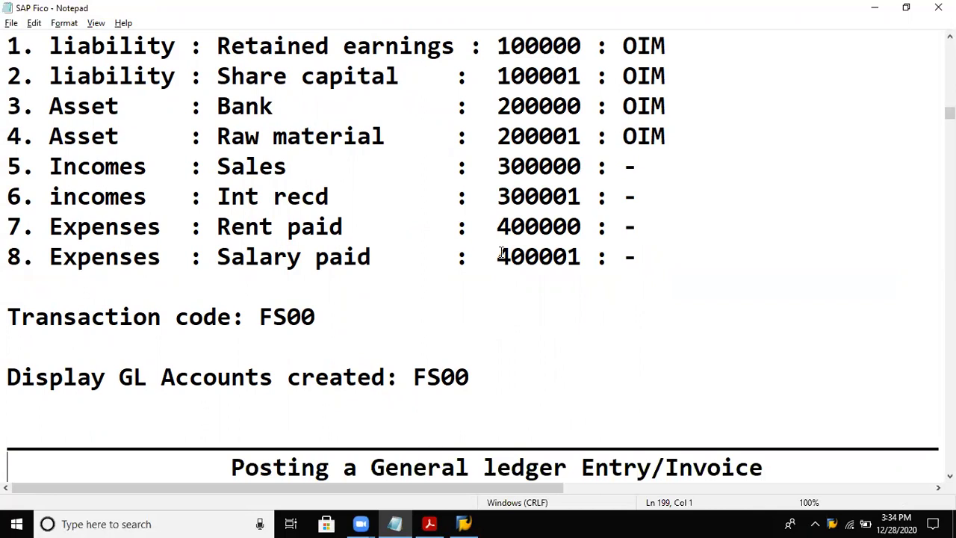
Look over the eight G/L account numbers in Notepad, then bring SAP Logon 740 to the front
key("Up")
key("Up")
key("Up")
key("Up")
key("Up")
key("Up")
double_click(950, 35)
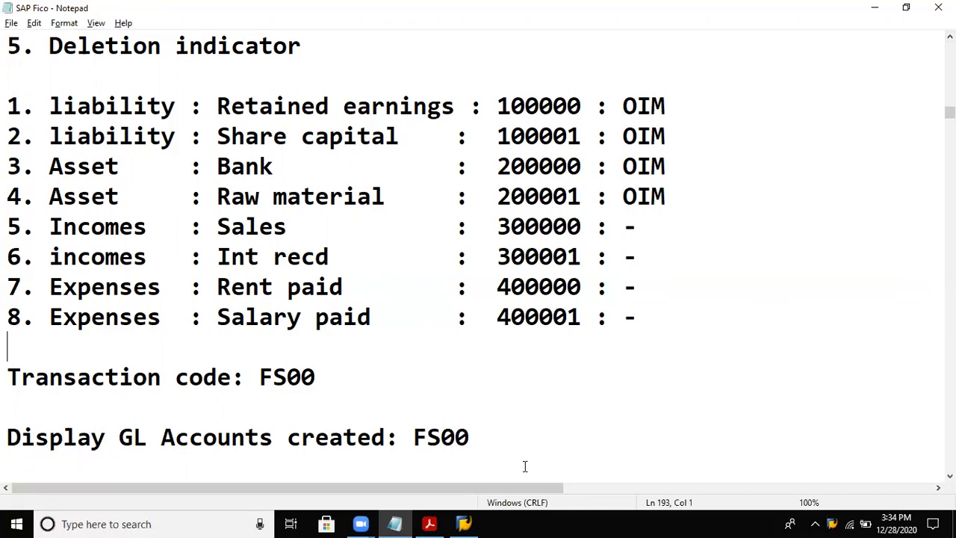
left_click(464, 524)
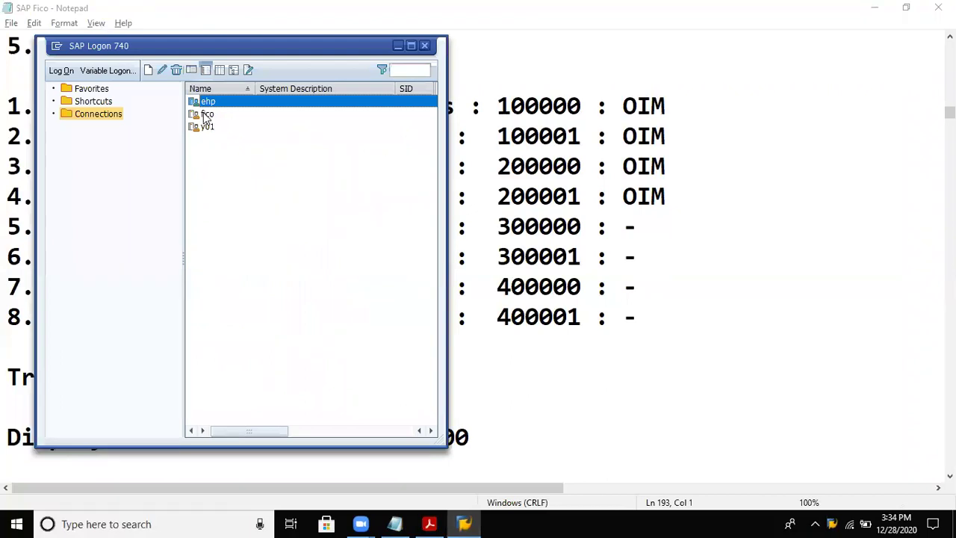
Log on to client 800 with the user ID and password, continuing alongside the existing session
left_click(61, 71)
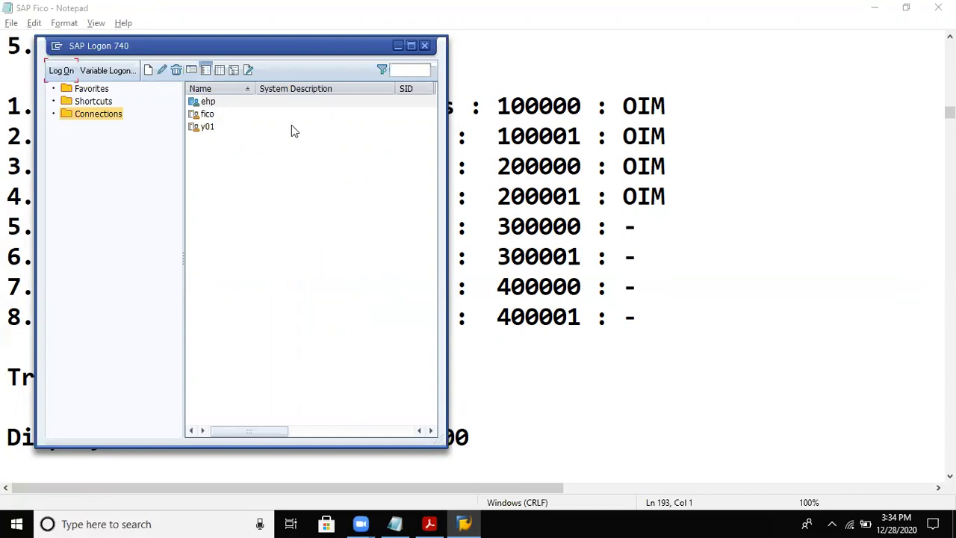
type("upin")
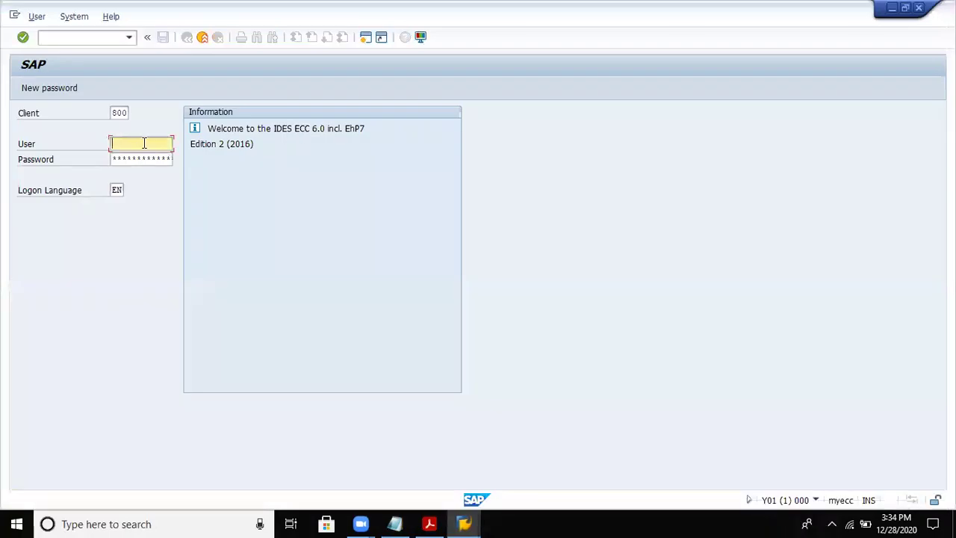
type("11")
key("Tab")
type("******")
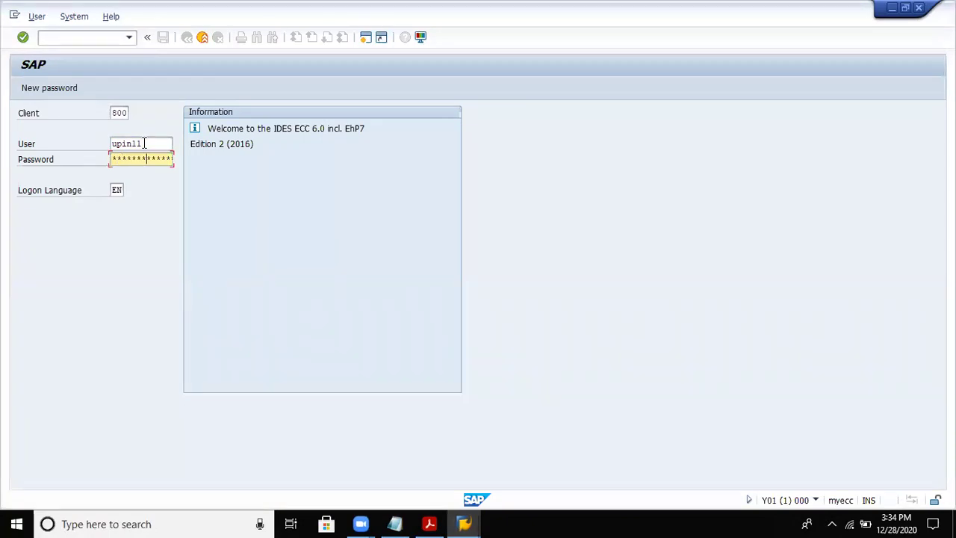
type("***")
key("Return")
left_click(168, 383)
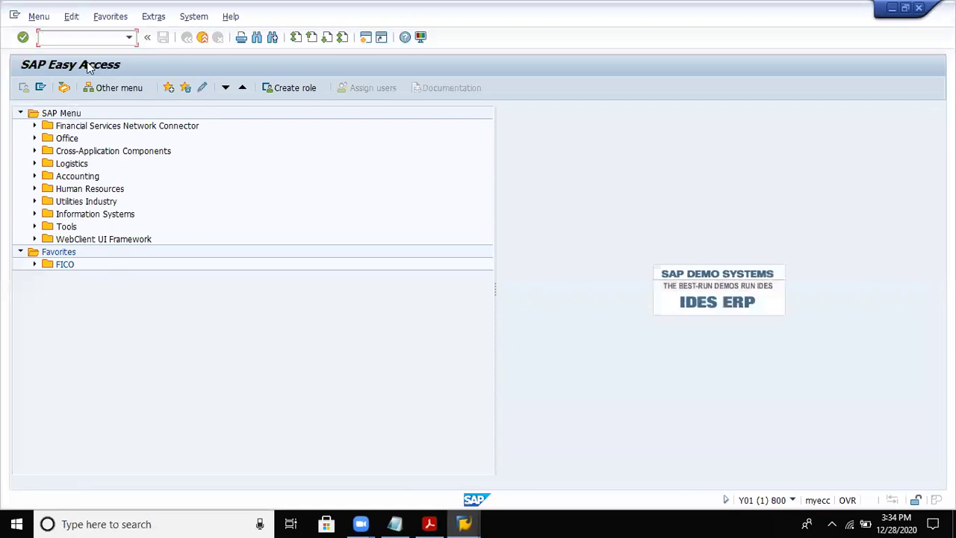
Run FS00 directly, then go back to the SAP Easy Access menu
type("fs00")
key("Return")
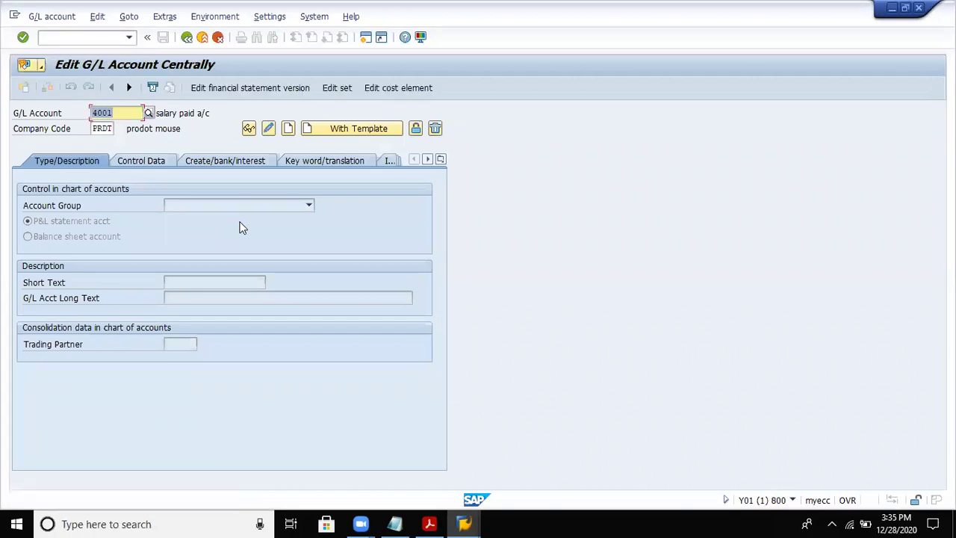
left_click(186, 36)
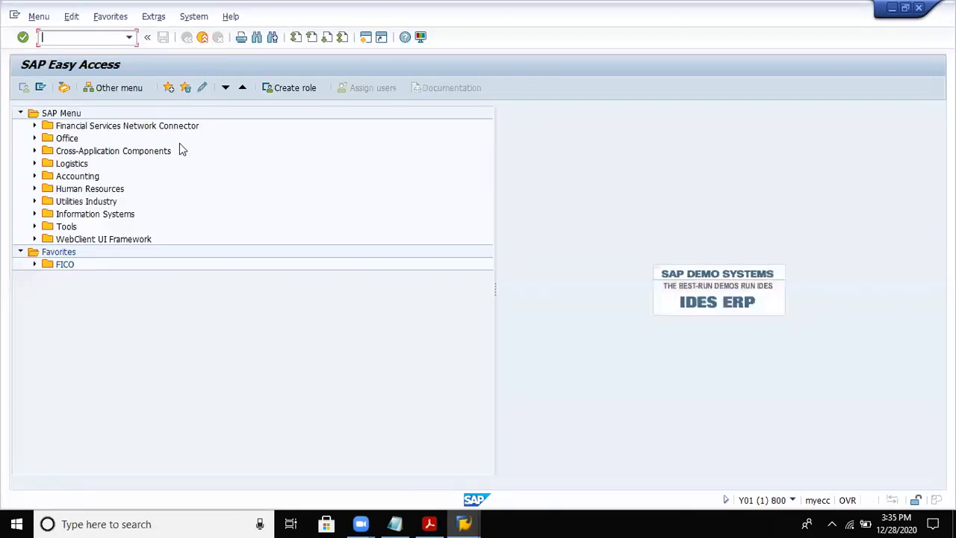
left_click(95, 214)
Expand Accounting > Financial Accounting > General Ledger in the menu tree
left_click(85, 180)
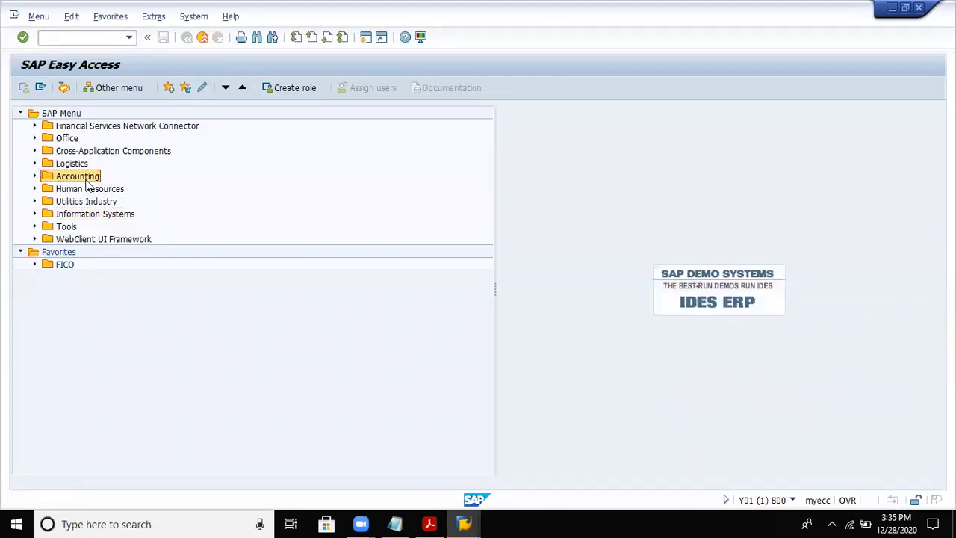
double_click(86, 181)
left_click(87, 185)
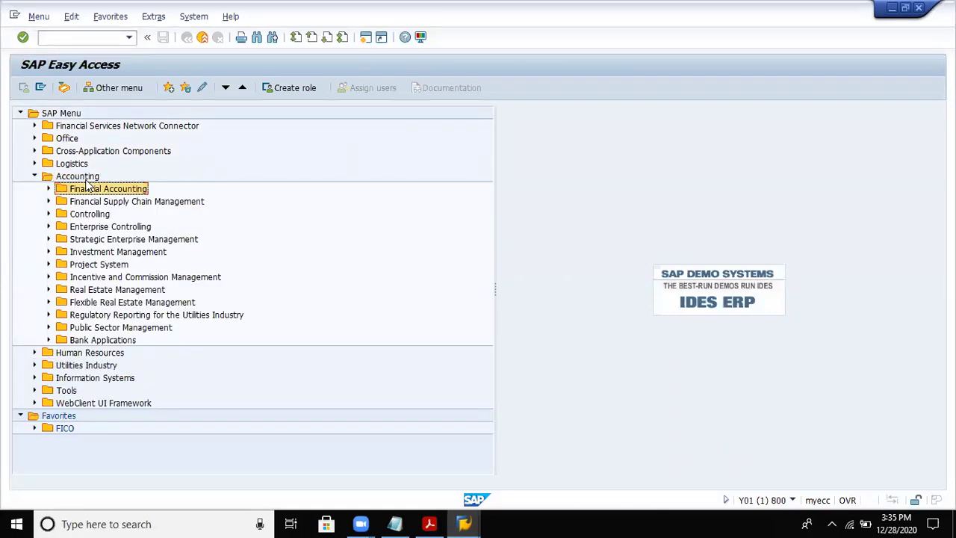
double_click(87, 185)
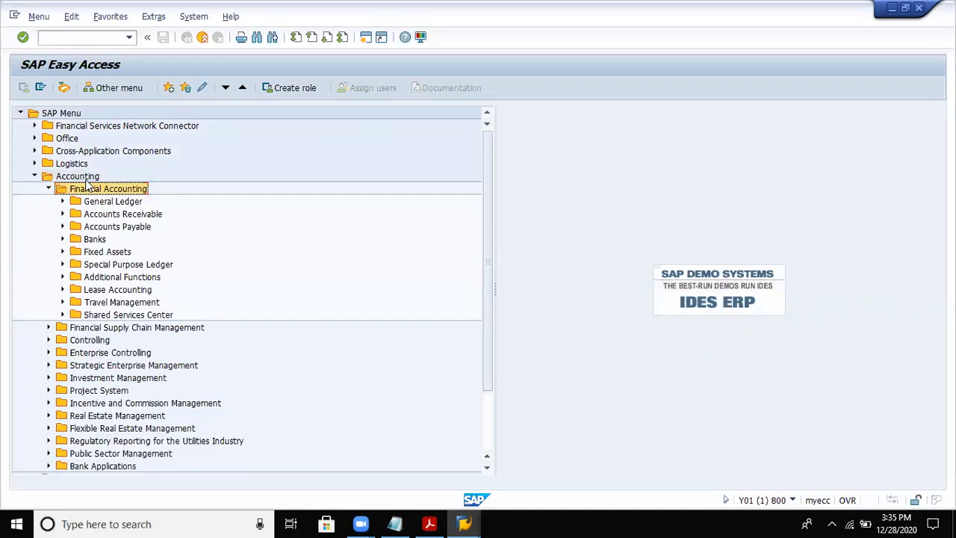
key("Down")
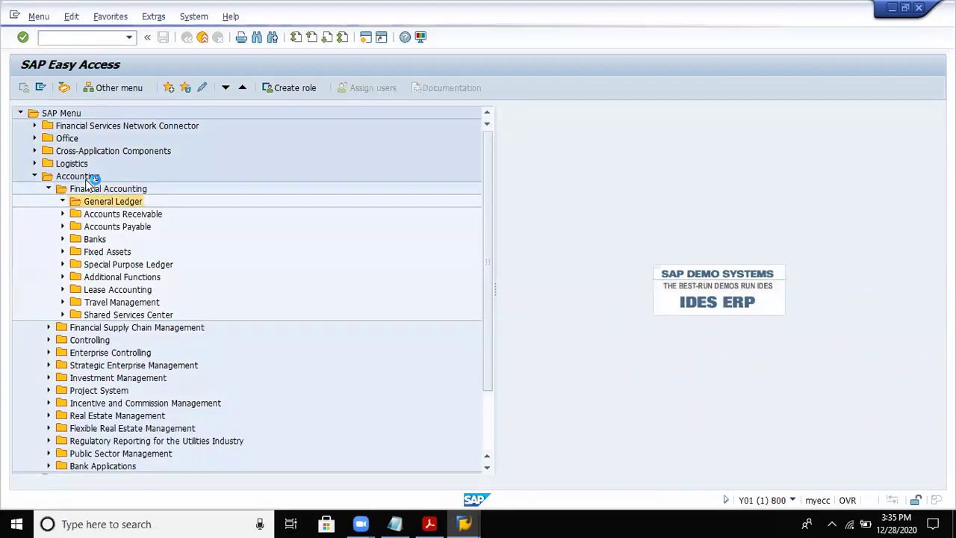
key("Return")
Expand Master Records > G/L Accounts > Individual Processing and launch FS00 - Centrally
key("Down")
key("Down")
key("Down")
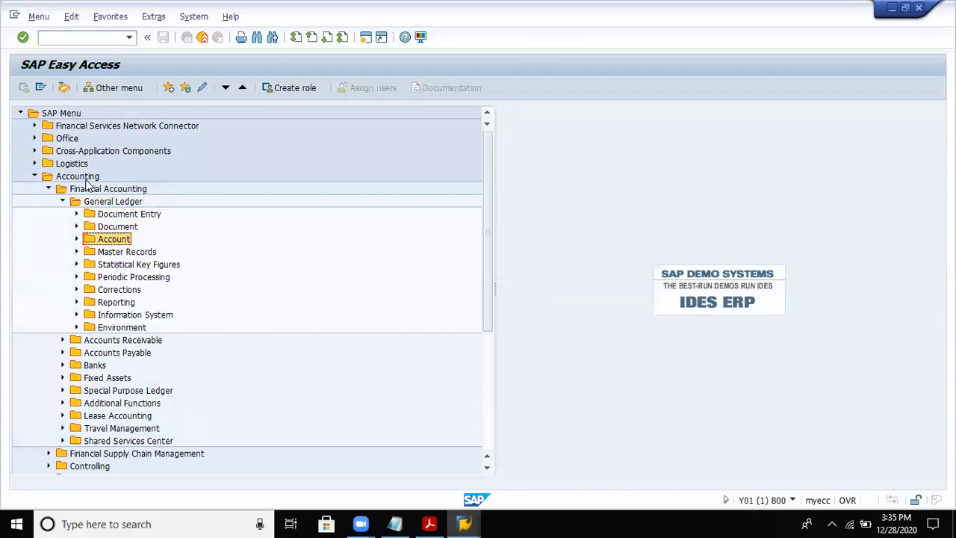
key("Down")
key("Return")
key("Down")
key("Return")
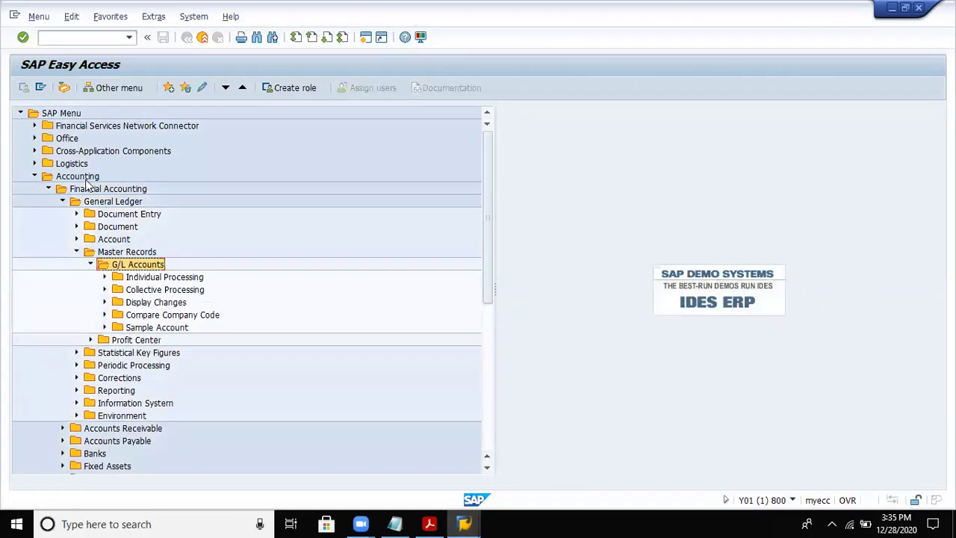
key("Down")
key("Return")
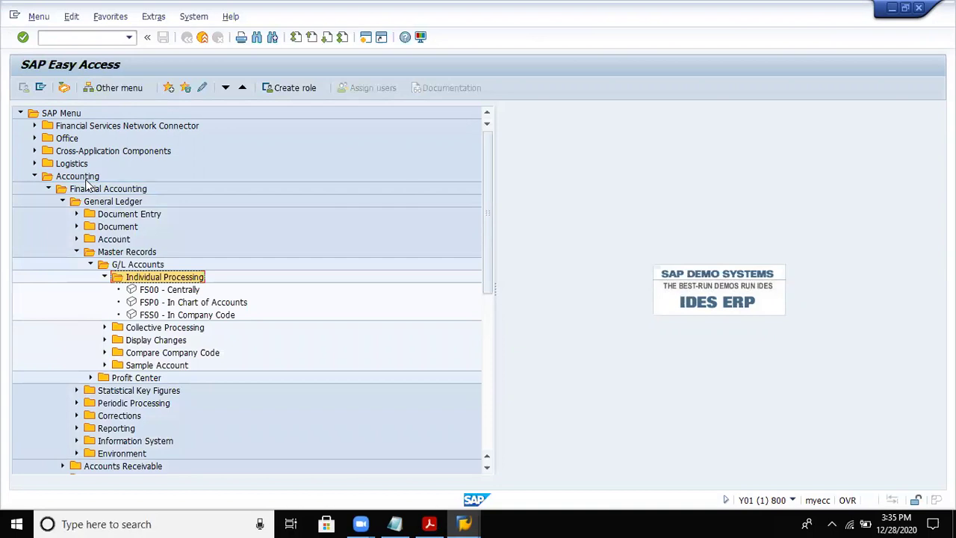
key("Down")
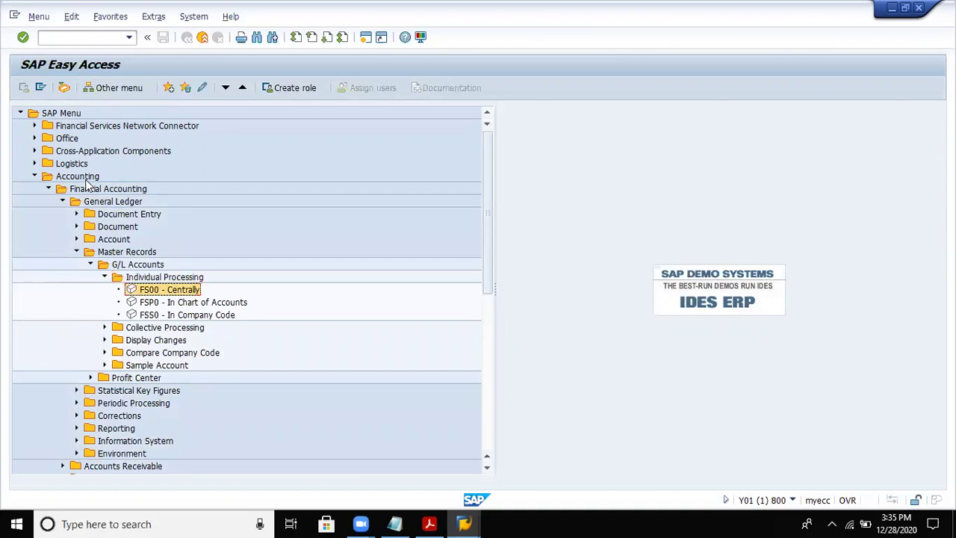
key("Return")
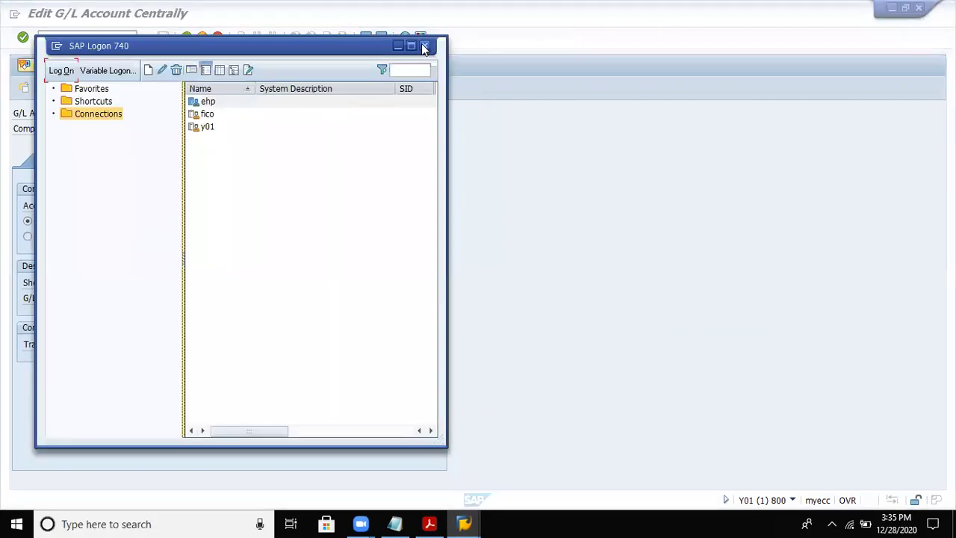
key("alt+Tab")
key("alt+Tab")
key("Tab")
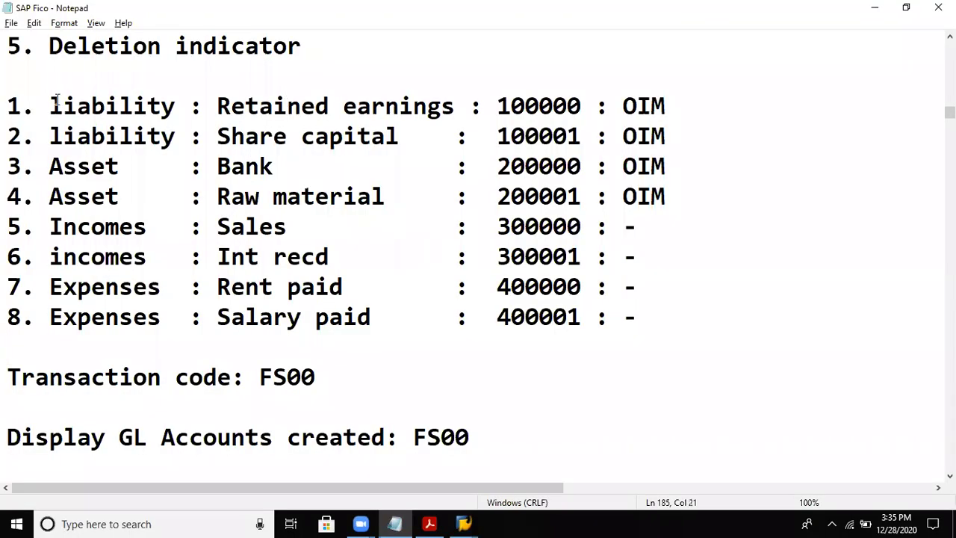
left_click_drag(8, 106, 678, 102)
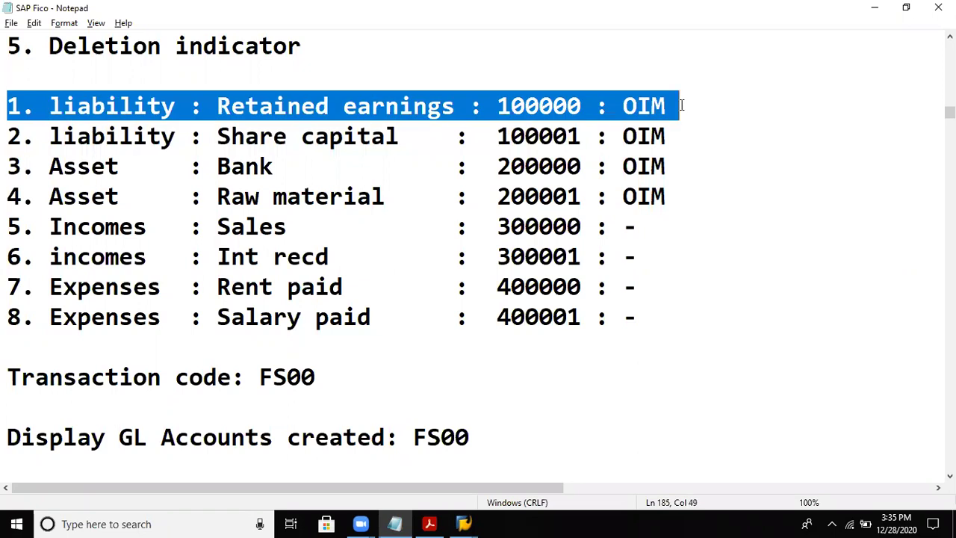
key("alt+Tab")
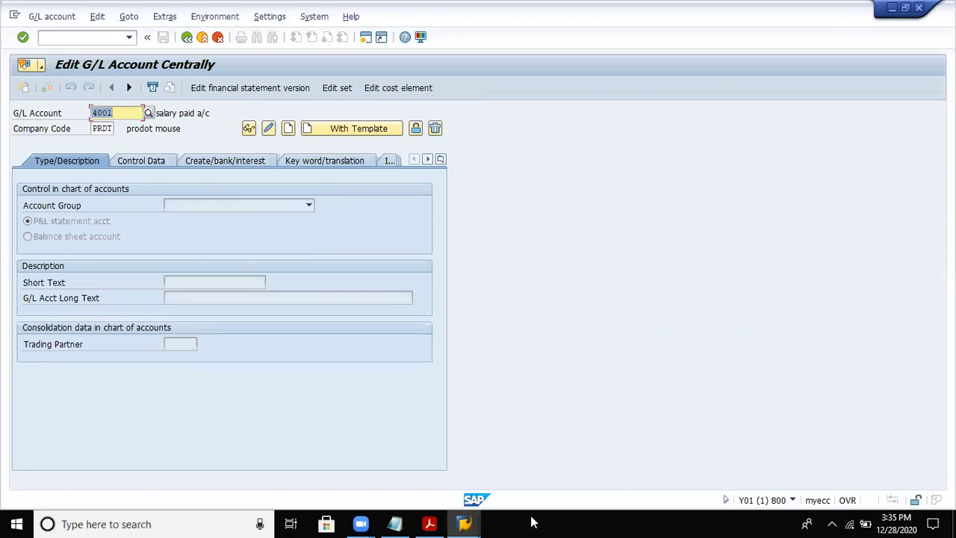
key("alt+Tab")
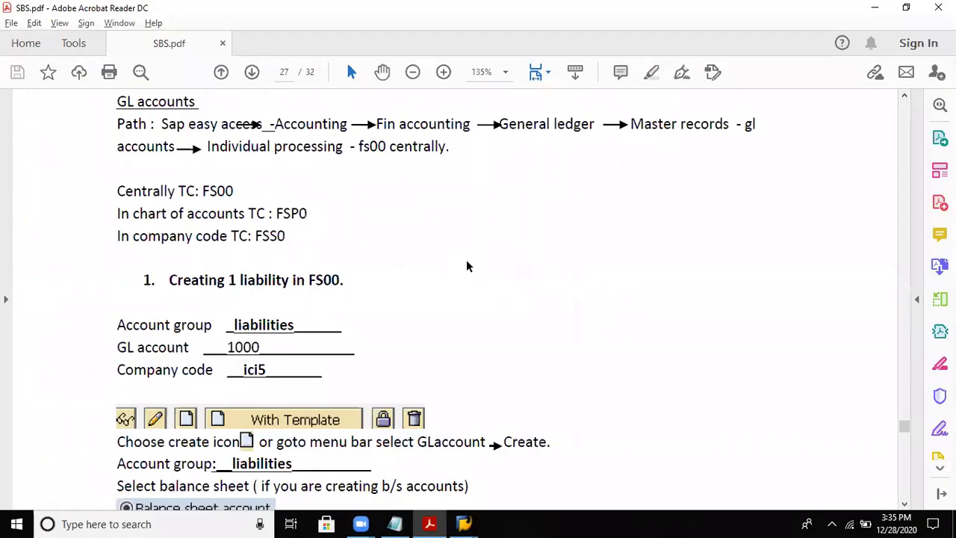
scroll(467, 266, "down", 3)
scroll(466, 266, "down", 2)
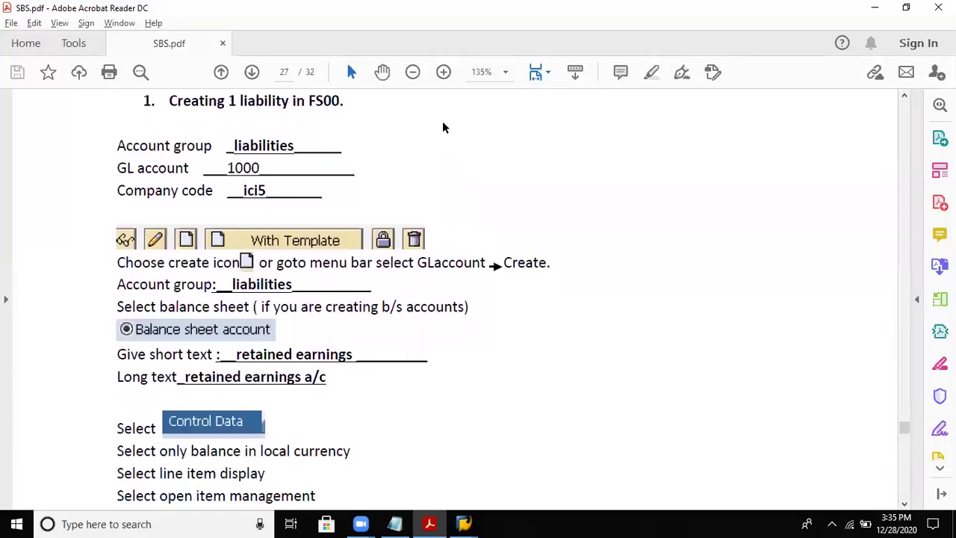
key("alt+Tab")
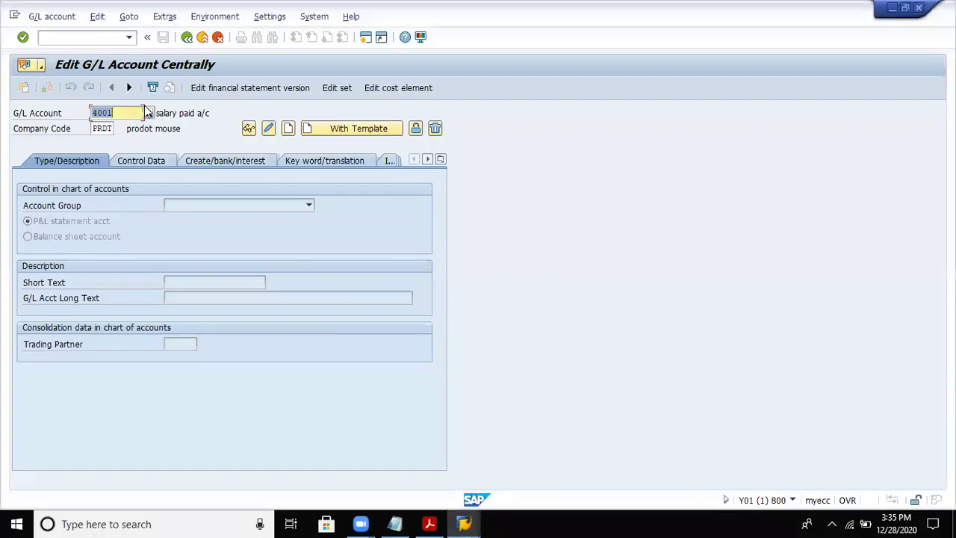
Clear company code PRDT and browse the list of available company codes
left_click(115, 128)
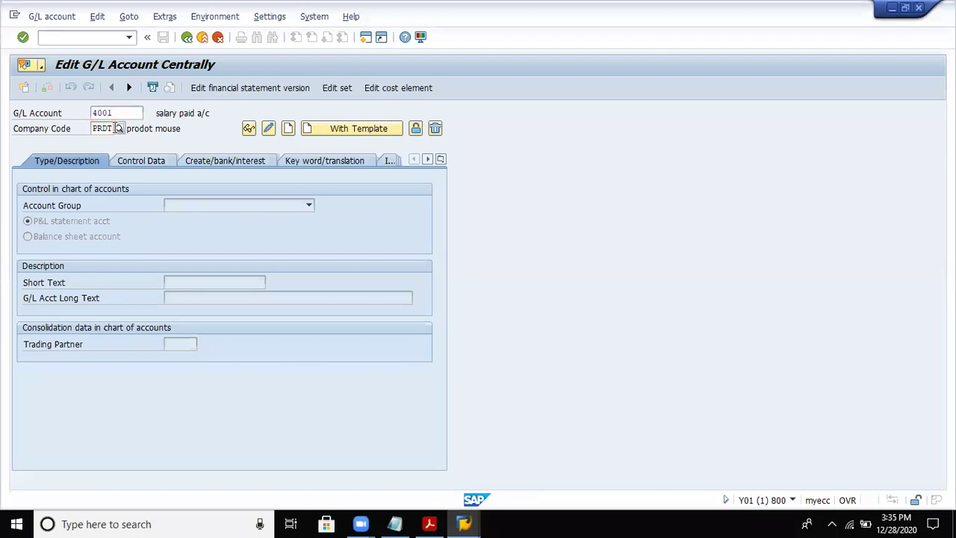
key("BackSpace")
key("BackSpace")
key("BackSpace")
key("BackSpace")
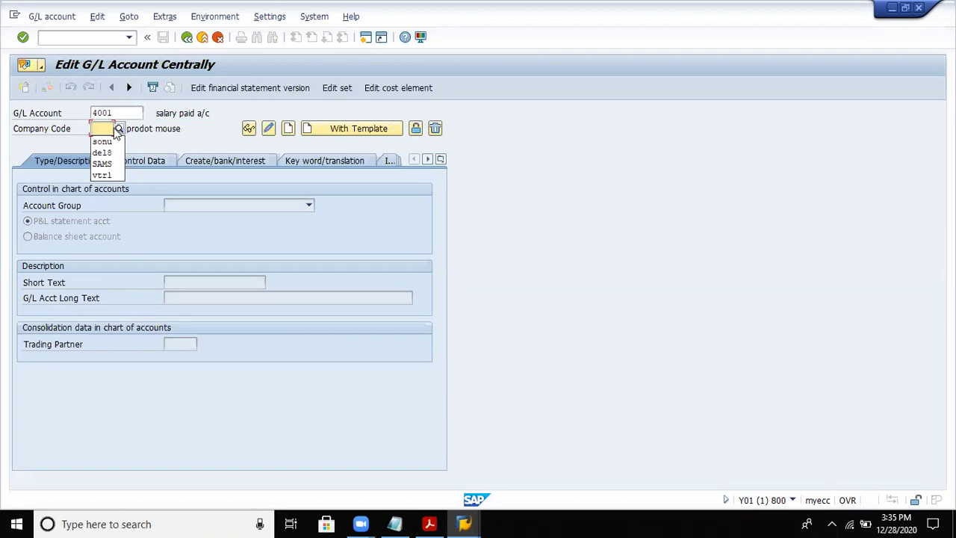
key("Return")
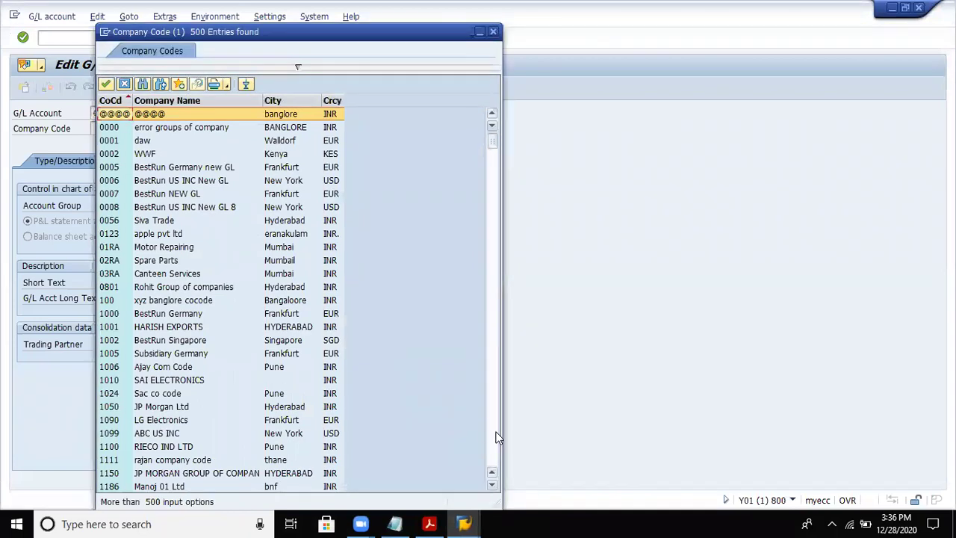
scroll(498, 437, "down", 20)
scroll(498, 438, "down", 20)
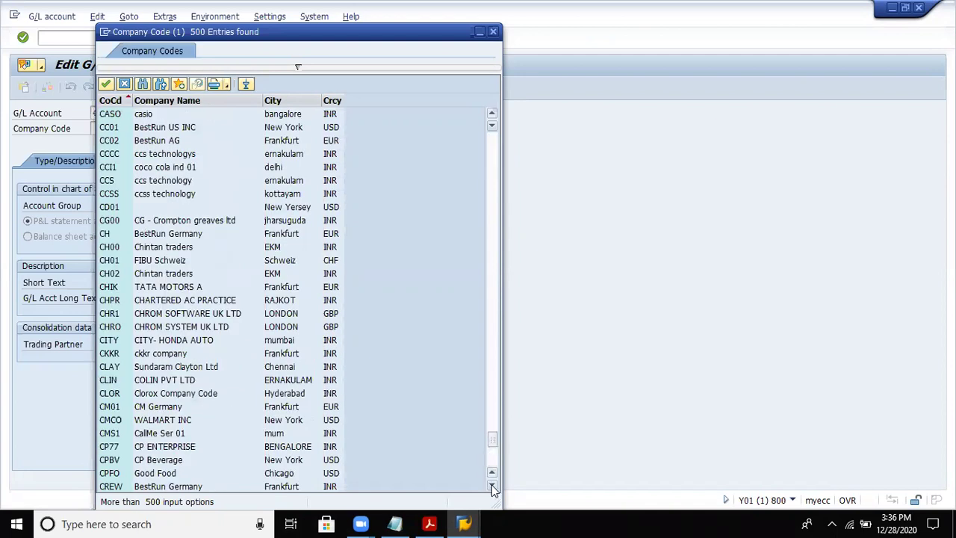
scroll(492, 486, "down", 4)
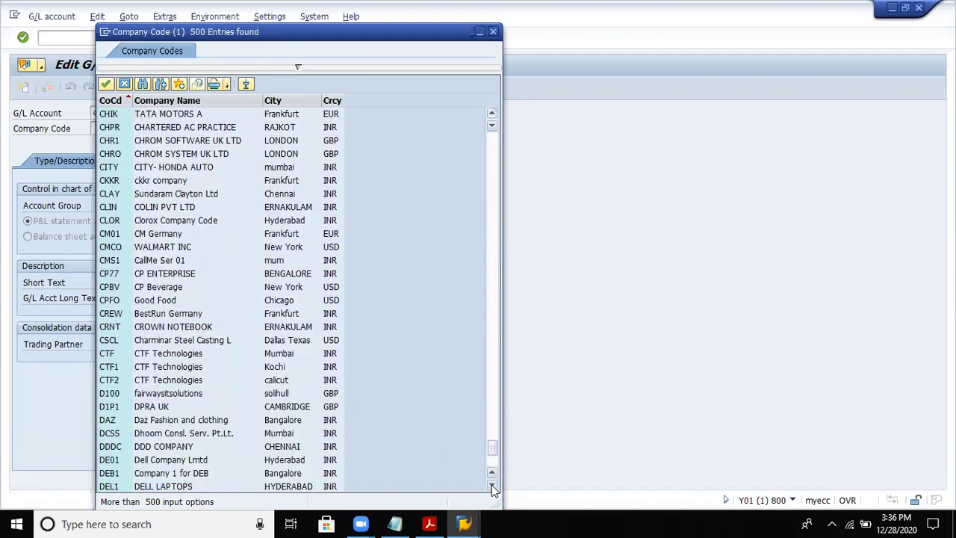
left_click(491, 484)
left_click(491, 485)
left_click(492, 485)
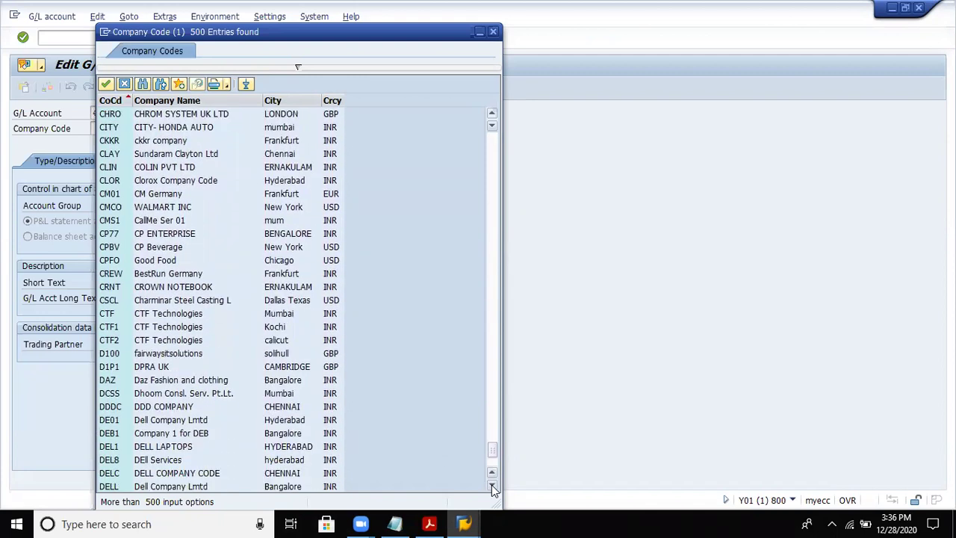
Pick DEL8 (DEll Services), confirm it, and dismiss the account 4001 not-found message
left_click(165, 447)
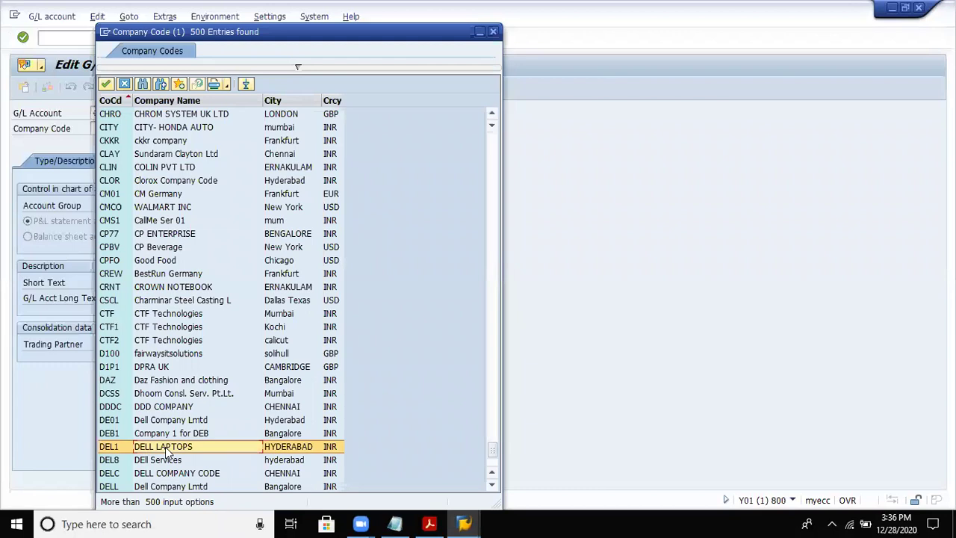
left_click(175, 460)
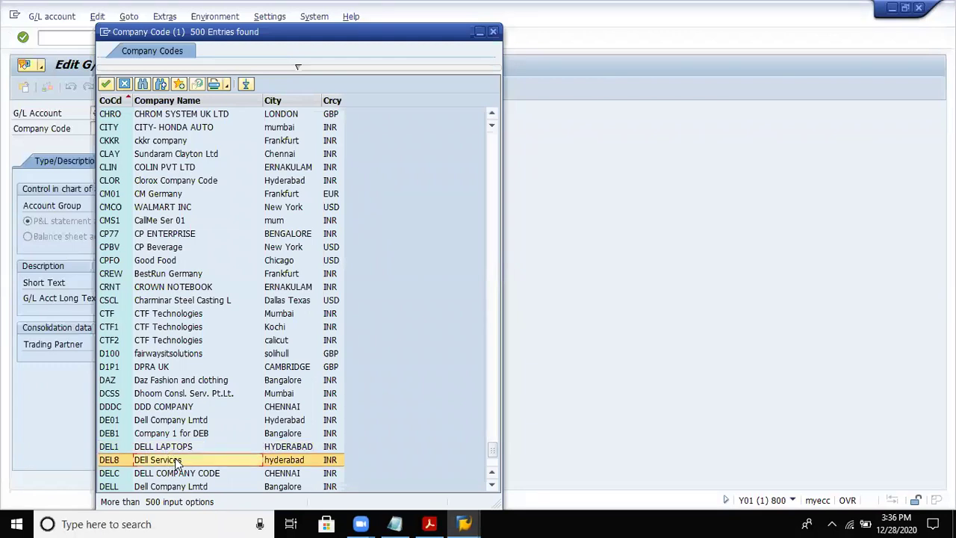
double_click(175, 459)
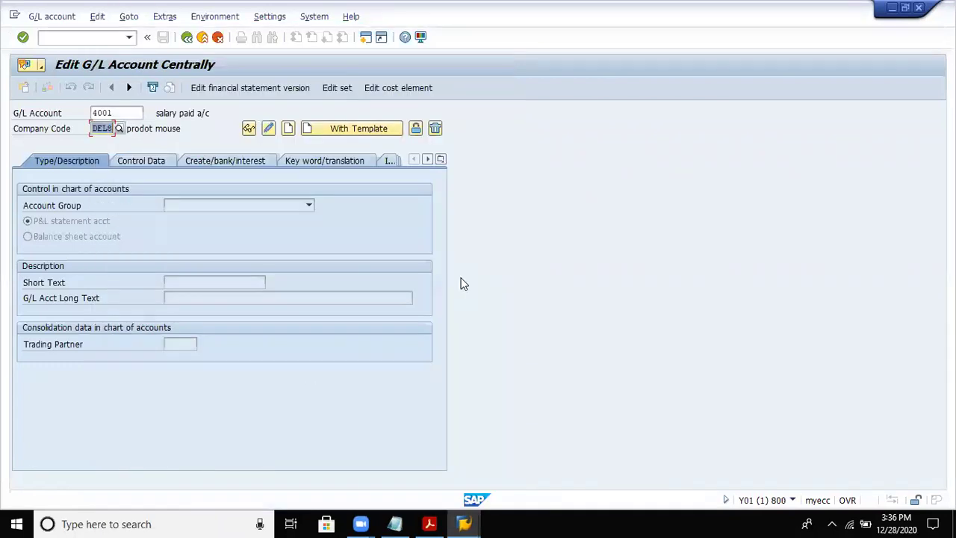
key("Return")
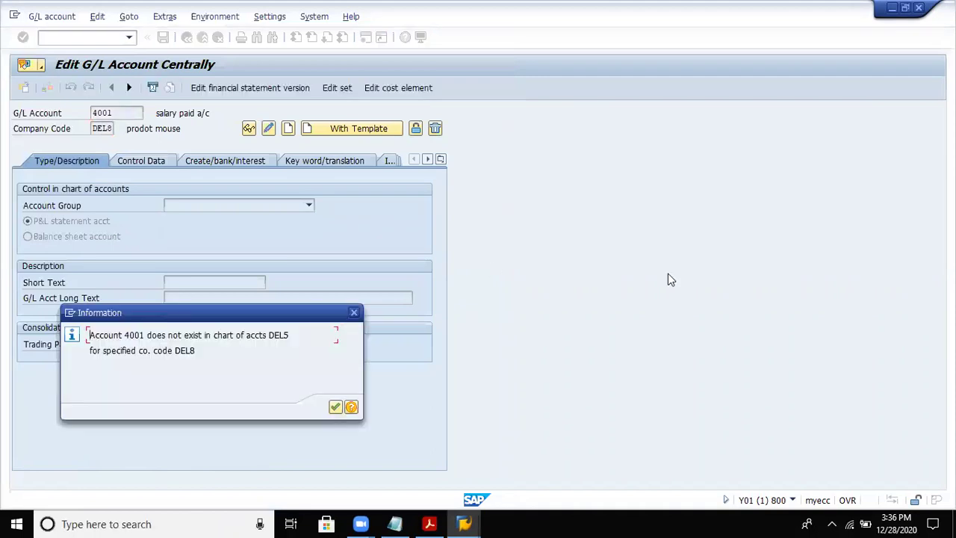
key("Return")
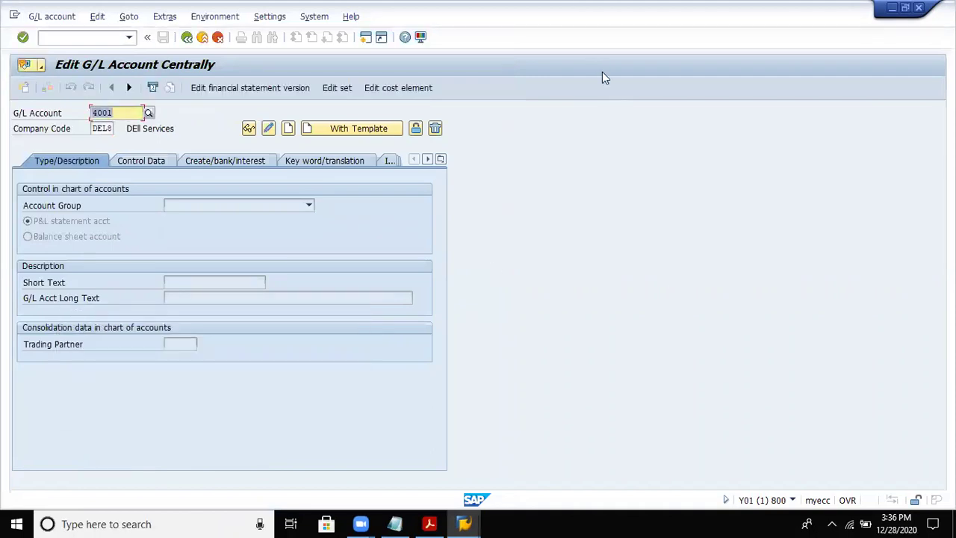
Enter account 1000, start creating it in DEL8, and choose the liabilities account group
type("1000")
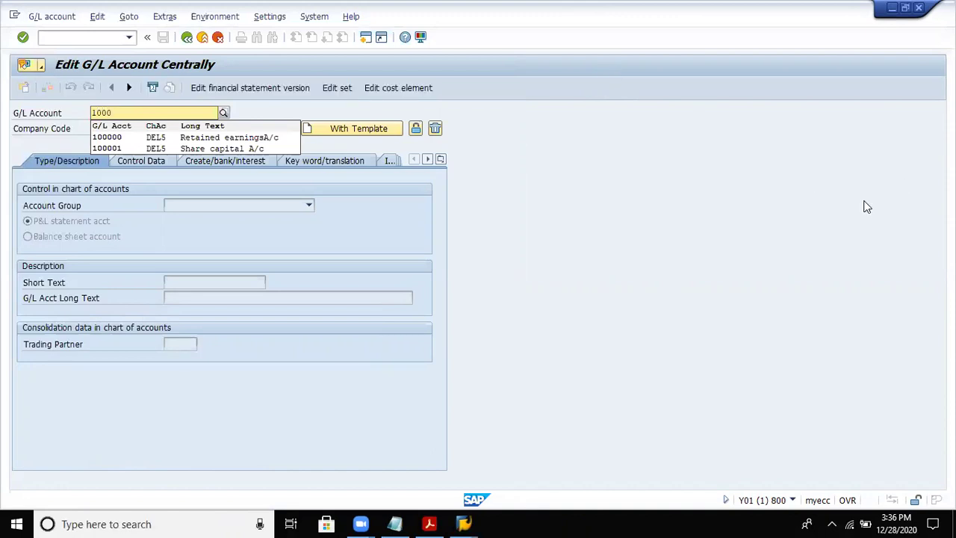
key("Return")
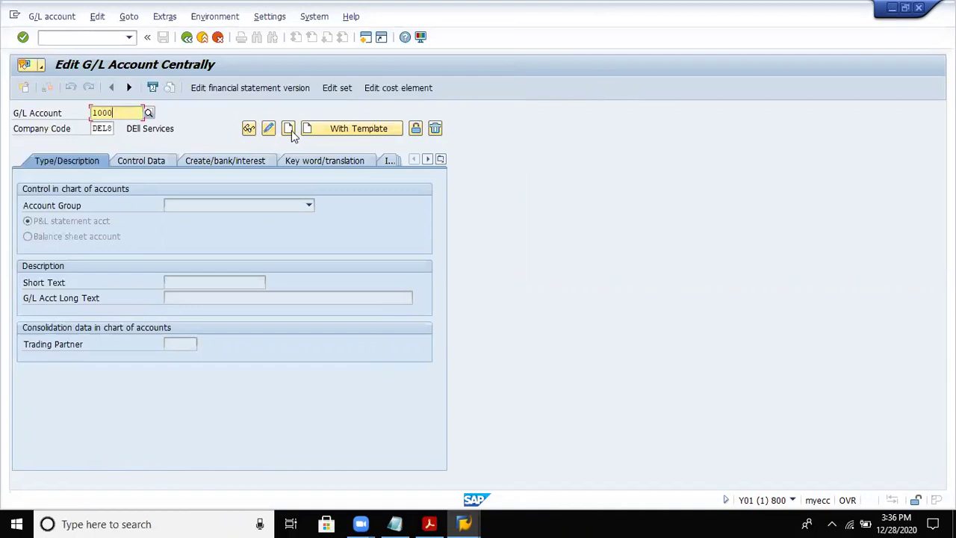
left_click(291, 133)
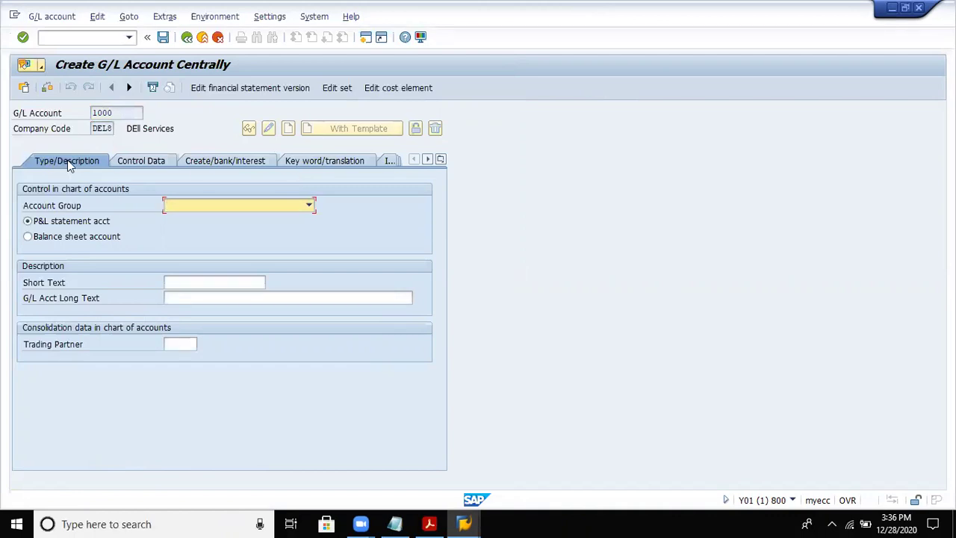
key("alt+Tab")
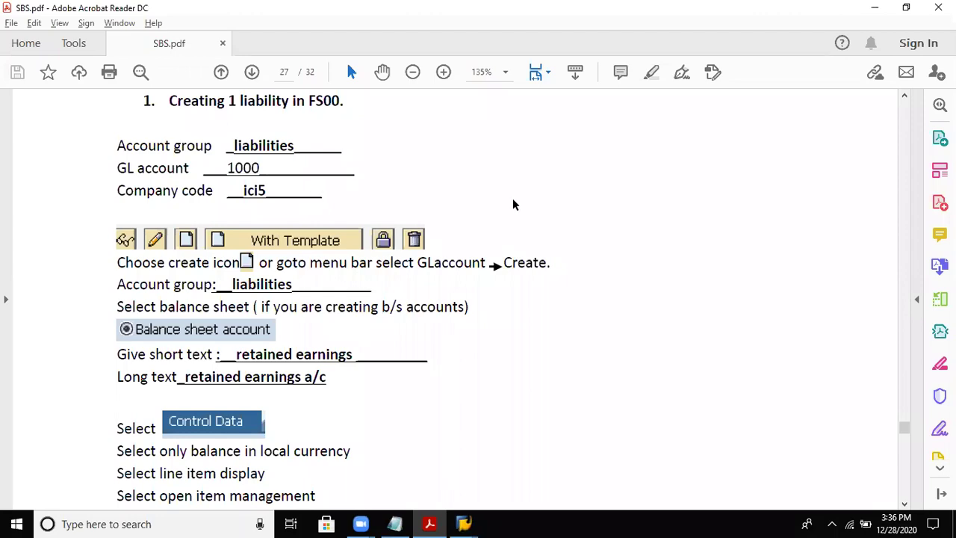
key("alt+Tab")
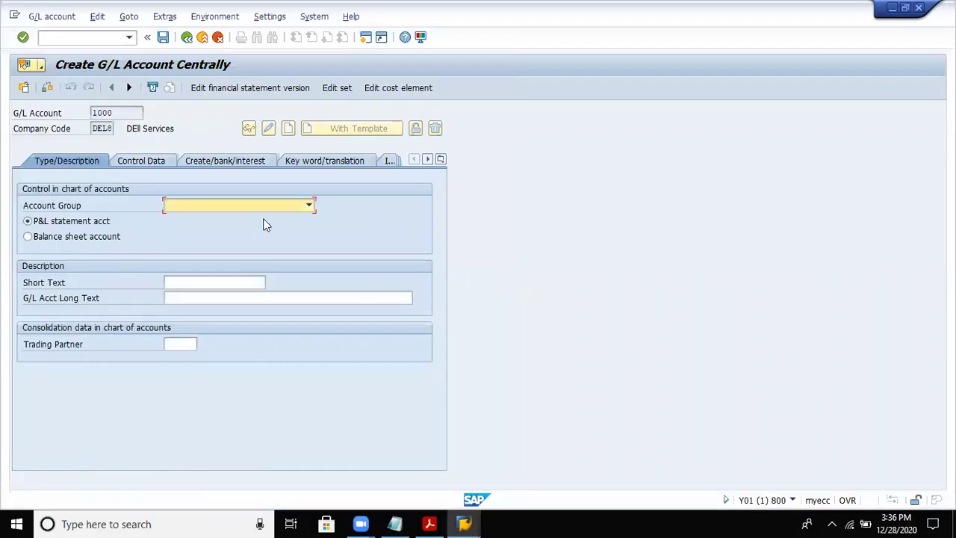
left_click(441, 159)
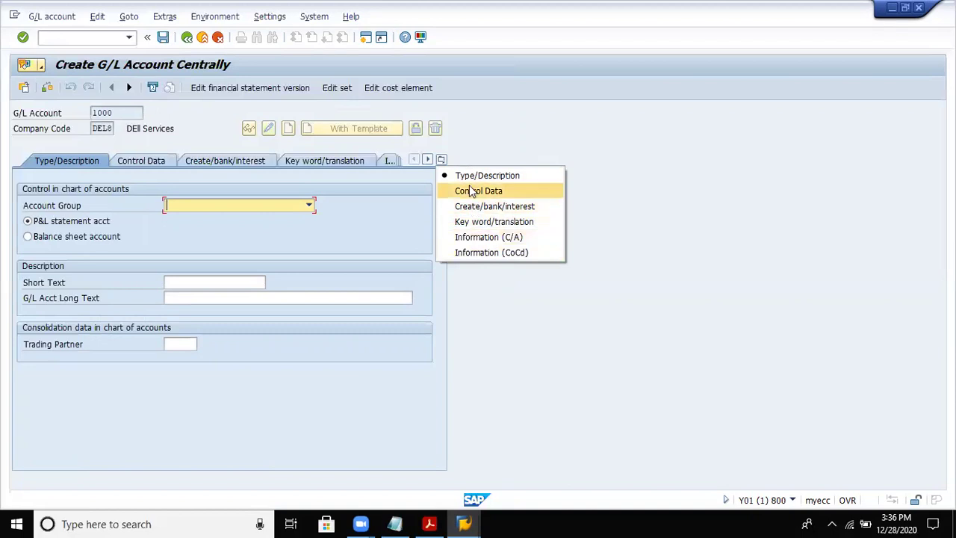
left_click(333, 202)
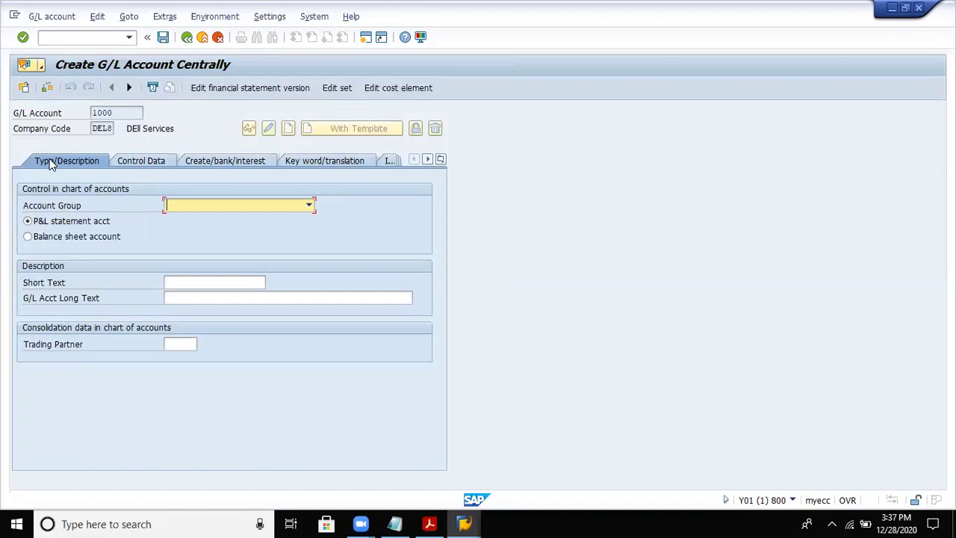
left_click(204, 205)
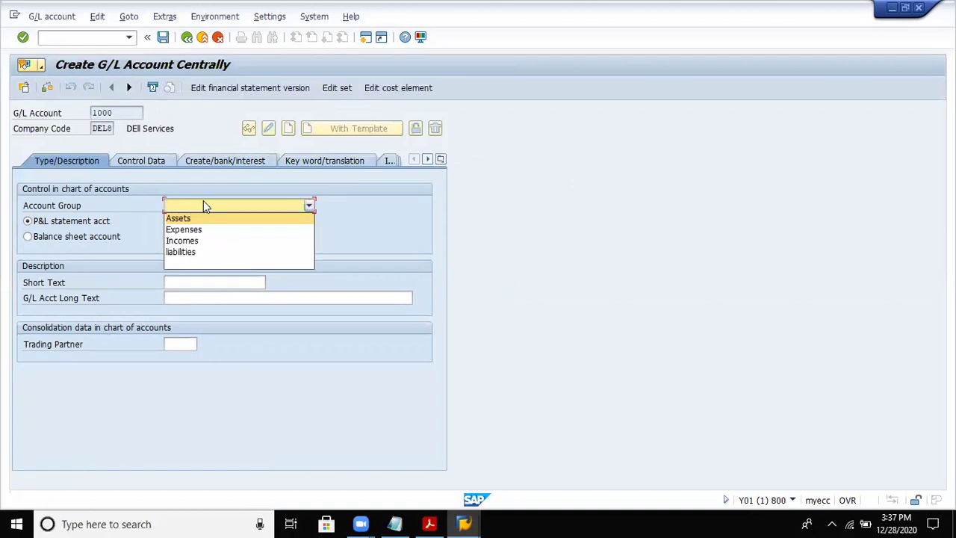
left_click(188, 252)
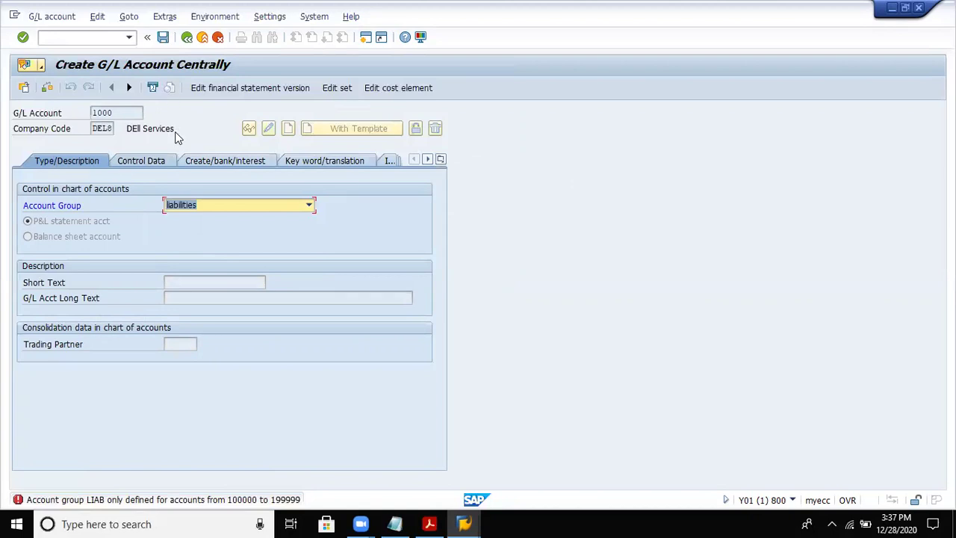
Exit the account 1000 creation, close the error messages, and cancel without saving
left_click(202, 38)
left_click(191, 258)
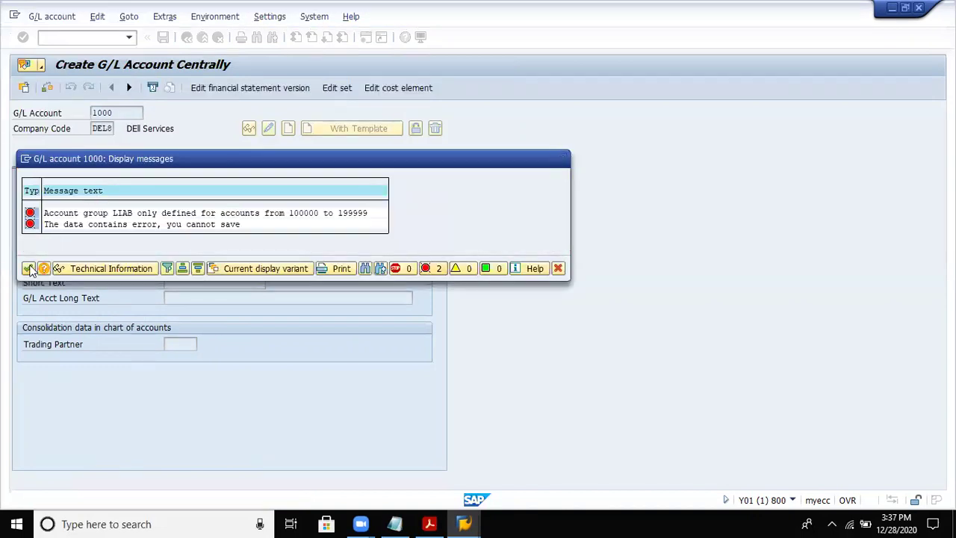
left_click(561, 158)
left_click(153, 88)
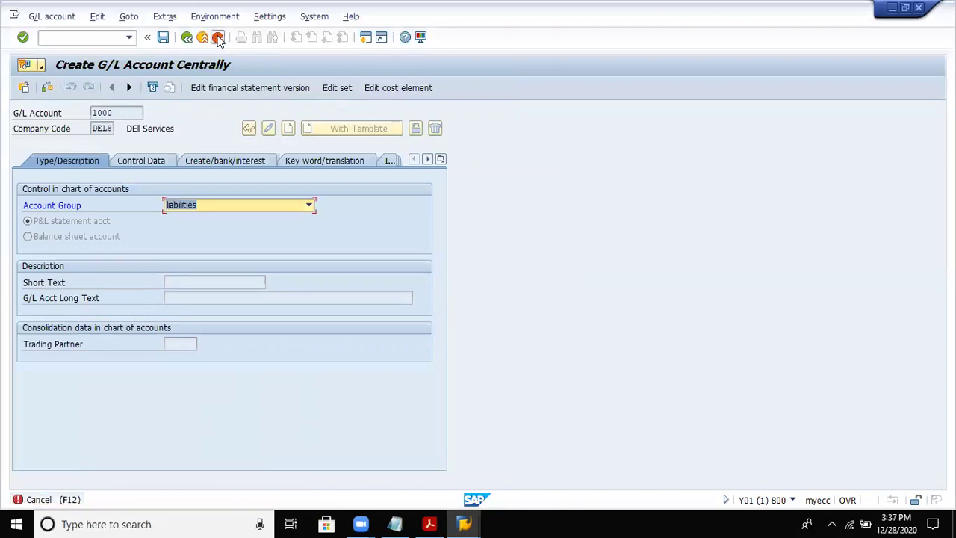
left_click(217, 37)
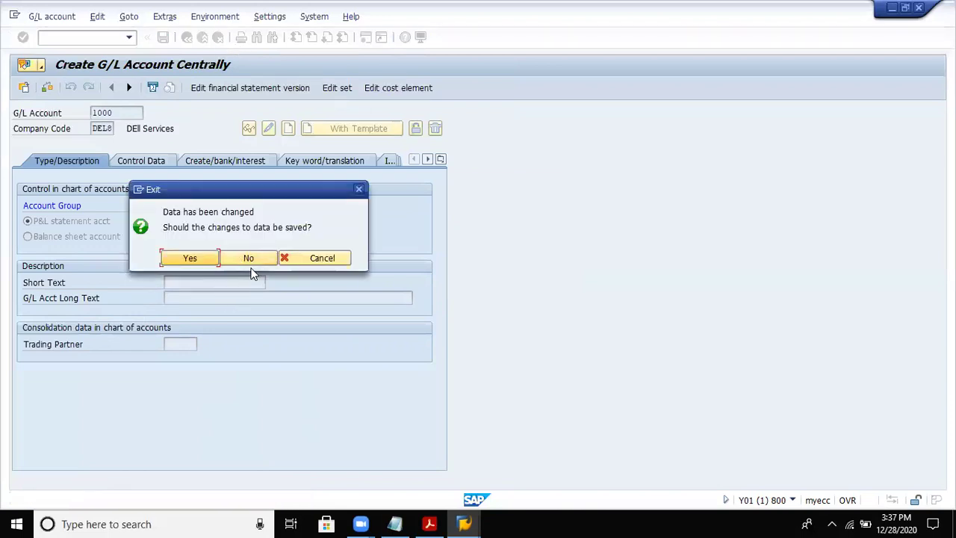
left_click(249, 257)
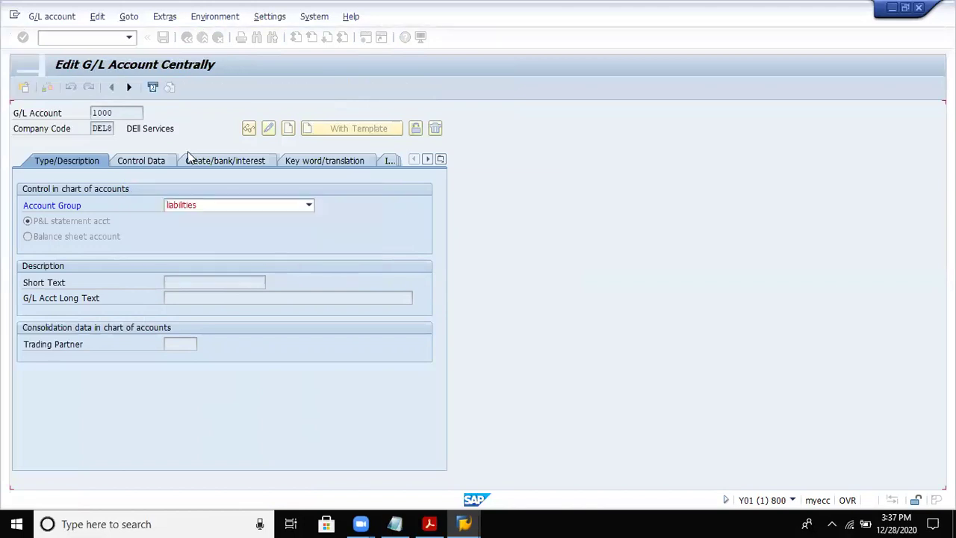
Change the account number to 100000 and dismiss the already-created messages for DEL8
key("BackSpace")
key("BackSpace")
type("00000")
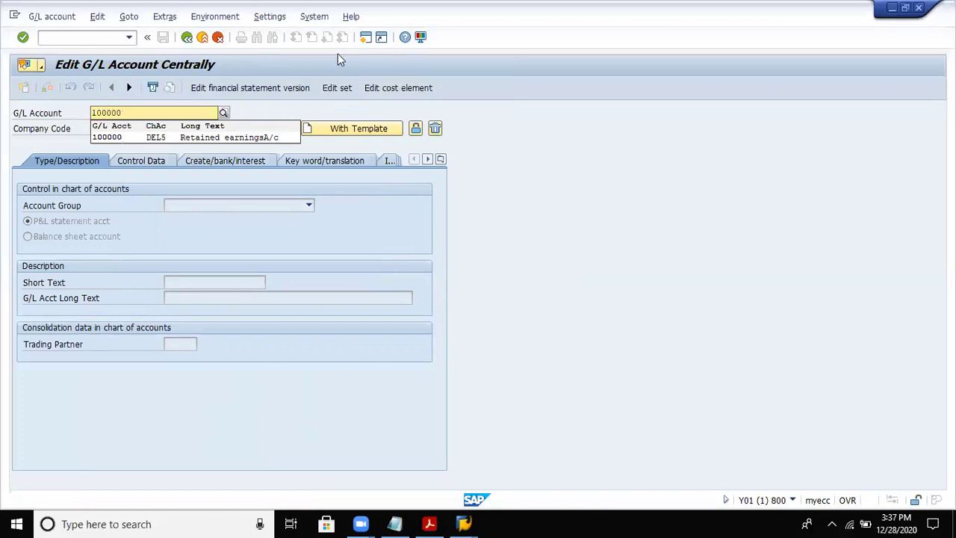
key("Return")
left_click(287, 128)
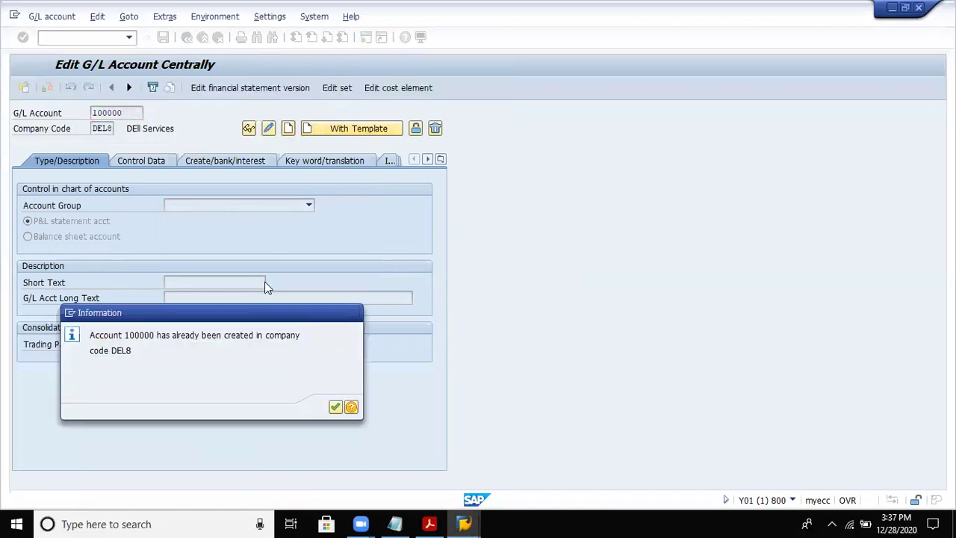
key("Return")
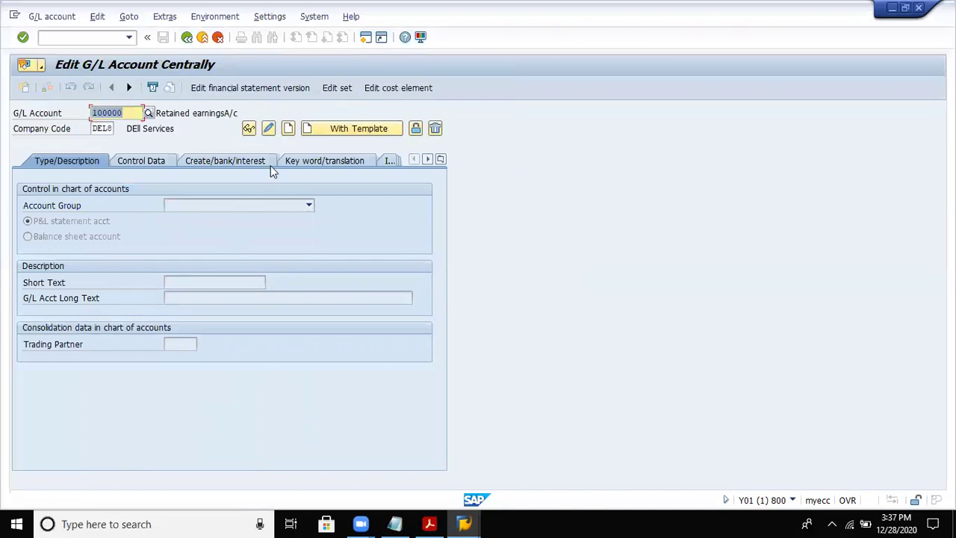
left_click(288, 129)
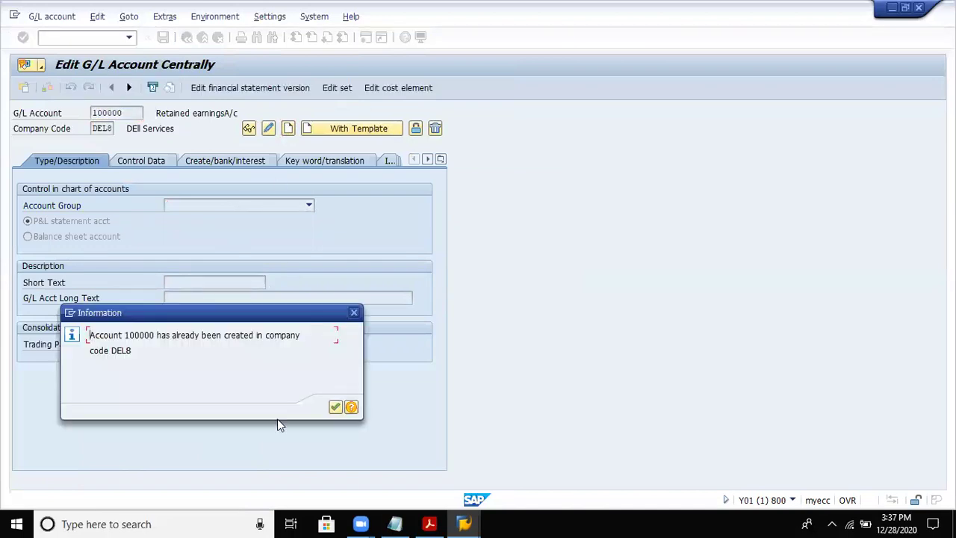
key("Return")
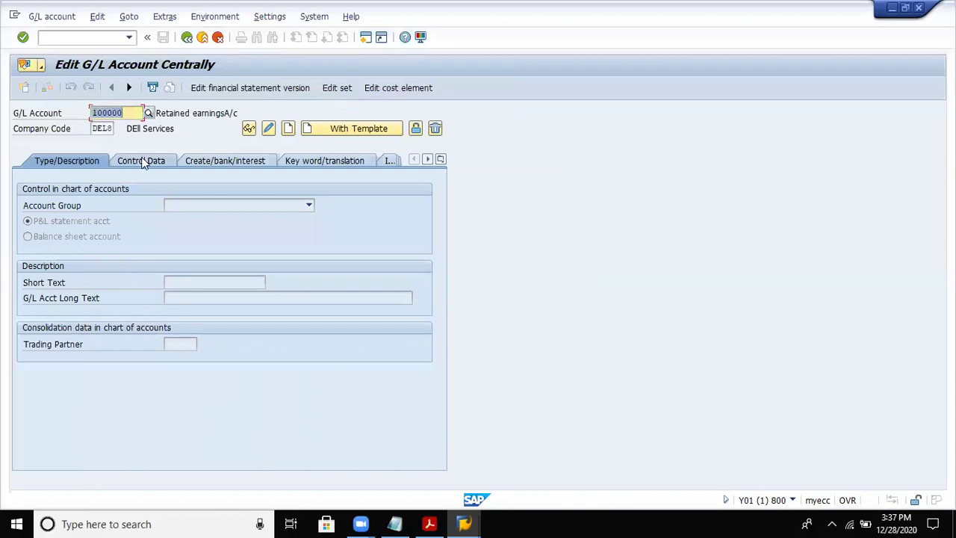
Search the G/L accounts in DEL8, review the eight results, and close the list
left_click(190, 203)
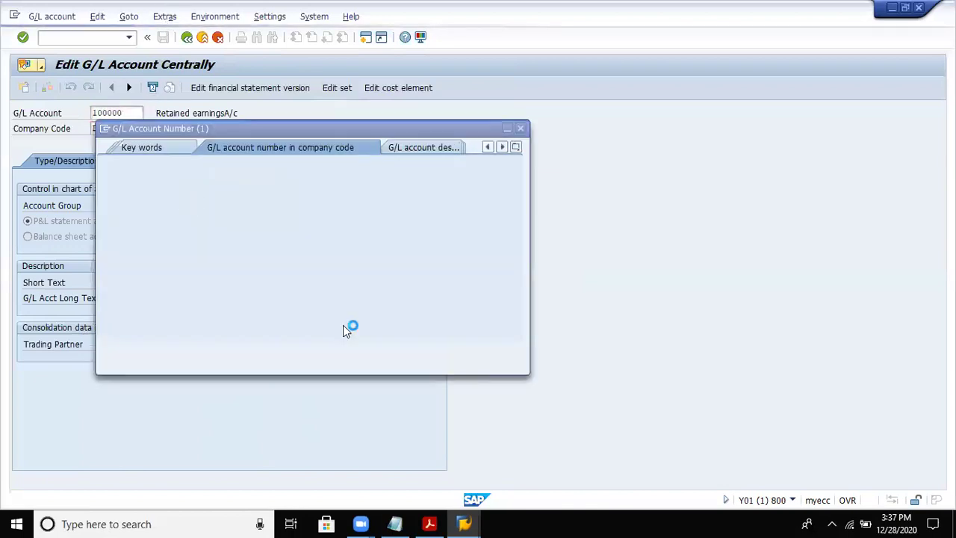
left_click(467, 354)
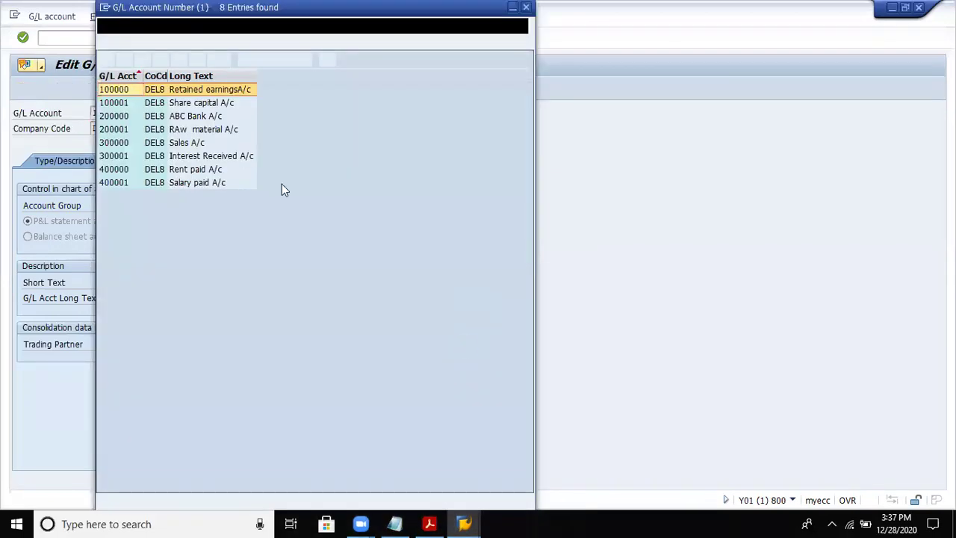
left_click(213, 186)
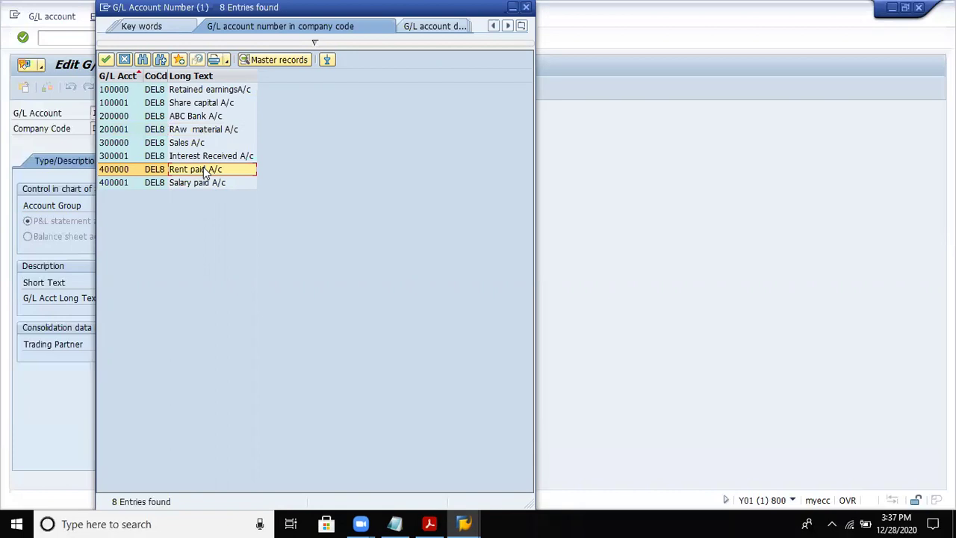
left_click(124, 59)
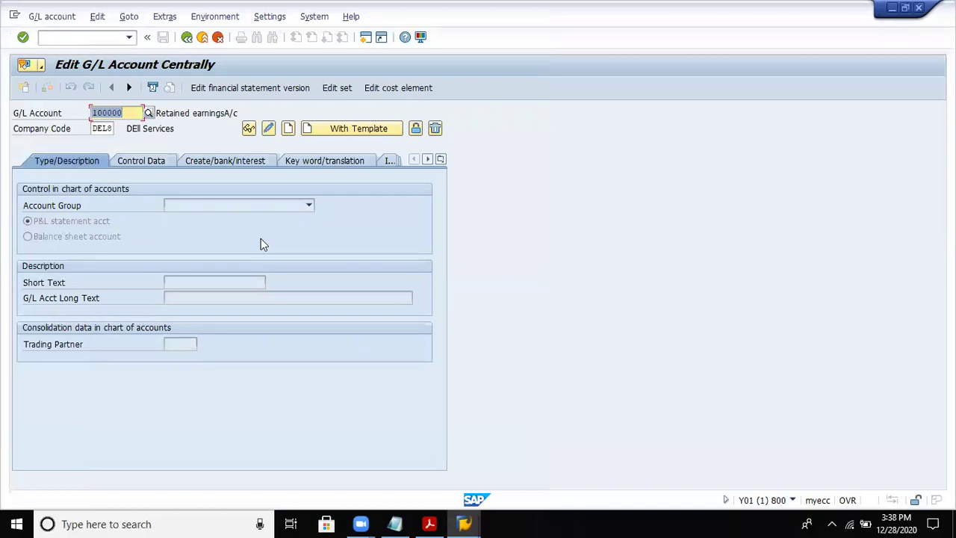
Scroll SBS.pdf to page 29, 'Posting a G/L Transaction/Invoice', with the F-02 rent example
key("alt+Tab")
scroll(259, 237, "down", 2)
scroll(259, 237, "down", 20)
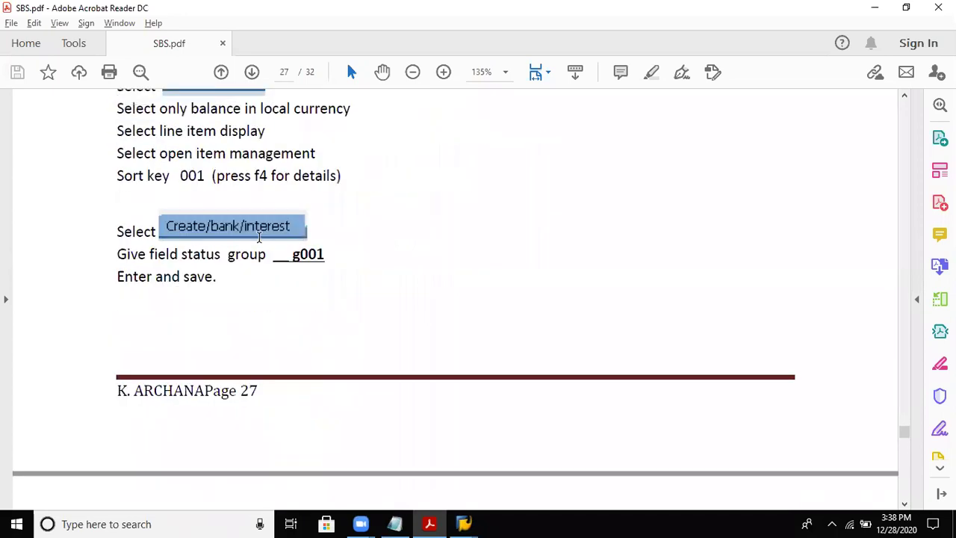
scroll(259, 237, "down", 20)
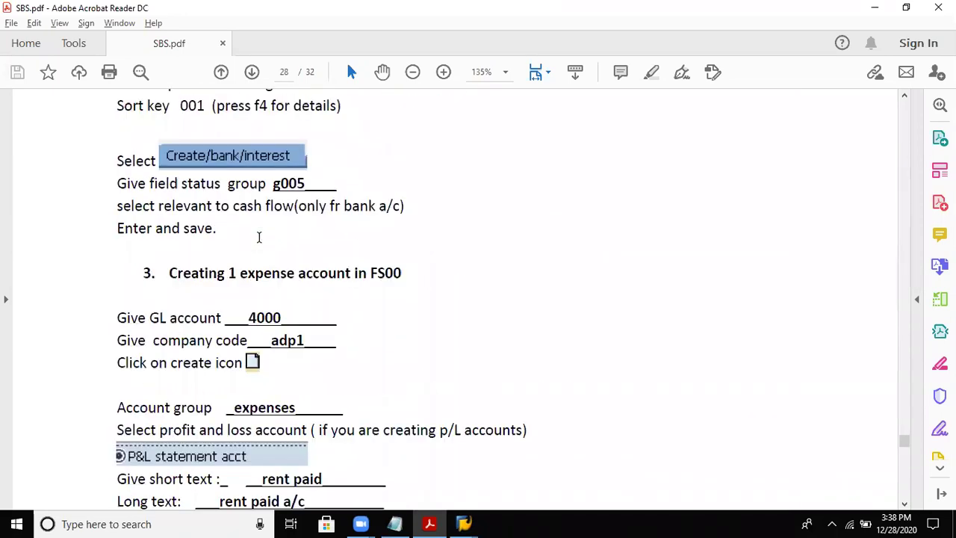
scroll(259, 238, "down", 10)
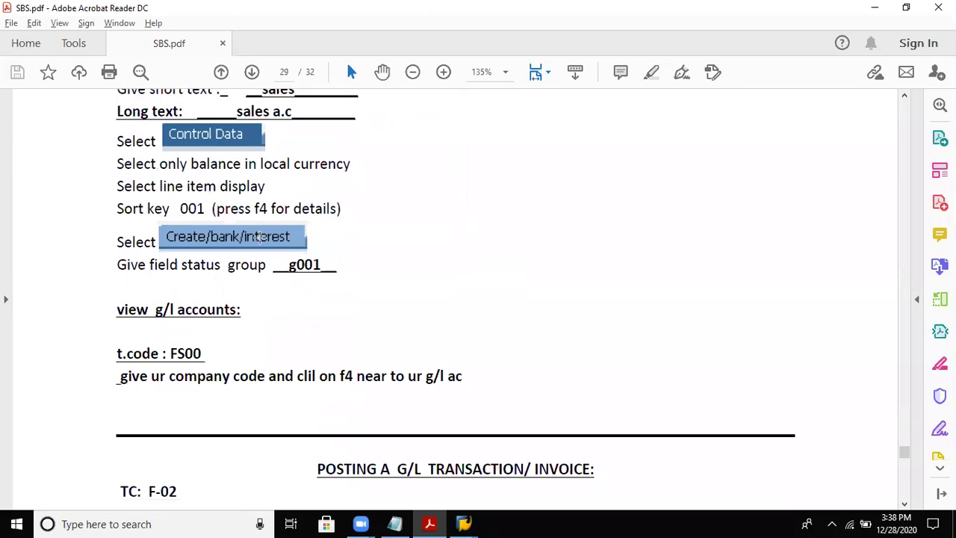
scroll(259, 237, "down", 8)
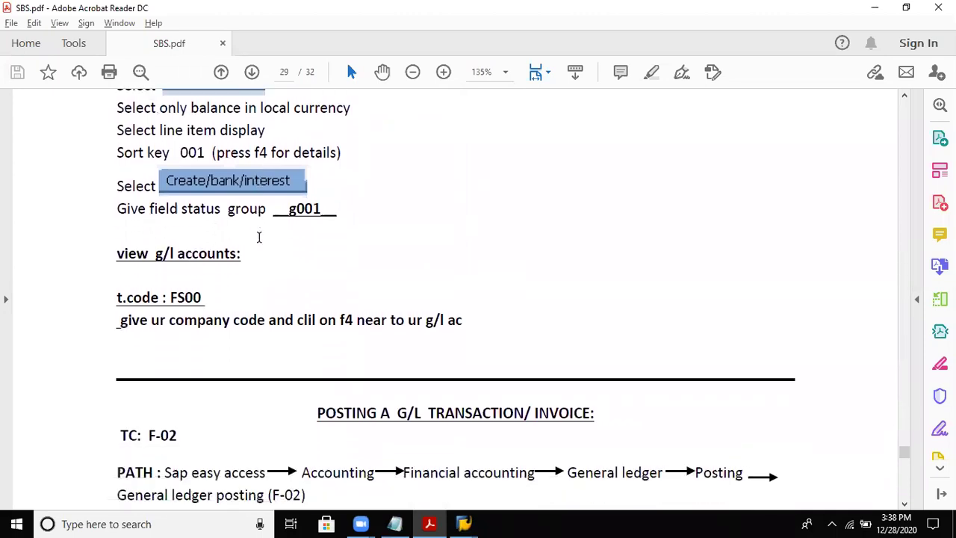
scroll(259, 237, "down", 5)
scroll(259, 238, "up", 4)
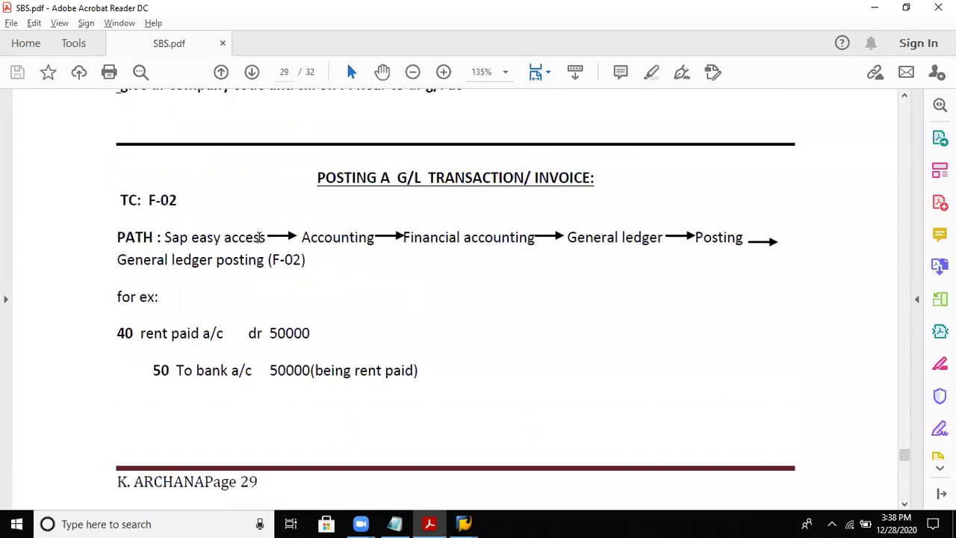
scroll(259, 237, "down", 3)
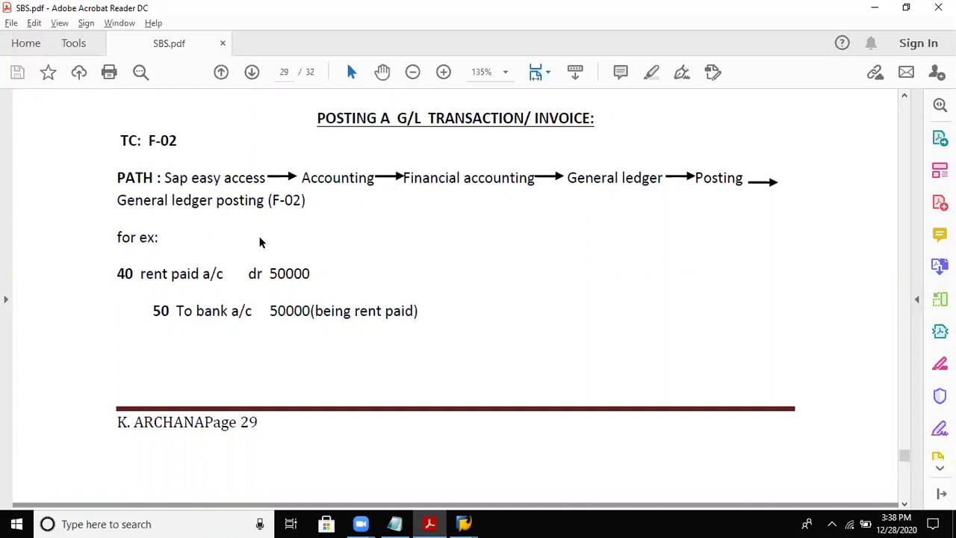
scroll(260, 241, "down", 2)
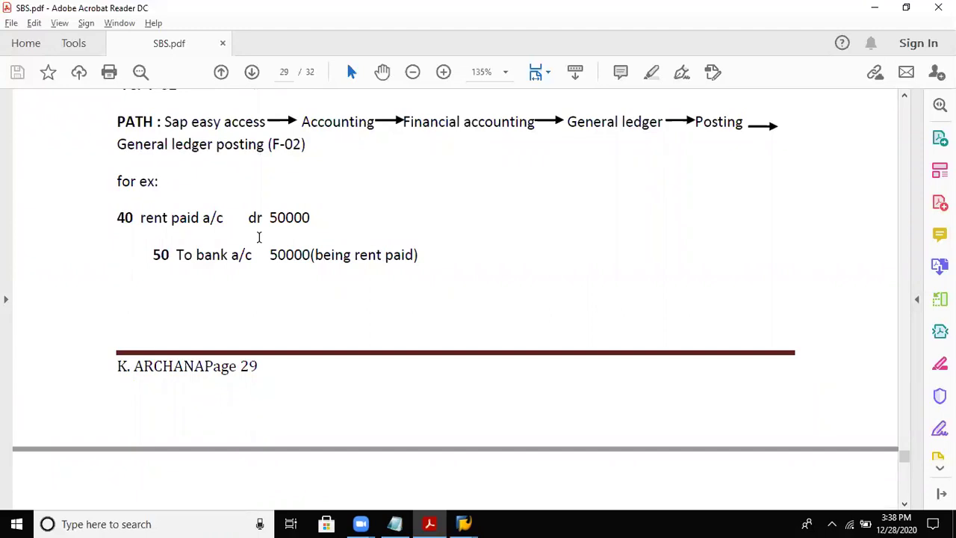
Highlight the 50000 rent debit and the bank credit amount with narration on page 29
left_click(261, 228)
left_click_drag(269, 211, 311, 217)
mouse_move(270, 254)
left_mouse_down()
mouse_move(418, 254)
mouse_move(409, 256)
left_mouse_up()
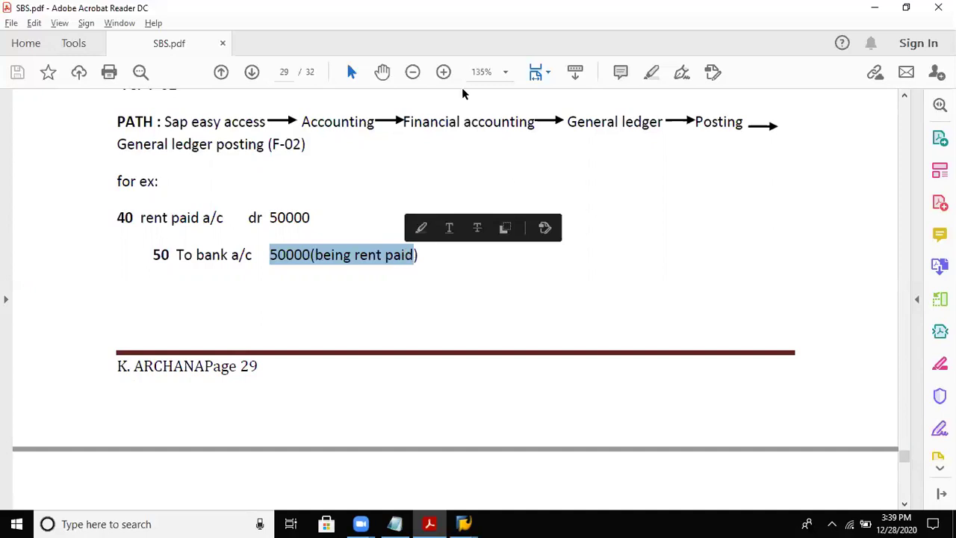
left_click(568, 277)
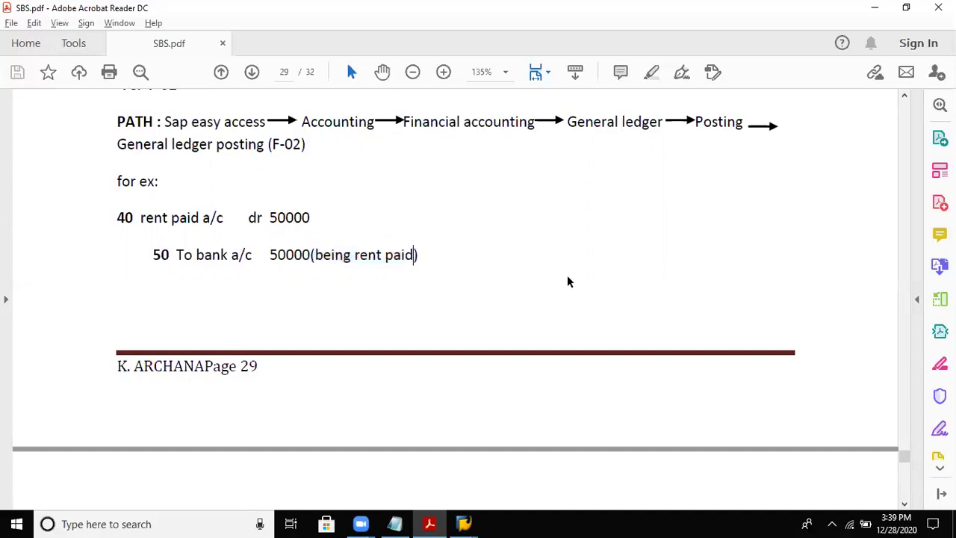
Scroll to the page 31 F-02 header example for company code HCL1, then leave Acrobat
scroll(567, 281, "down", 1)
scroll(568, 282, "down", 10)
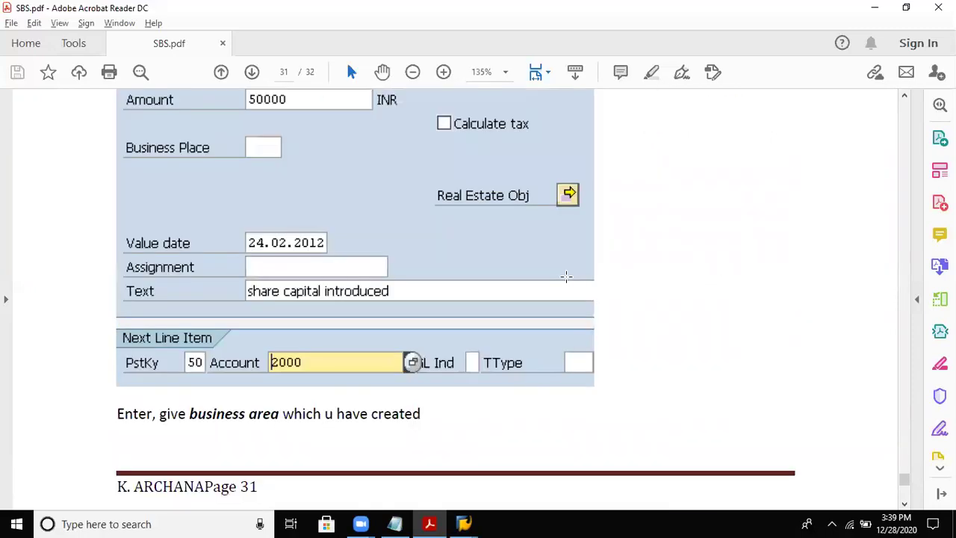
scroll(568, 281, "up", 6)
scroll(567, 282, "down", 10)
scroll(568, 280, "up", 8)
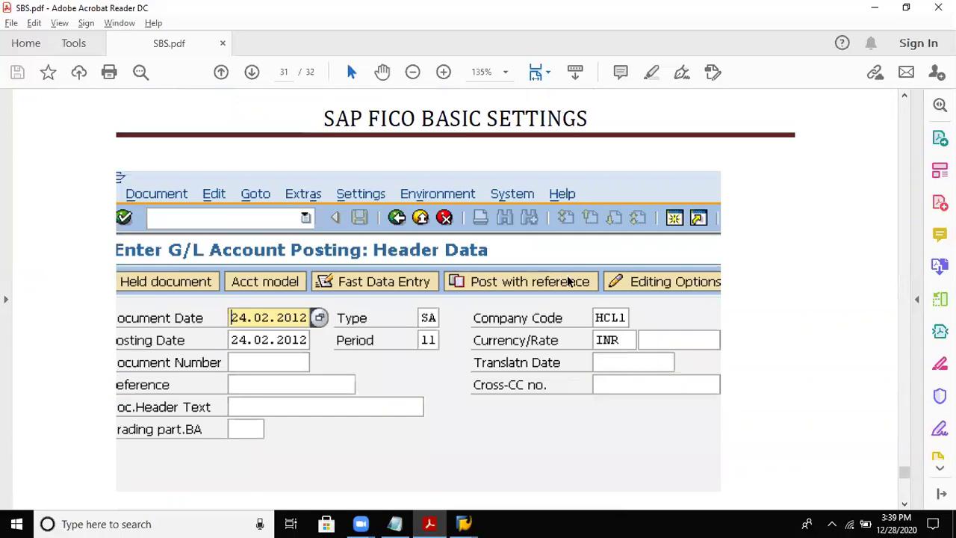
key("alt+Tab")
key("alt+Tab")
key("Tab")
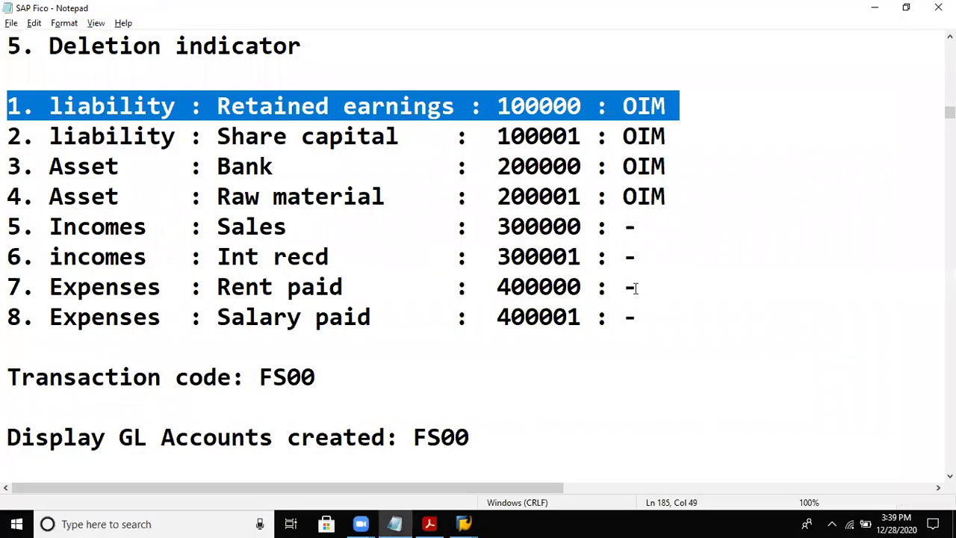
Retype the example date 07/10/2020 as 27/12/2020 in both places of the notes
left_click(641, 306)
key("Down")
key("Down")
key("Down")
key("Down")
key("Down")
key("Down")
key("Down")
key("Down")
key("Down")
key("Down")
key("Down")
key("Down")
key("Down")
key("Down")
key("Down")
key("Down")
key("Down")
key("Down")
key("Down")
key("Down")
key("Down")
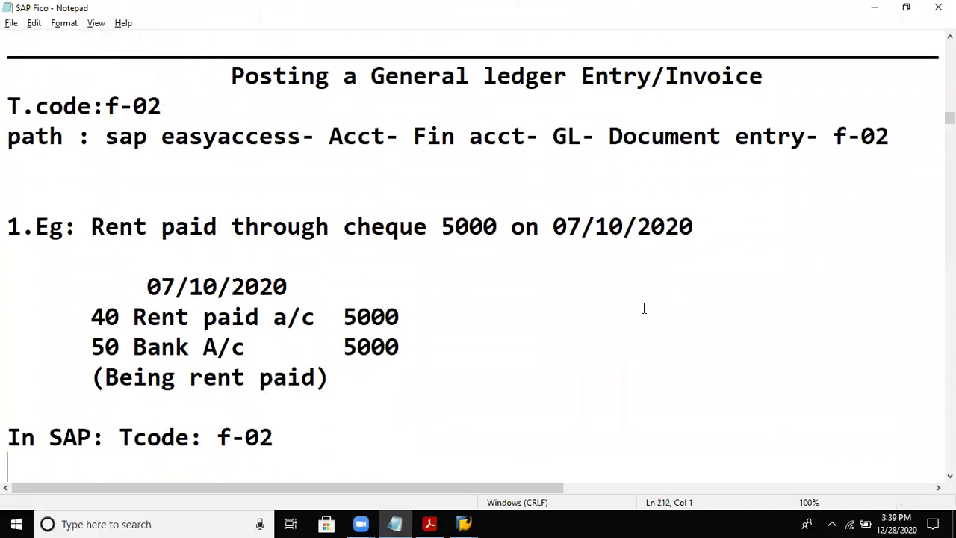
key("Down")
key("Down")
key("Down")
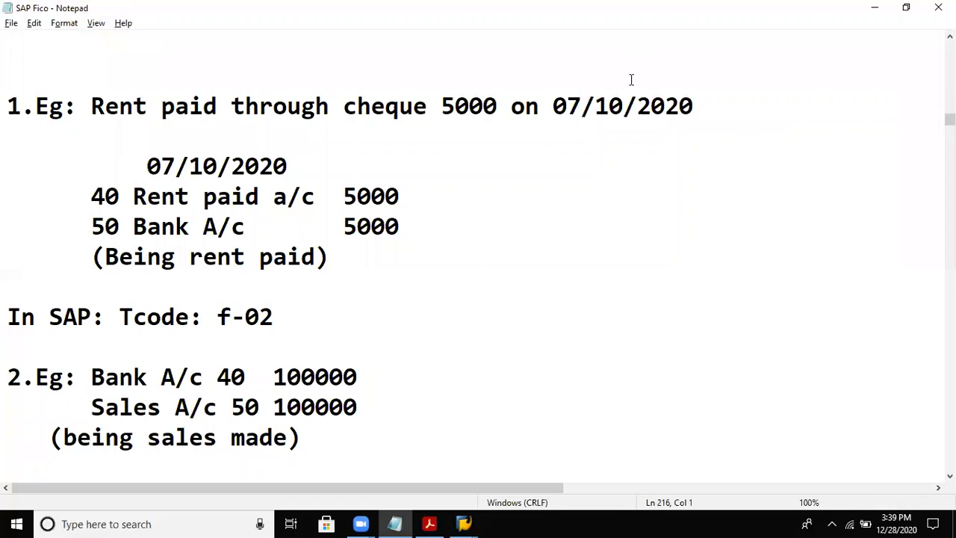
left_click(554, 110)
key("Delete")
key("Delete")
type("2")
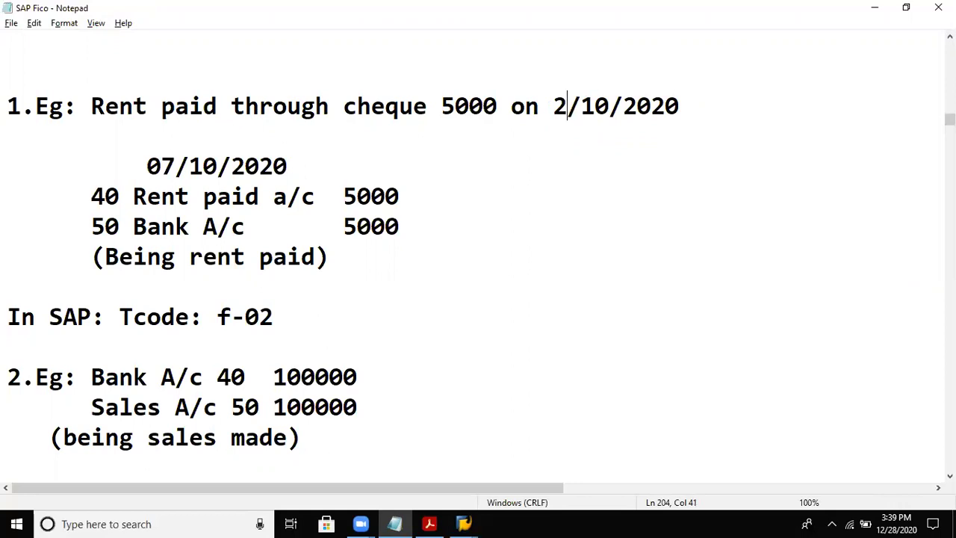
type("7")
key("Tab")
key("BackSpace")
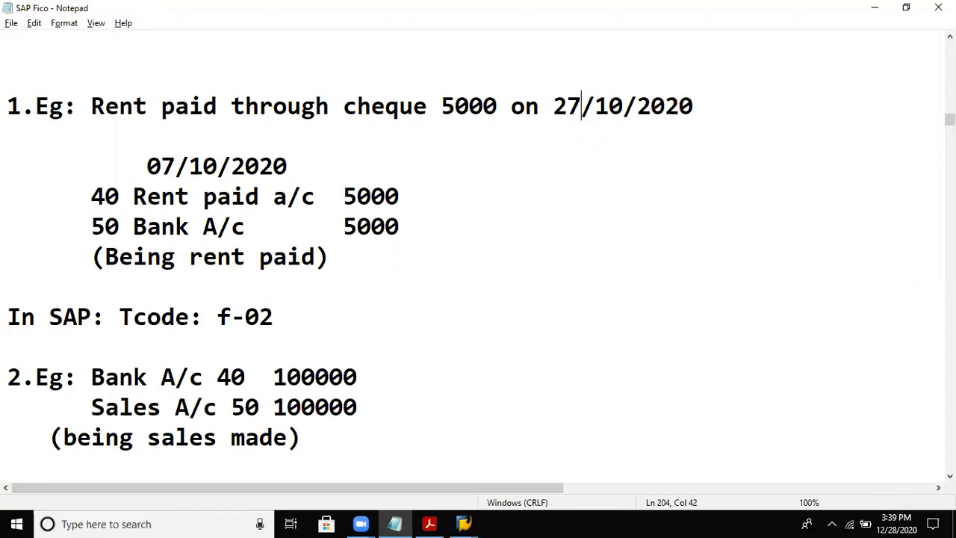
key("Right")
key("Right")
key("Delete")
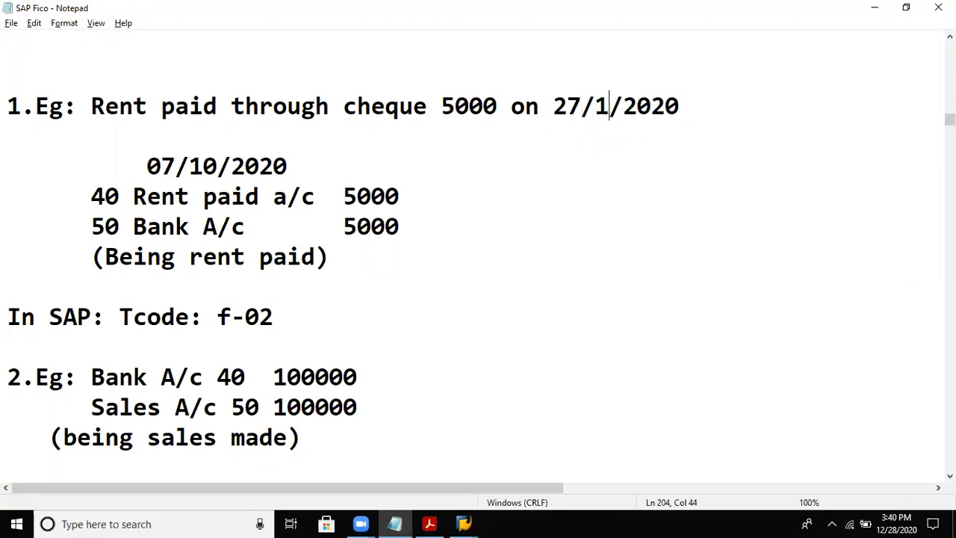
type("2")
key("Tab")
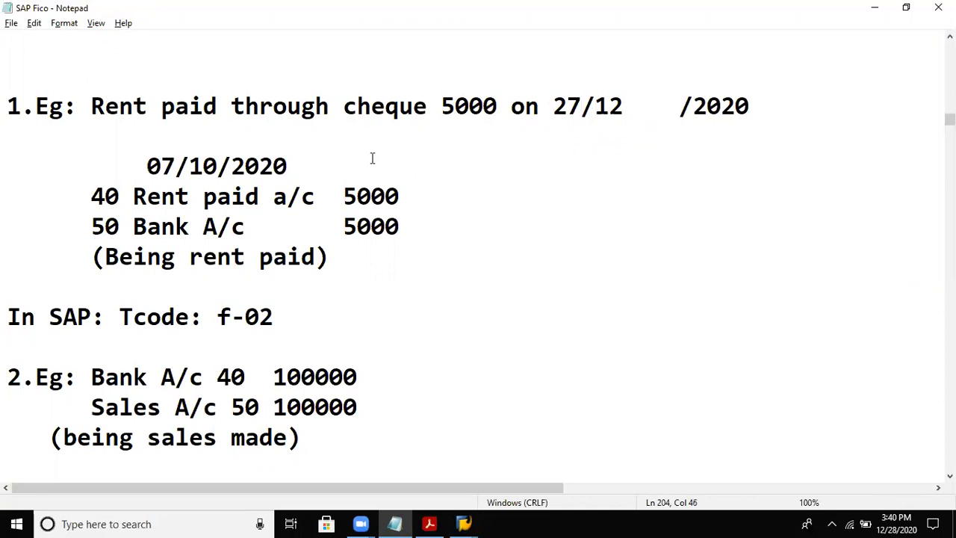
key("BackSpace")
left_click_drag(147, 166, 295, 154)
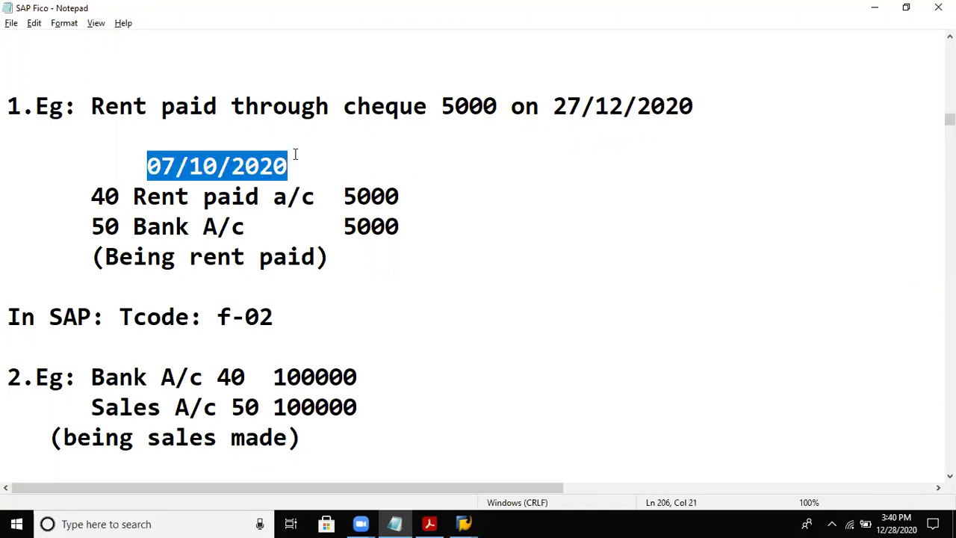
type("27/12/2020")
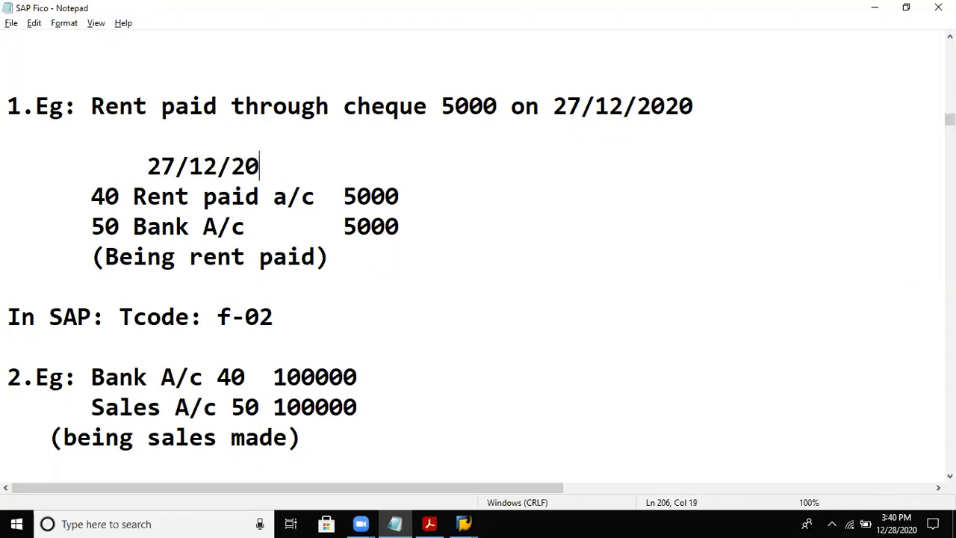
Review posting key 40 for rent paid, key 50 for bank, their amounts and narration
left_click(282, 203)
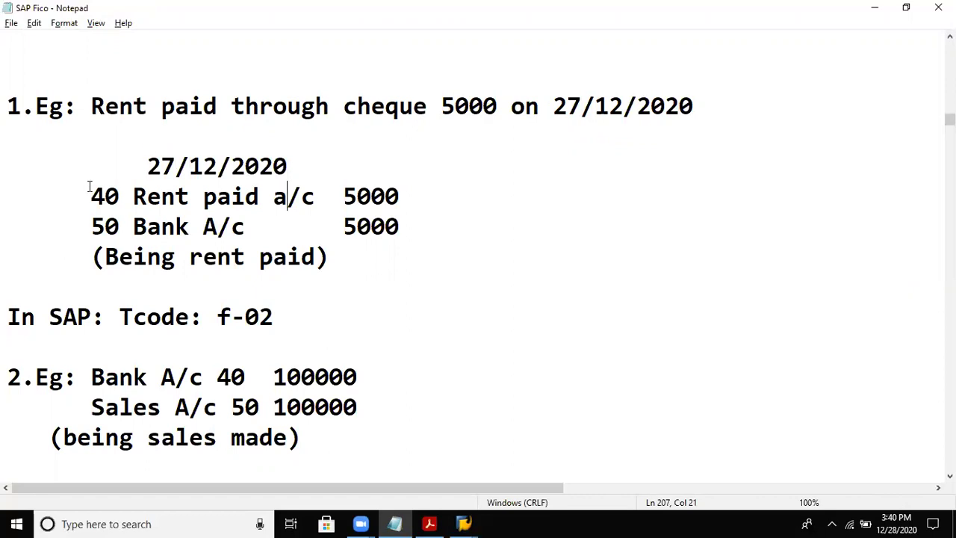
left_click_drag(91, 195, 119, 195)
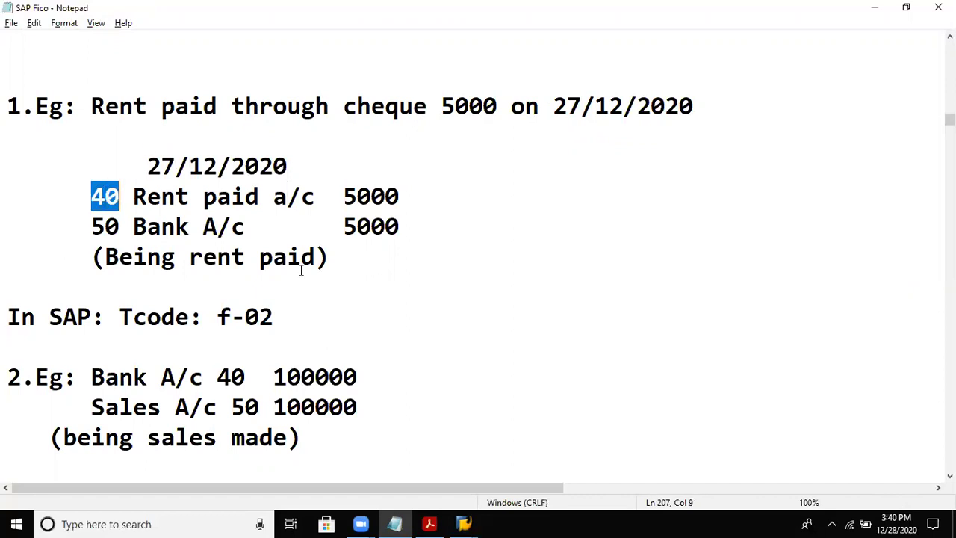
left_click_drag(176, 196, 400, 196)
left_click(301, 196)
left_click_drag(91, 226, 218, 227)
left_click_drag(357, 227, 444, 232)
left_click(387, 258)
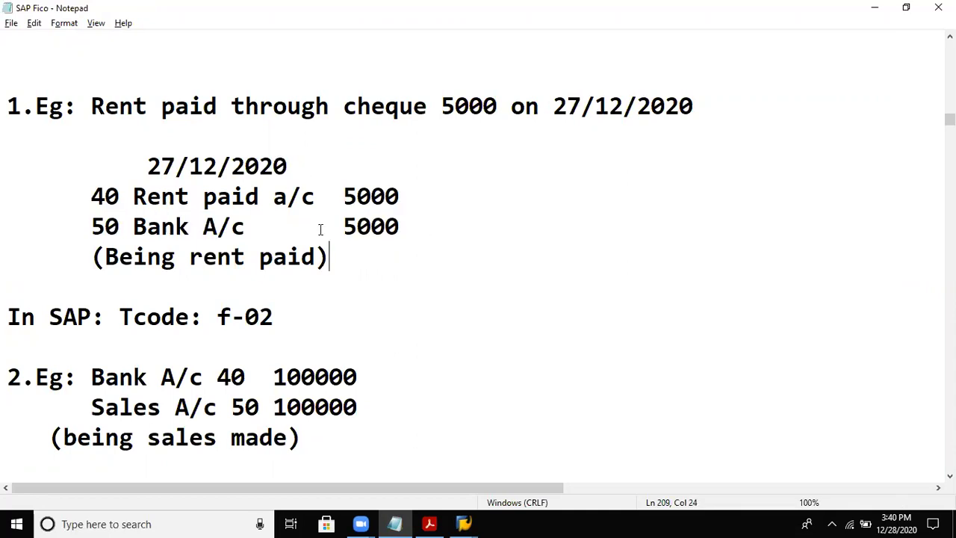
key("alt+Tab")
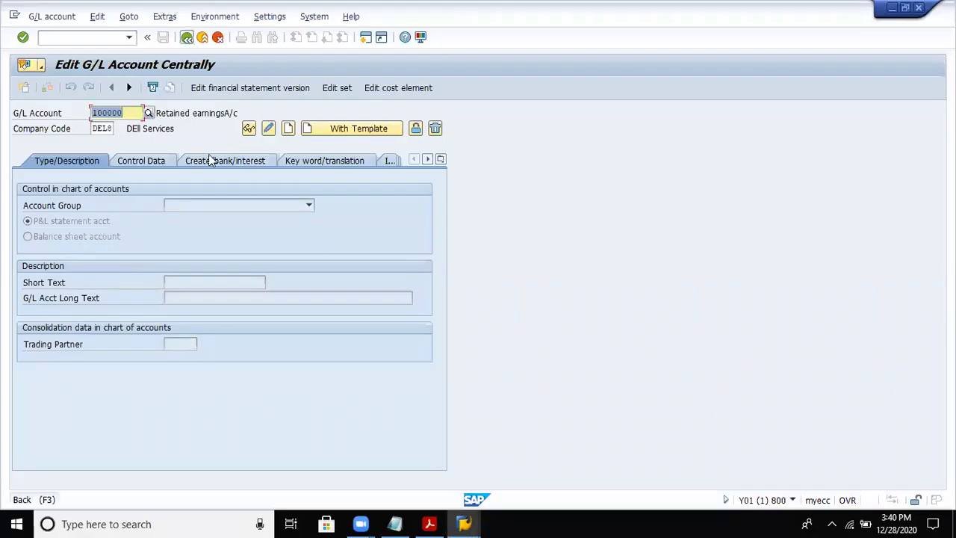
Return to Easy Access and start F-02 from General Ledger > Document Entry
key("F3")
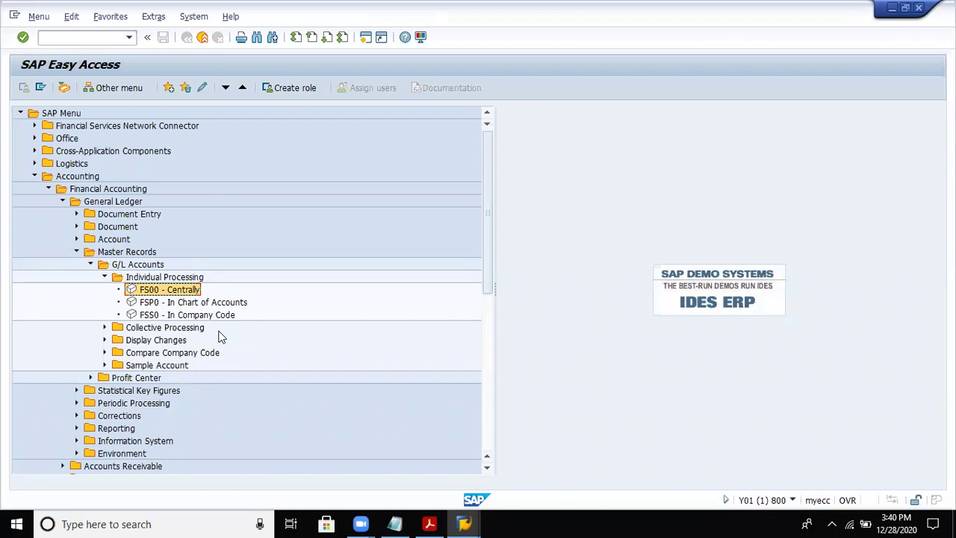
key("F3")
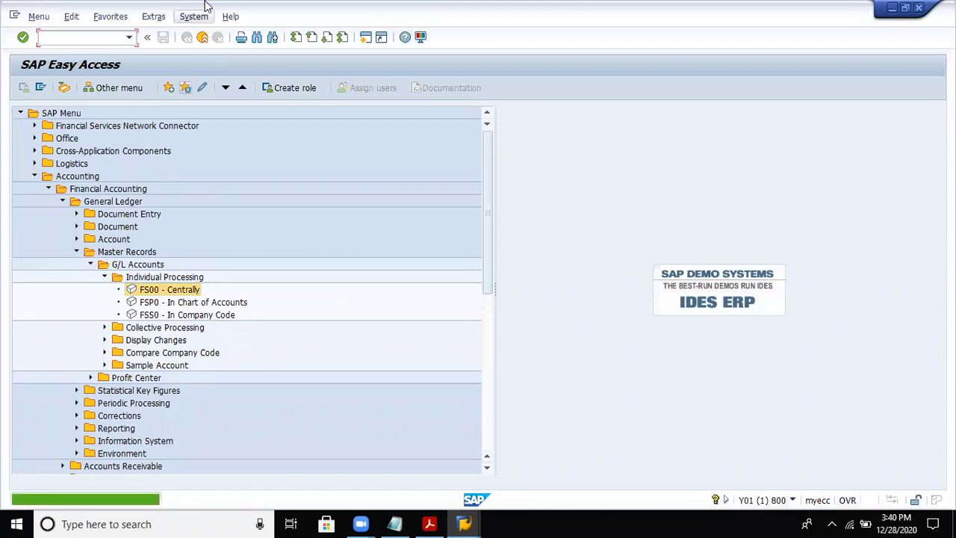
left_click(34, 176)
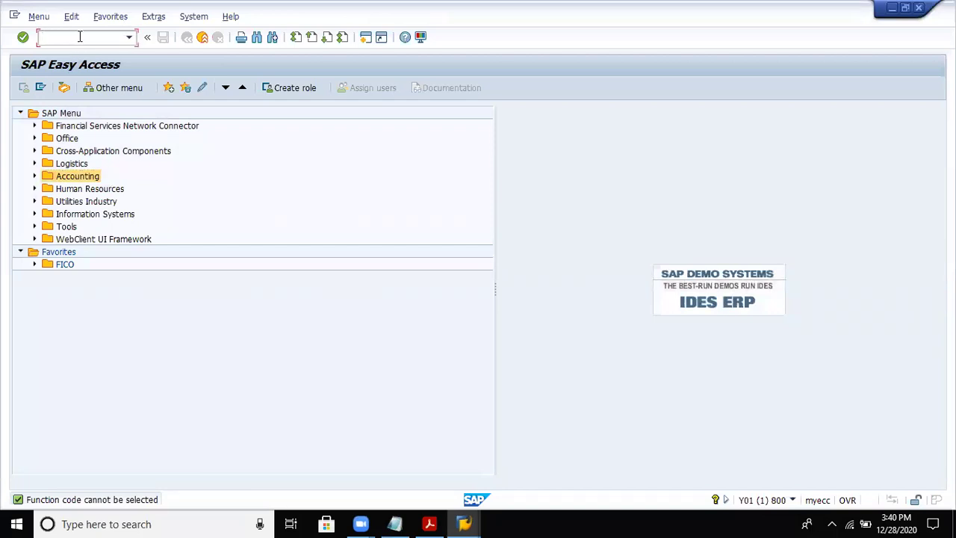
key("Down")
double_click(81, 177)
key("Down")
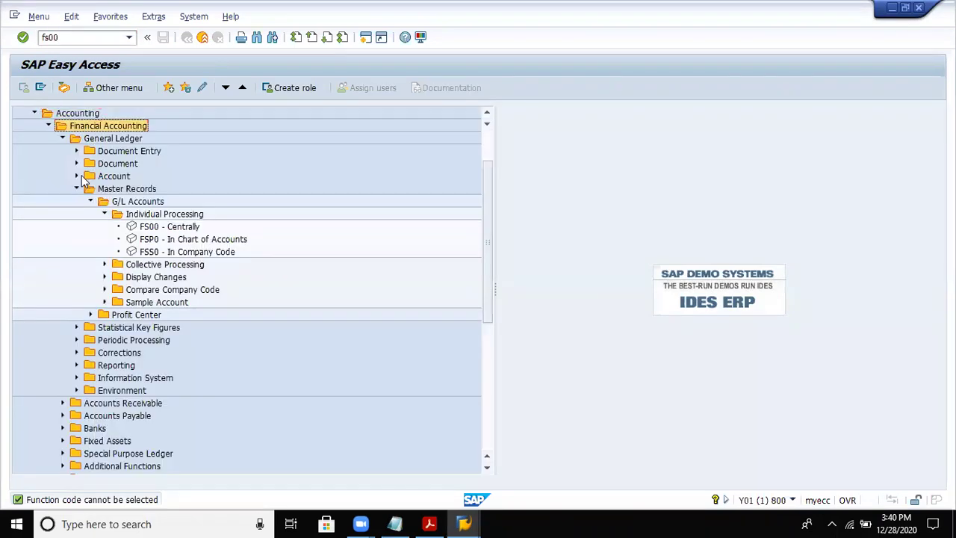
key("Down")
key("Down")
key("Right")
key("Down")
key("Down")
key("Down")
key("Return")
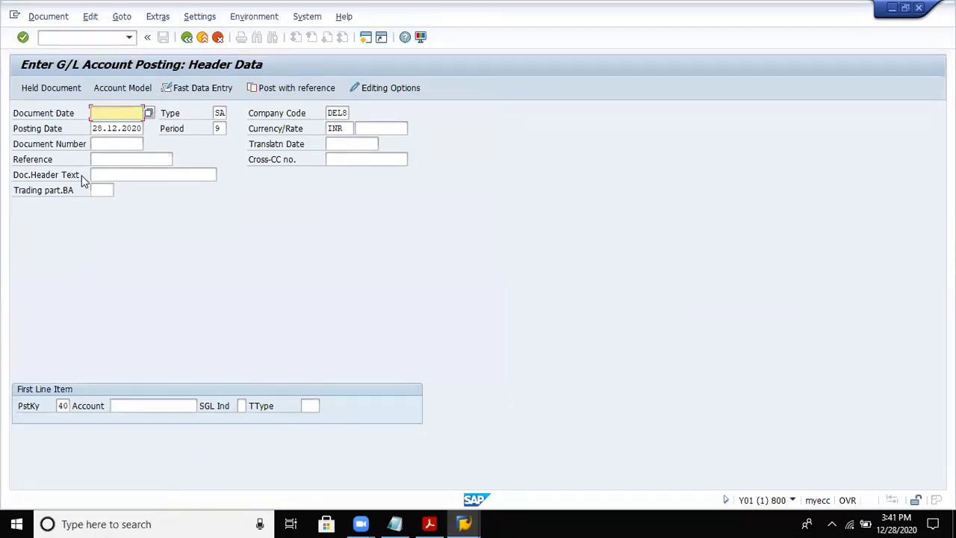
Set the document date to 28.12.2020 and move through the header to the first line's account
key("F4")
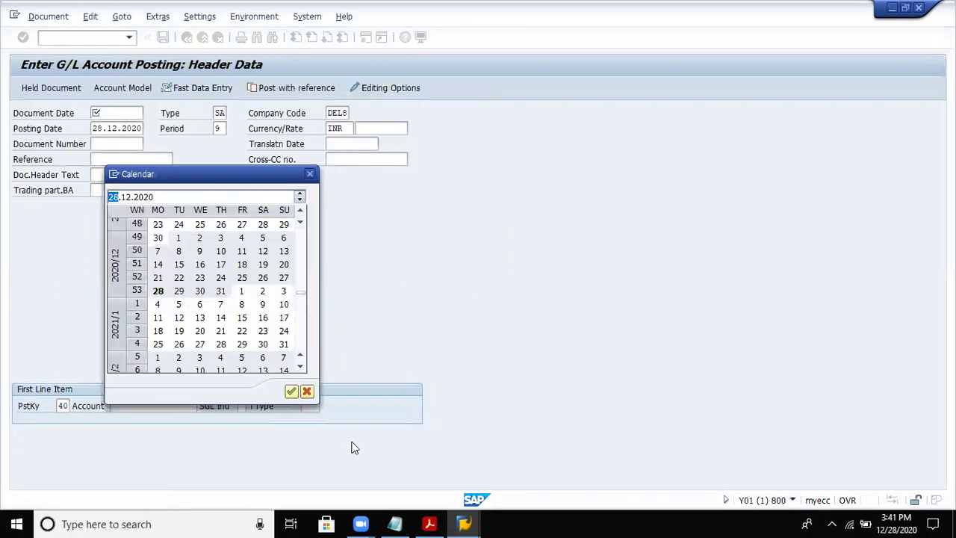
key("Return")
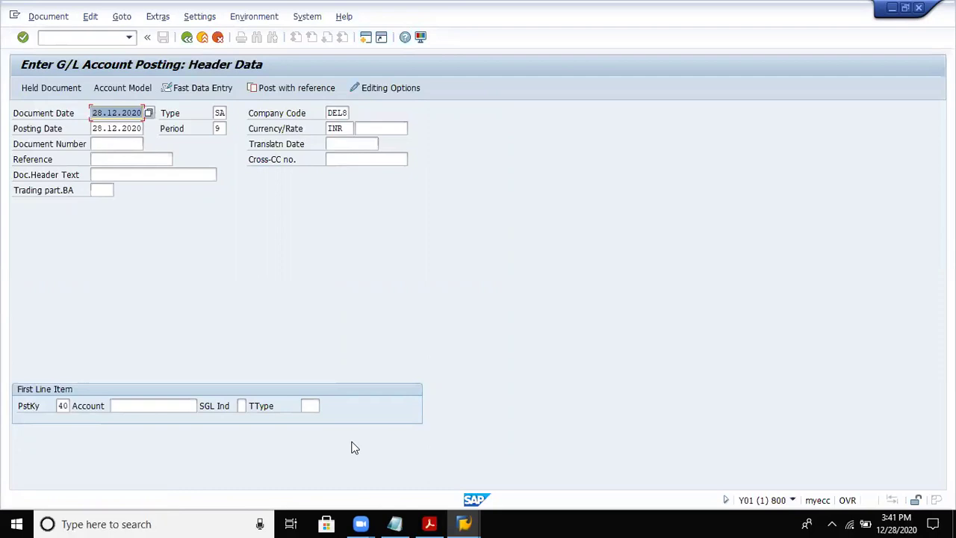
key("Tab")
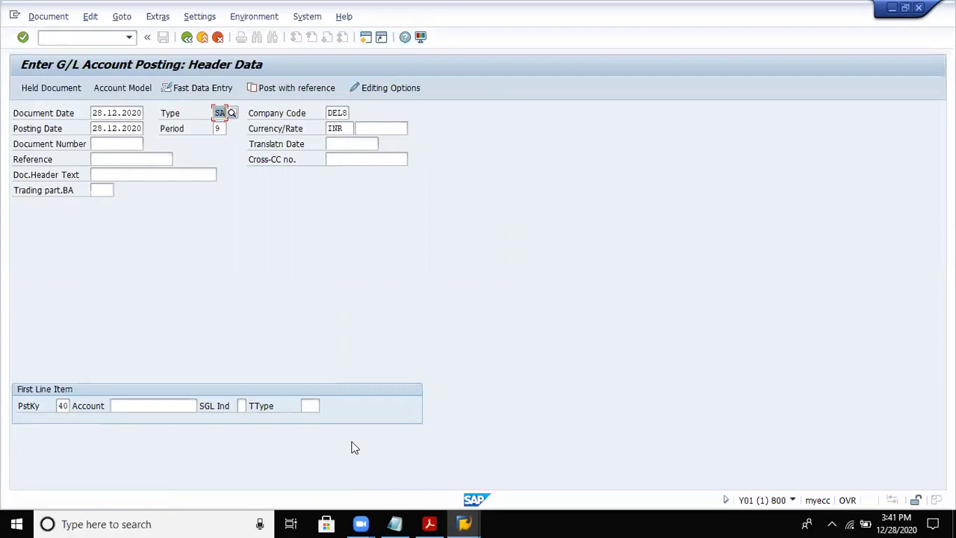
key("Tab")
key("Tab")
key("Tab")
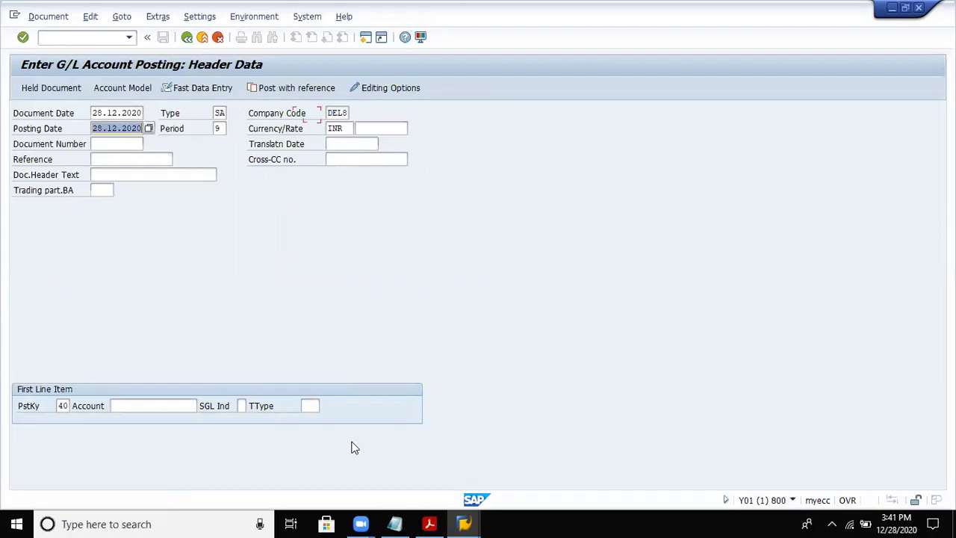
key("Tab")
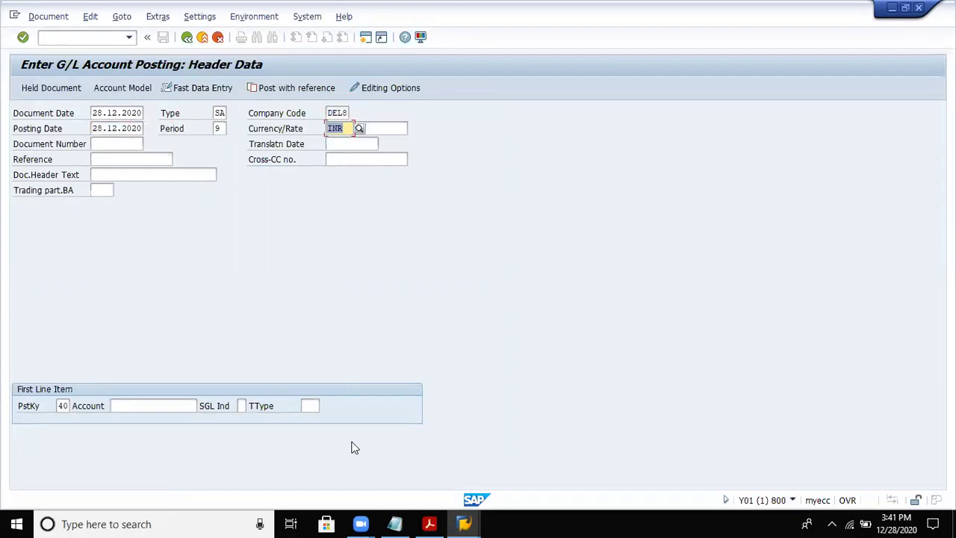
key("Tab")
key("Tab")
key("Tab")
key("Tab")
key("Tab")
key("Tab")
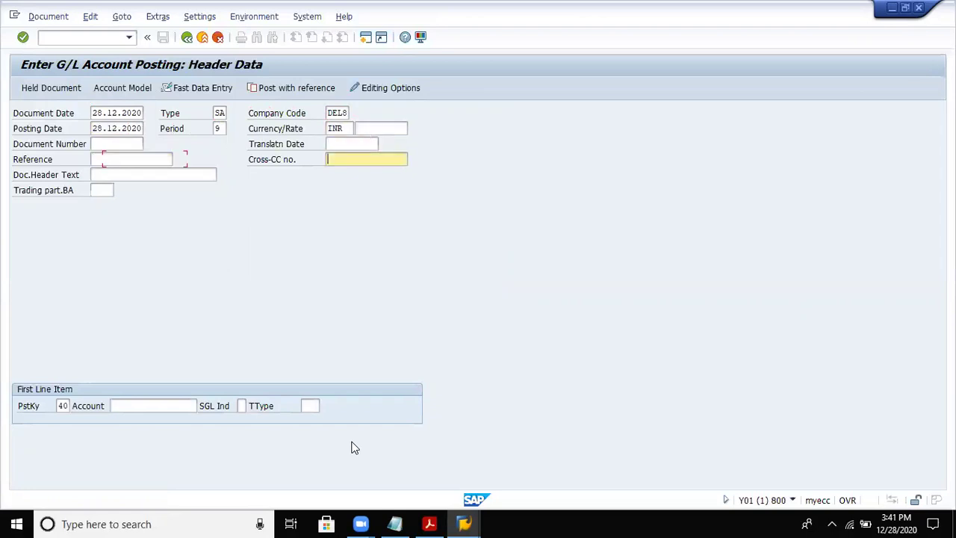
key("Tab")
key("Tab")
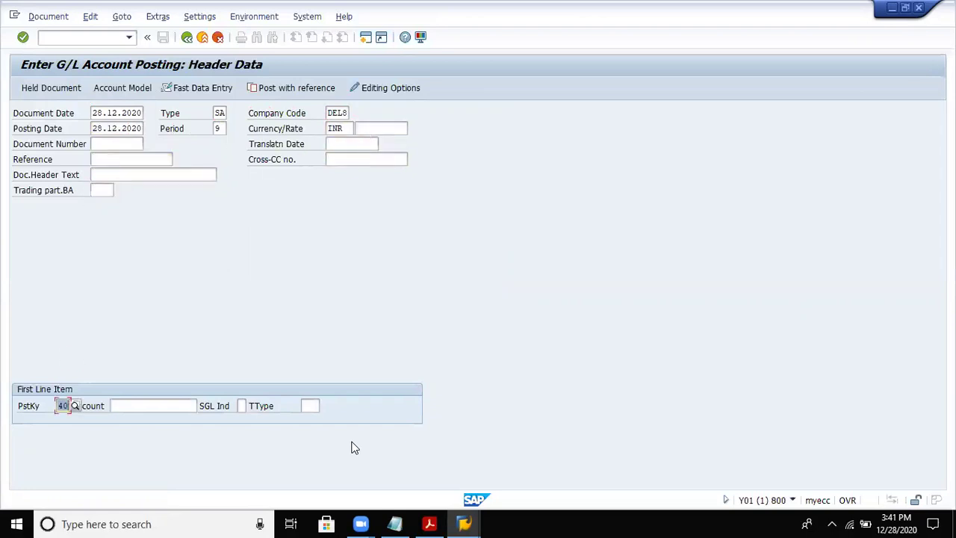
key("Tab")
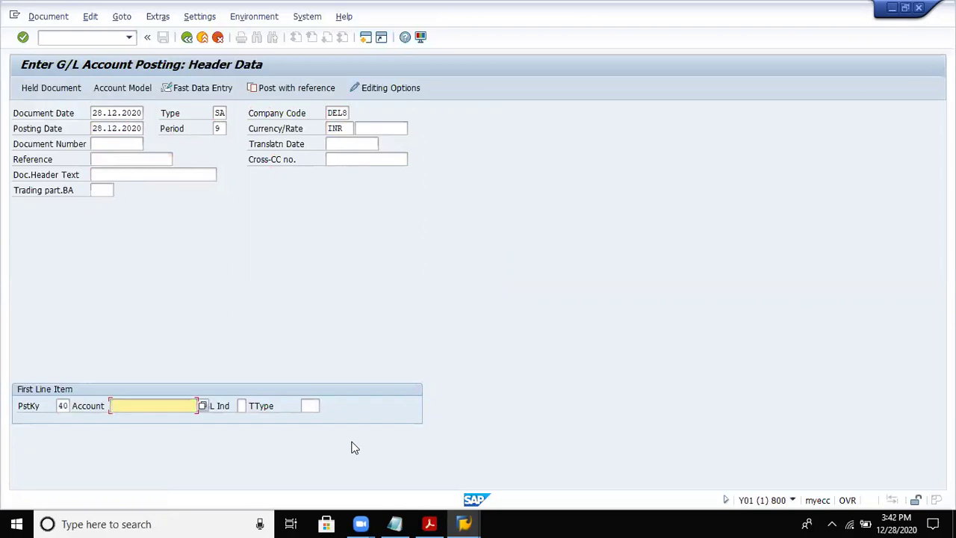
Check the F-02 rent-paid posting example on page 29 of the PDF, then go back to SAP
left_click(429, 523)
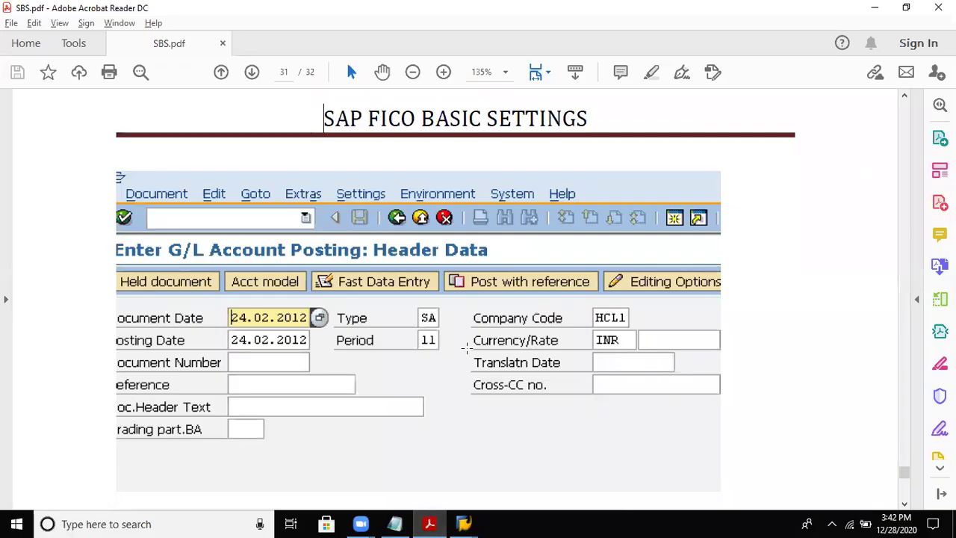
scroll(466, 347, "up", 6)
scroll(466, 347, "up", 6)
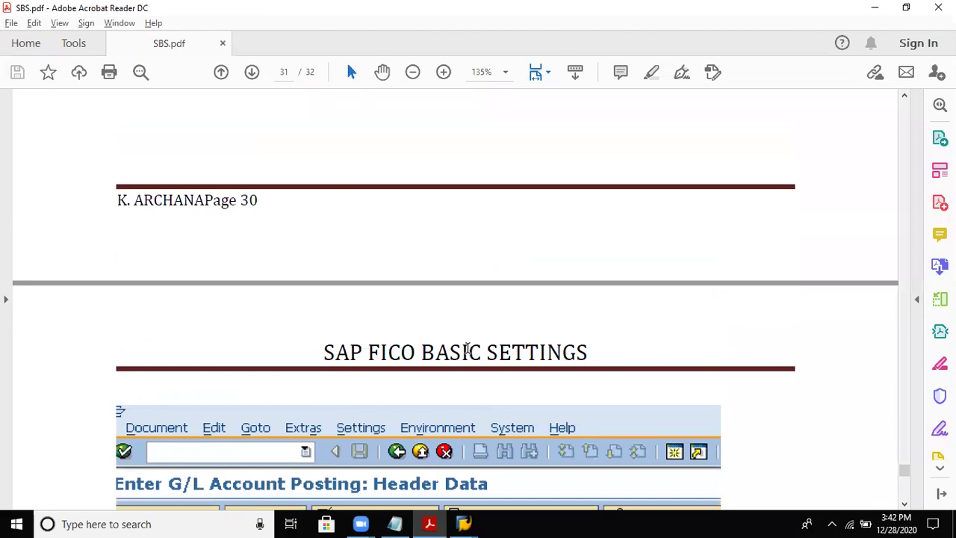
scroll(468, 354, "up", 10)
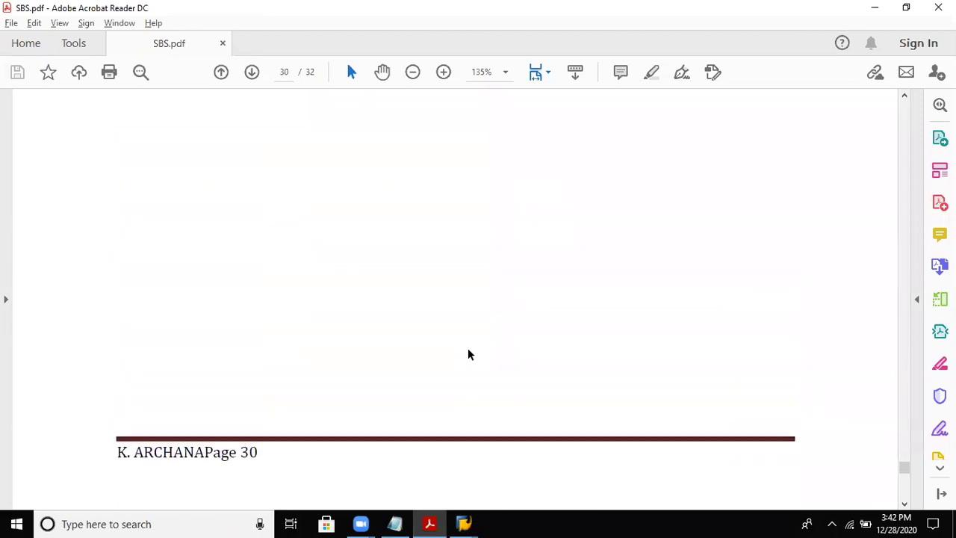
scroll(468, 354, "up", 14)
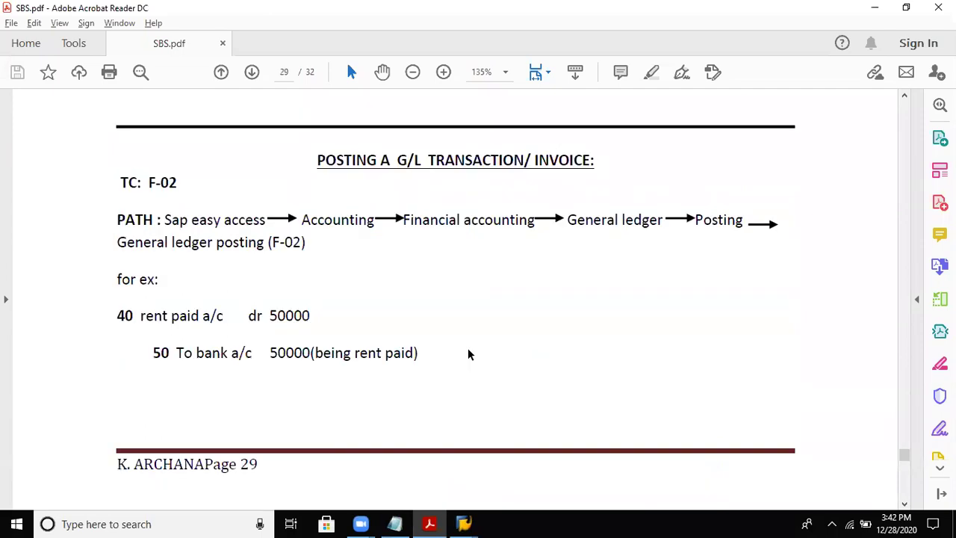
key("alt+Tab")
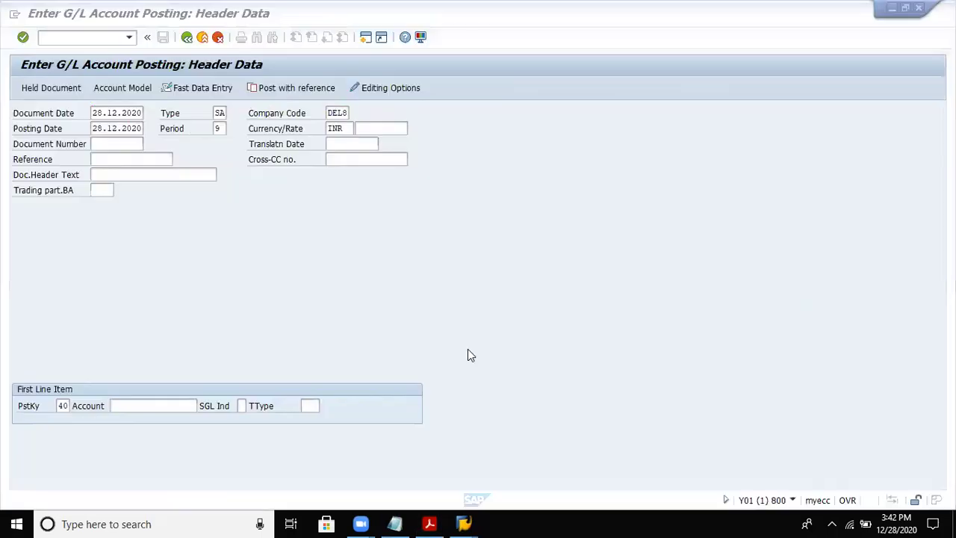
Replace the invalid 'rent paid' account entry with 400000 Rent paid A/c from a DEL8 account search
type("r")
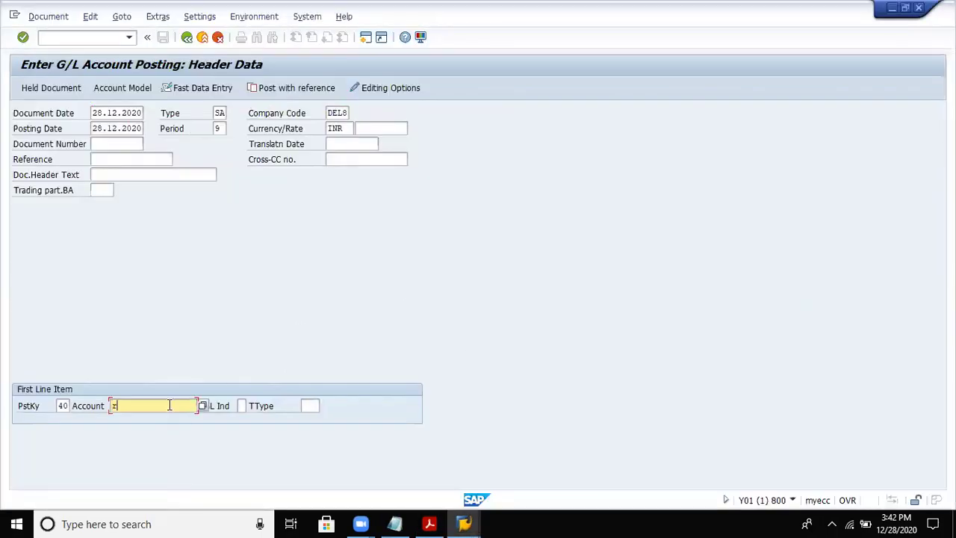
type("ent paid")
key("Return")
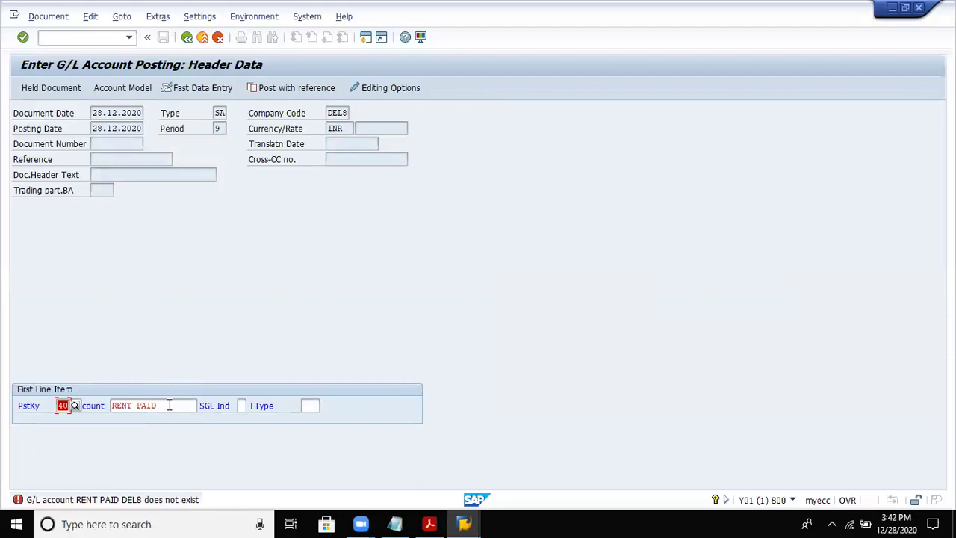
left_click(169, 405)
key("BackSpace")
key("BackSpace")
key("BackSpace")
key("BackSpace")
key("BackSpace")
key("BackSpace")
key("BackSpace")
key("BackSpace")
key("BackSpace")
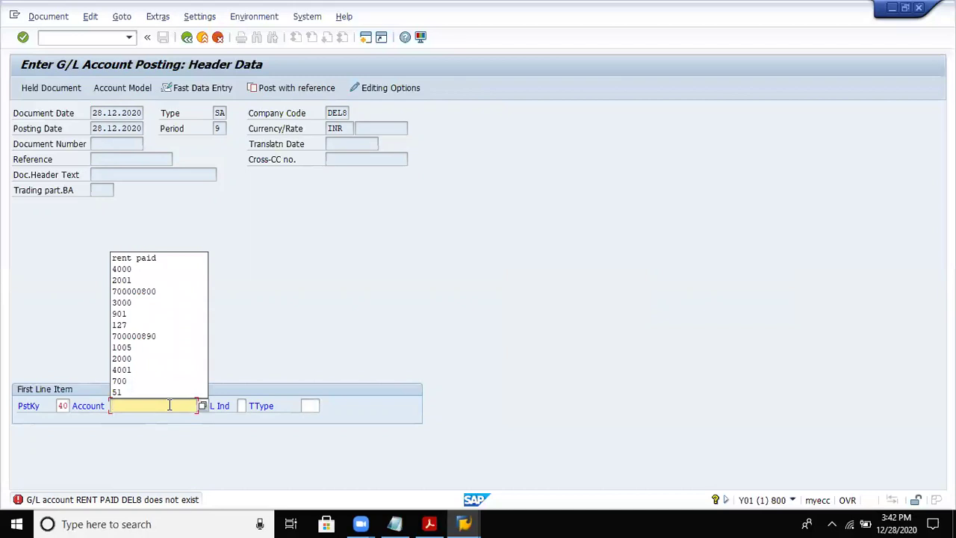
key("F4")
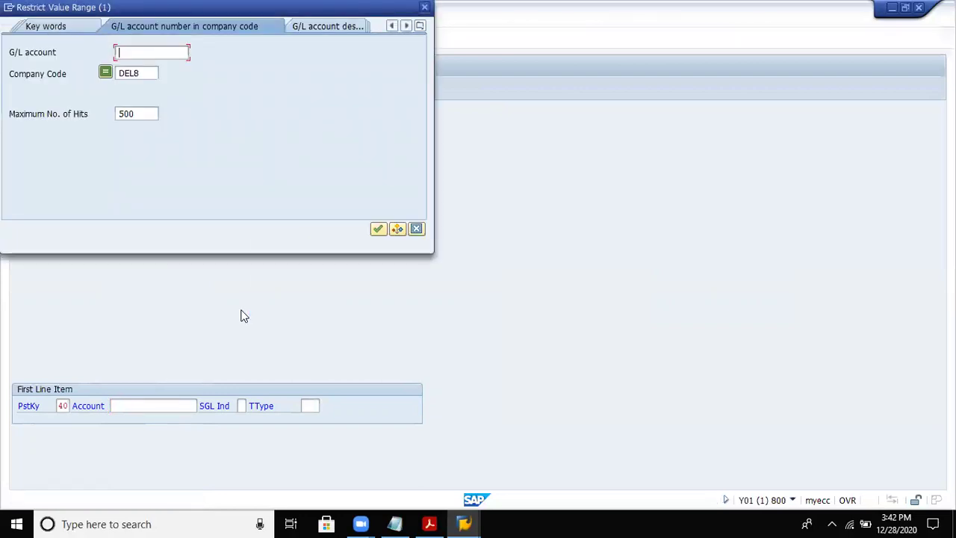
left_click(154, 73)
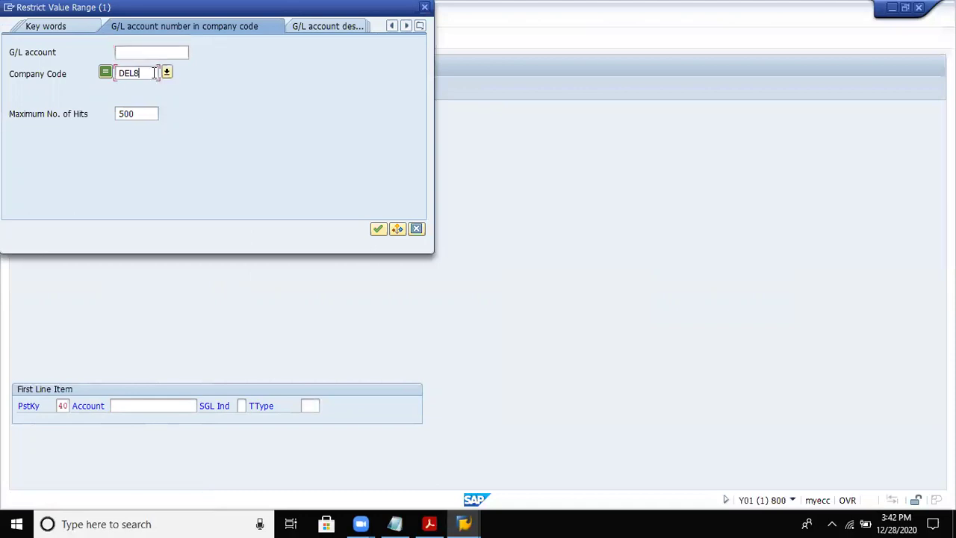
left_click(378, 230)
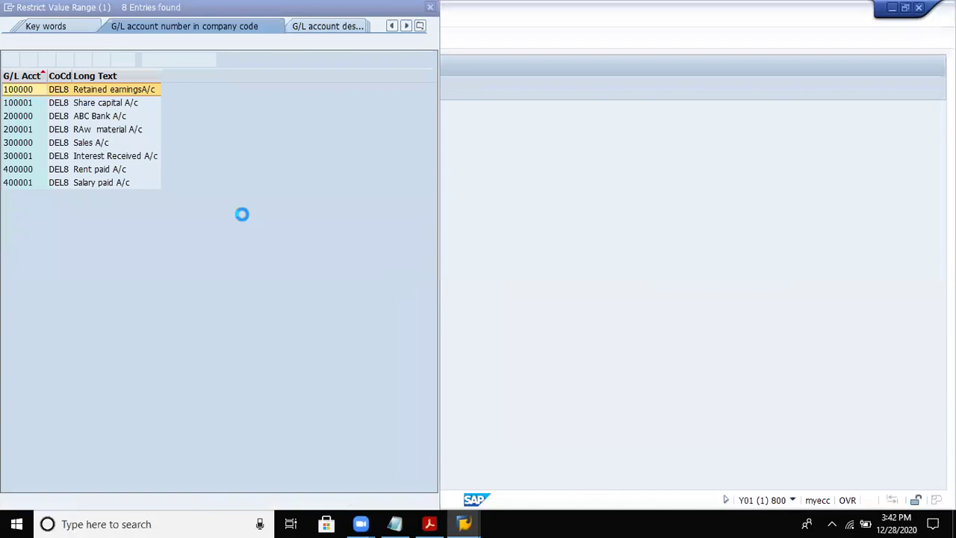
left_click(93, 170)
key("Return")
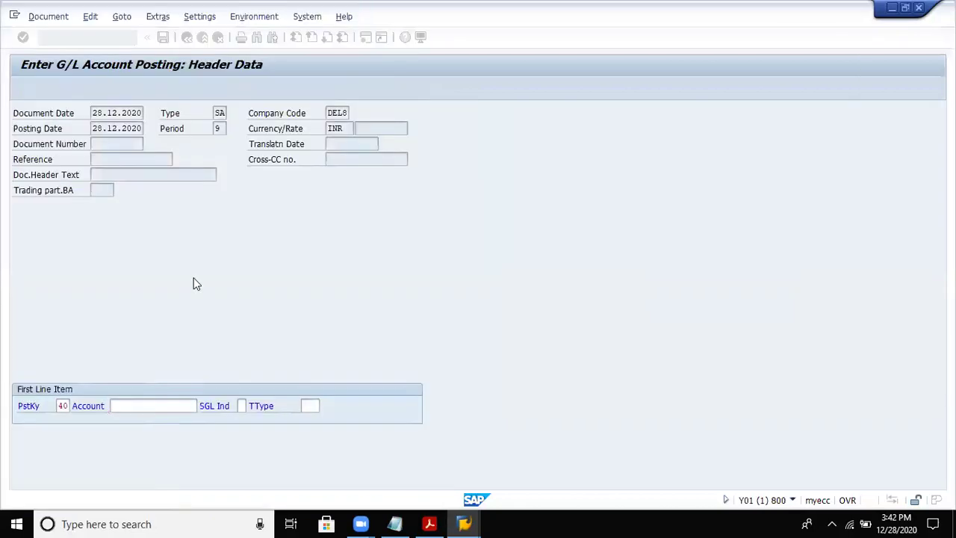
Enter amount 5000 and text 'being rent paid' on the 400000 Rent paid A/c debit line
key("Return")
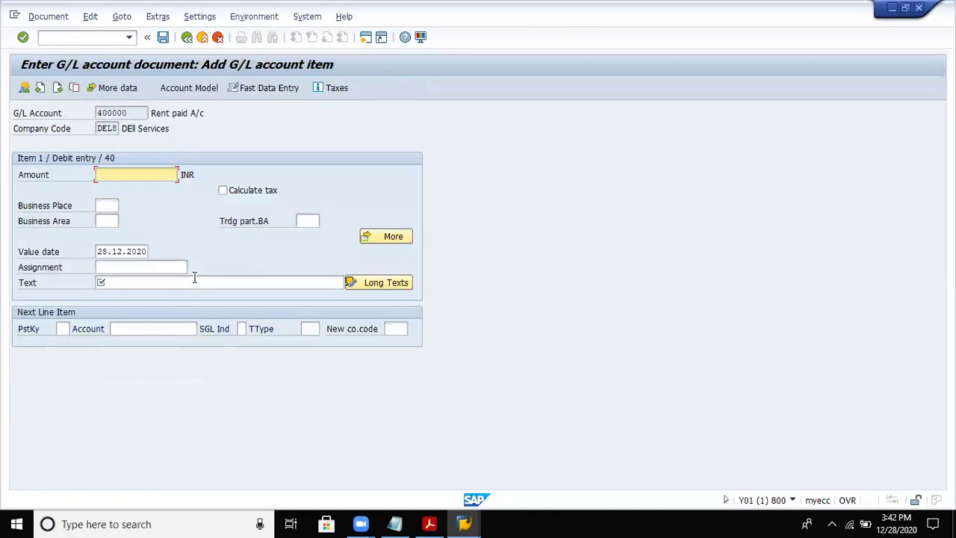
type("50000")
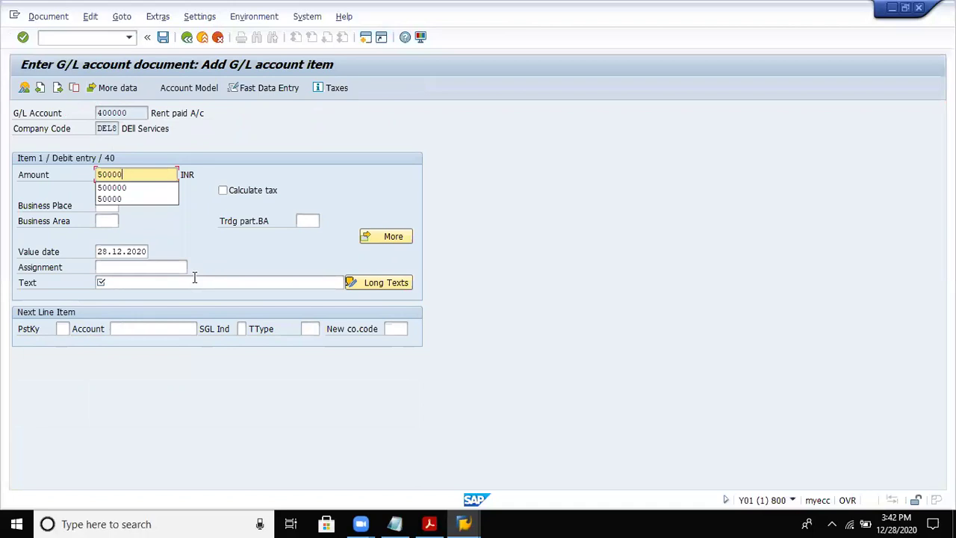
key("BackSpace")
key("Tab")
key("Tab")
key("Tab")
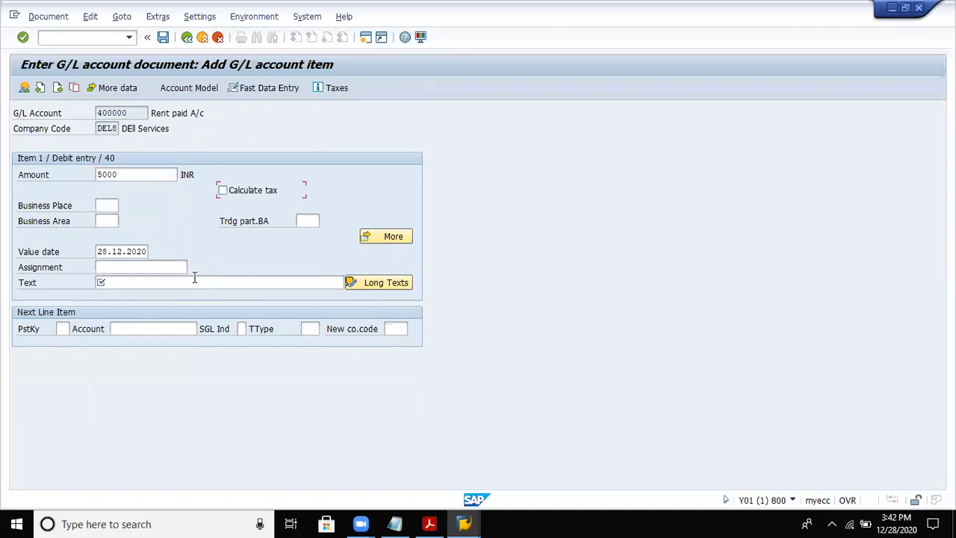
key("Tab")
key("Tab")
key("Tab")
key("Tab")
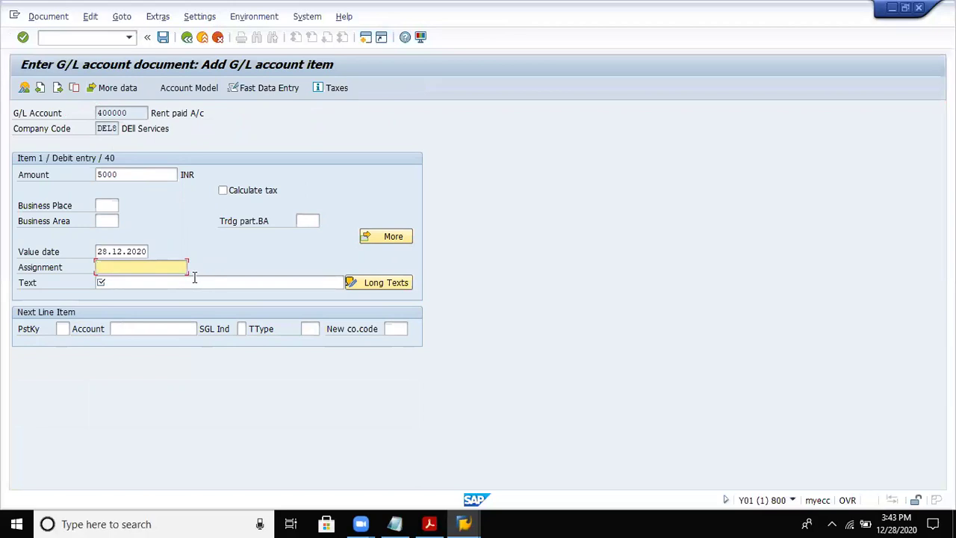
key("Tab")
type("being")
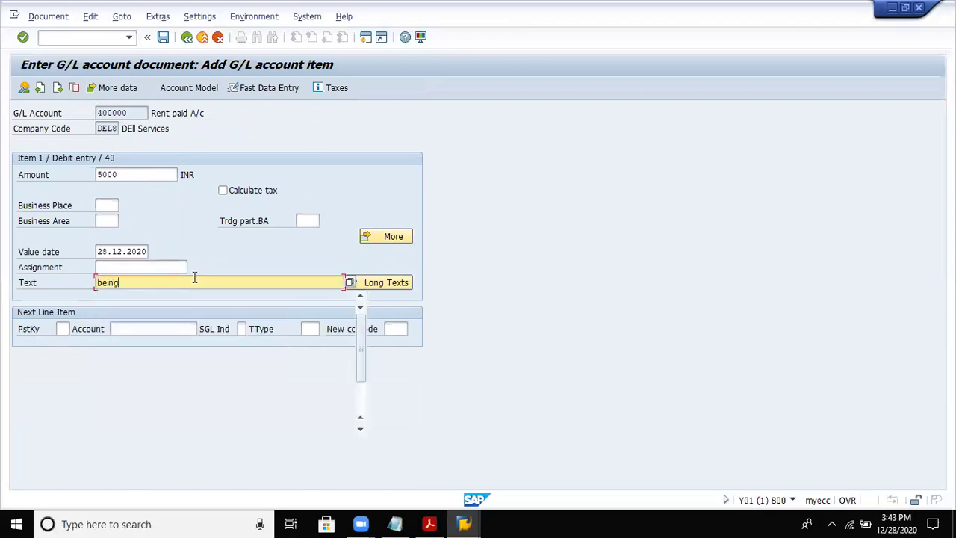
type(" rent paid")
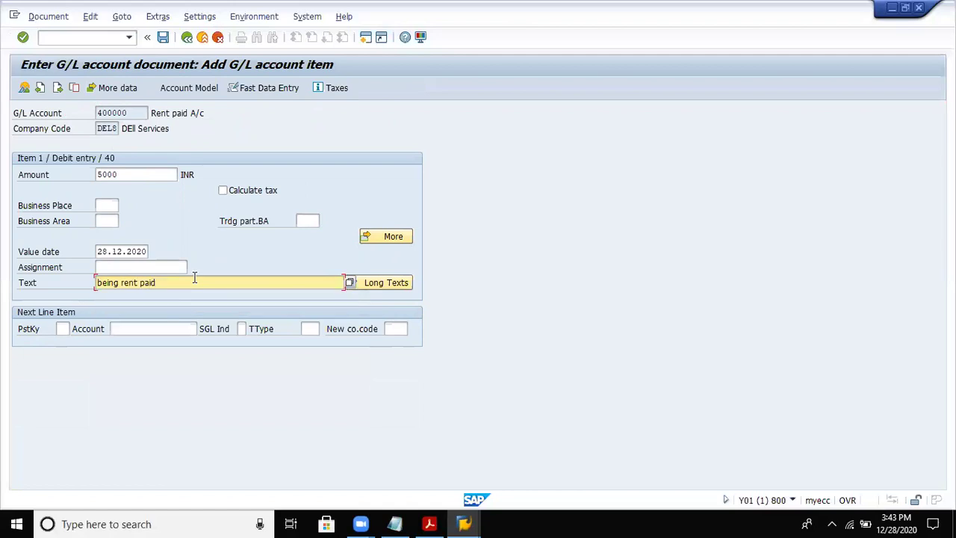
key("Tab")
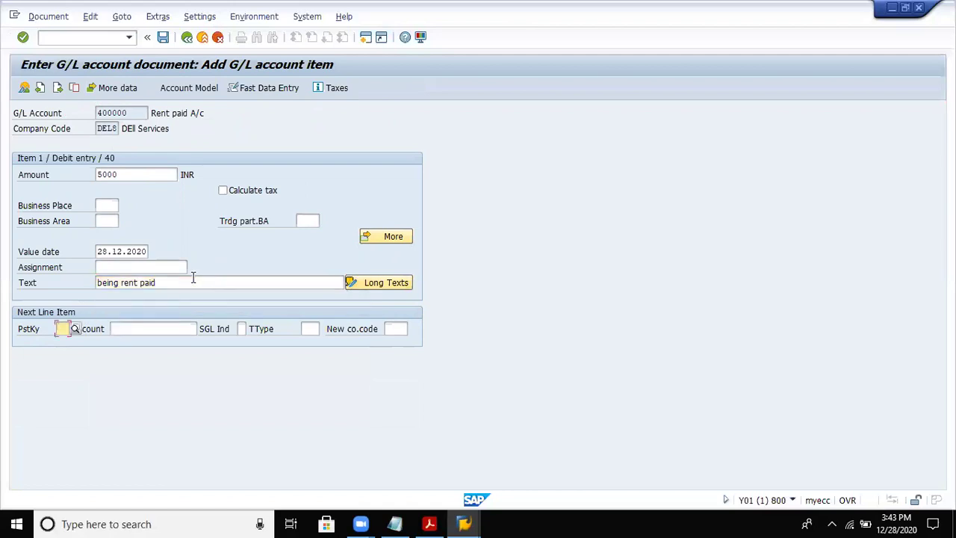
left_click(179, 282)
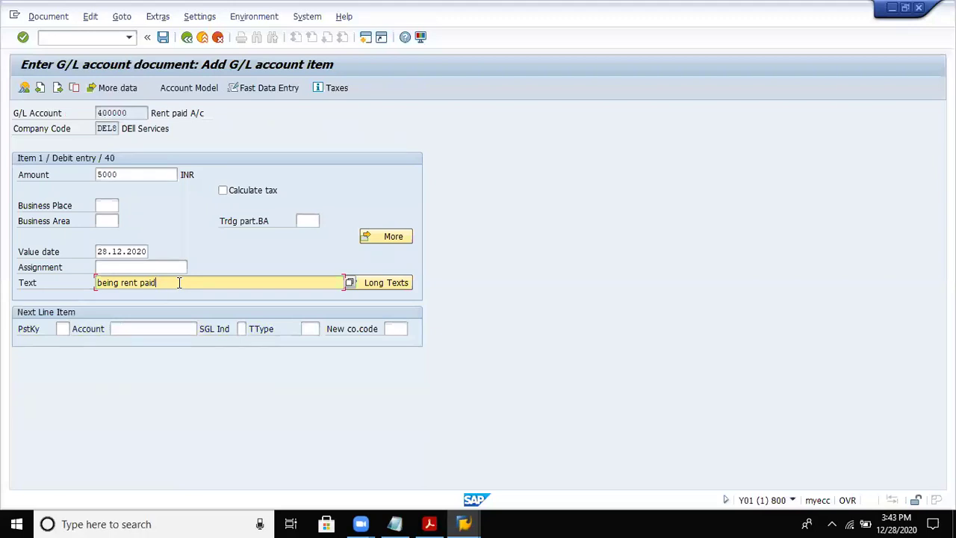
left_click(142, 173)
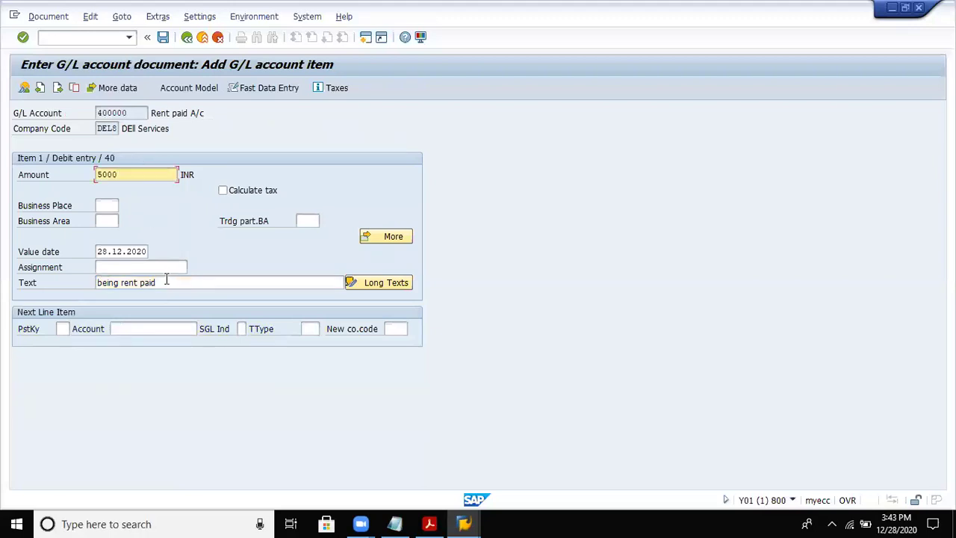
left_click(166, 281)
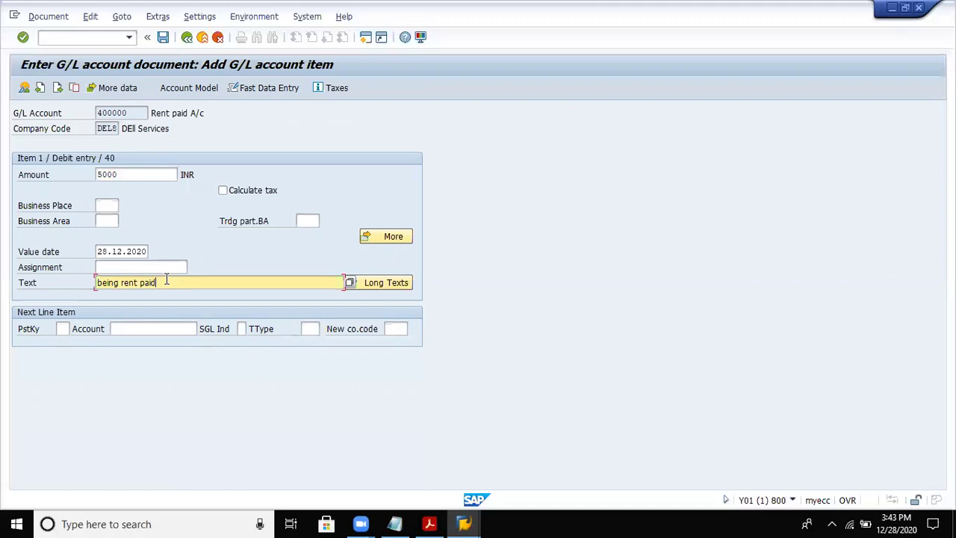
key("Return")
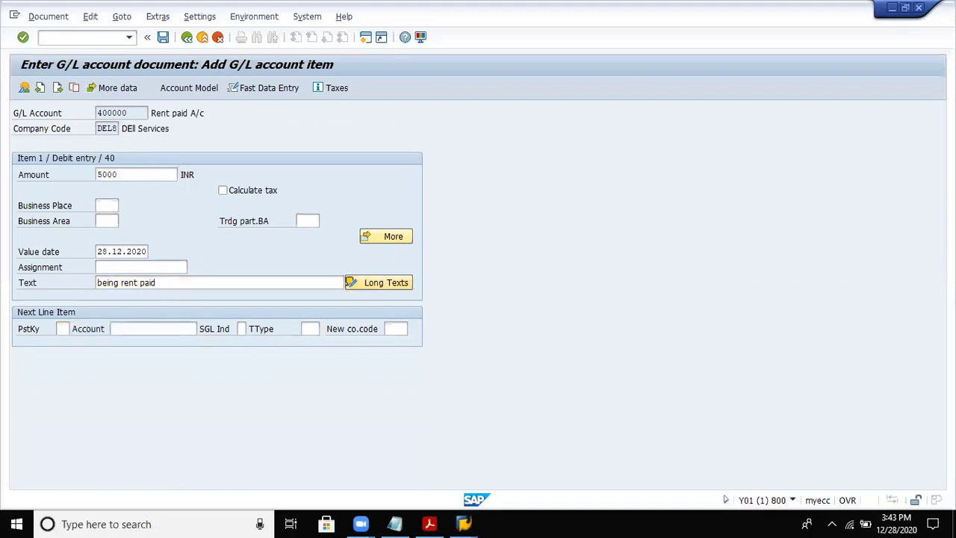
Enter posting key 50 for the next line and pick account 200000 ABC Bank A/c
type("50")
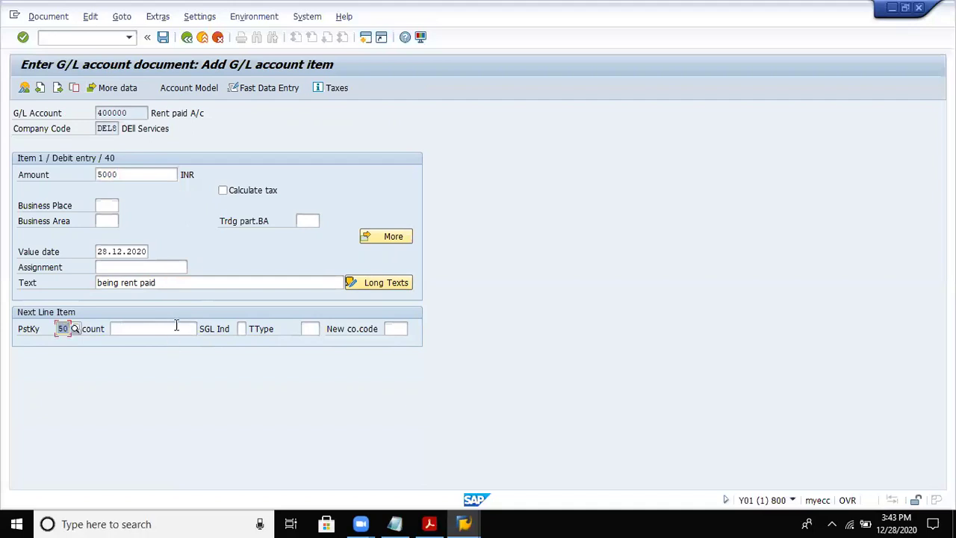
left_click(177, 328)
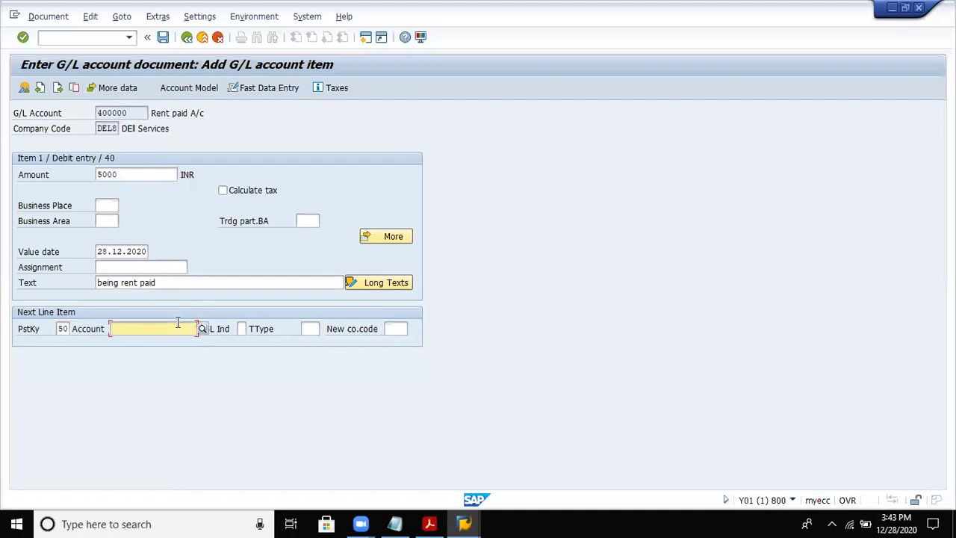
key("F4")
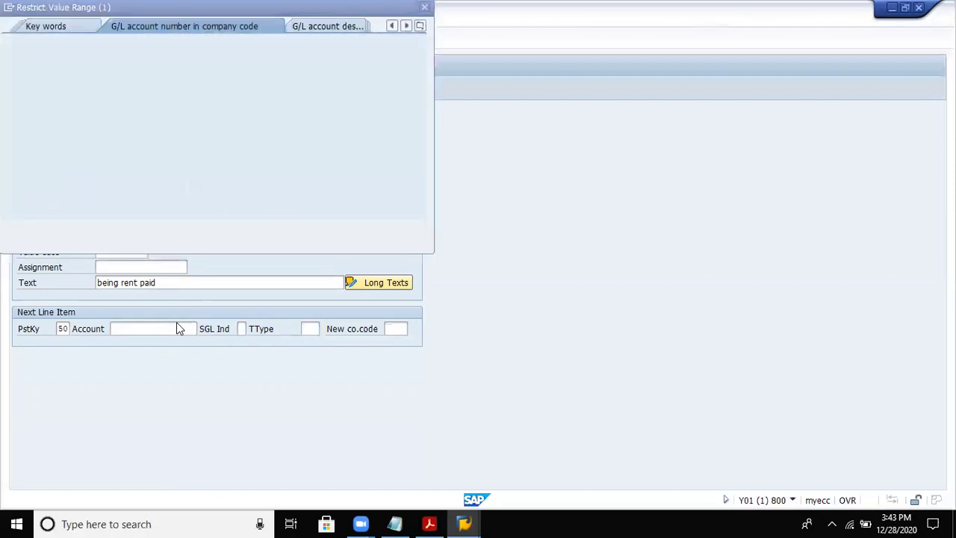
key("Return")
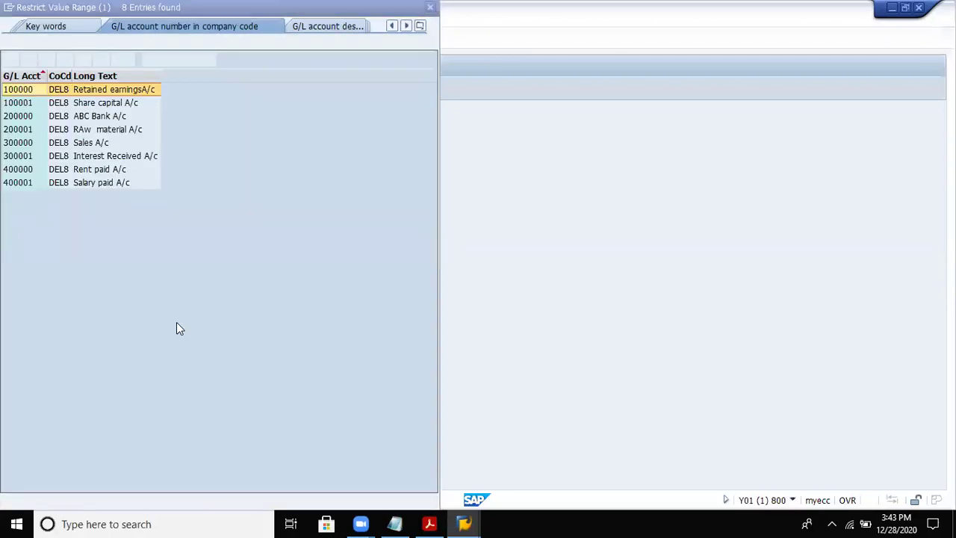
key("Down")
key("Down")
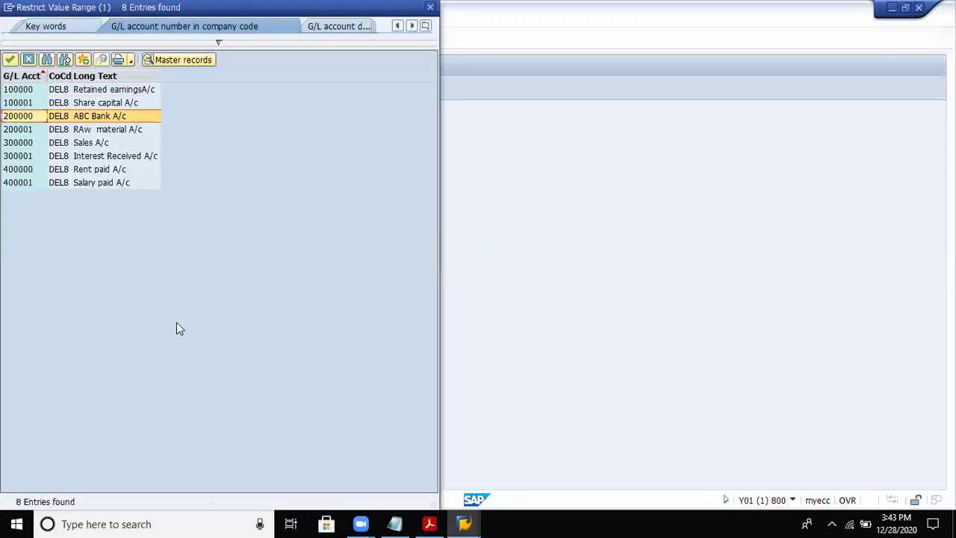
key("Return")
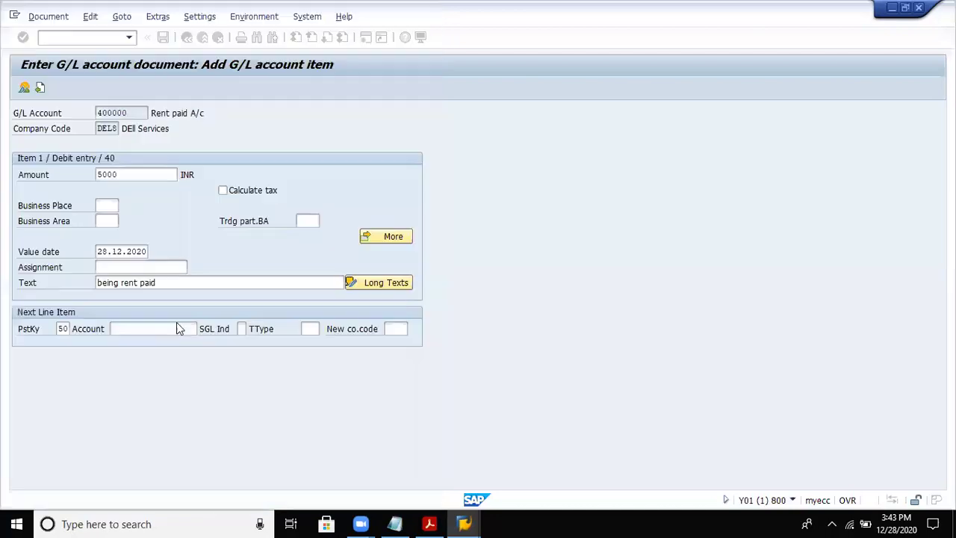
Set the bank credit line amount to * and choose business area DELI from the list
key("Return")
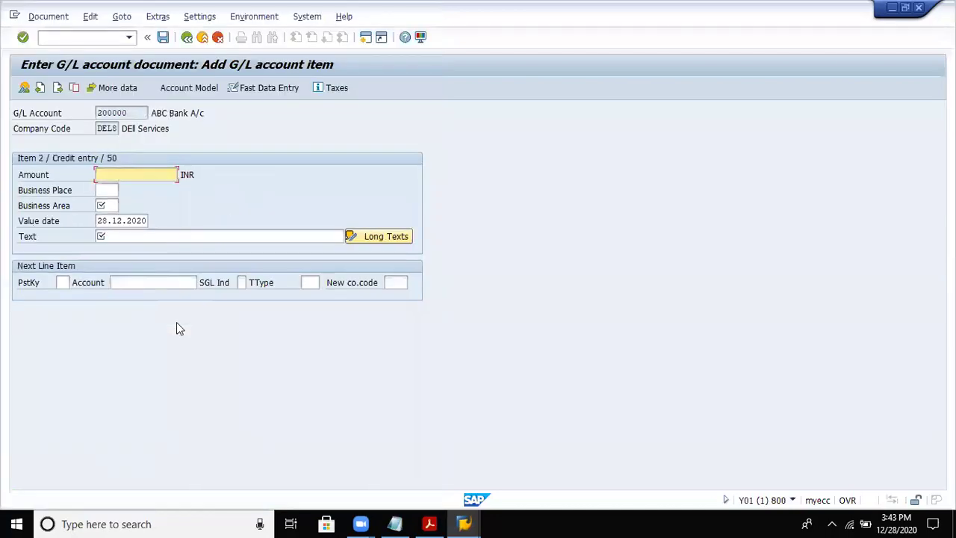
type("*")
key("Tab")
key("Tab")
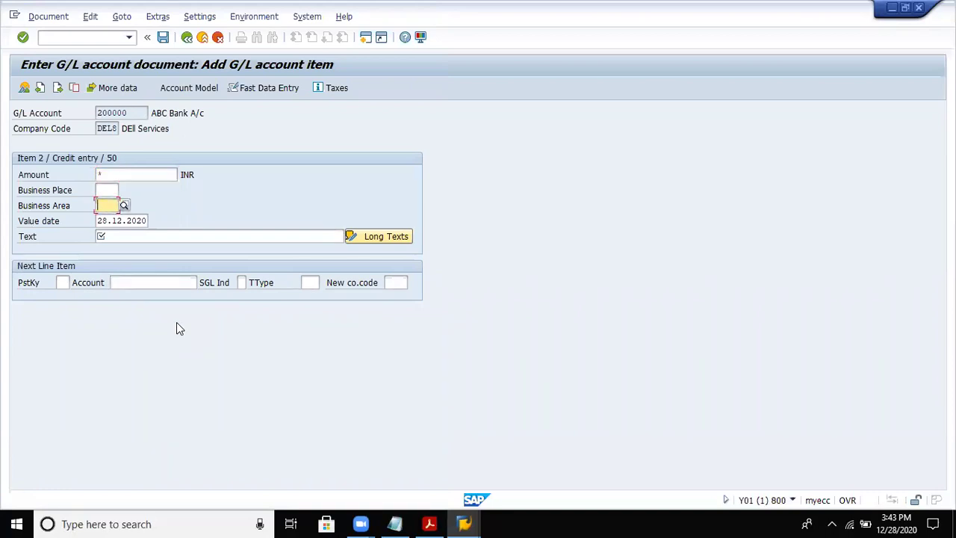
left_click(125, 206)
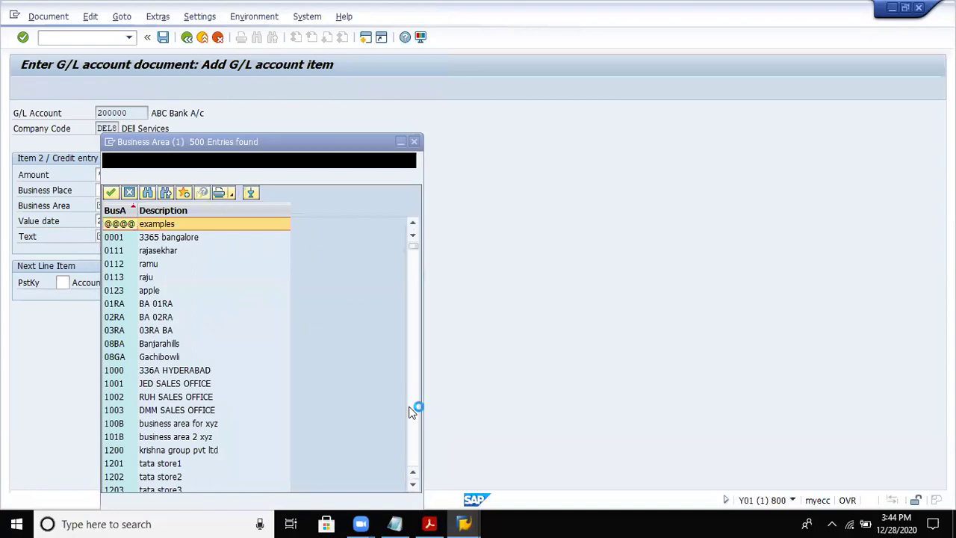
left_click(411, 409)
left_click(410, 412)
left_click(409, 412)
left_click(409, 412)
left_click(409, 412)
left_click(409, 413)
left_click(409, 412)
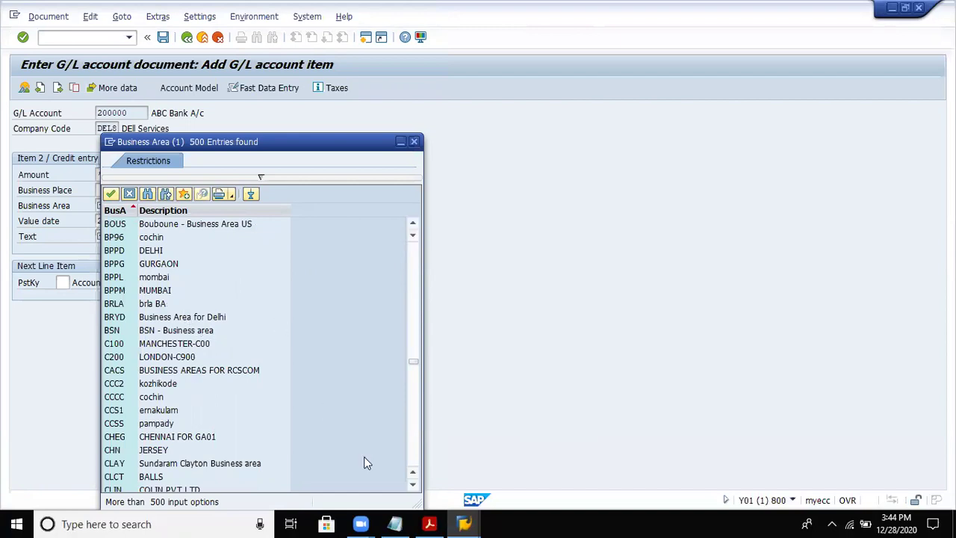
left_click(413, 446)
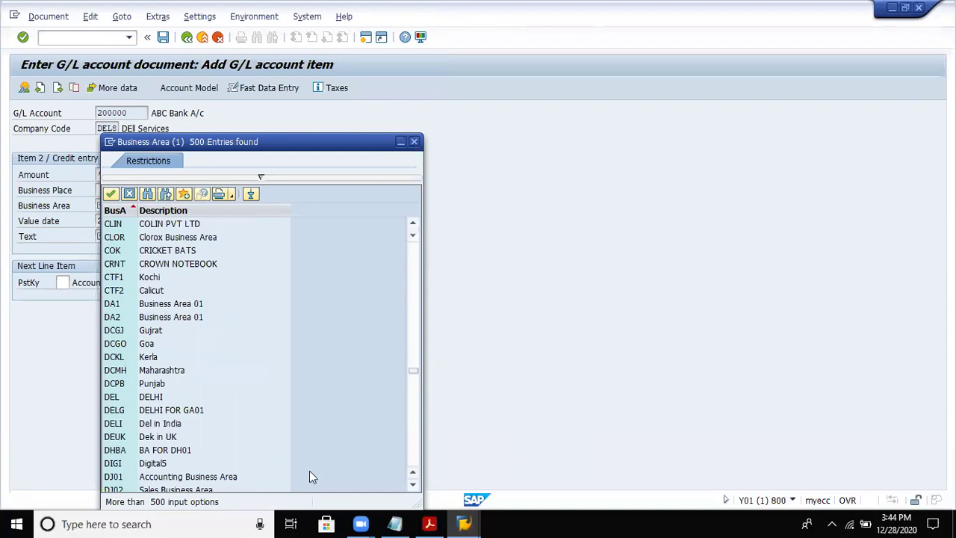
left_click(172, 439)
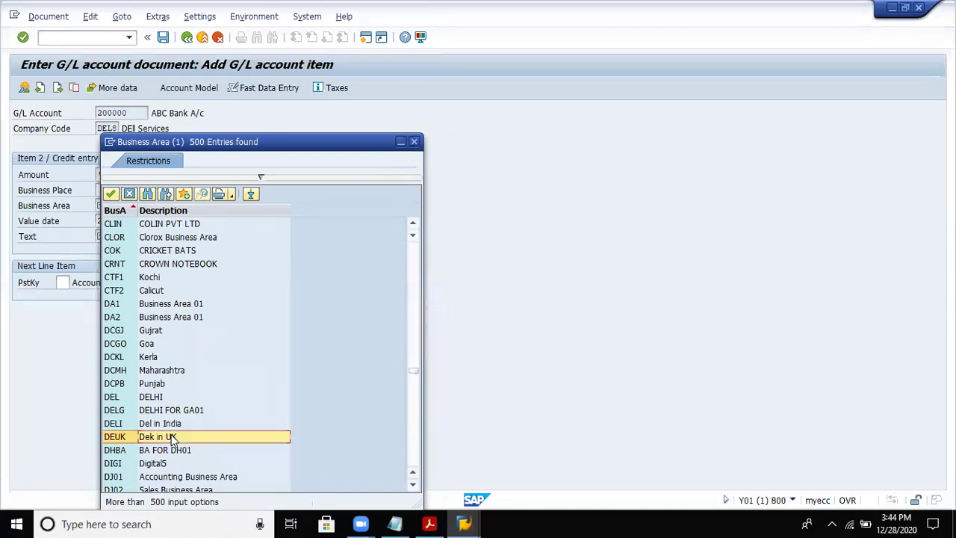
double_click(159, 422)
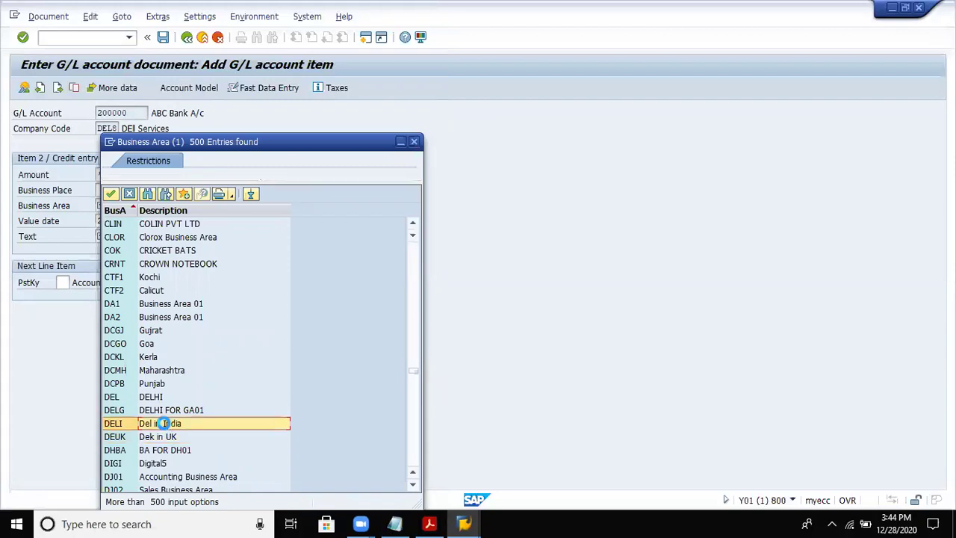
Fill the line text with '+' to copy 'being rent paid' and post the document in DEL8
key("Tab")
key("Tab")
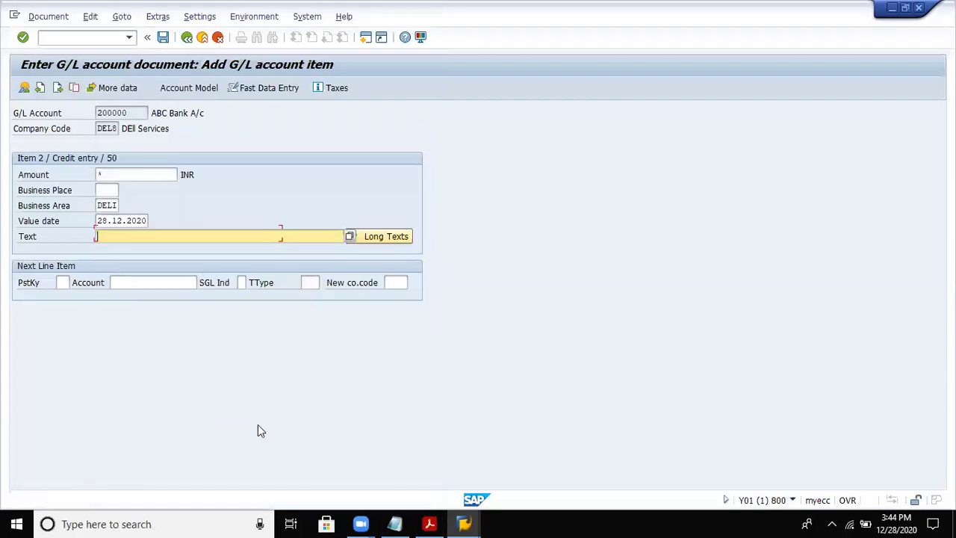
type("+")
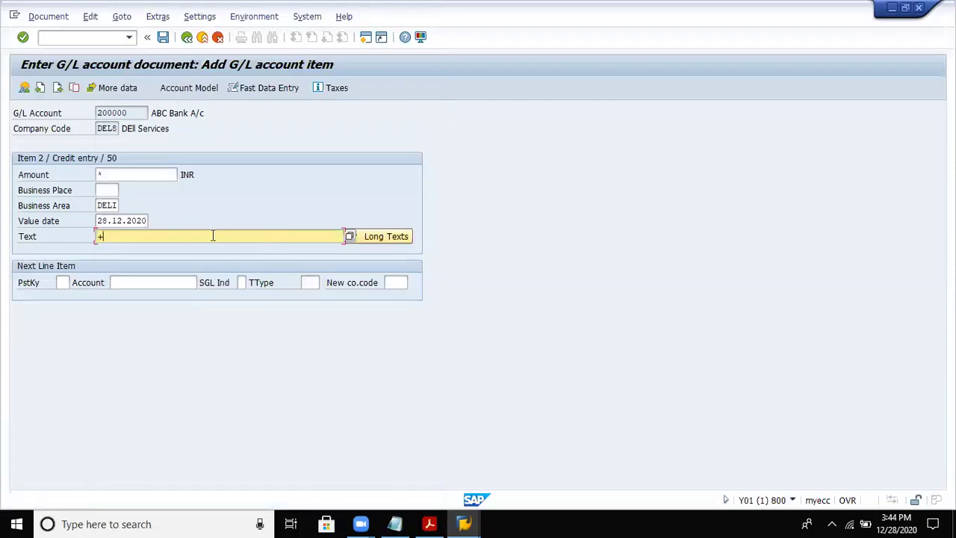
left_click(166, 174)
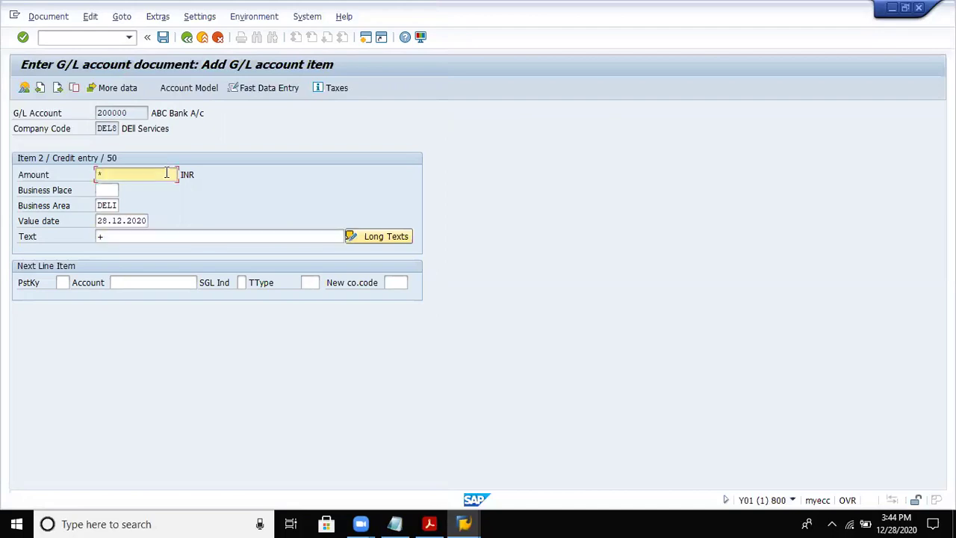
left_click(174, 236)
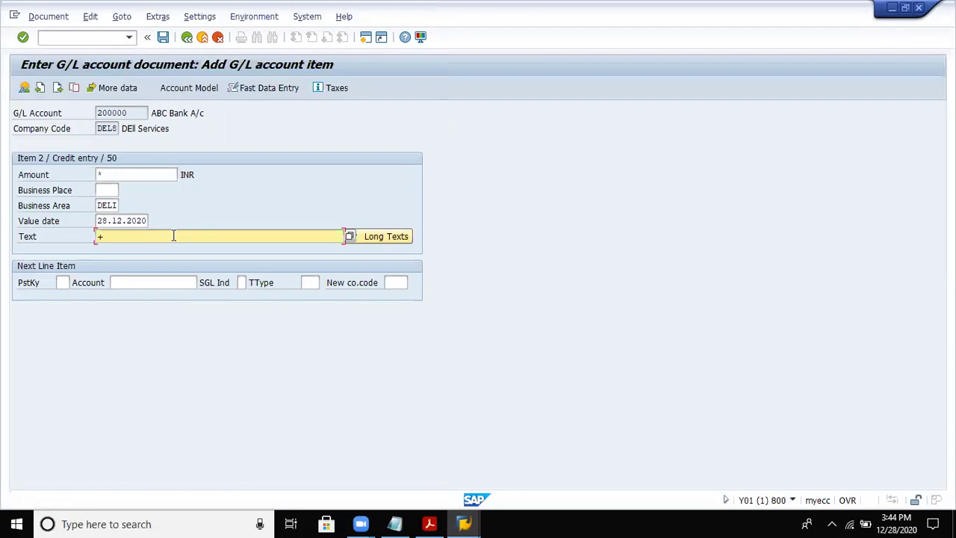
key("Return")
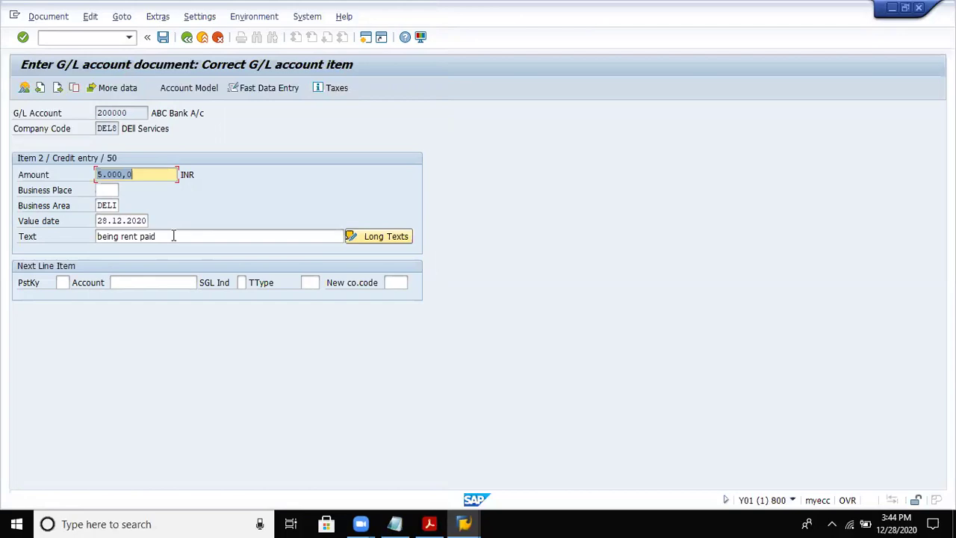
key("Return")
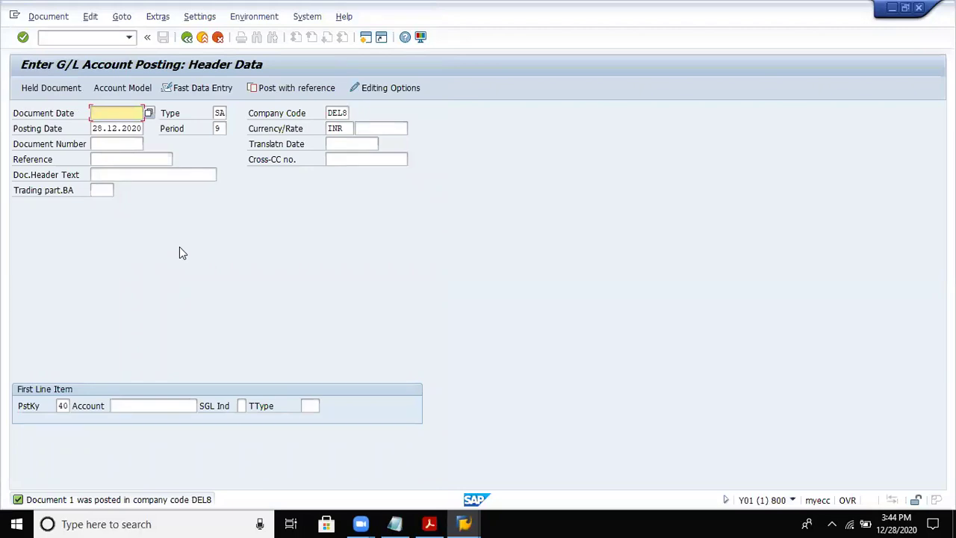
Scroll SBS.pdf from page 29 to page 32 to reach the FB03 display code
key("alt+Tab")
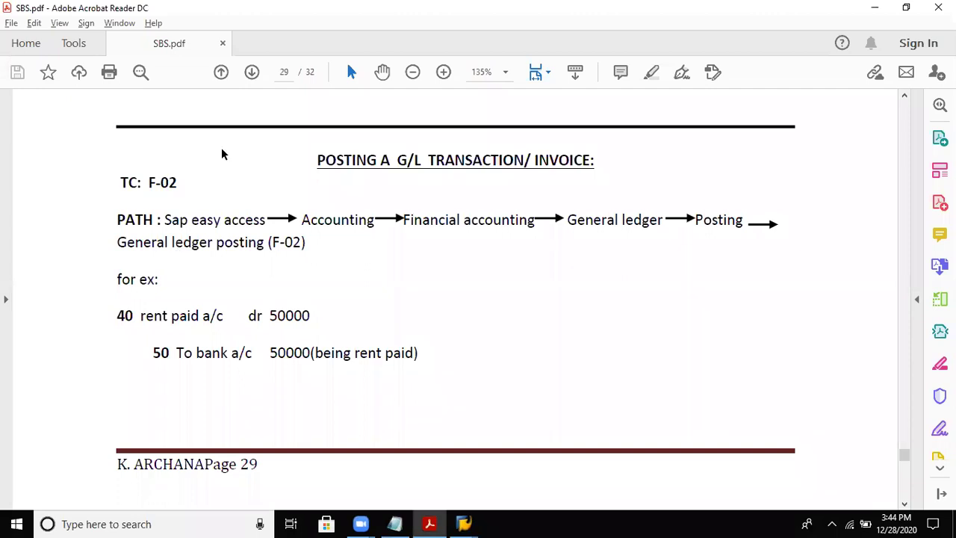
scroll(222, 154, "down", 5)
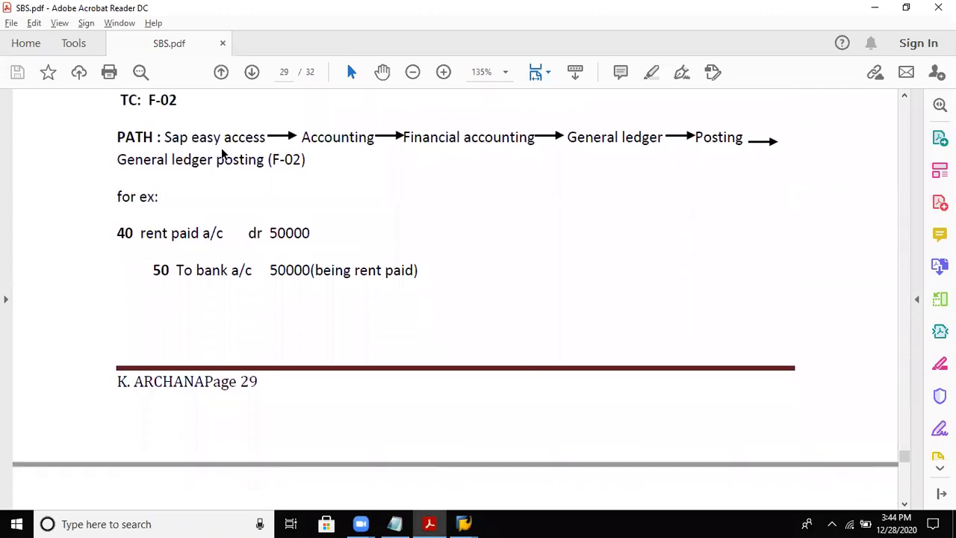
scroll(221, 153, "down", 8)
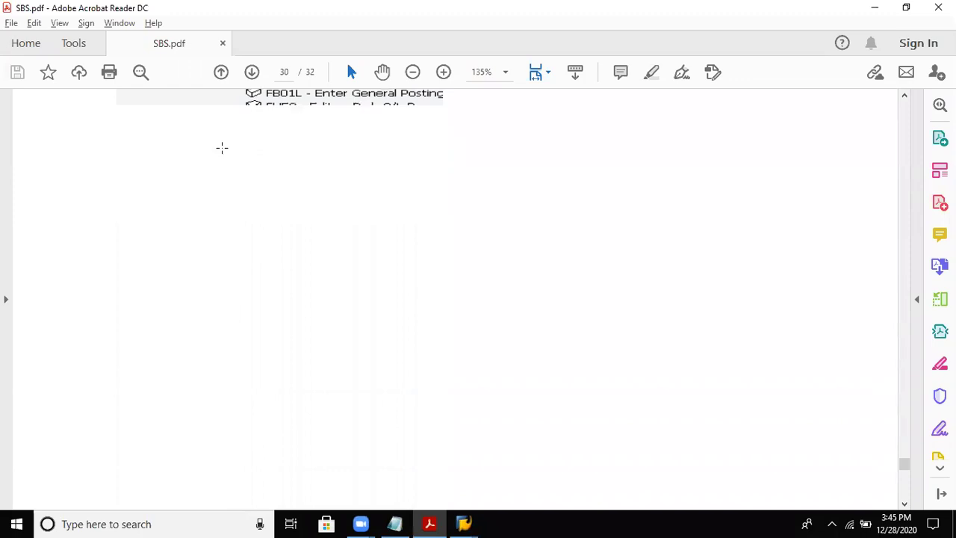
scroll(222, 147, "down", 5)
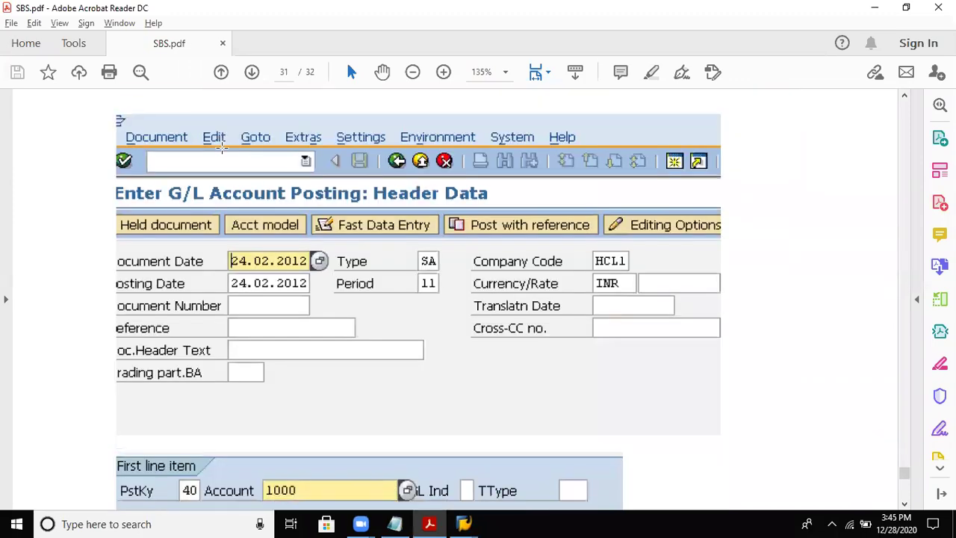
scroll(221, 148, "down", 2)
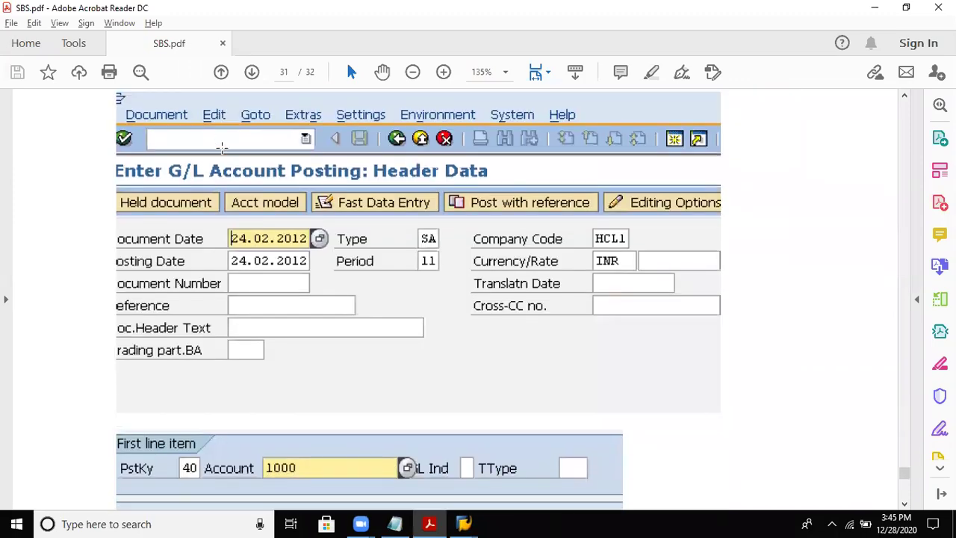
scroll(221, 148, "down", 5)
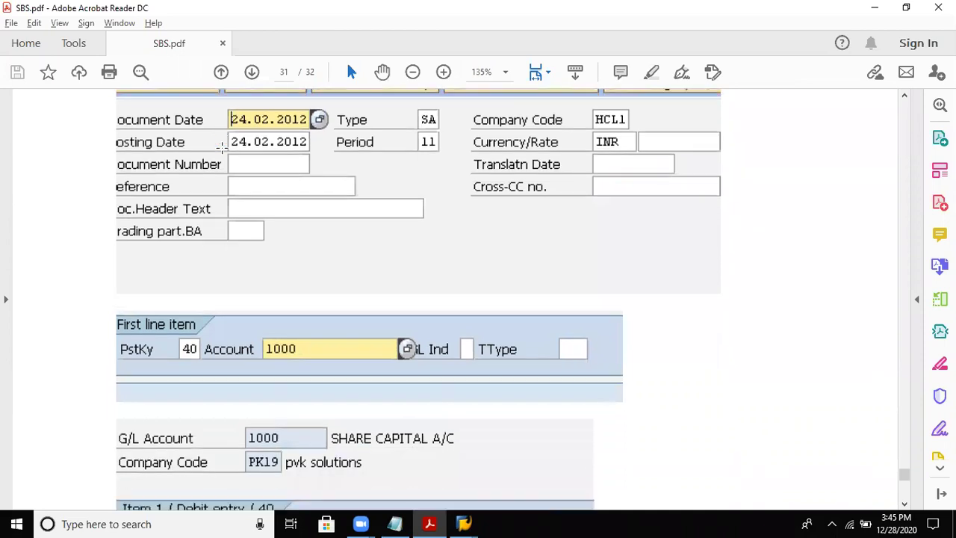
scroll(221, 147, "down", 1)
scroll(222, 147, "down", 2)
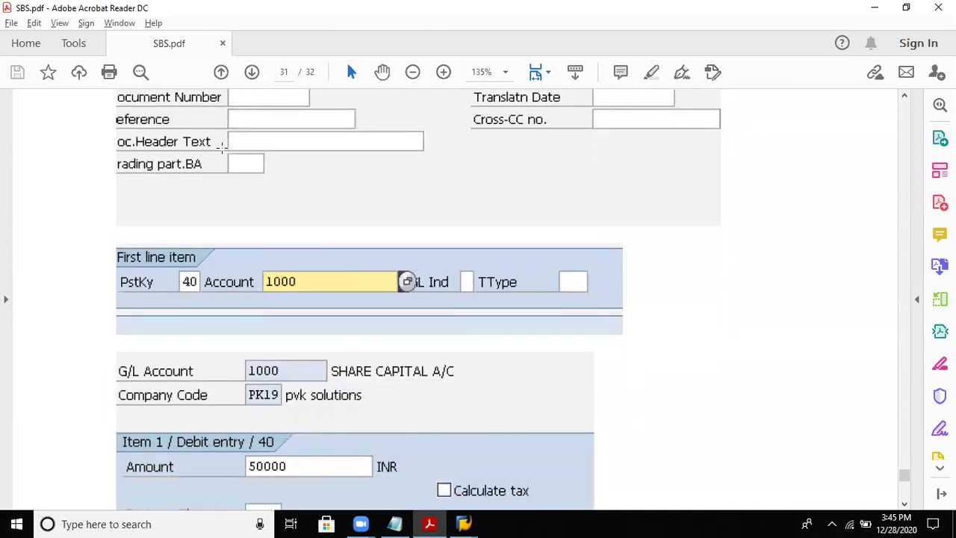
scroll(222, 148, "down", 20)
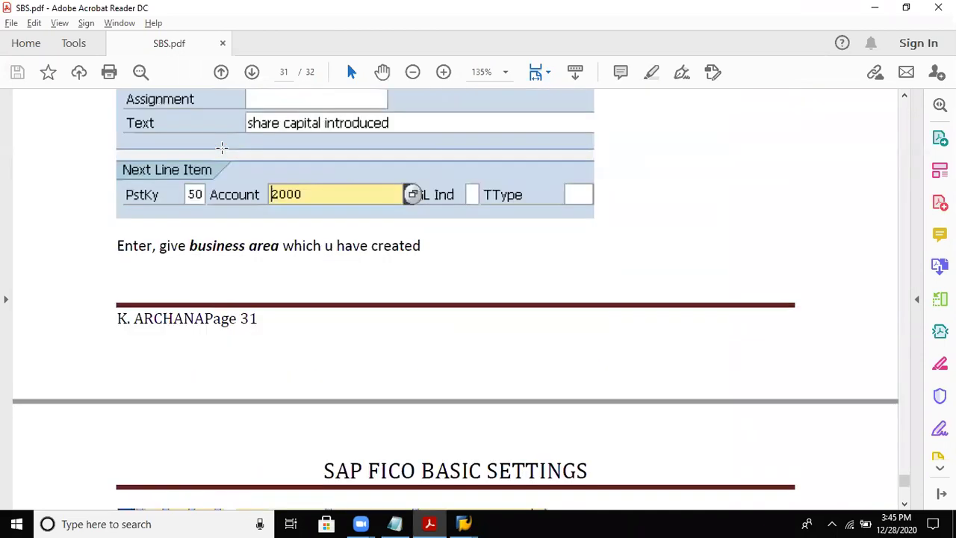
scroll(222, 154, "down", 8)
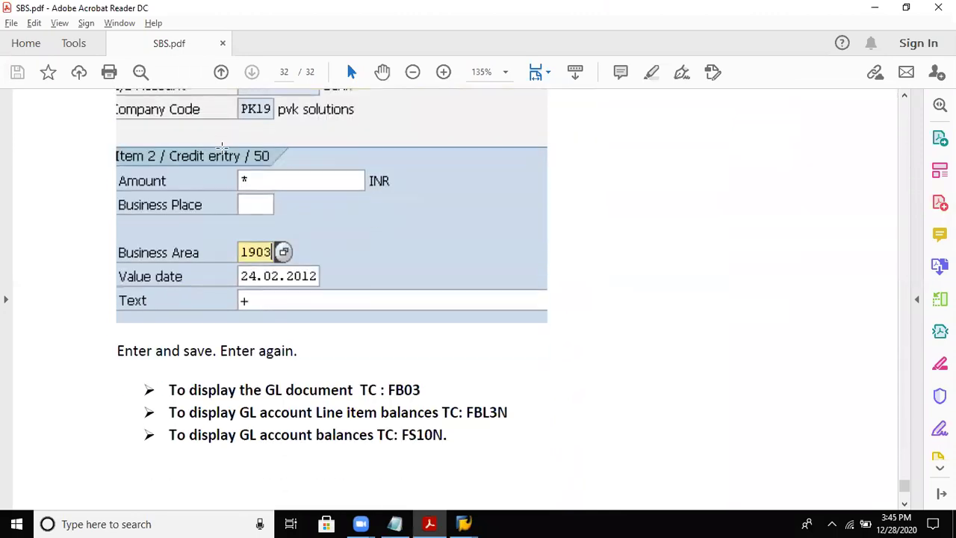
key("alt+Tab")
key("alt+Tab")
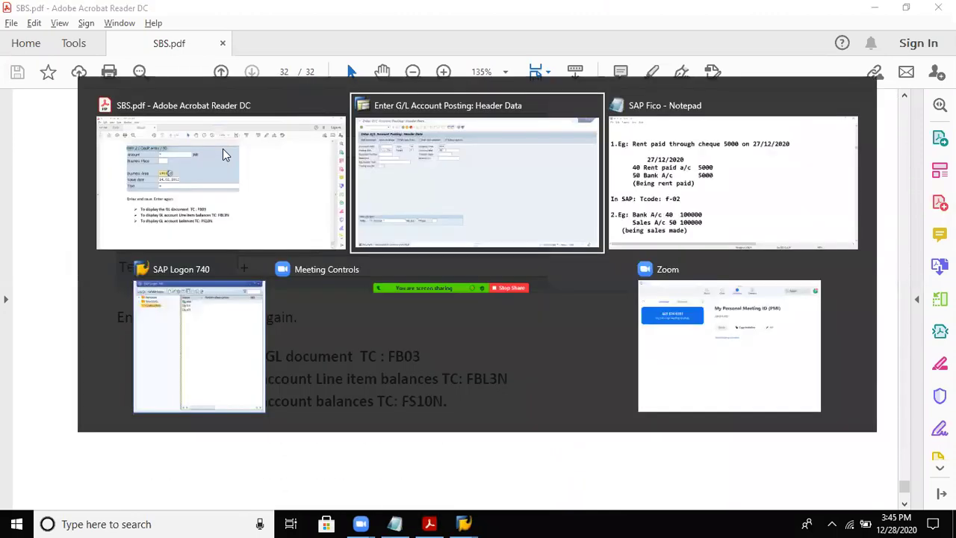
Read the Notepad notes down to the Display Document tcode fb03, then head back to SAP
key("Down")
key("Down")
key("Down")
key("Down")
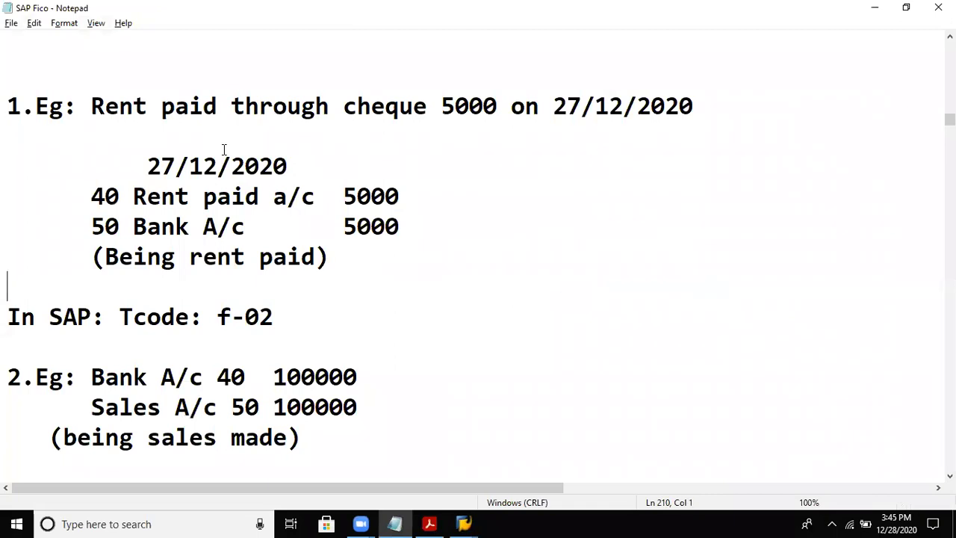
key("Down")
key("Down")
key("Down")
key("Down")
key("Down")
key("Down")
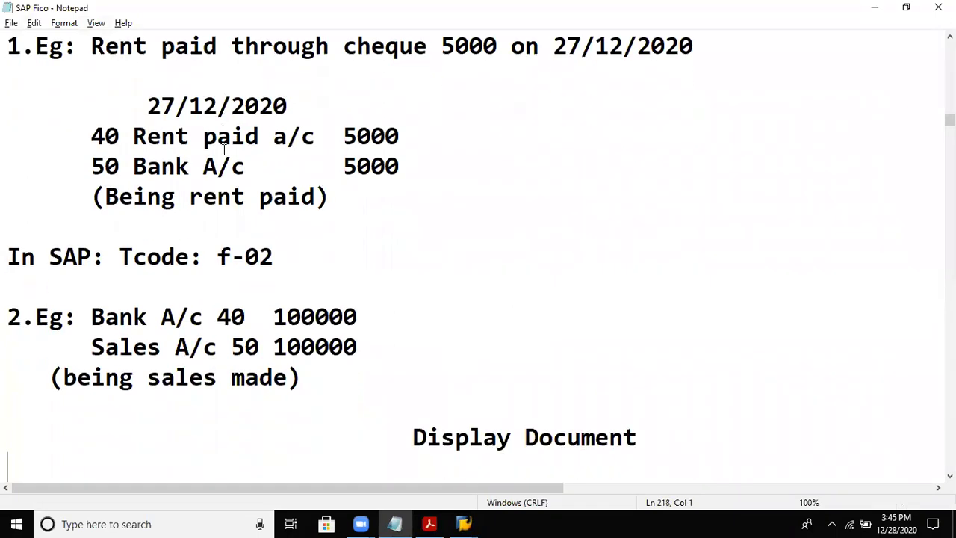
key("Down")
key("Down")
key("Down")
key("Down")
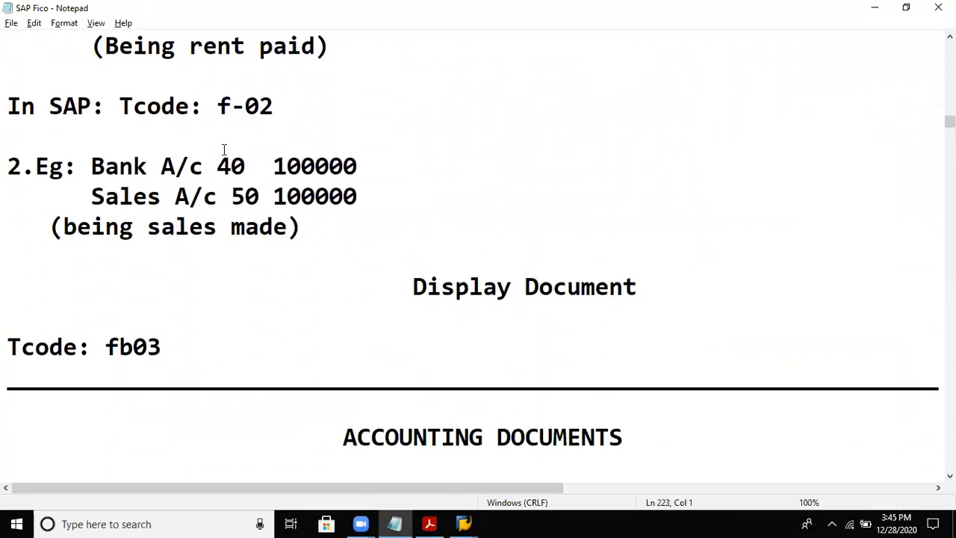
key("alt+Tab")
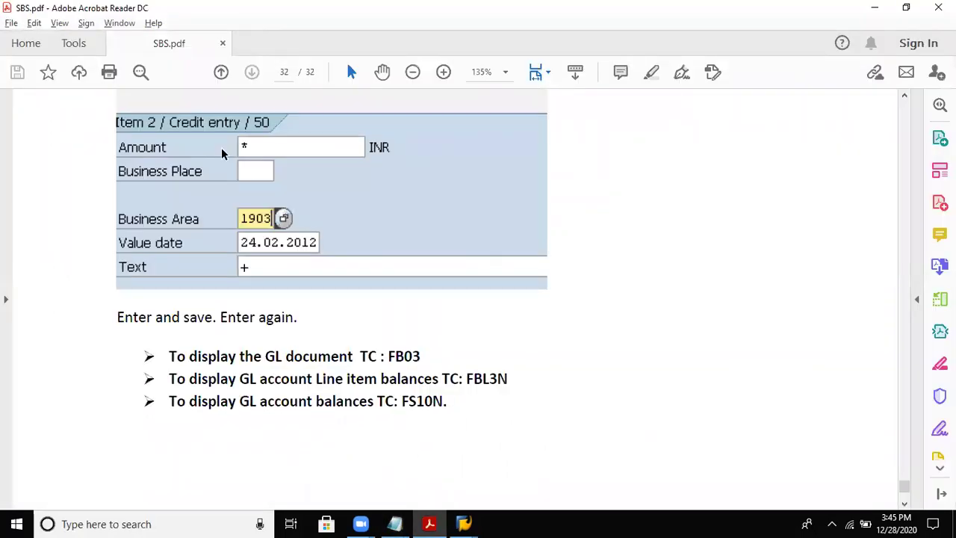
key("alt+Tab")
key("alt+Tab")
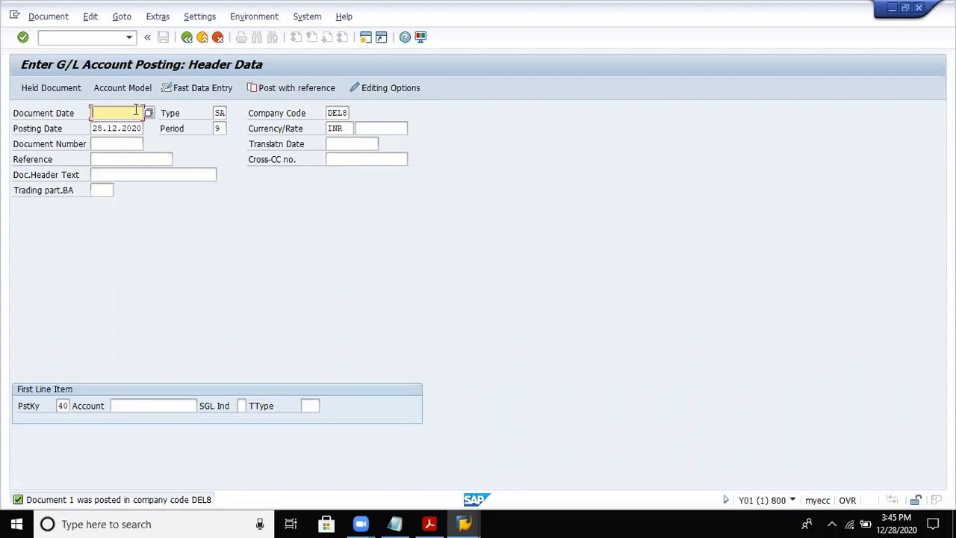
Set the new posting's document date to 28.12.2020 and move through the header to the account
key("F4")
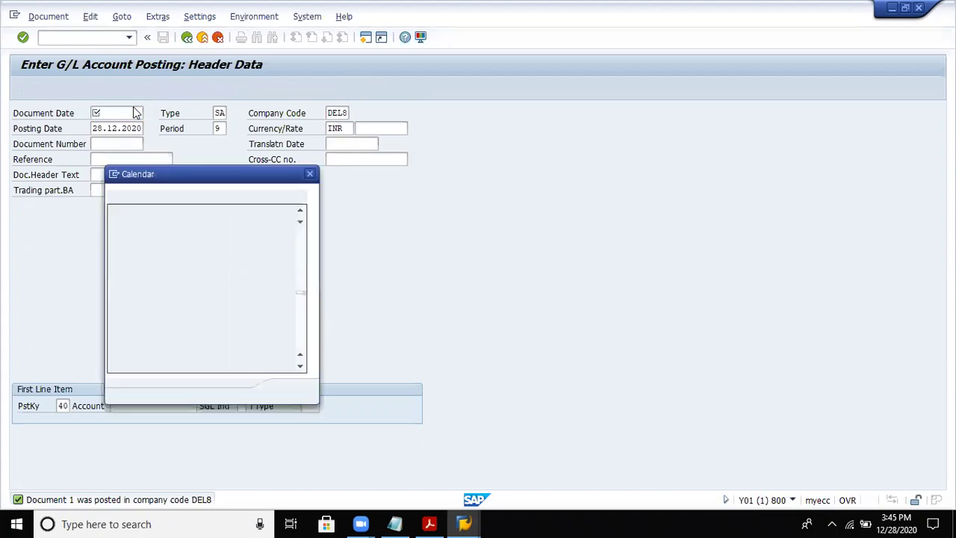
key("Return")
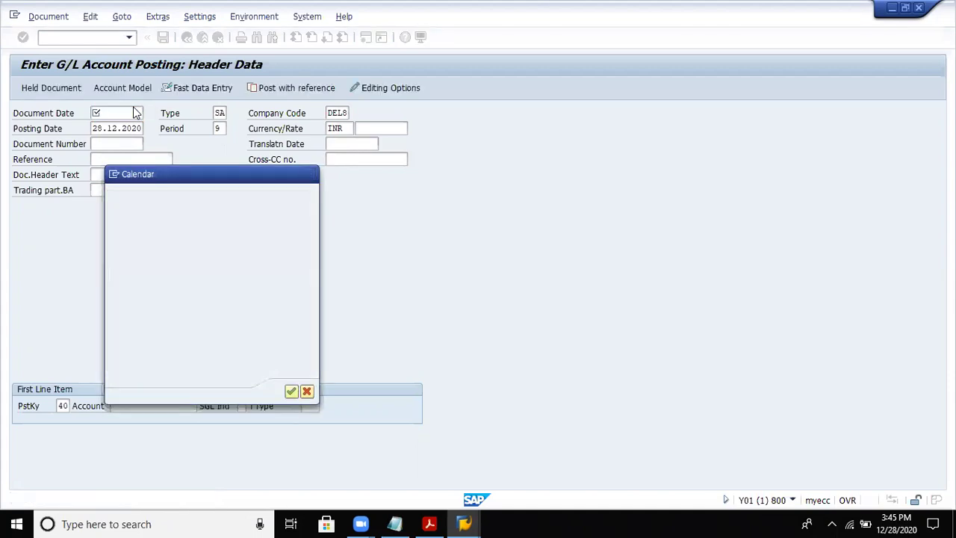
key("Tab")
key("Tab")
key("Tab")
key("Tab")
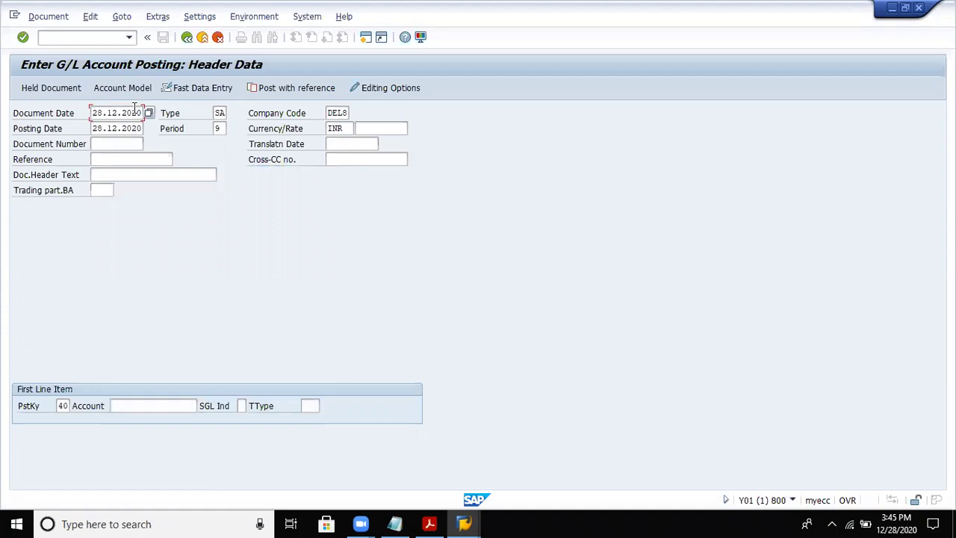
key("Tab")
key("Tab")
key("Tab")
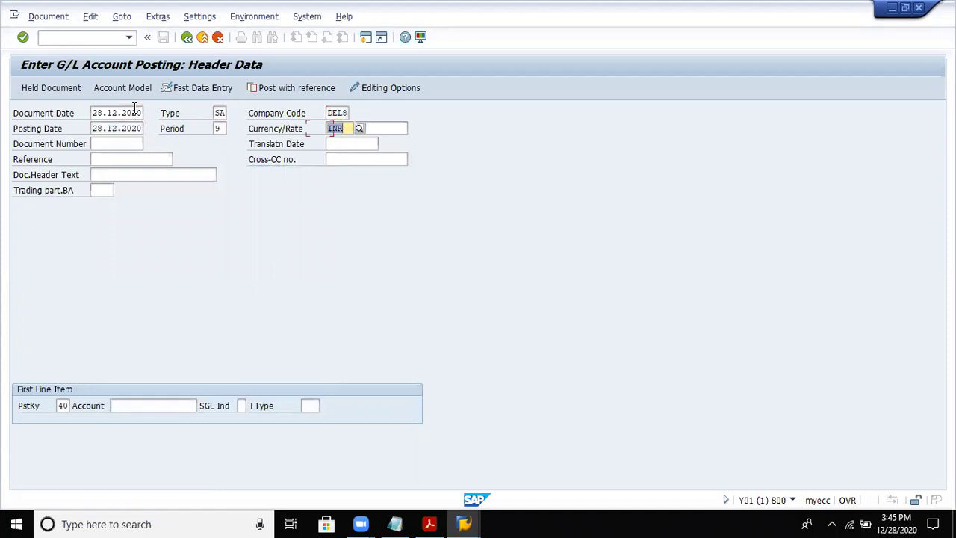
key("Tab")
key("Tab")
key("Tab")
key("Tab")
key("Tab")
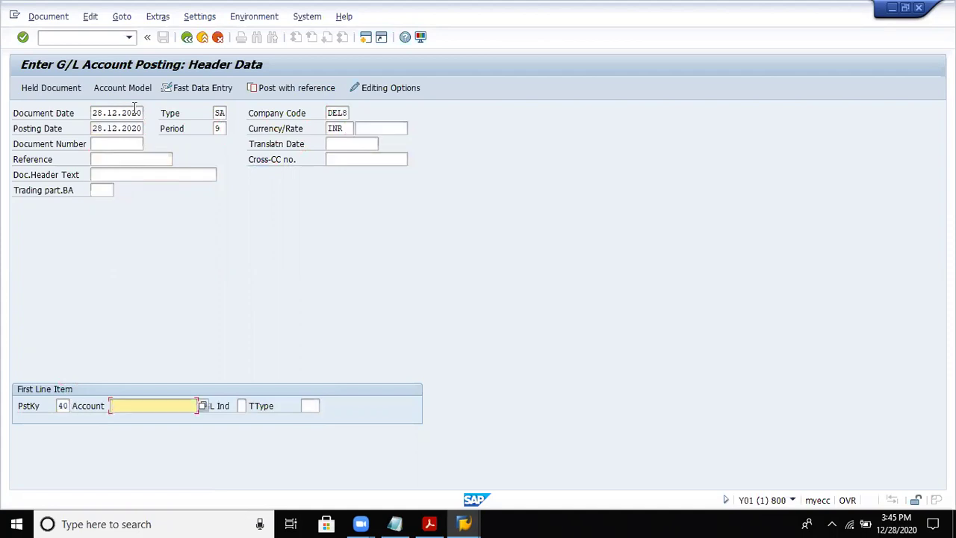
Search the G/L accounts and put 200000 ABC Bank A/c on the first line
key("F4")
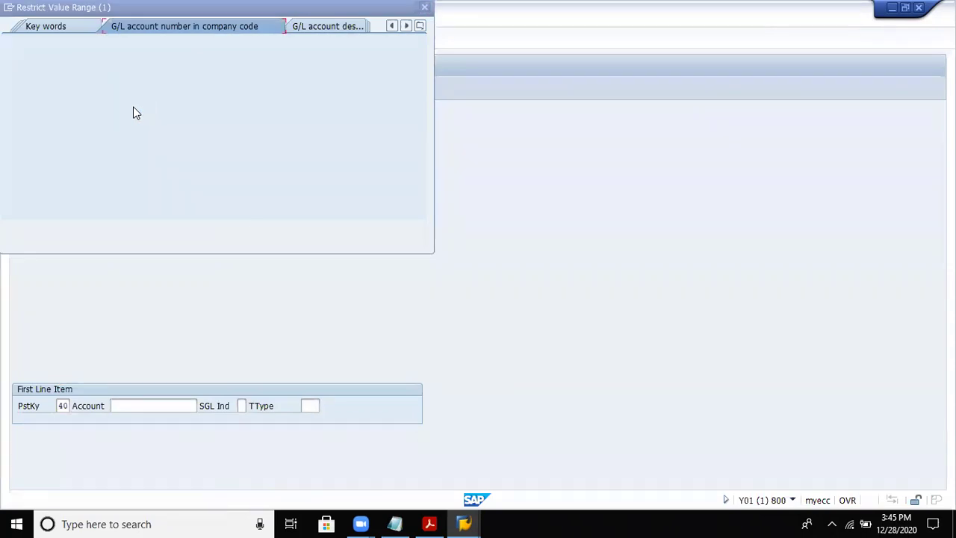
key("alt+Tab")
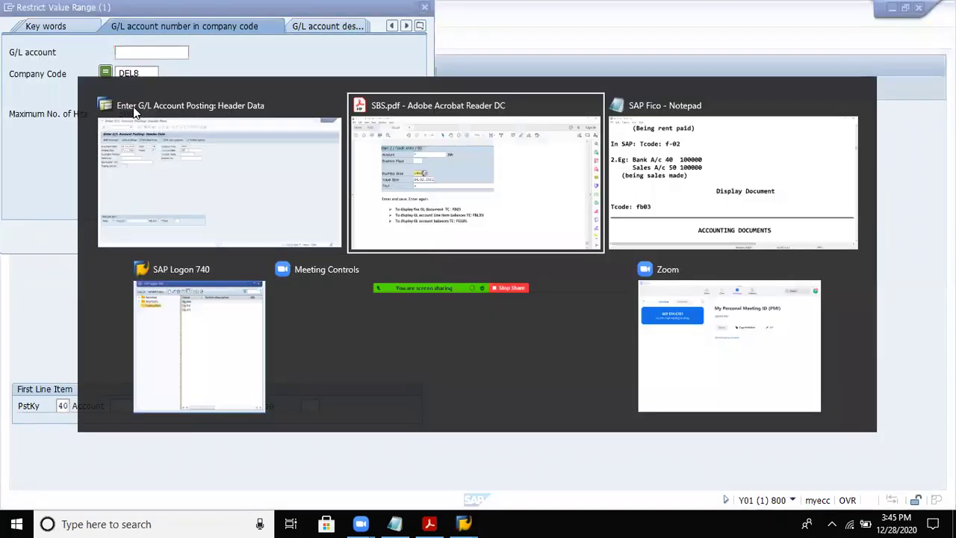
key("alt+Tab")
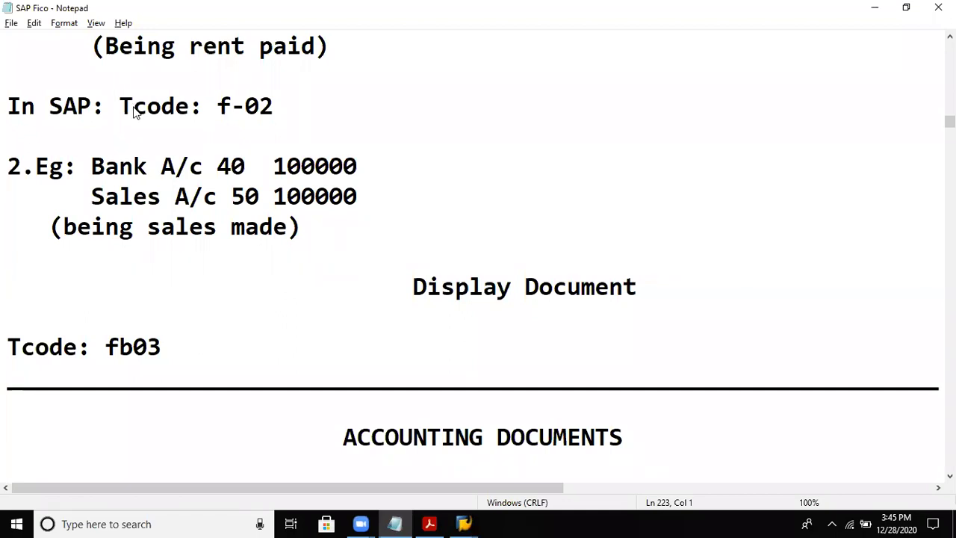
key("alt+Tab")
key("Return")
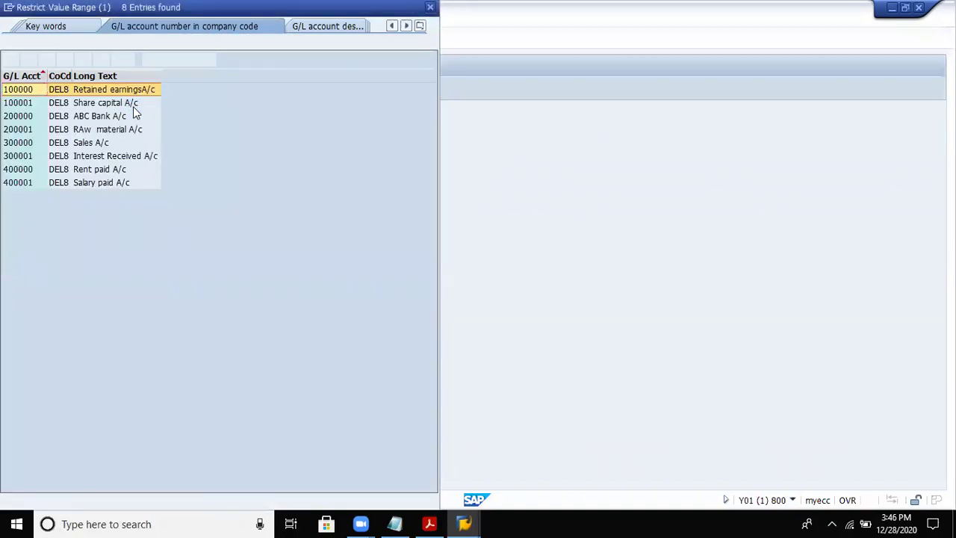
left_click(134, 112)
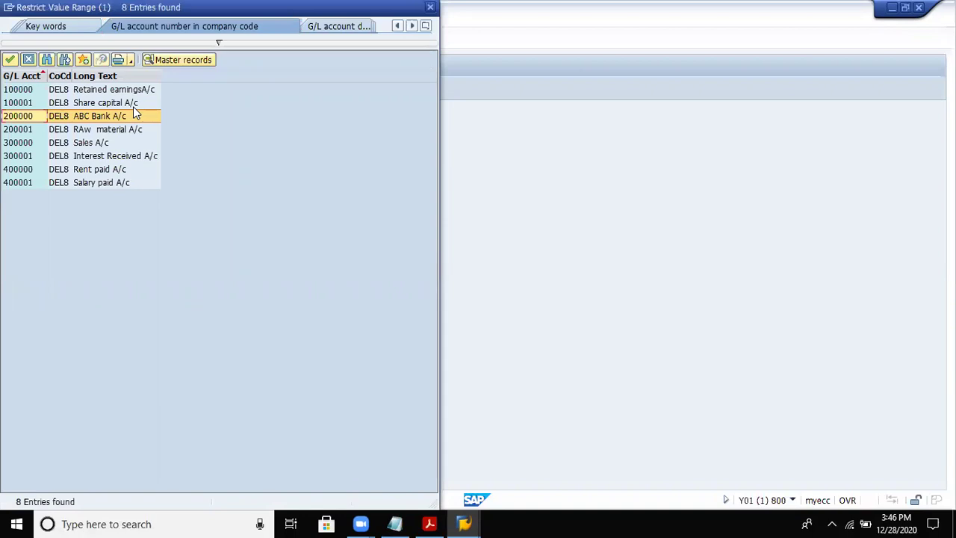
left_click(134, 112)
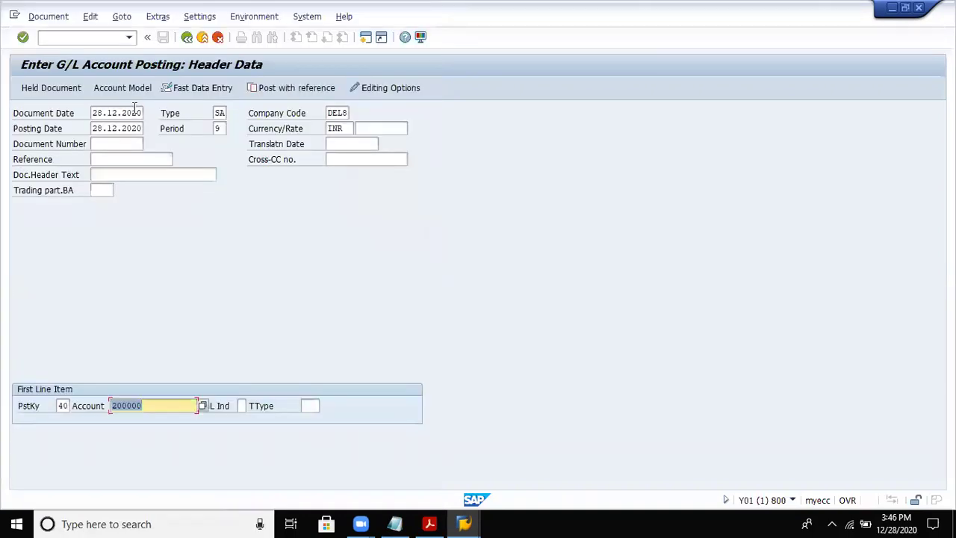
Enter amount 100000 and business area dell on the bank debit line
key("Return")
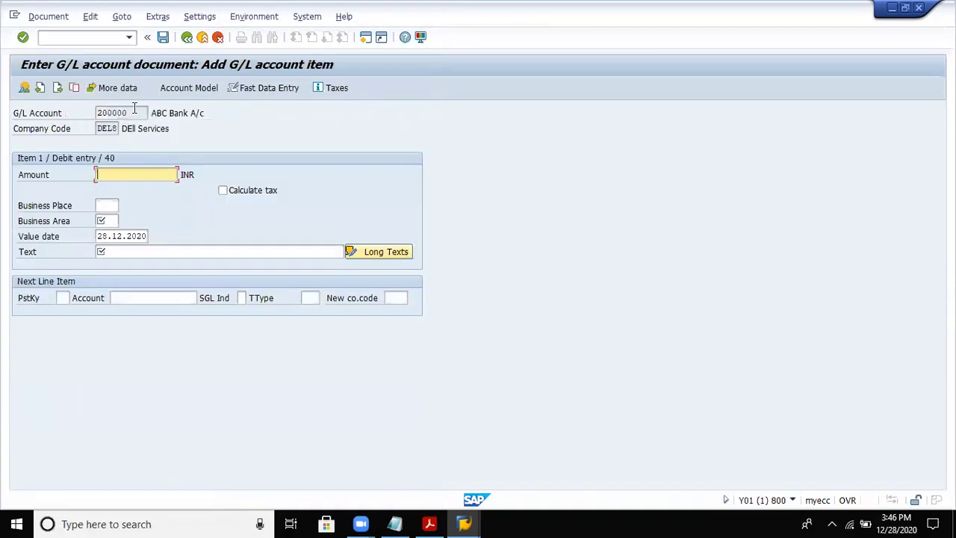
type("00000")
key("BackSpace")
key("BackSpace")
key("BackSpace")
key("BackSpace")
key("BackSpace")
type("100000")
key("Tab")
key("Tab")
key("Tab")
type("se")
key("BackSpace")
key("BackSpace")
type("del")
type("l")
key("Tab")
key("Tab")
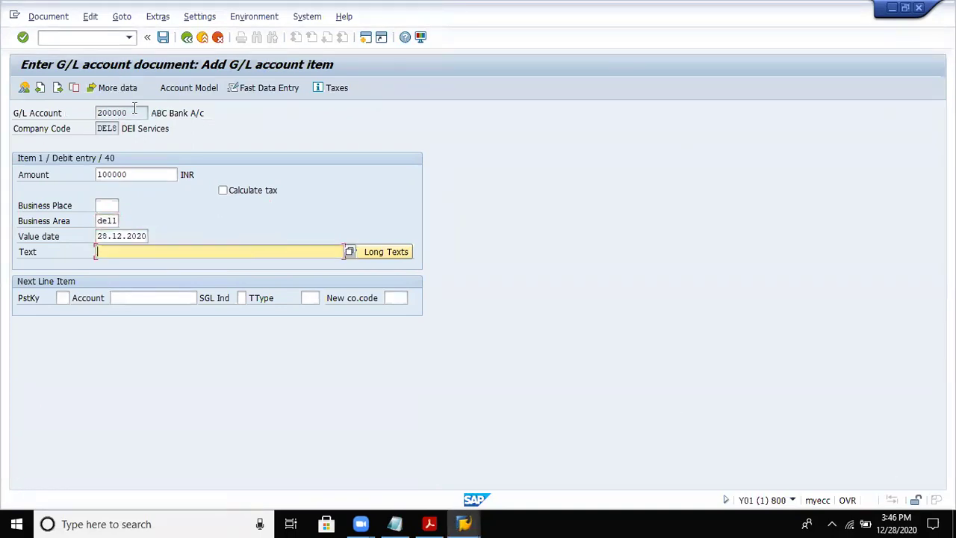
Set the bank debit line text to 'being sales done'
type("being sales mad")
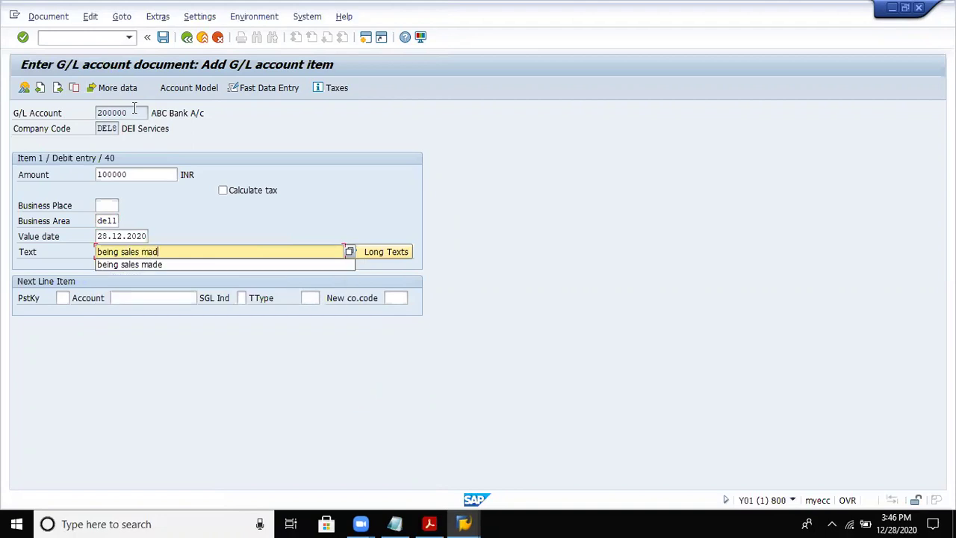
type("e th")
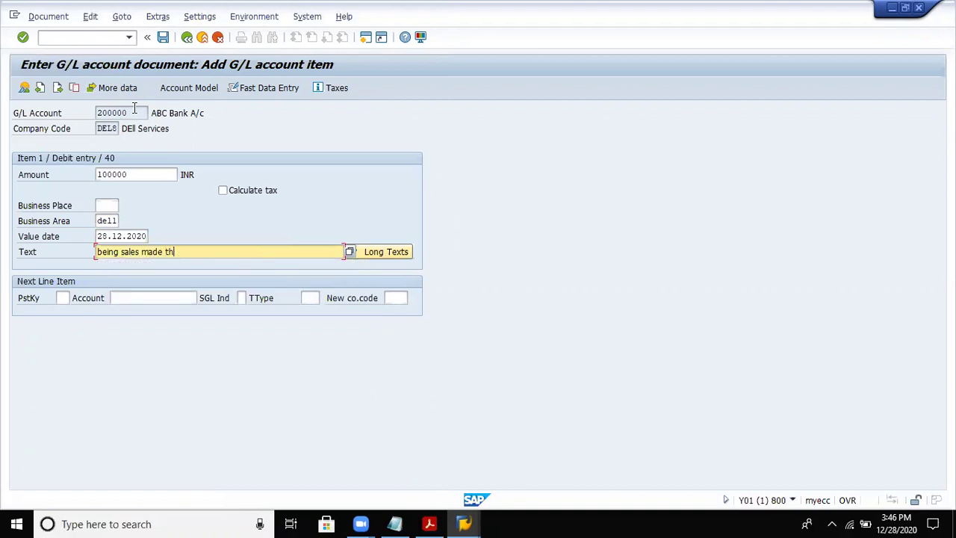
key("BackSpace")
key("BackSpace")
key("BackSpace")
key("BackSpace")
key("BackSpace")
key("BackSpace")
key("BackSpace")
key("BackSpace")
type("dina")
key("BackSpace")
key("BackSpace")
key("BackSpace")
key("BackSpace")
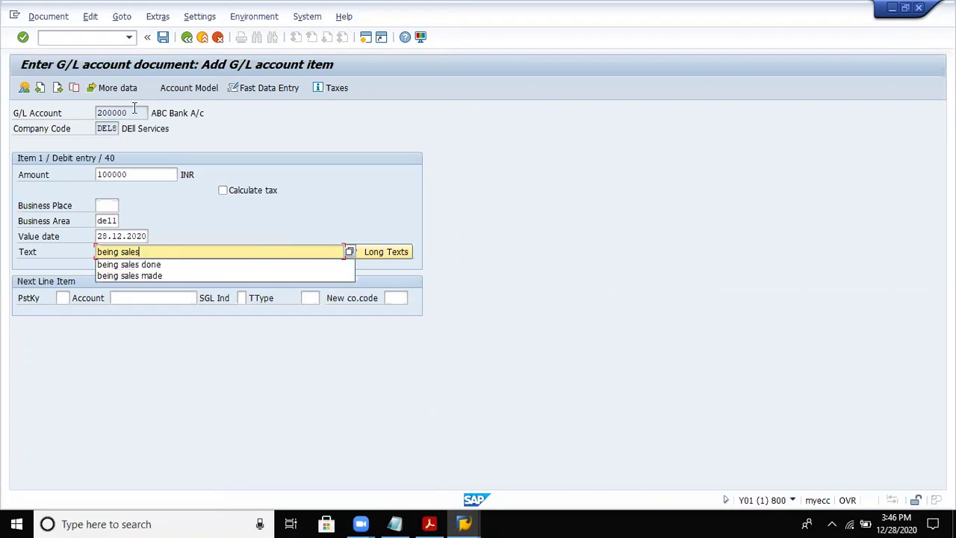
key("Down")
key("Return")
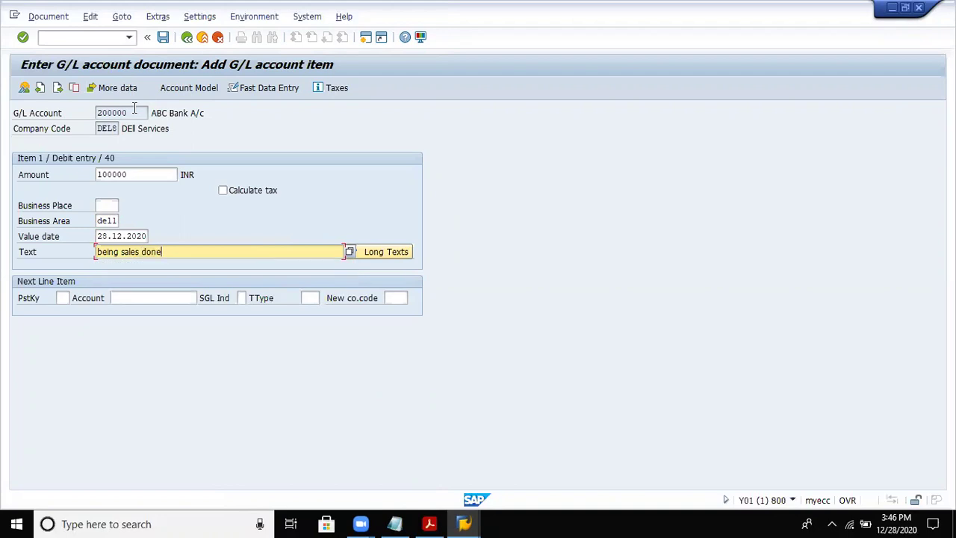
key("Tab")
Start the credit line with posting key 50 and look up its account
left_click(64, 297)
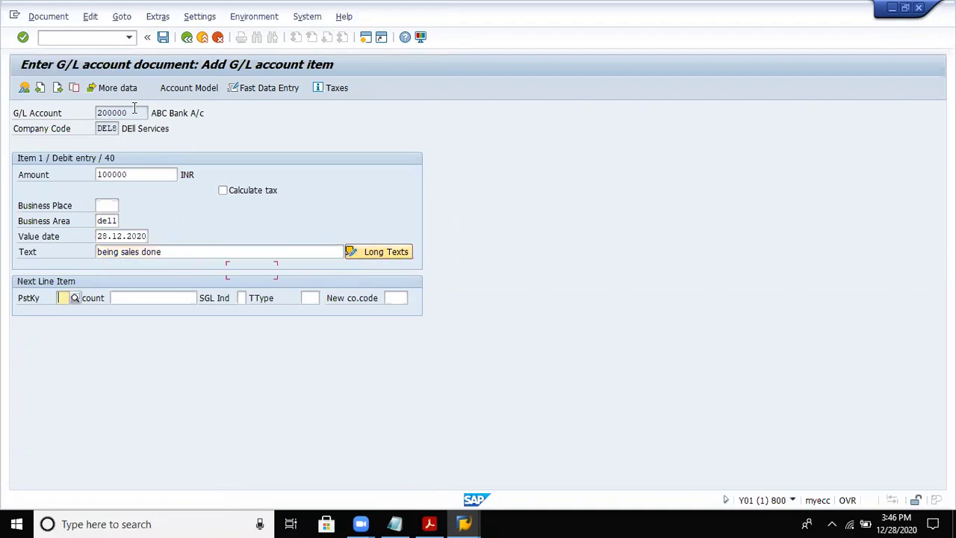
type("50")
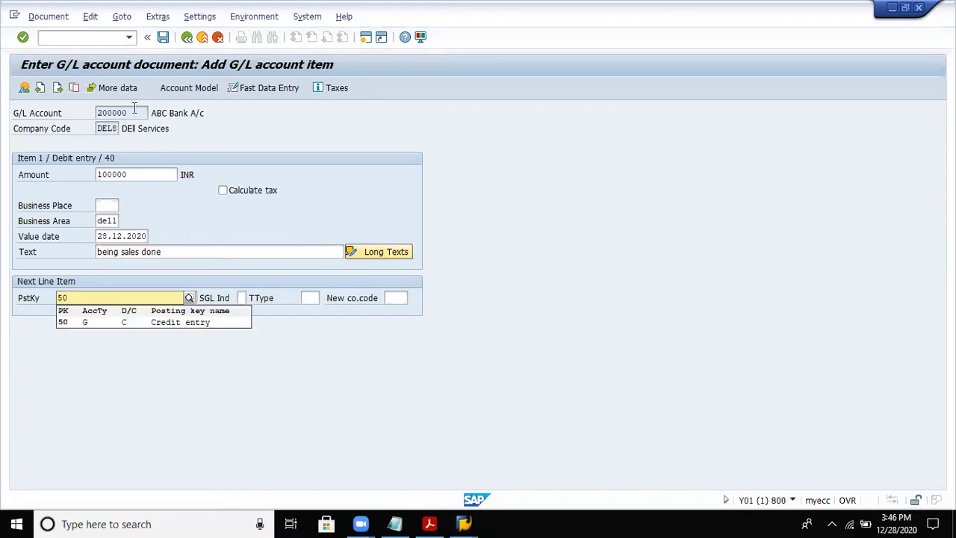
key("Tab")
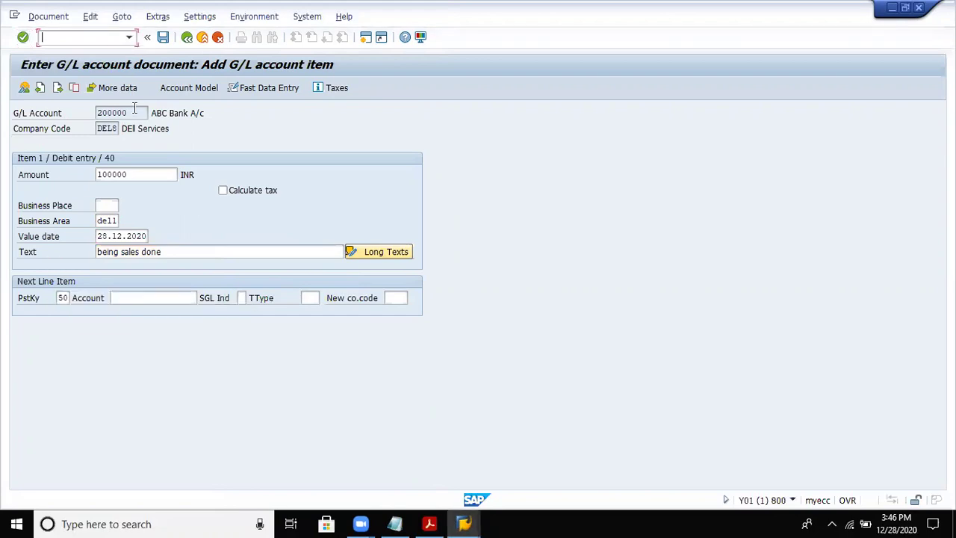
left_click(178, 295)
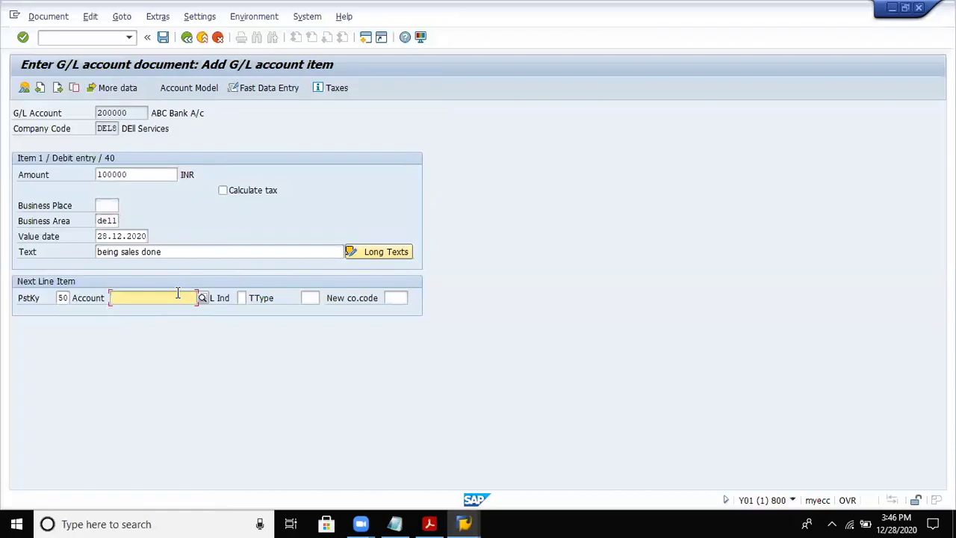
key("F4")
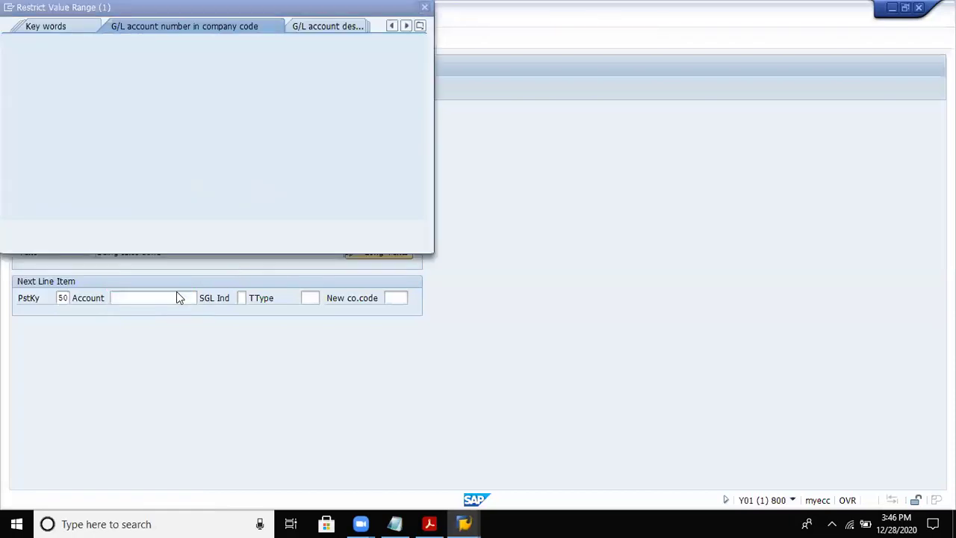
Pick 300000 Sales A/c from the DEL8 G/L account list as the credit line's account
key("Return")
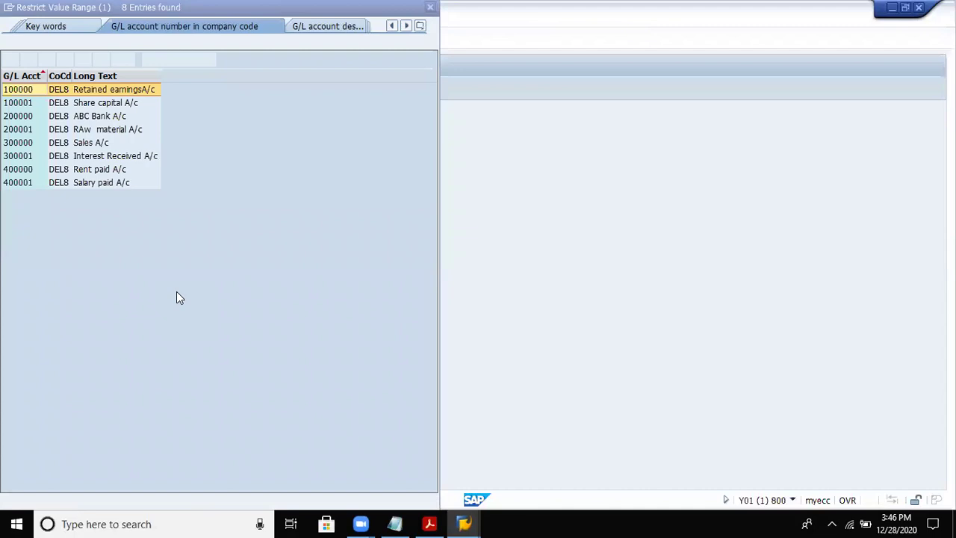
key("Down")
key("Down")
key("Down")
key("Down")
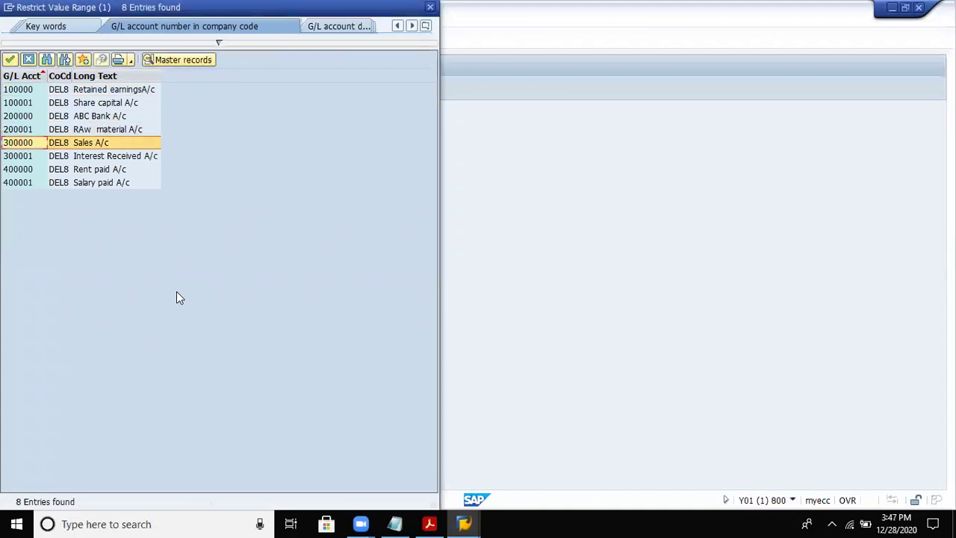
key("Return")
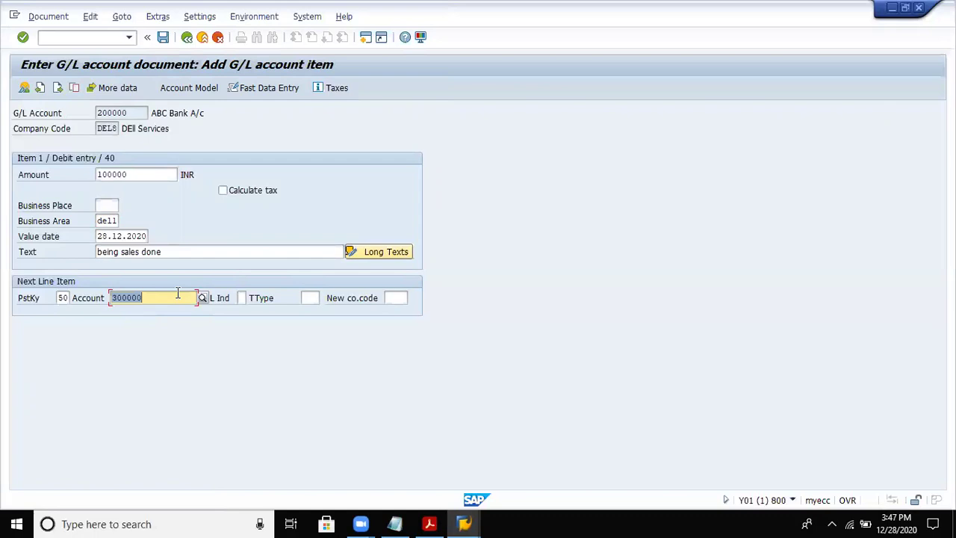
Re-enter business area 'deli' after the undefined business area error to reach the credit item
key("Return")
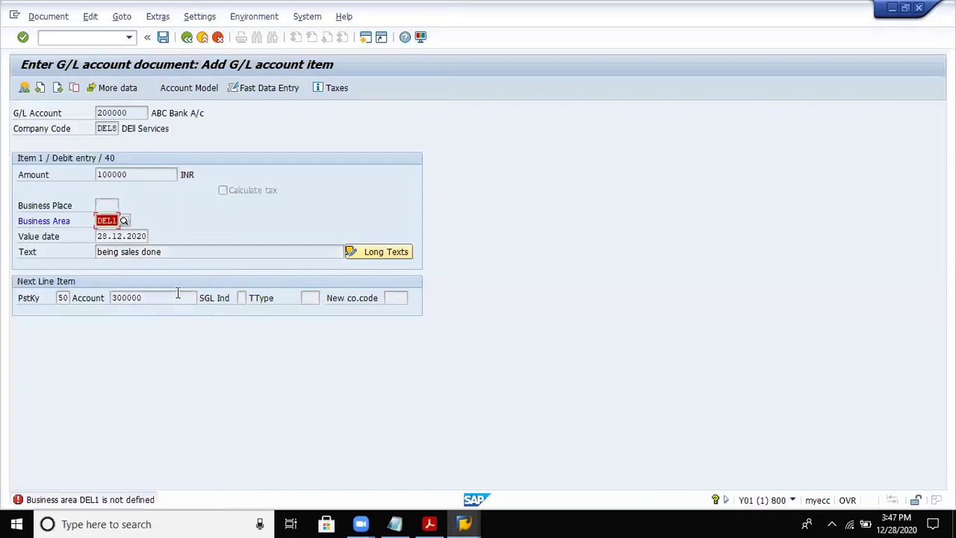
type("deli")
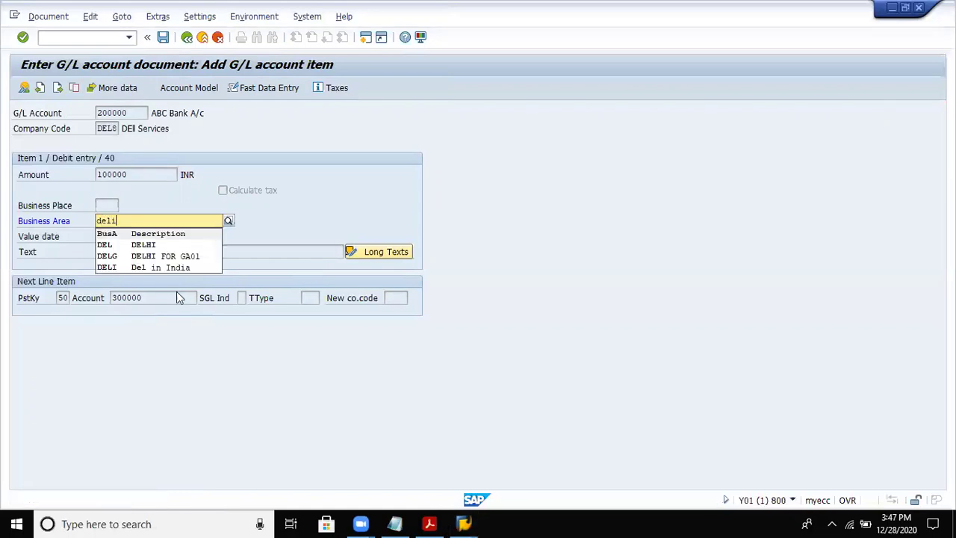
key("Return")
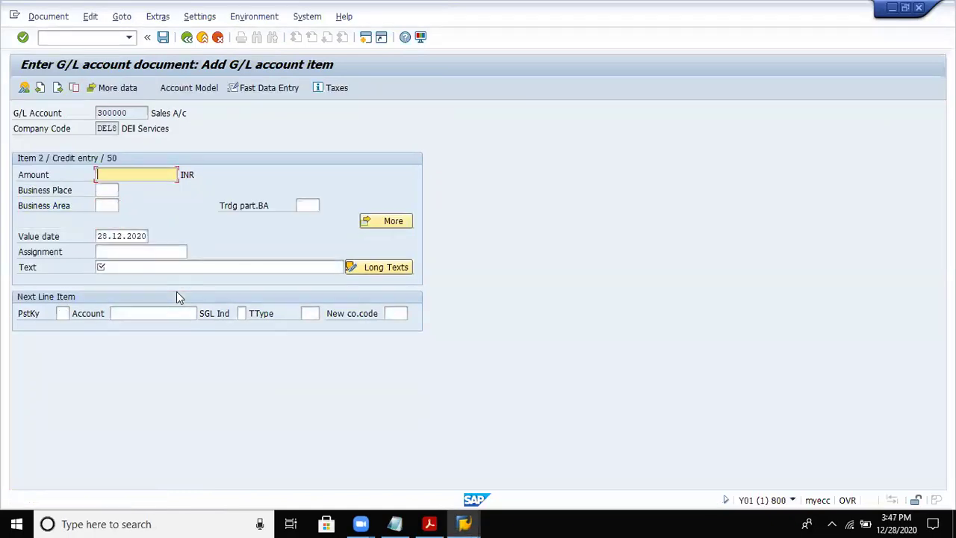
Give the sales credit item amount * and text +, then post it as document 2
type("*")
key("Tab")
key("Tab")
key("Tab")
key("Tab")
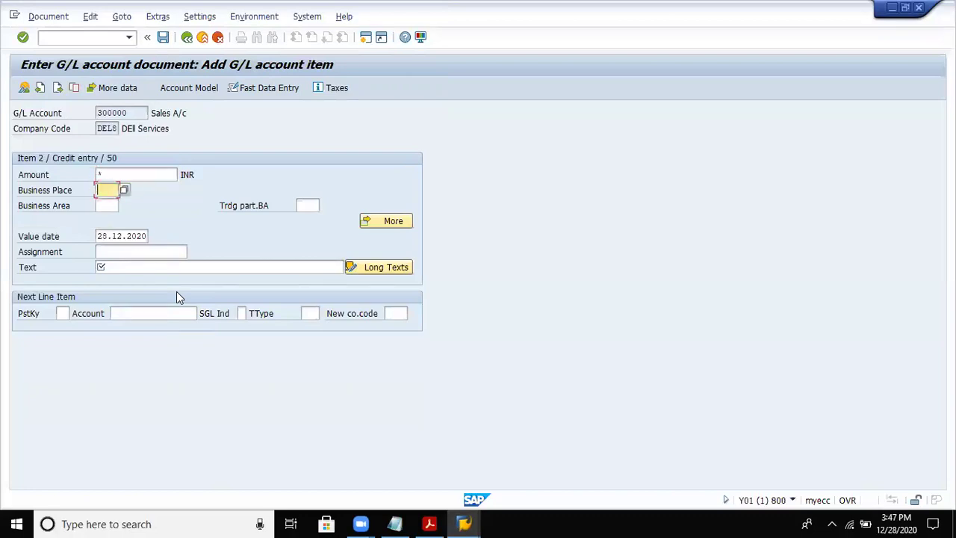
key("Tab")
key("Tab")
key("Tab")
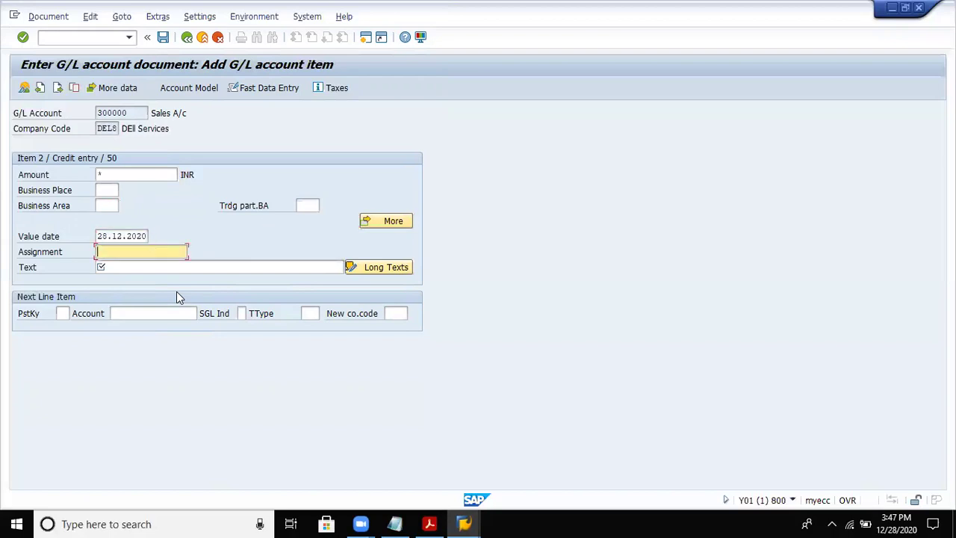
type("+")
key("Return")
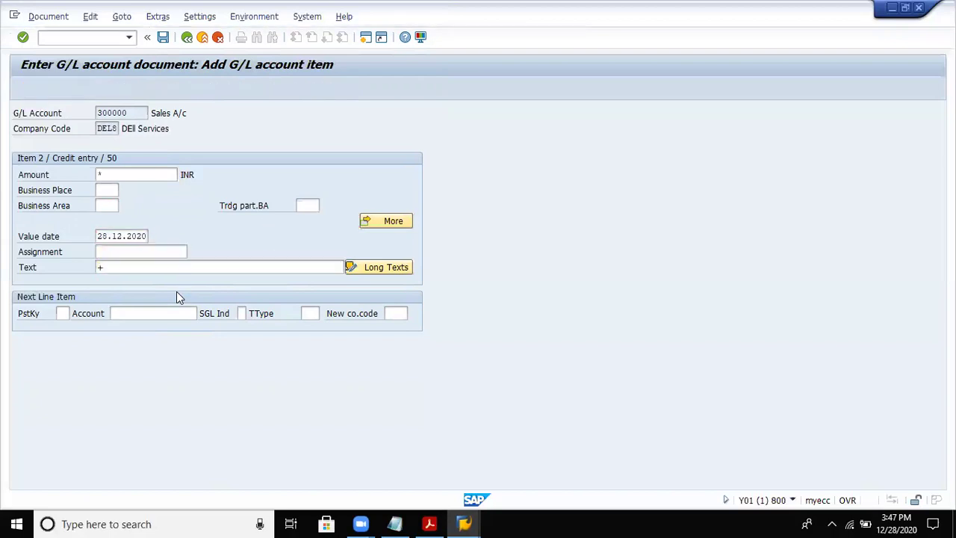
key("ctrl+s")
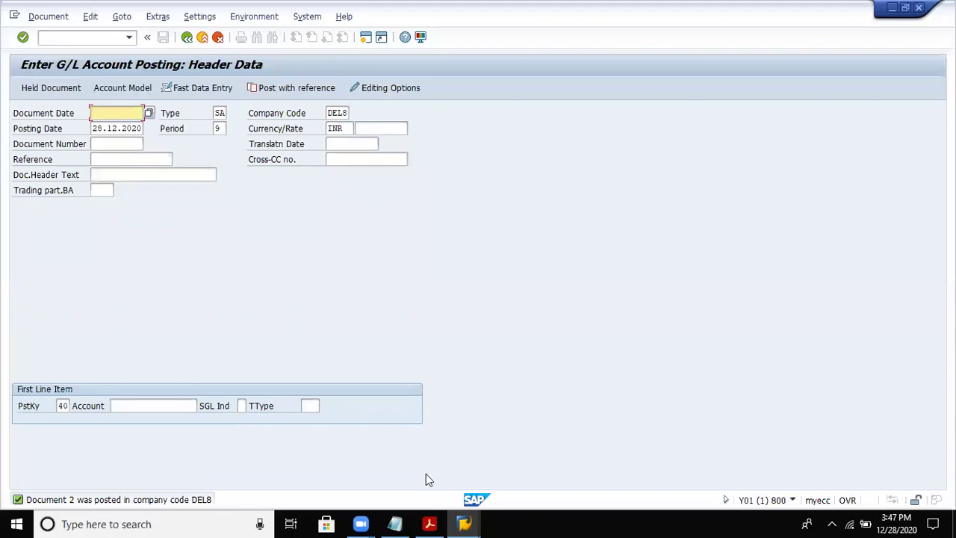
key("alt+Tab")
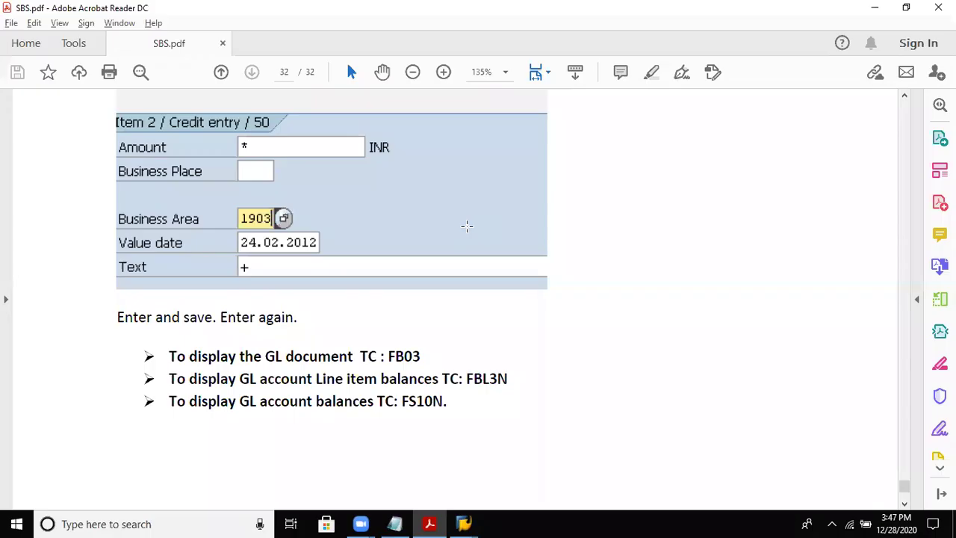
left_click(467, 226)
left_click(515, 329)
key("alt+Tab")
key("Tab")
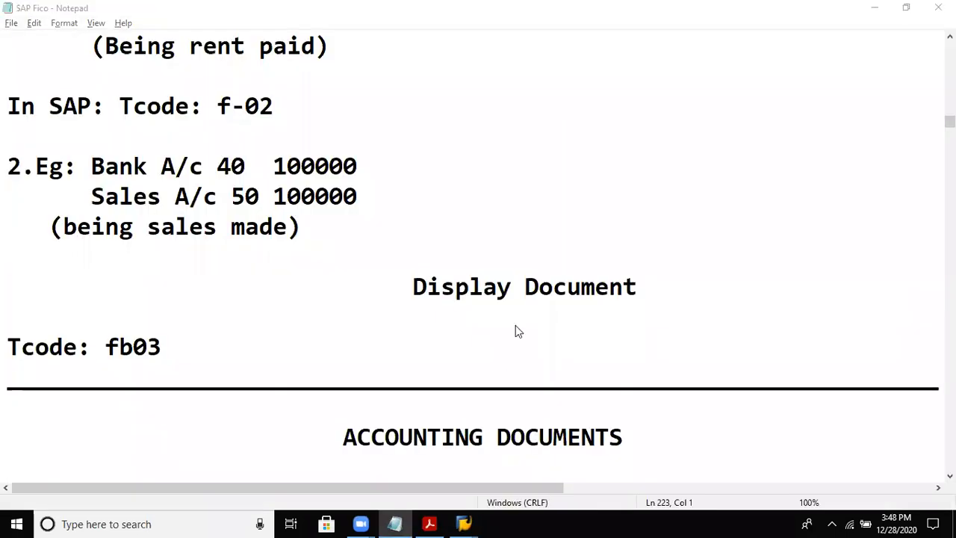
key("alt+Tab")
key("Tab")
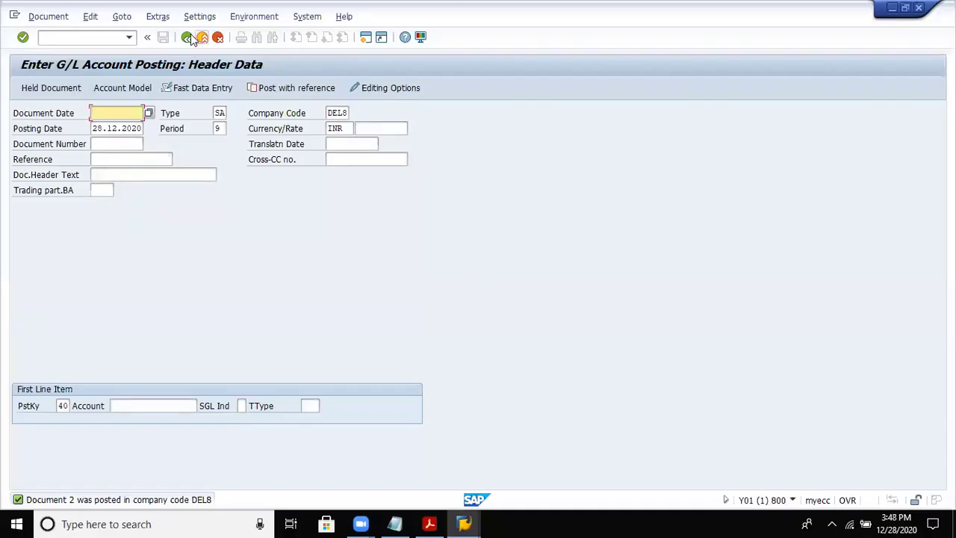
Abandon the unsaved posting and collapse the Document Entry folder in the Easy Access tree
left_click(202, 287)
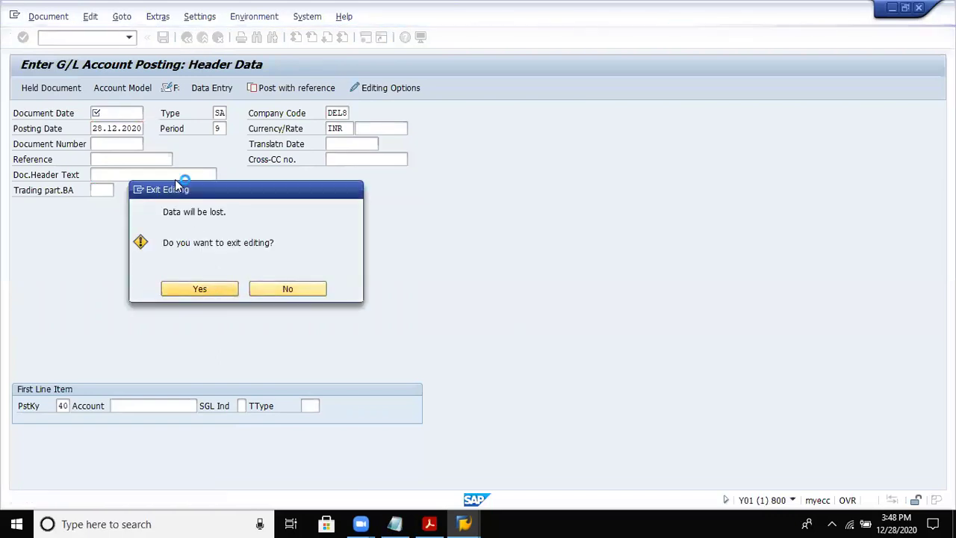
key("Down")
key("Down")
key("Down")
key("Down")
key("Down")
key("Down")
key("Down")
key("Down")
key("Down")
key("Down")
key("Down")
key("Left")
key("Down")
key("Down")
key("Down")
key("Down")
key("Down")
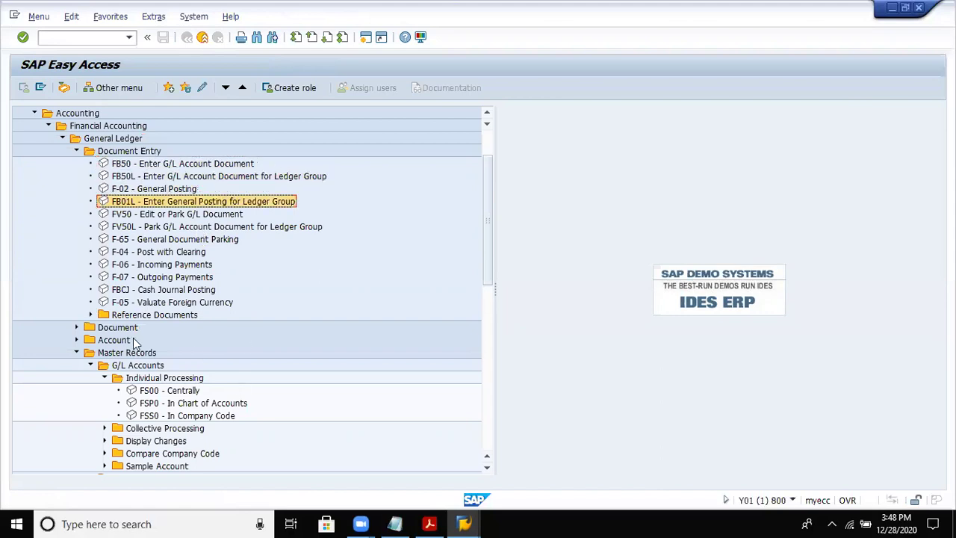
double_click(138, 379)
key("Left")
key("Left")
key("Left")
key("Left")
key("Up")
key("Up")
key("Up")
key("Up")
key("Up")
key("Up")
key("Up")
key("Up")
key("Up")
key("Up")
key("Up")
key("shift+Up")
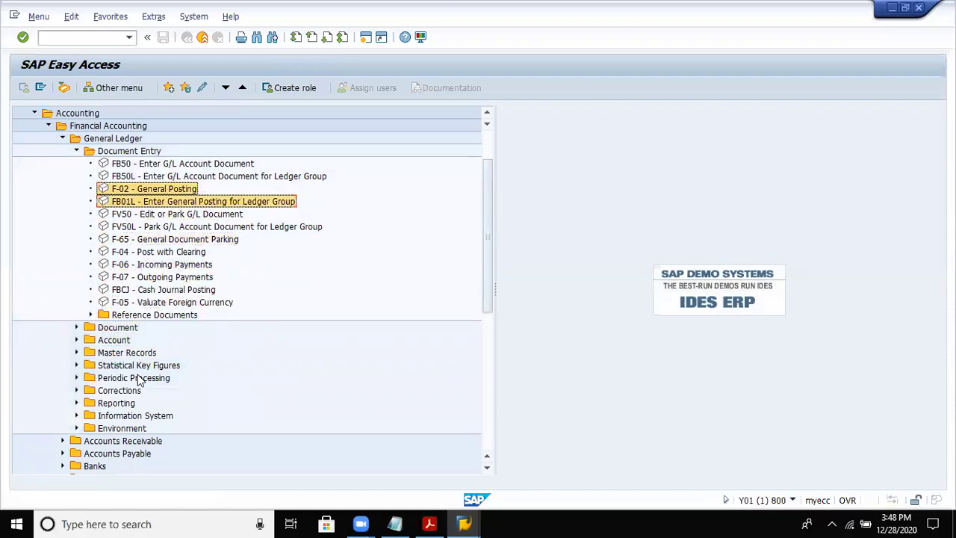
key("Up")
key("Up")
key("Left")
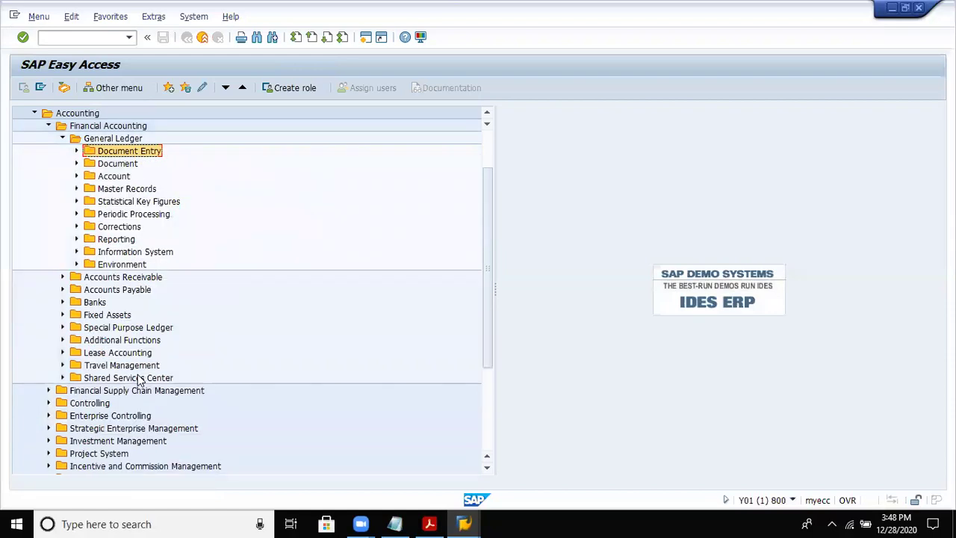
Expand General Ledger's Document folder and select FB03 - Display
key("Down")
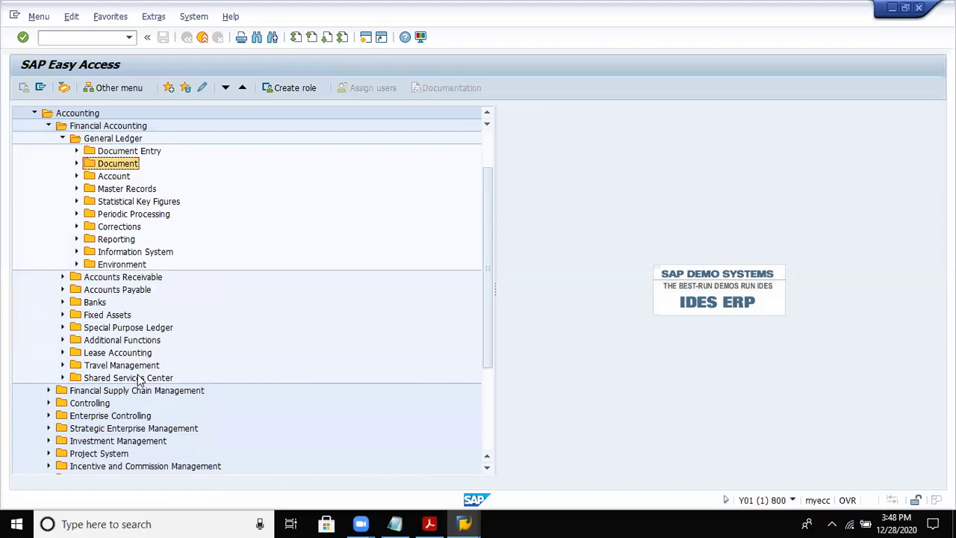
key("Right")
key("Down")
key("Down")
key("Down")
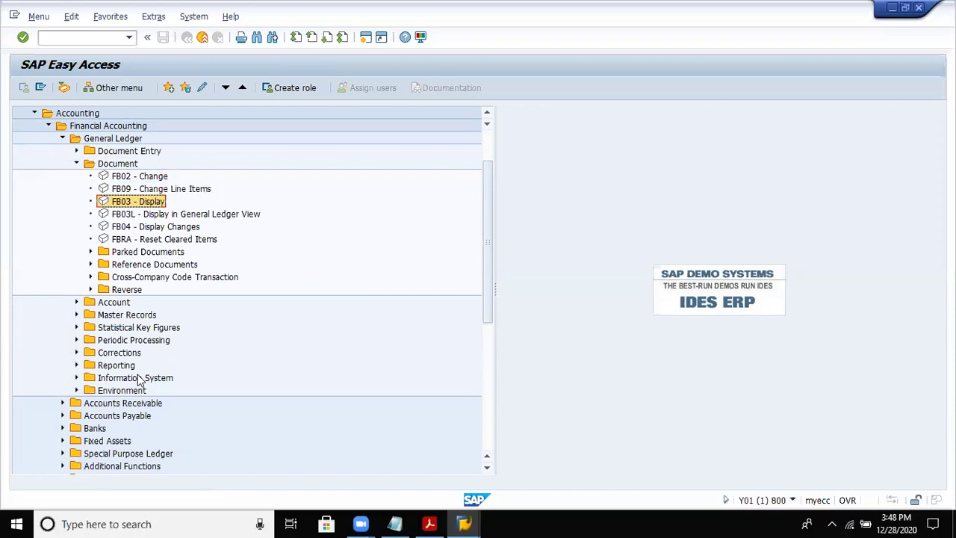
key("alt+Tab")
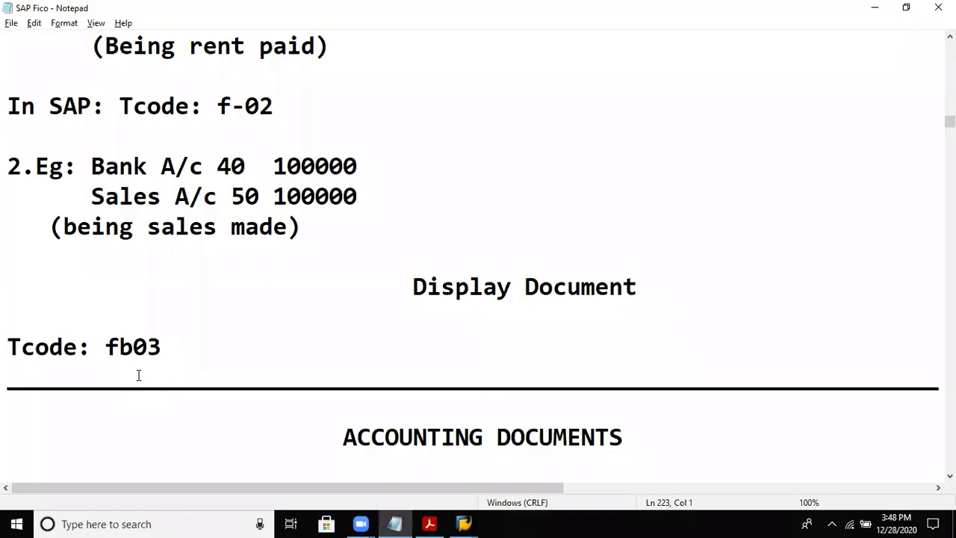
Above 'Tcode: fb03', write 'Menupath: sap easy access - accounting - financial acct -'
left_click(24, 314)
type("Menuoa")
key("BackSpace")
key("BackSpace")
type("path")
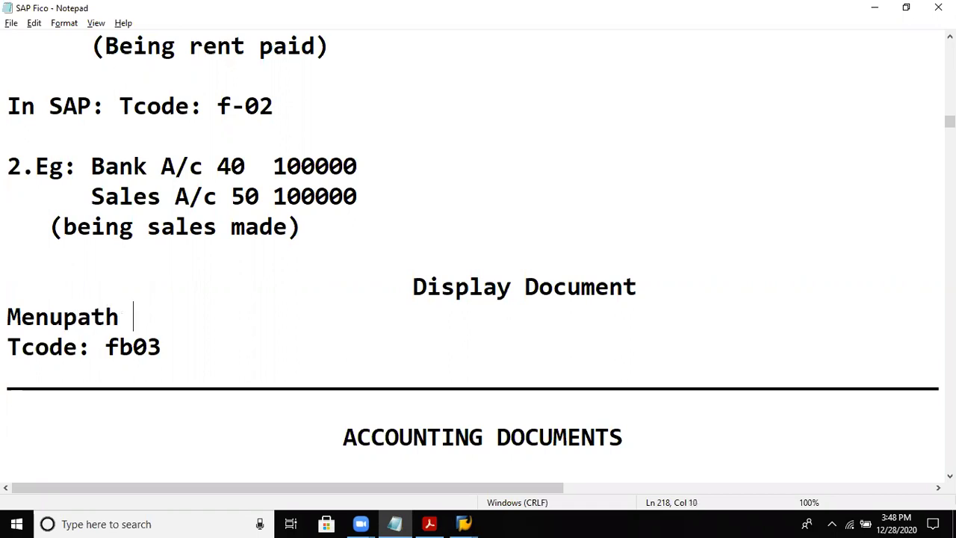
key("BackSpace")
type(": sap easy access - ")
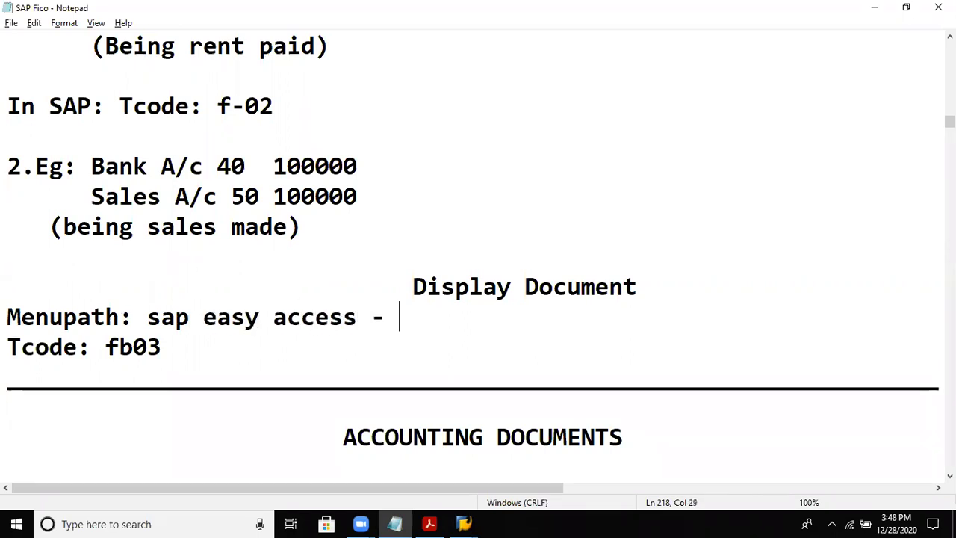
type("accountinh")
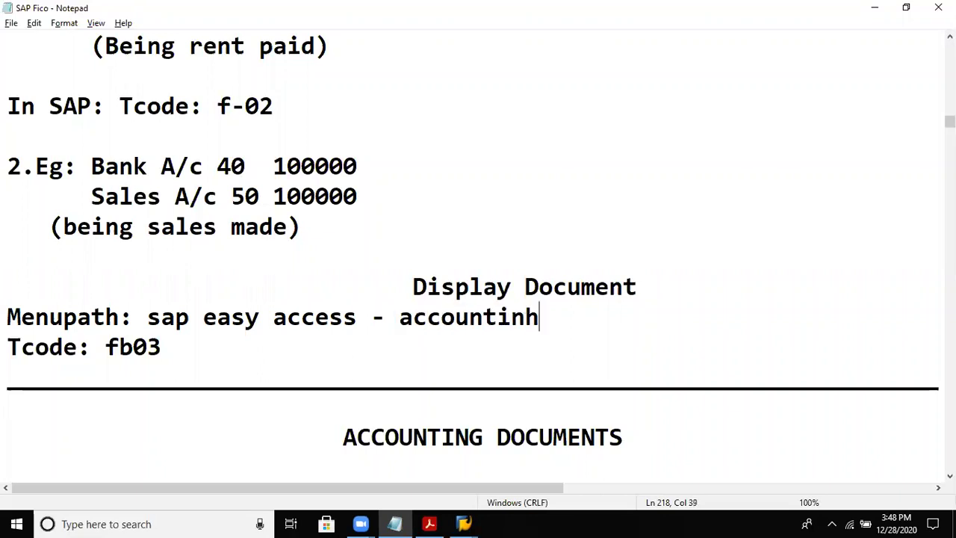
key("BackSpace")
key("BackSpace")
type("g - fina")
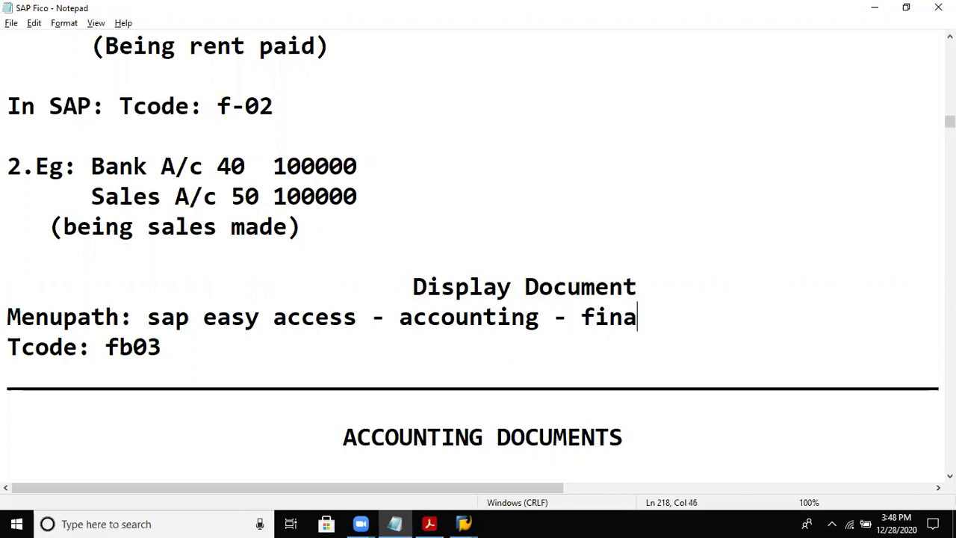
type("ncial a")
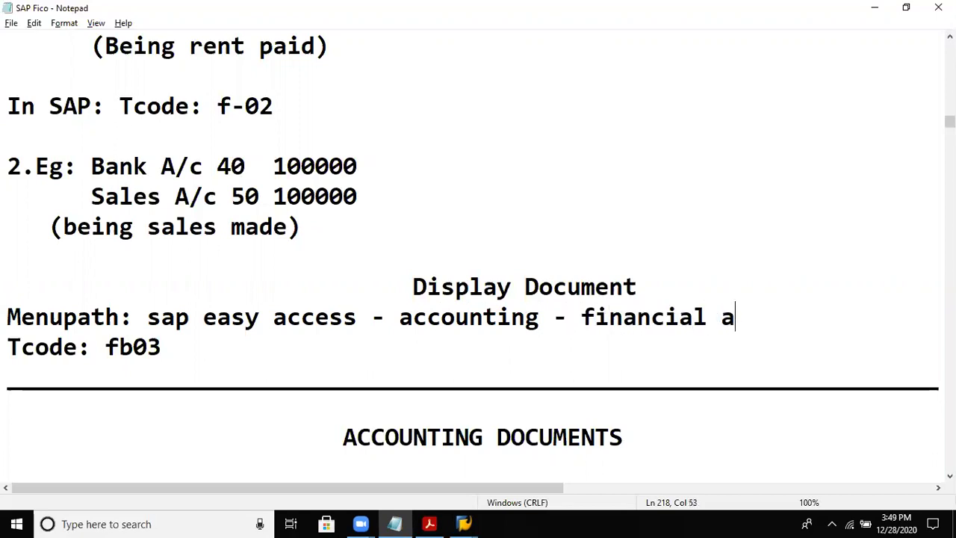
type("cct -")
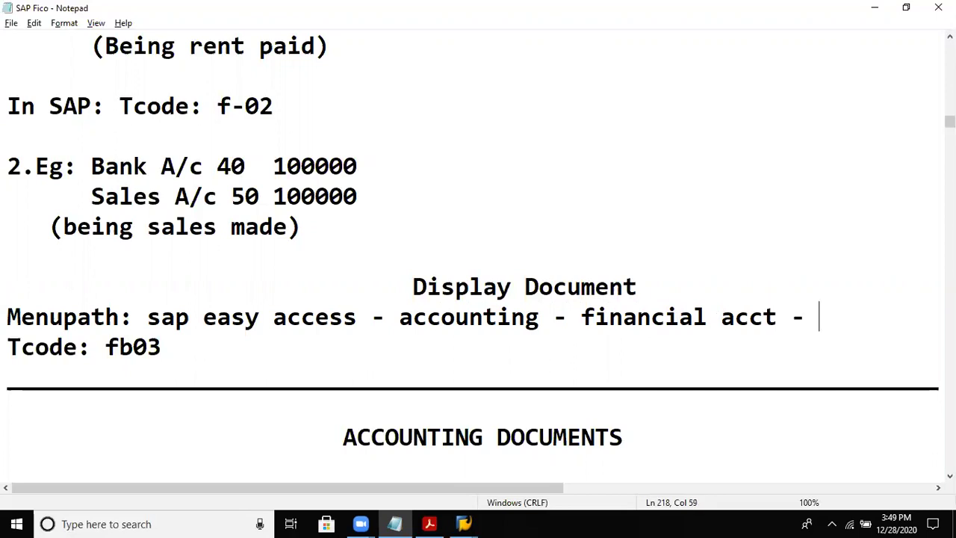
key("alt+Tab")
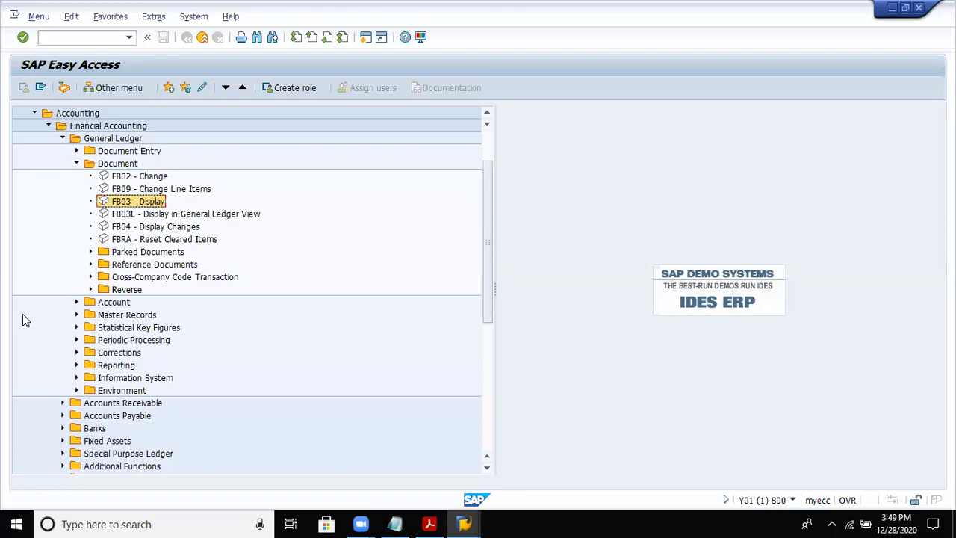
key("alt+Tab")
Finish the path with 'GL- Document' and '- Display Fb03', adding a blank line before 'Tcode: fb03'
type("GL")
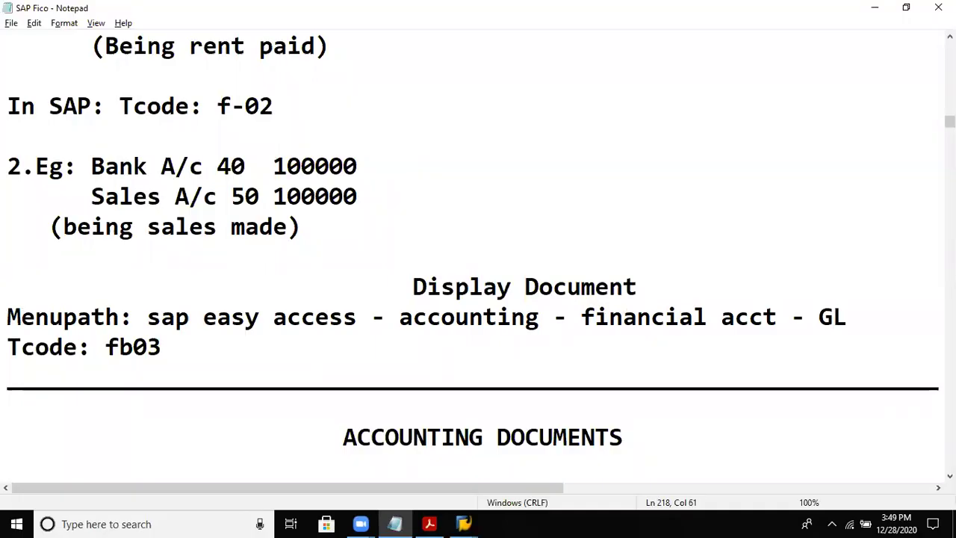
type("- Document")
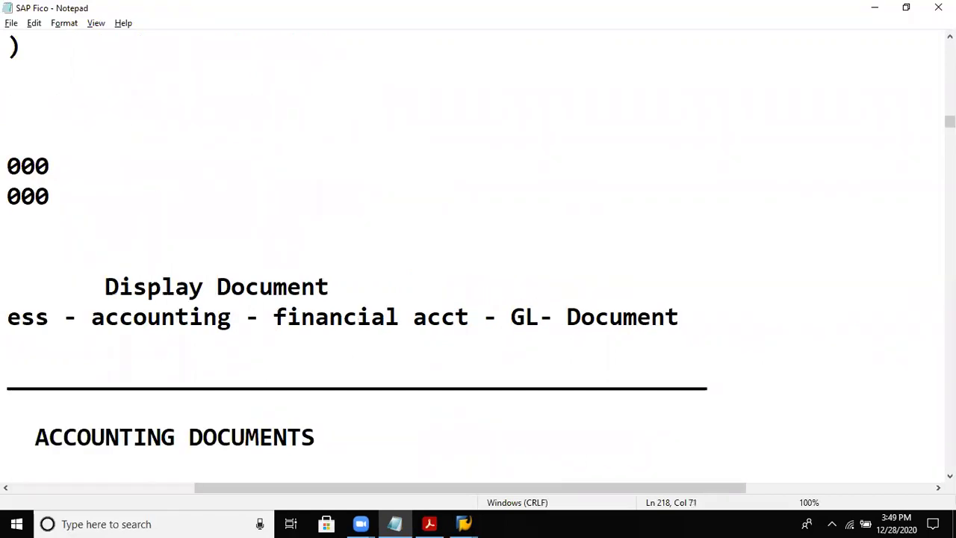
key("Return")
type("- Dispal")
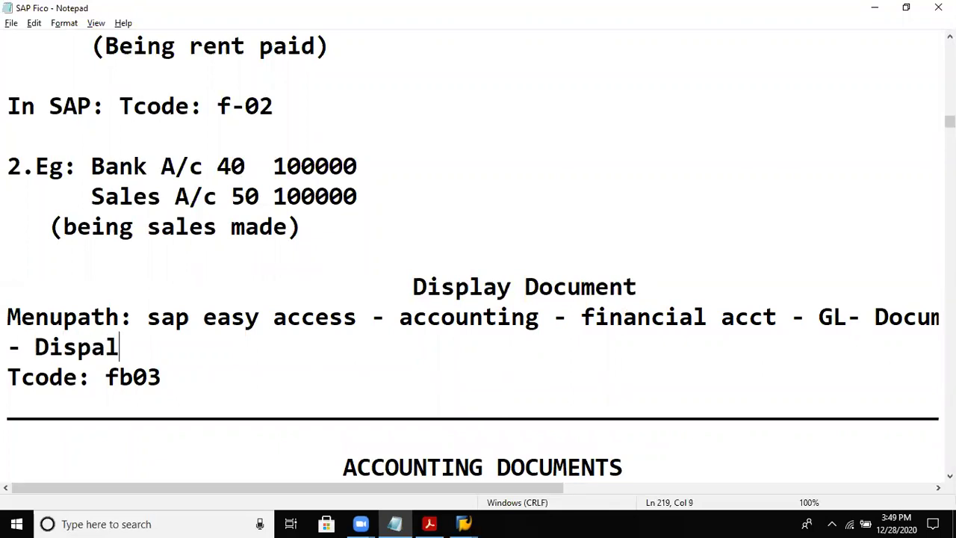
key("BackSpace")
key("BackSpace")
type("lay Fb03")
key("Down")
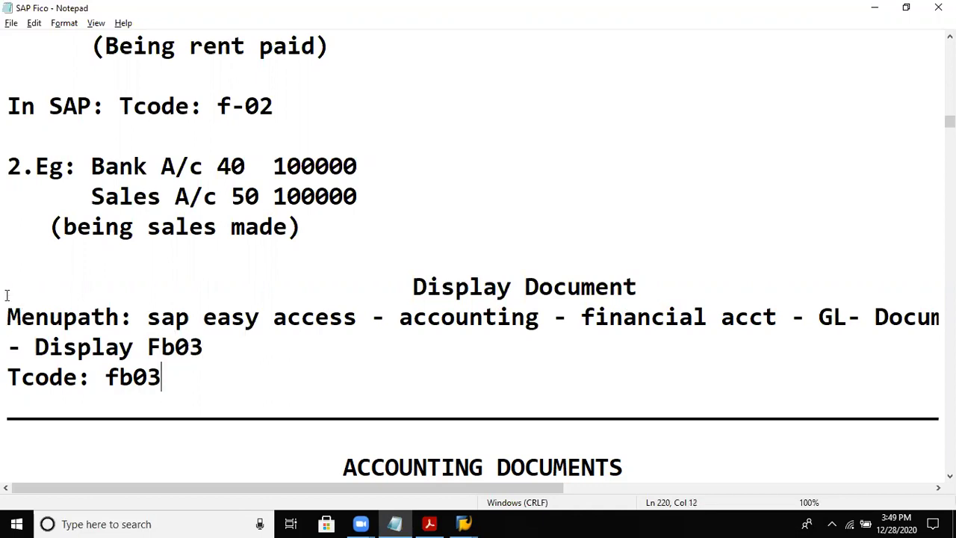
left_click(8, 373)
key("Return")
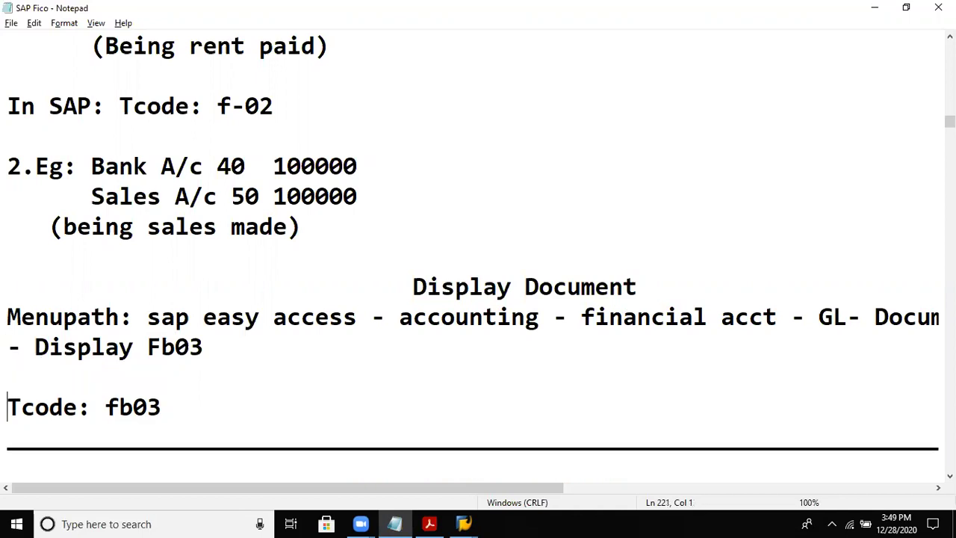
key("alt+Tab")
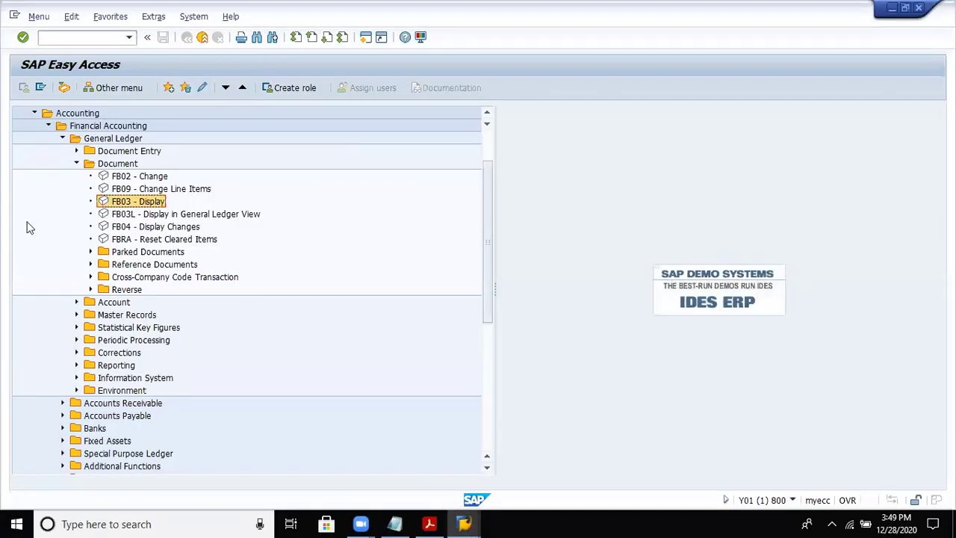
In FB03, display document 1 of company code DEL8 for fiscal year 2020
double_click(149, 201)
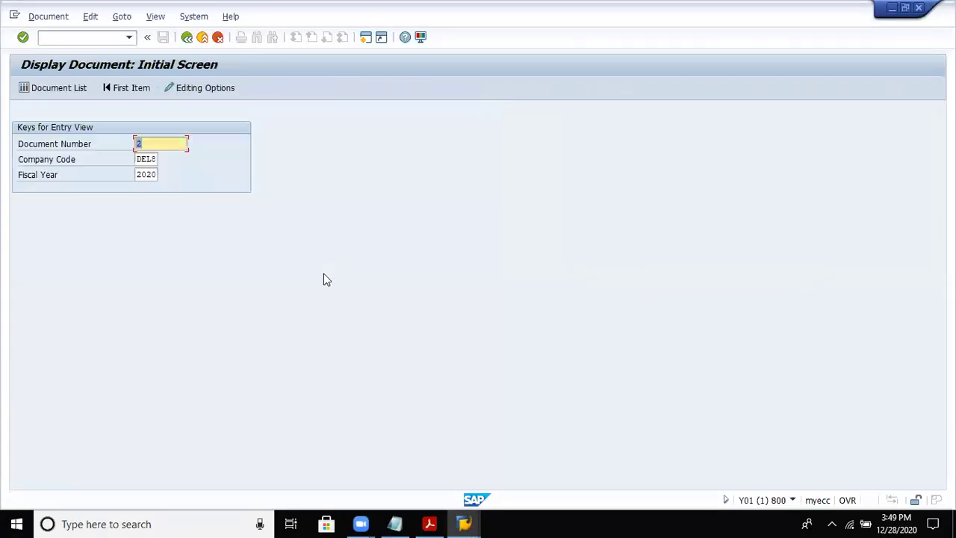
left_click(170, 145)
key("BackSpace")
key("BackSpace")
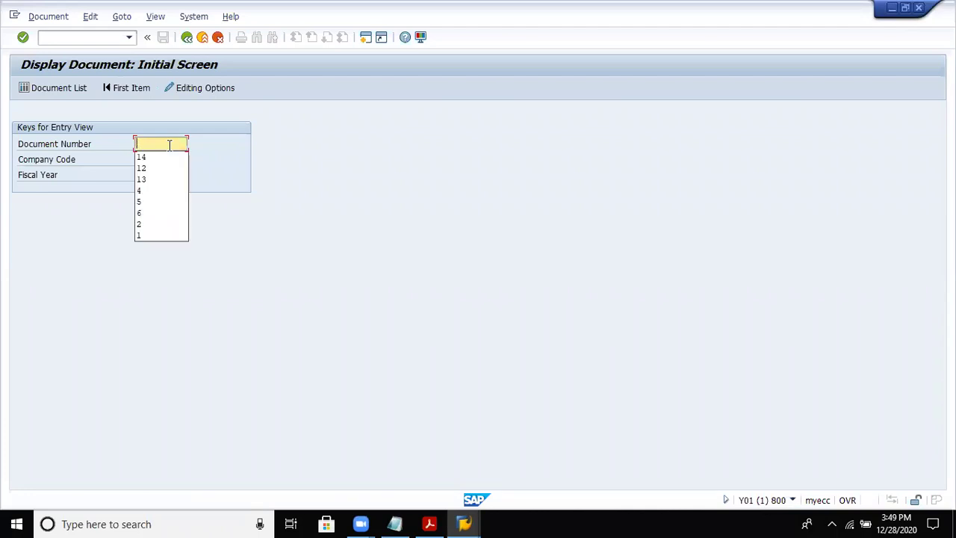
type("1")
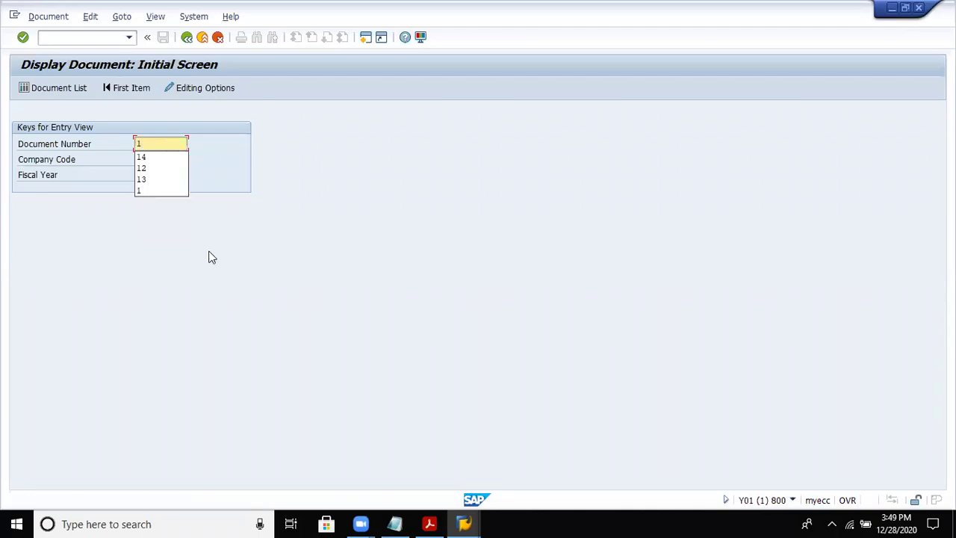
left_click(211, 277)
key("Tab")
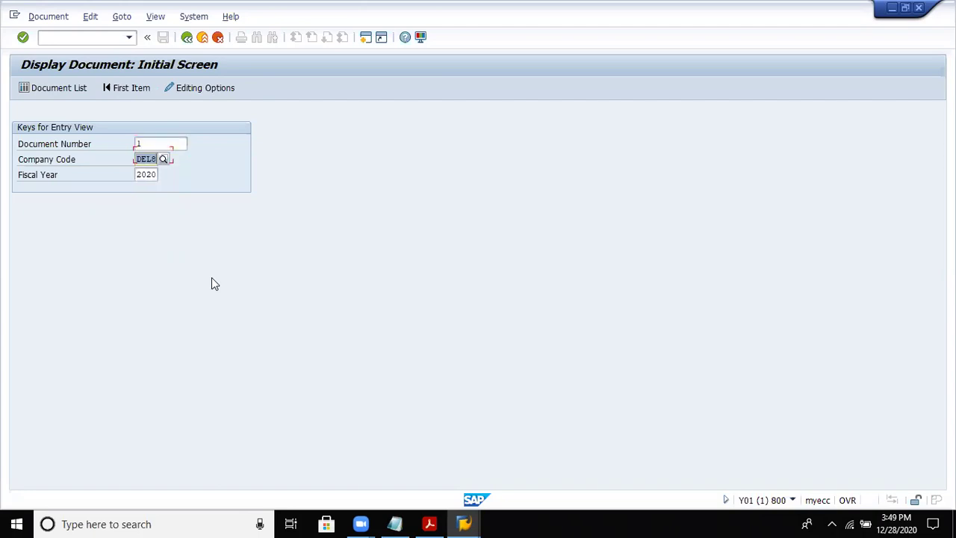
key("Tab")
key("Return")
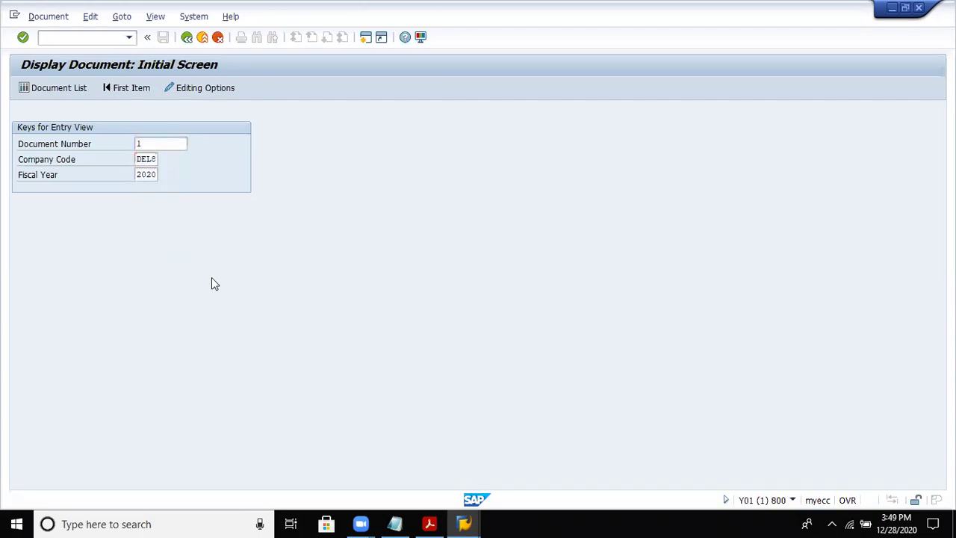
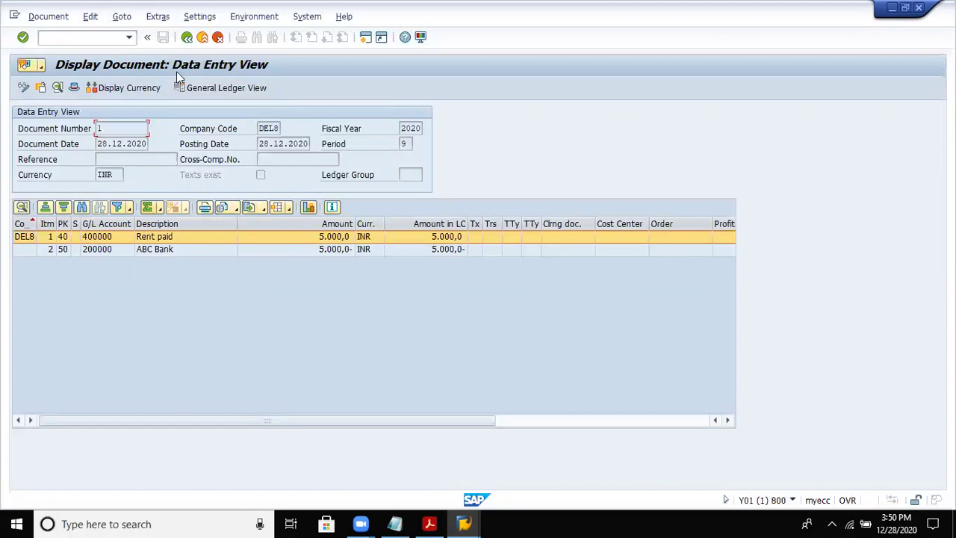
Leave document 1 and display document 2 for company code DEL8, fiscal year 2020
left_click(188, 38)
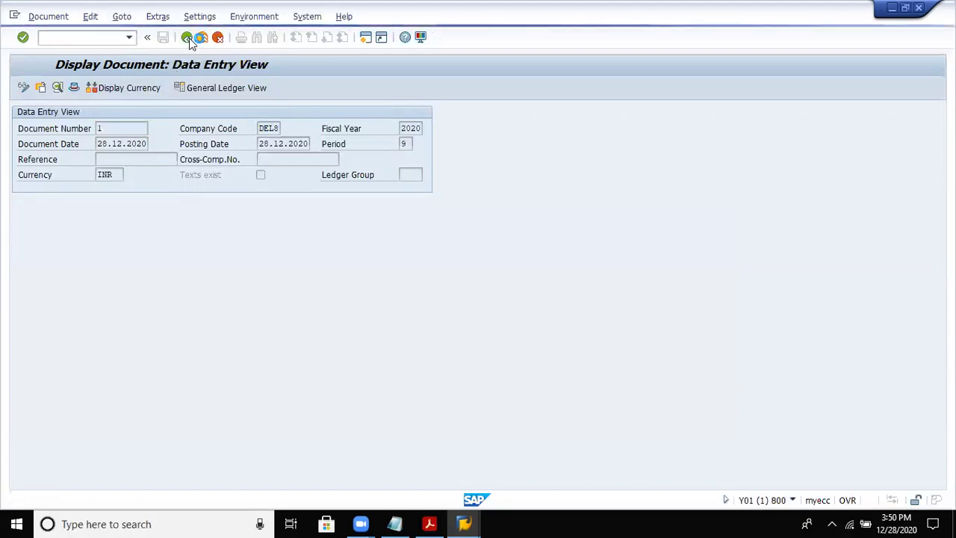
left_click(187, 39)
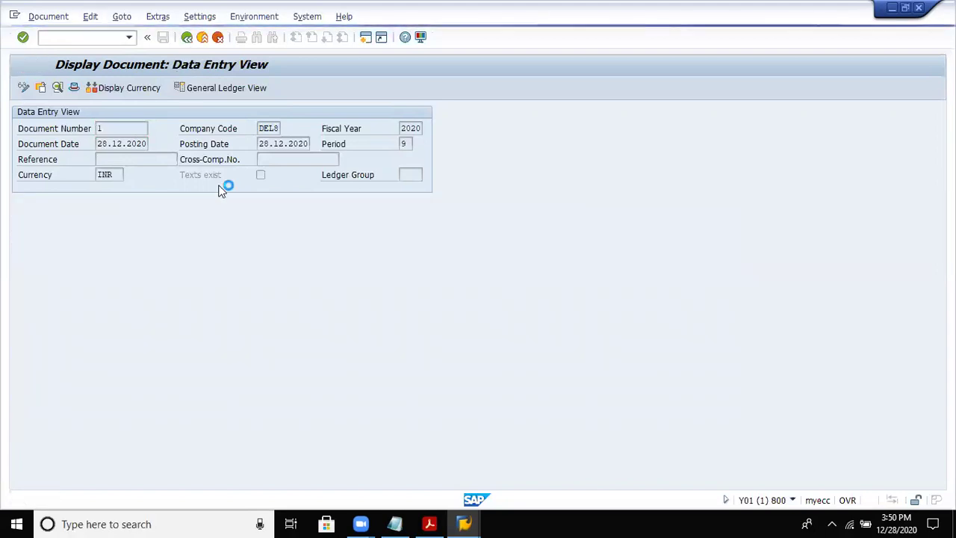
left_click(158, 141)
key("BackSpace")
type("2")
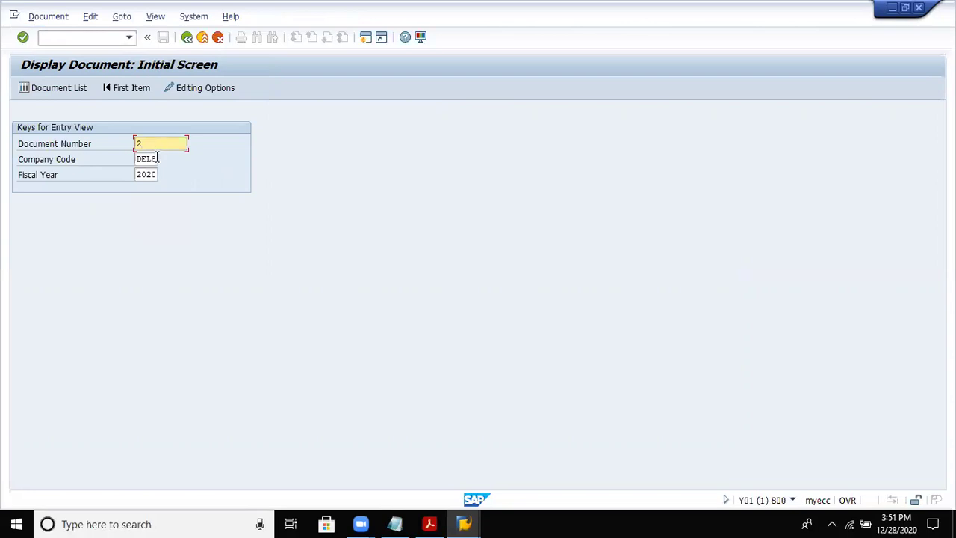
left_click(156, 174)
key("Return")
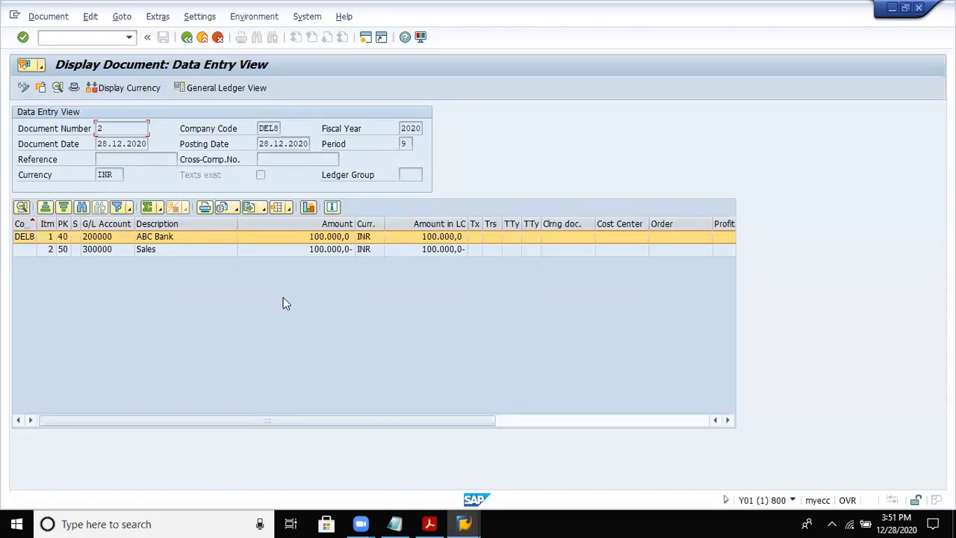
Inspect document 2's ABC Bank line item, return to the overview, then switch to the SAP Fico notes
double_click(249, 239)
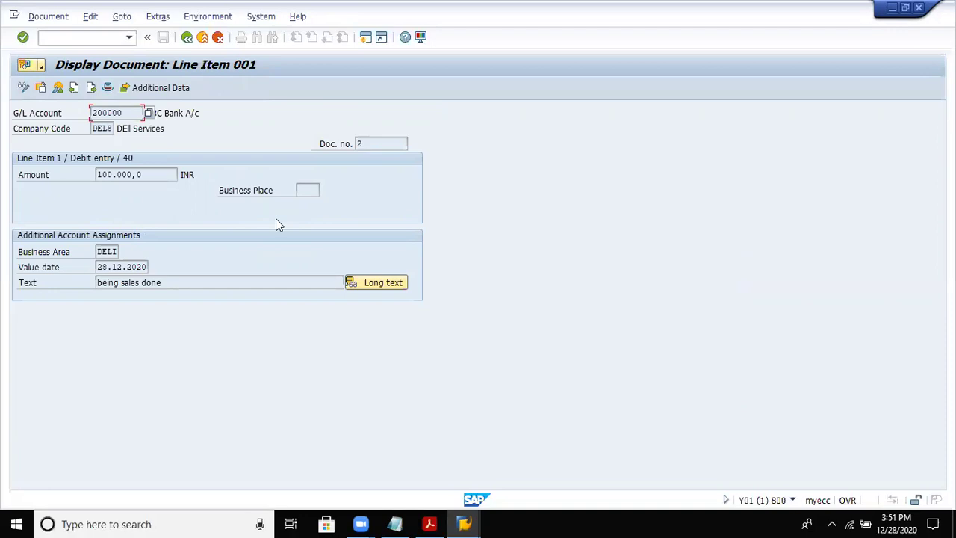
left_click(187, 39)
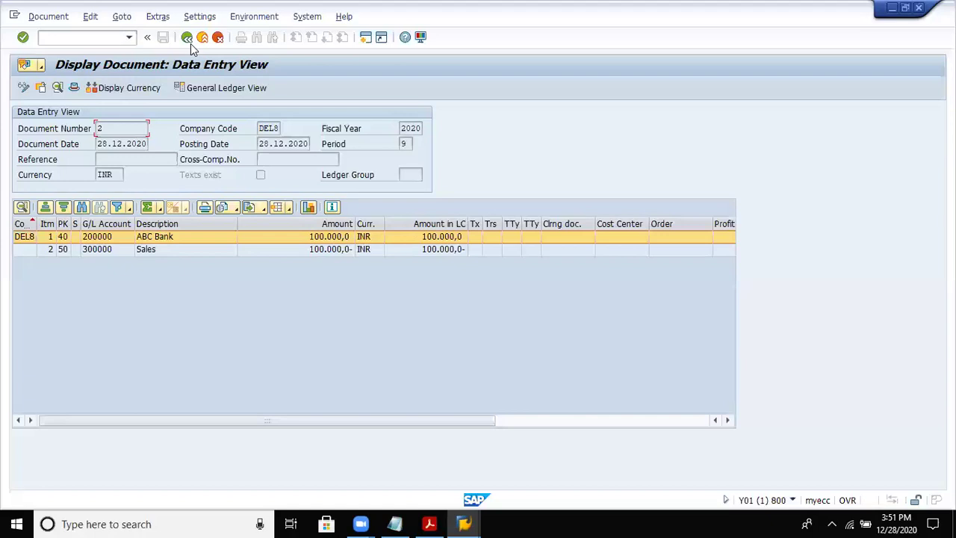
key("alt+Tab")
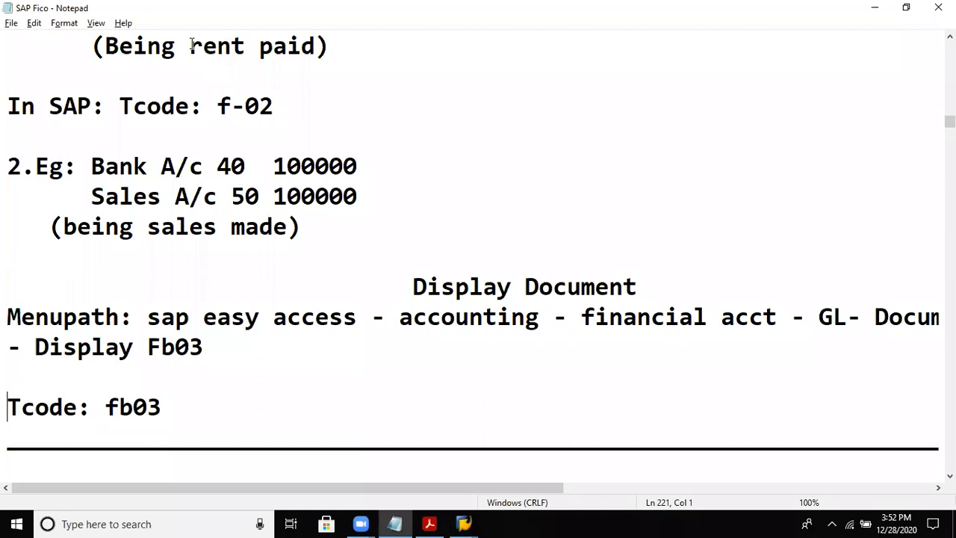
Glance at SBS.pdf, then scroll the notes down to the Hold Documents configuration steps
key("alt+Tab")
key("Tab")
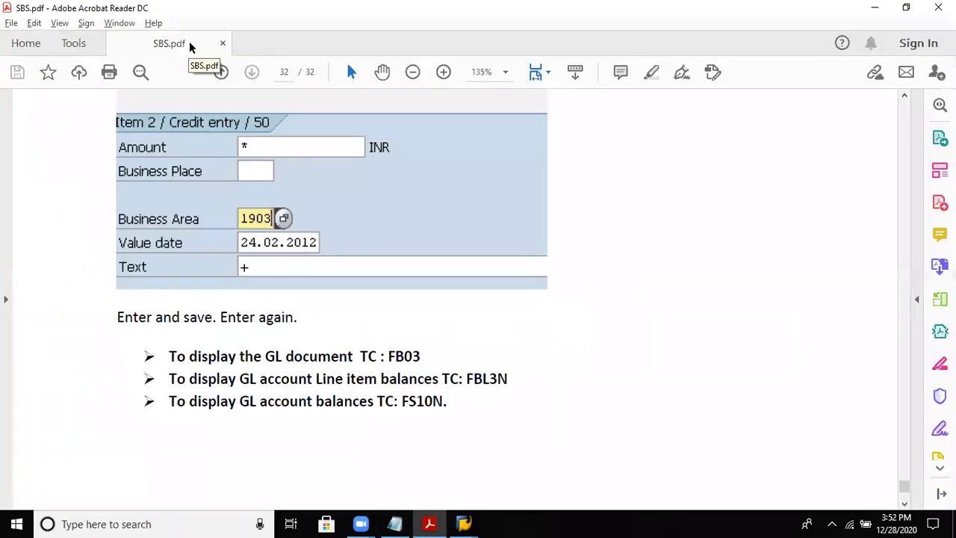
key("alt+Tab")
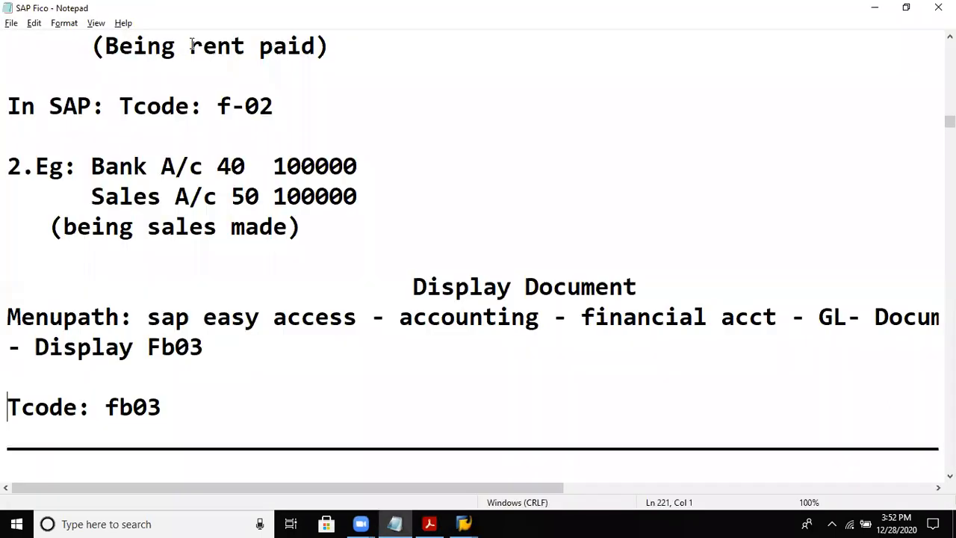
key("Down")
key("Down")
key("Down")
key("Down")
key("Down")
key("Down")
key("Down")
key("Down")
key("Down")
key("Down")
key("Down")
key("Down")
key("Down")
key("Down")
key("Down")
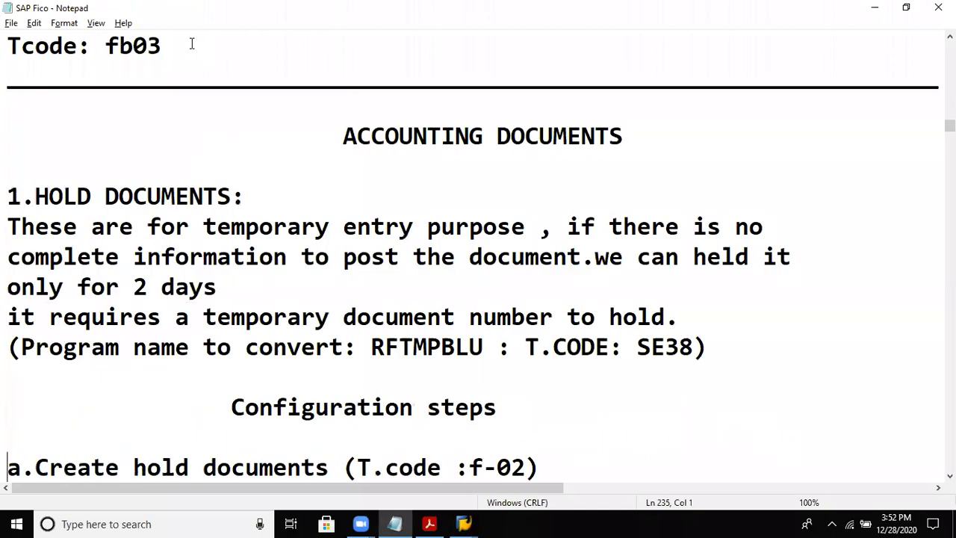
key("Down")
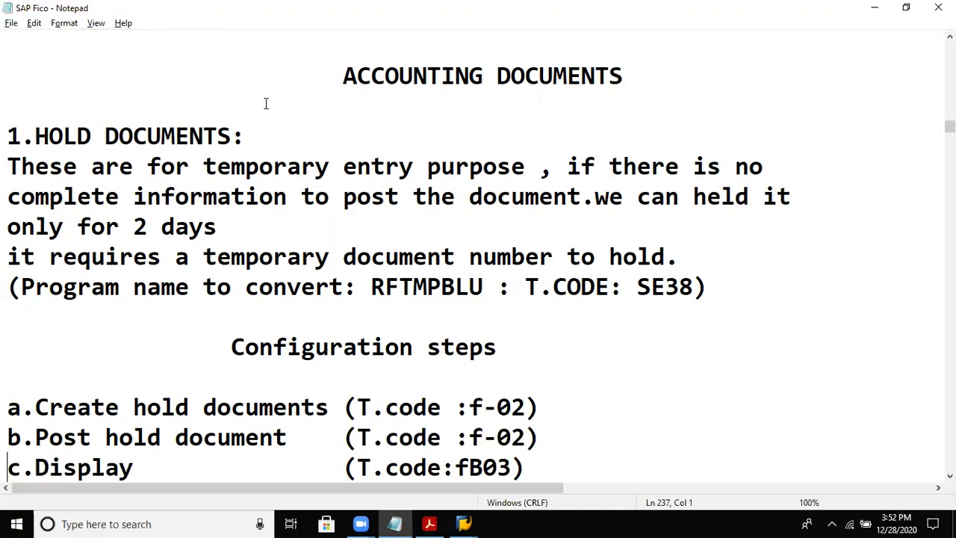
Start a numbered list '1.' under the title, recovering from an accidental Alt+F4
left_click(656, 93)
left_click(647, 78)
key("Return")
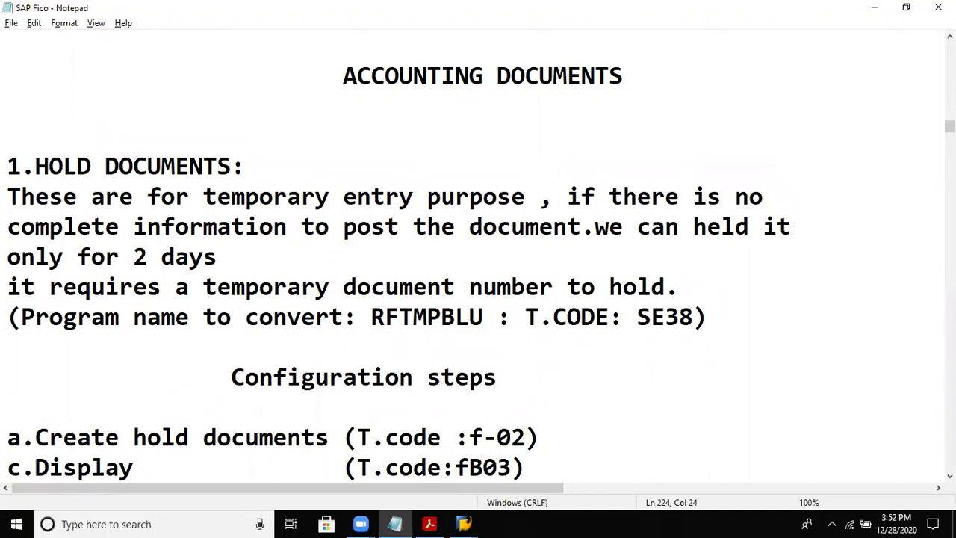
type("1.")
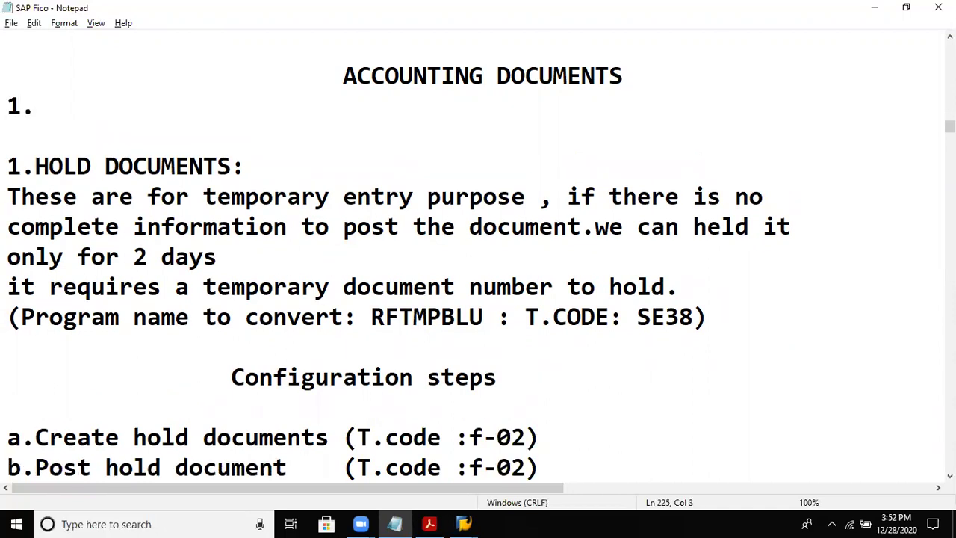
key("alt+F4")
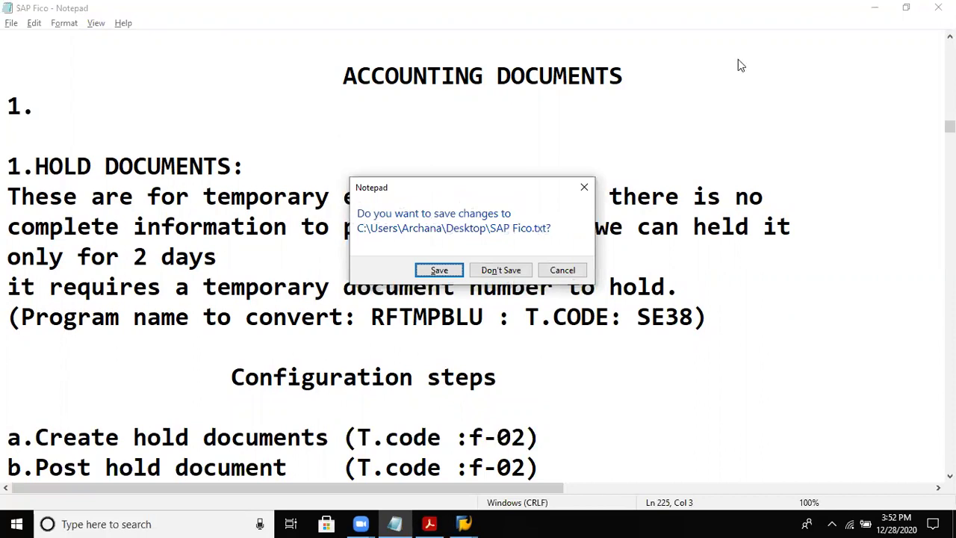
left_click(459, 268)
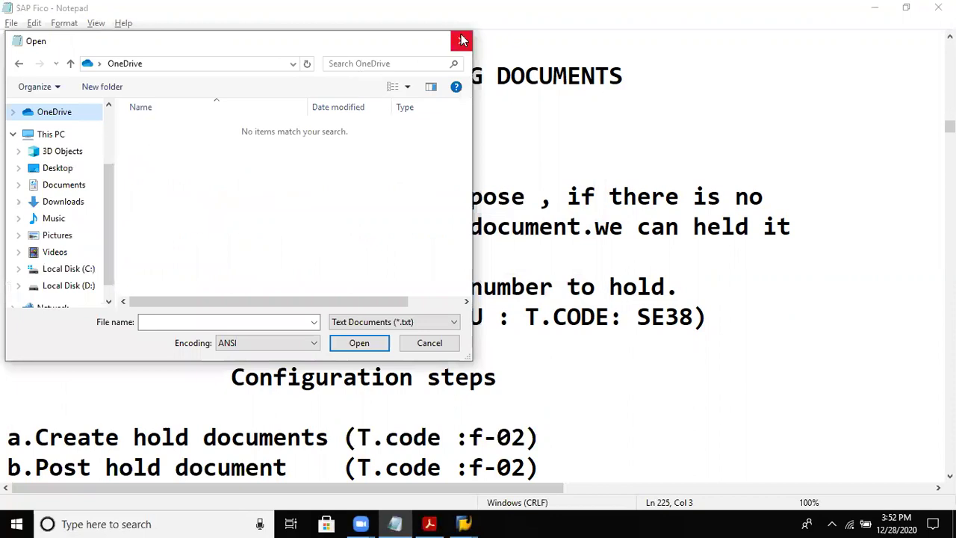
left_click(461, 39)
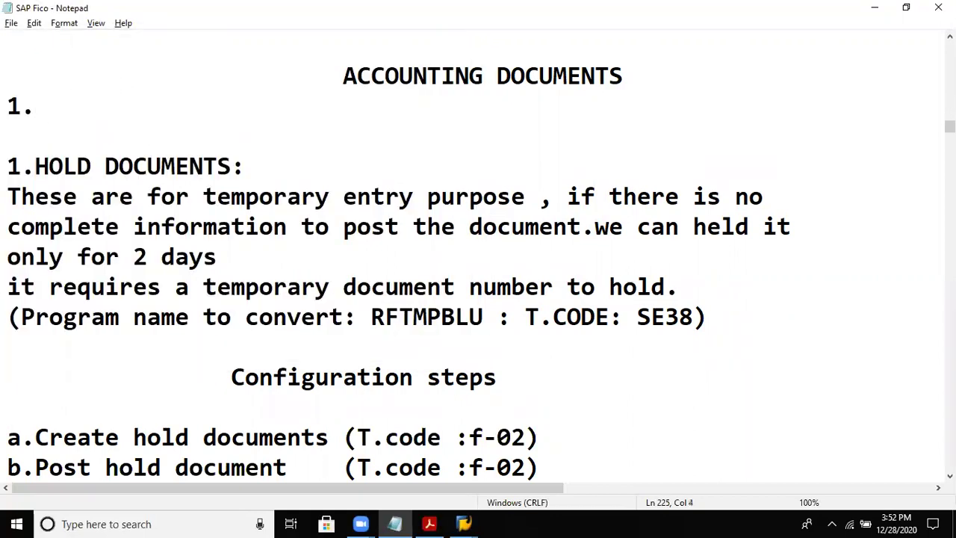
Type the list items 'Original documents' and '2. Processing documents'
type("Original doe")
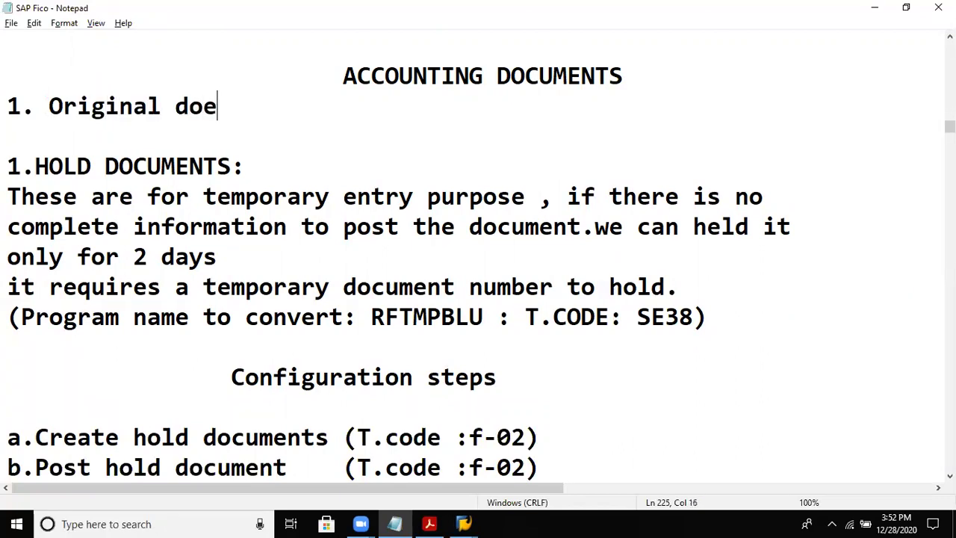
key("BackSpace")
type("cumet")
key("BackSpace")
type("nt")
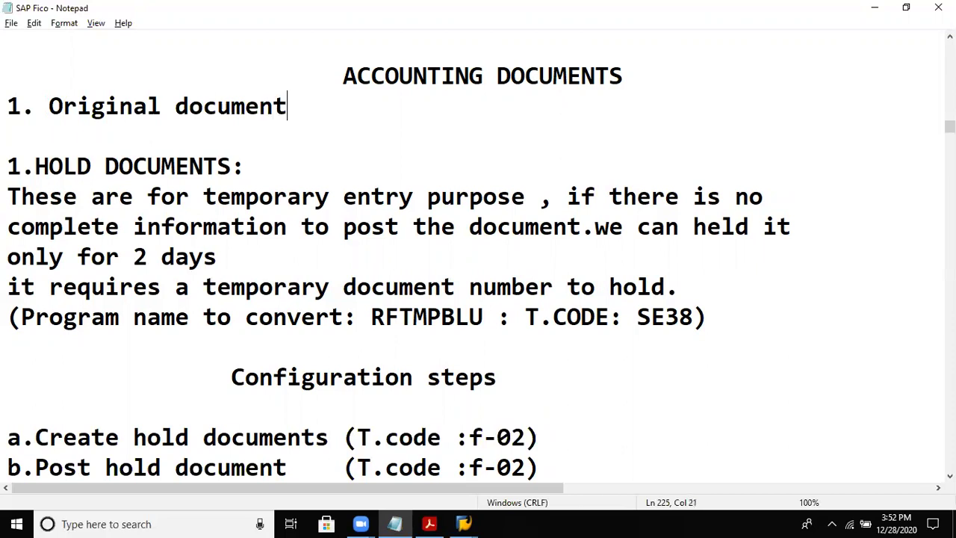
type("s")
key("Return")
type("2. ")
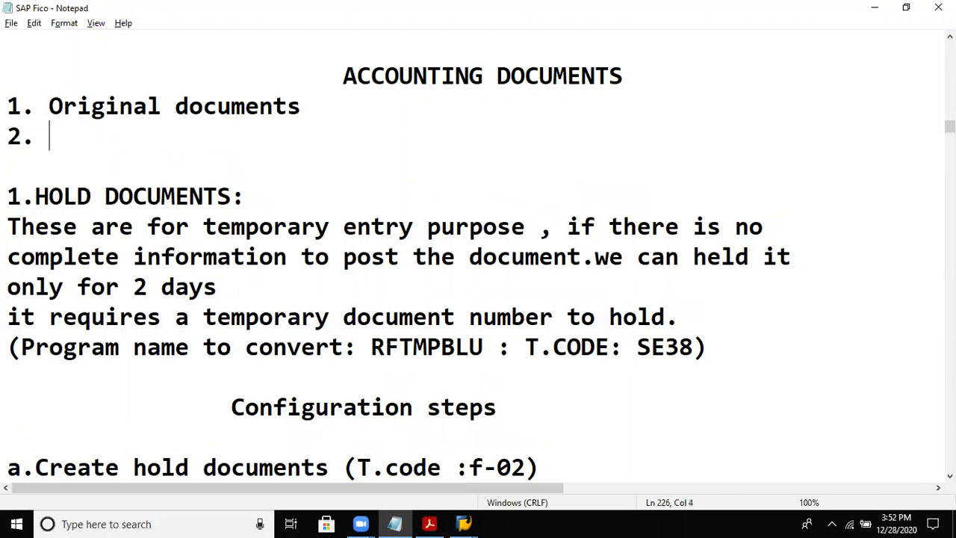
type("Pro")
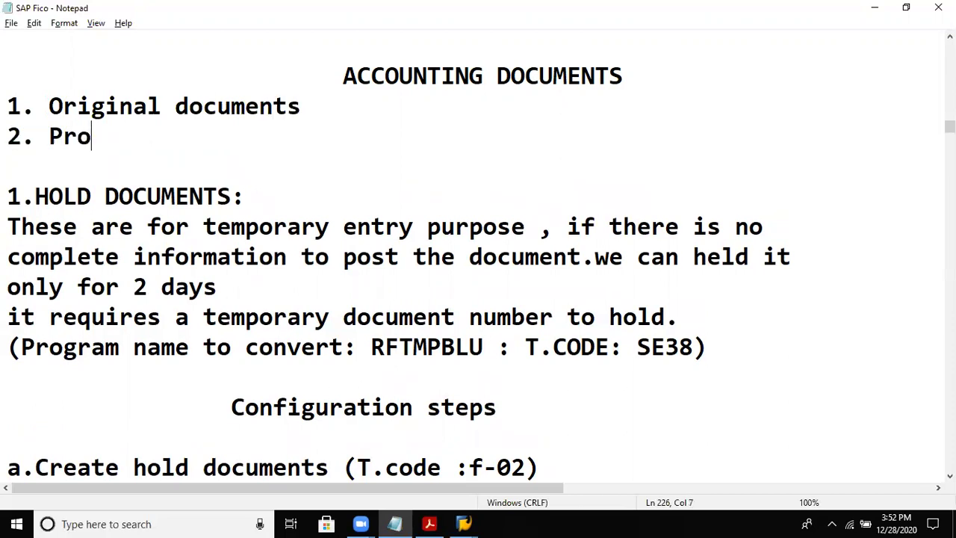
type("cessing ")
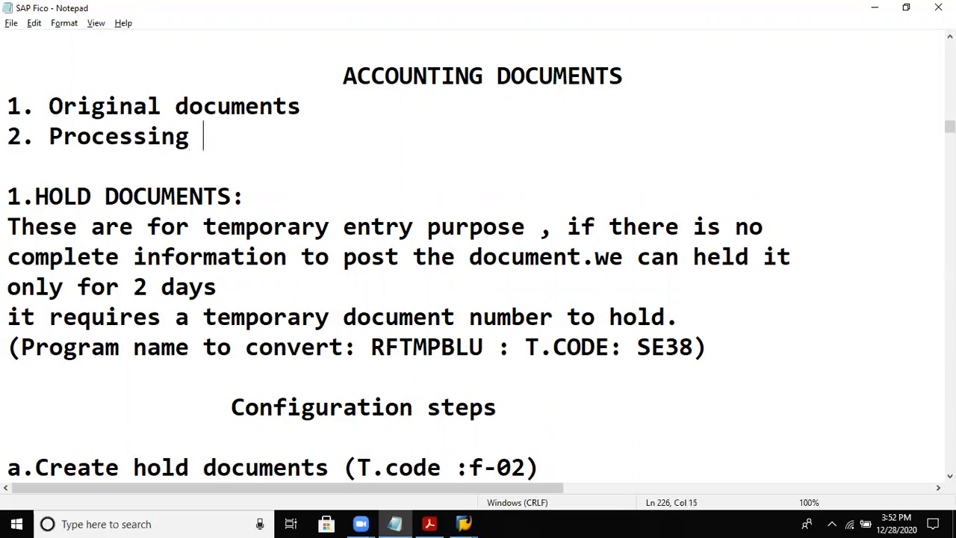
type("socu")
key("BackSpace")
key("BackSpace")
key("BackSpace")
key("BackSpace")
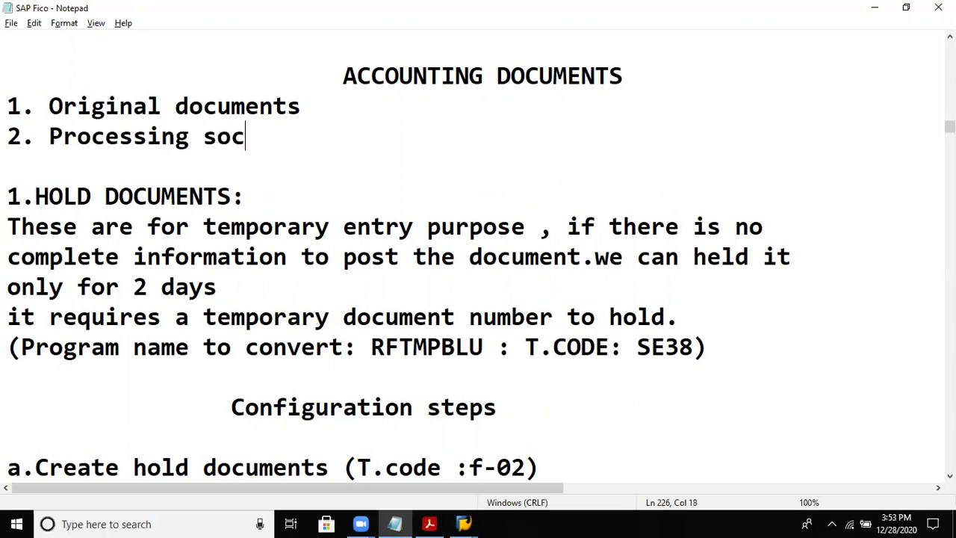
type("docuemnt")
key("BackSpace")
key("BackSpace")
type("ements")
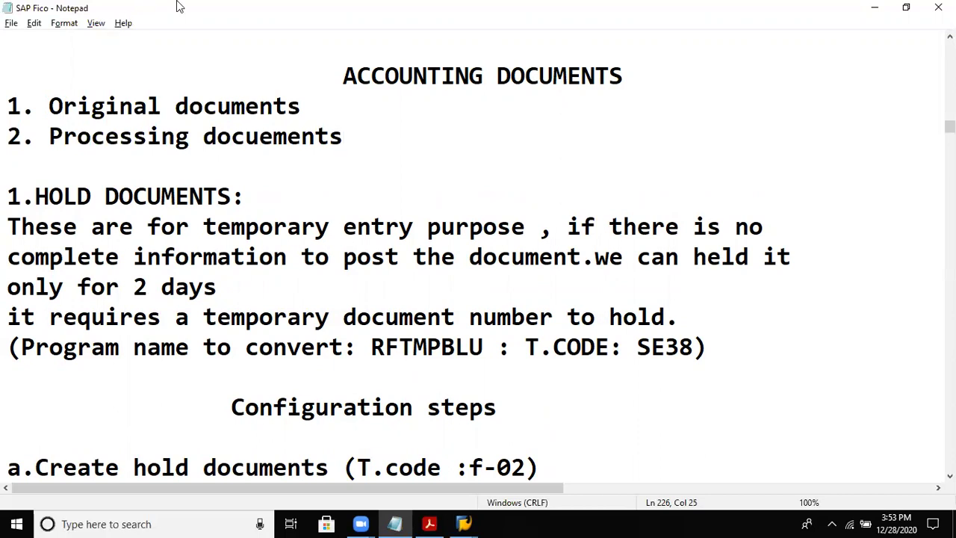
Add 'Ex: Invoices, Bills,BOE, vouchers' after Original documents
left_click(323, 99)
type(": Ex:")
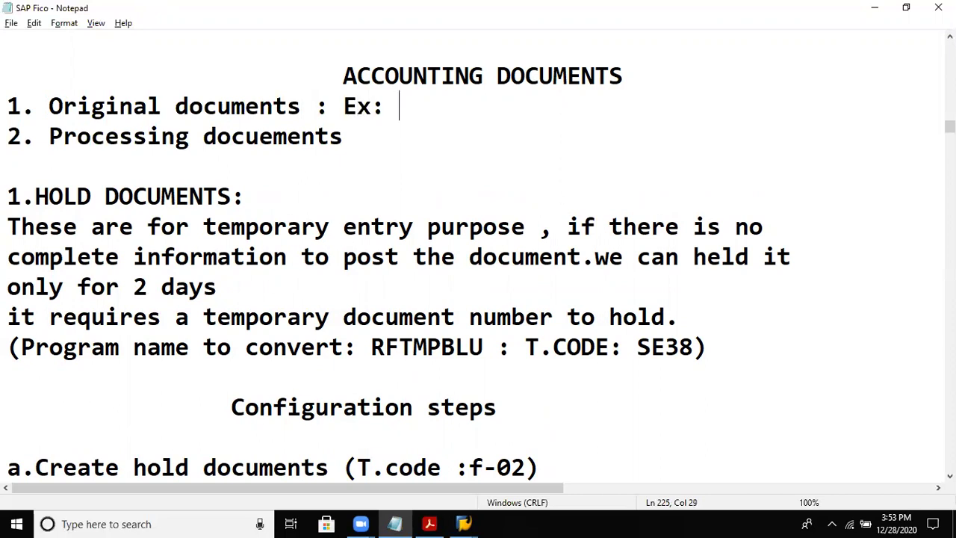
key("BackSpace")
key("Left")
key("Left")
key("Left")
key("Left")
key("BackSpace")
key("Right")
key("Right")
key("Right")
key("Right")
key("Right")
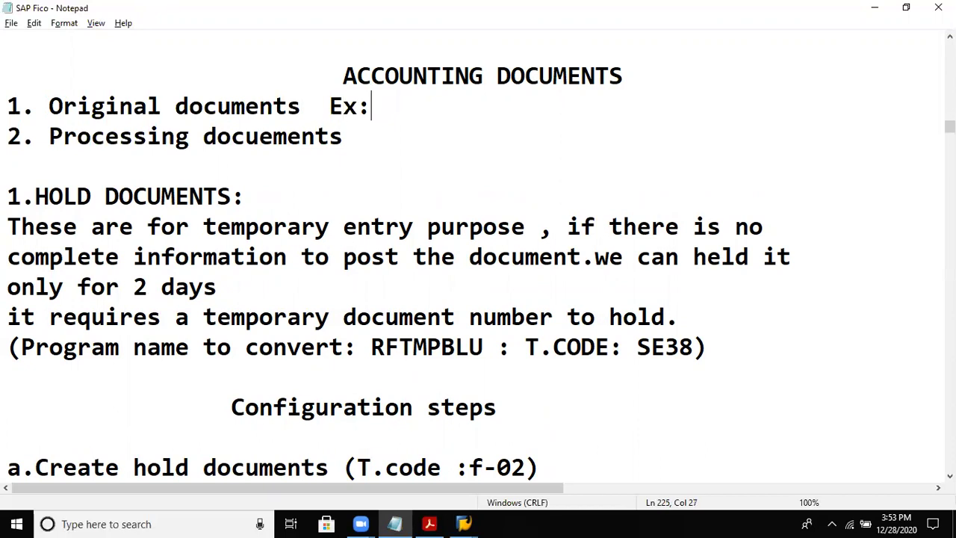
type("Inv")
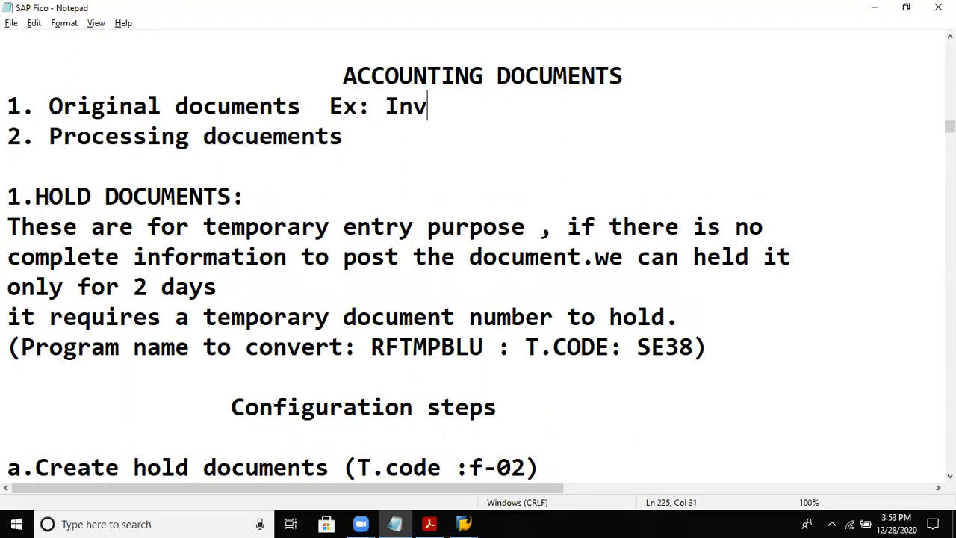
type("oices, ")
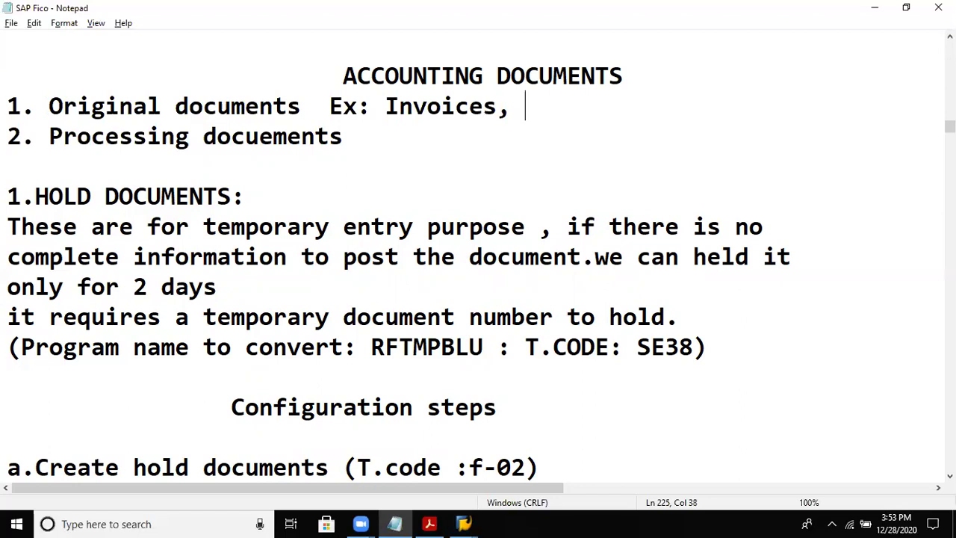
type("Bills")
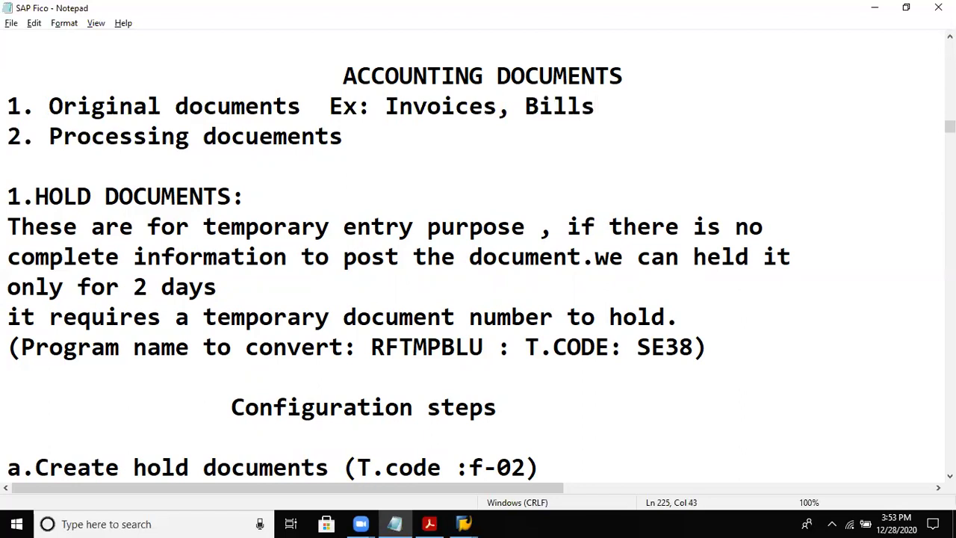
type(",BOE")
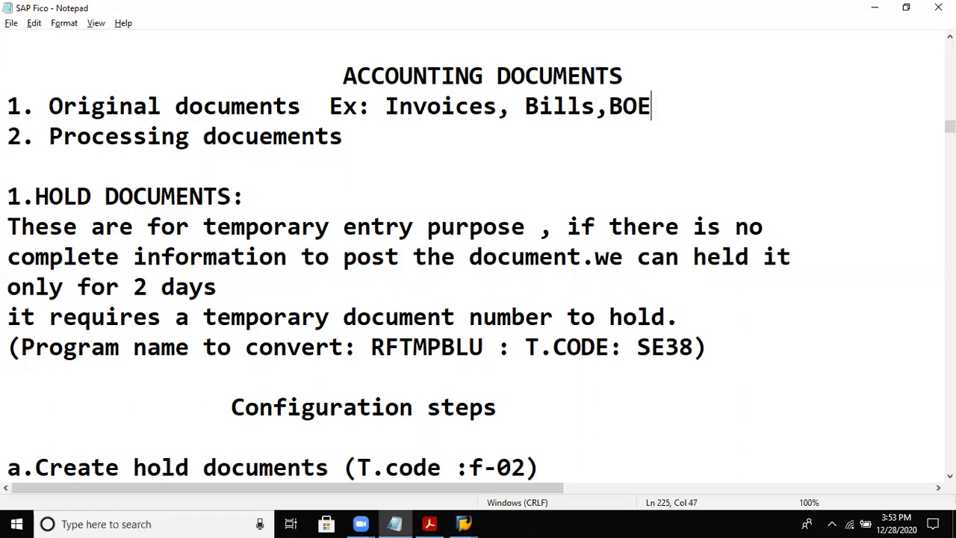
type(", vouchers")
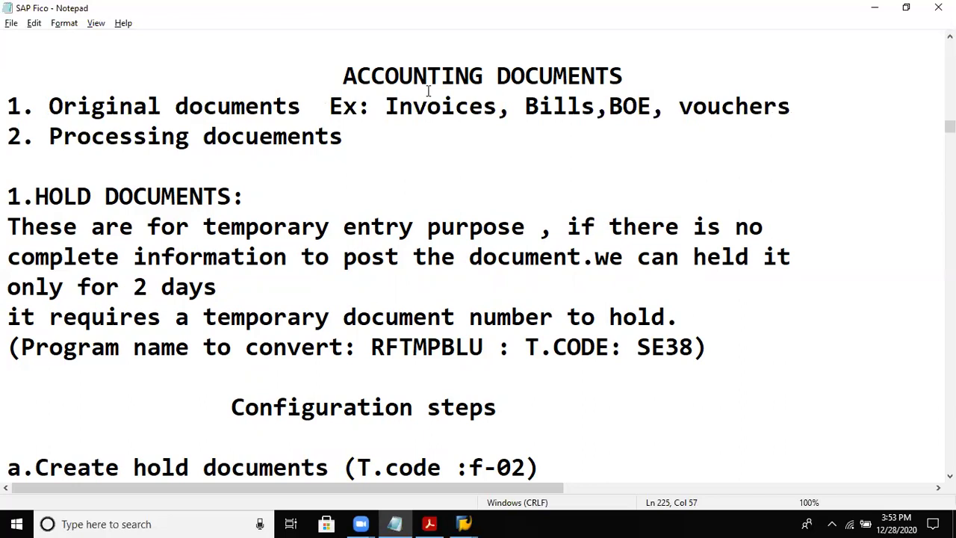
Add 'Ex: below' to processing documents and 'into company code' to the hold definition
left_click(366, 124)
type("Ex:")
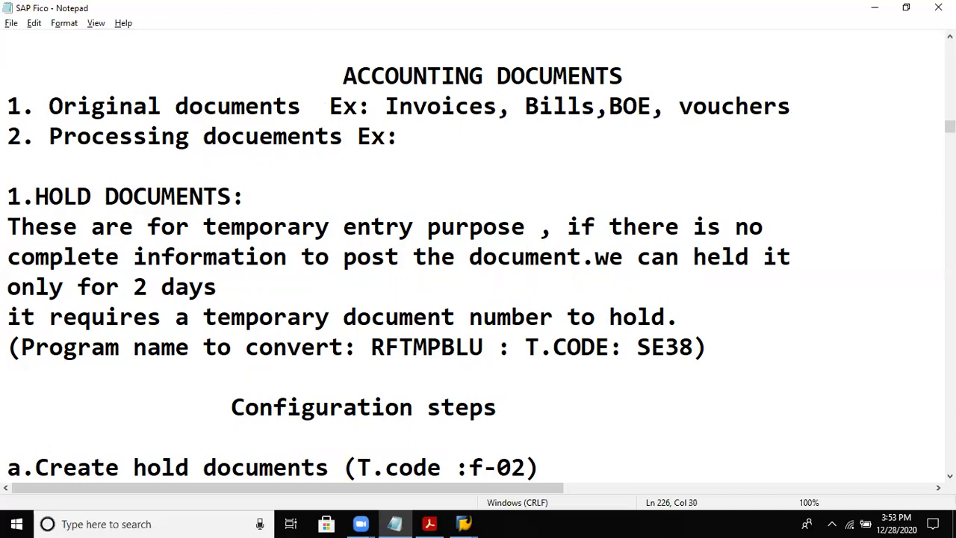
type(" below")
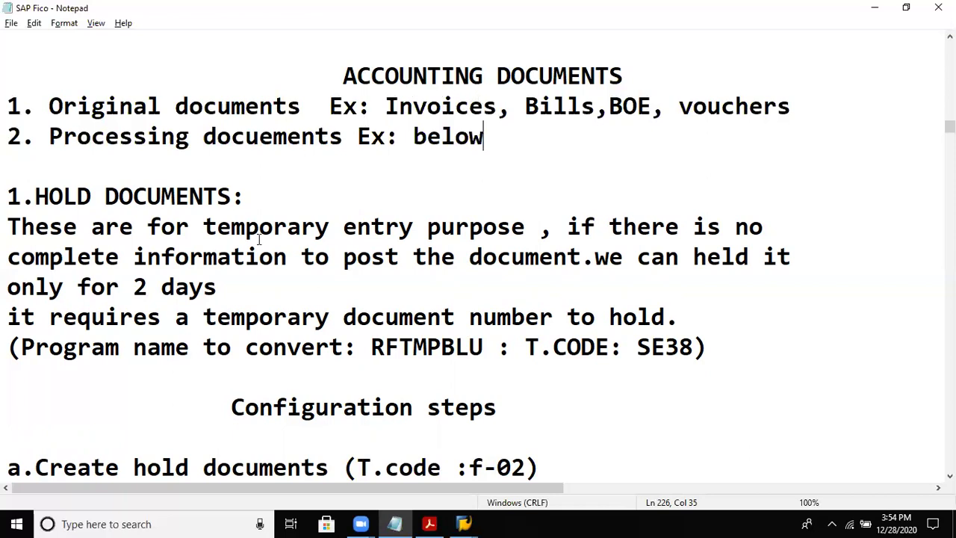
left_click(581, 257)
type("into company code")
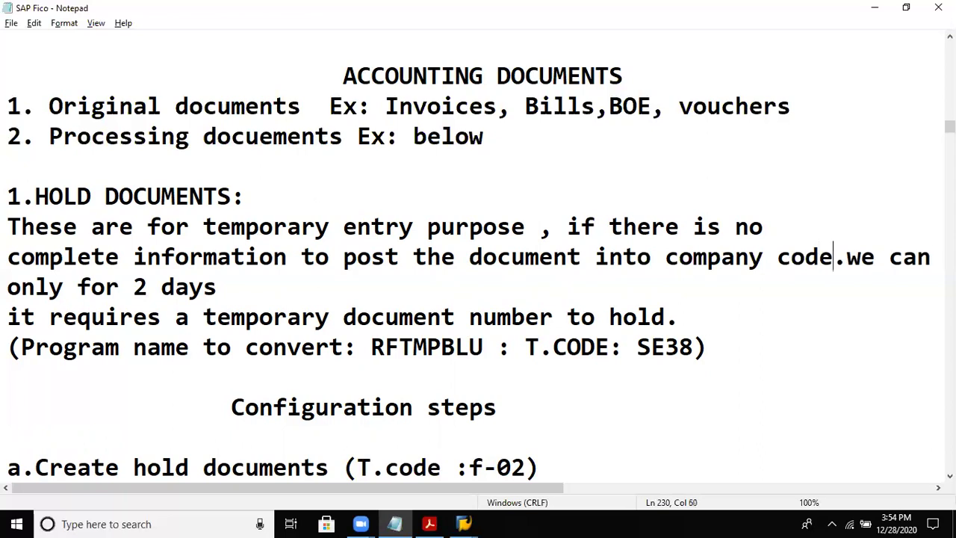
Reflow the hold definition so 'we can held it only for 2 days' sits on its own line
key("Right")
key("Right")
key("Left")
key("Return")
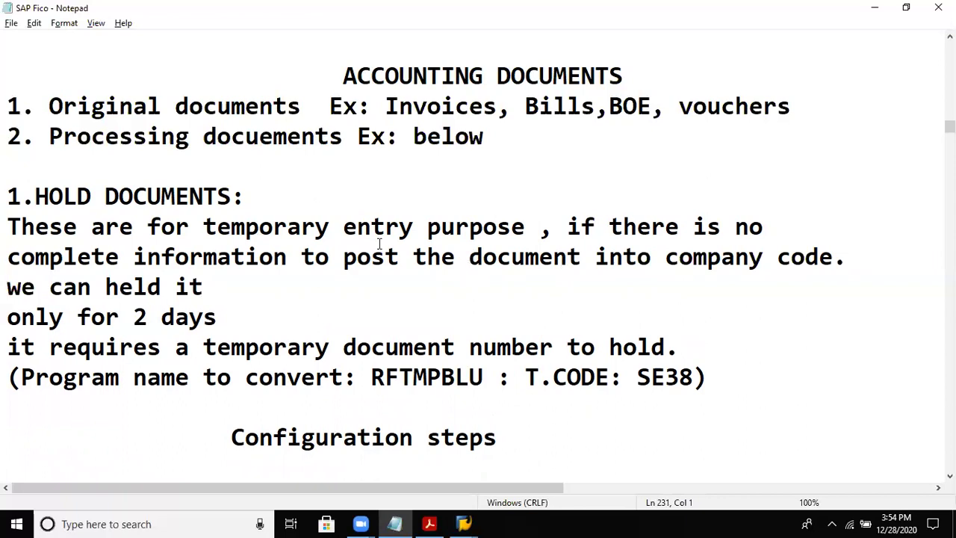
left_click(8, 319)
key("BackSpace")
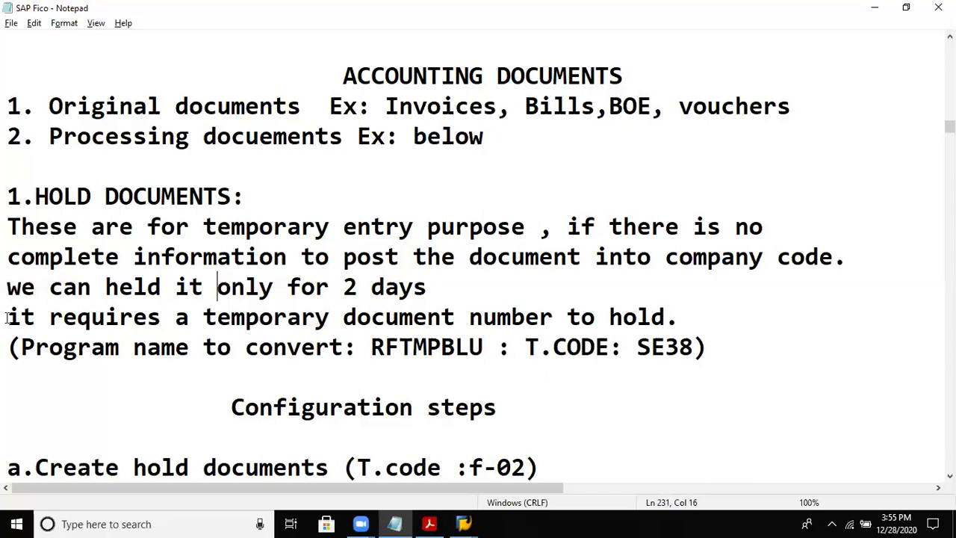
Scroll down to the configuration steps, then switch back to SAP
key("Down")
key("Down")
key("Down")
key("Down")
key("Down")
key("Down")
key("Down")
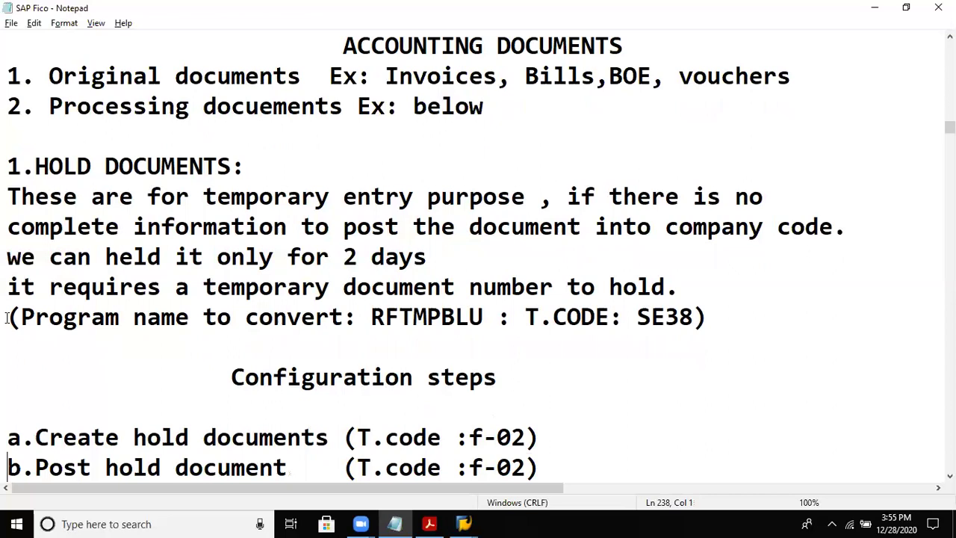
key("Down")
key("Down")
key("Down")
key("Down")
key("Down")
key("Down")
key("Down")
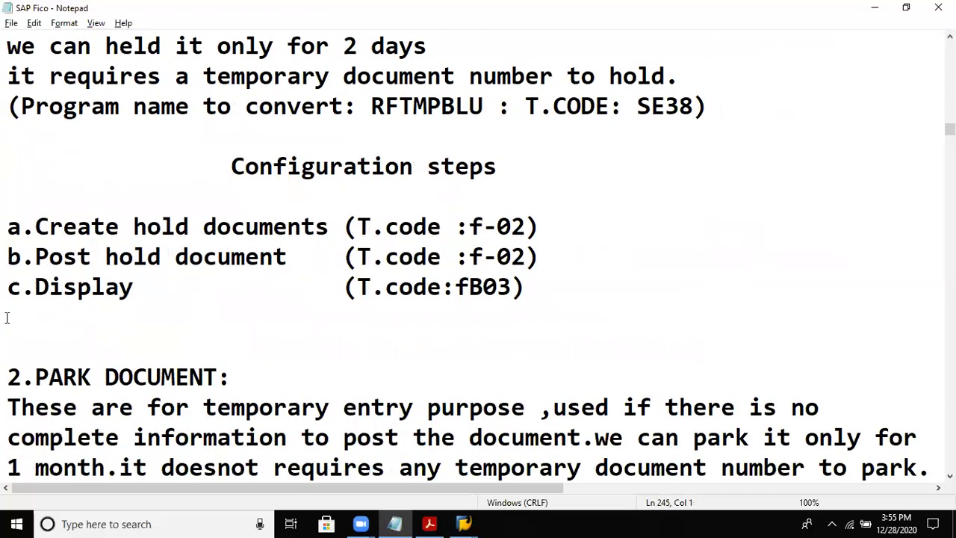
key("alt+Tab")
key("alt+Tab")
key("alt+Tab")
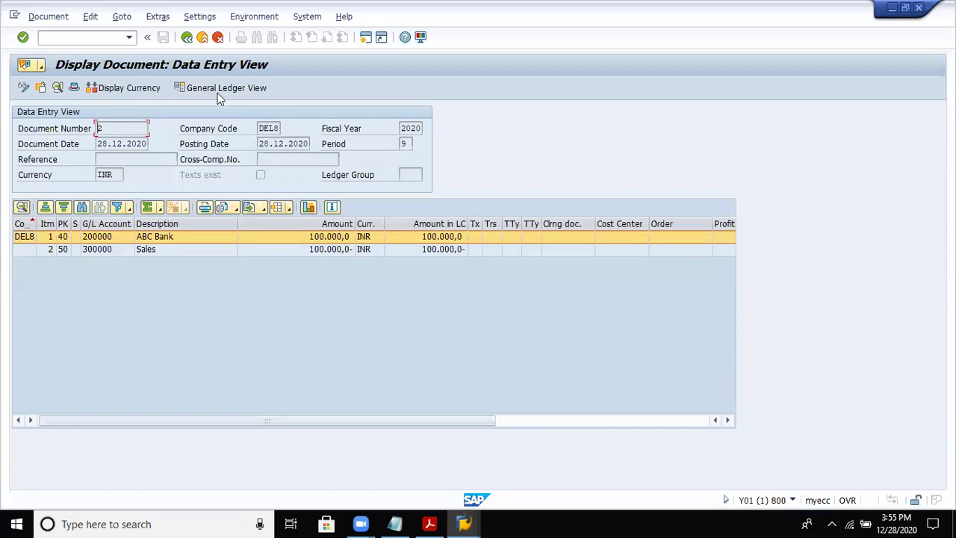
Back out to SAP Easy Access and select F-02 General Posting under General Ledger Document Entry
left_click(187, 38)
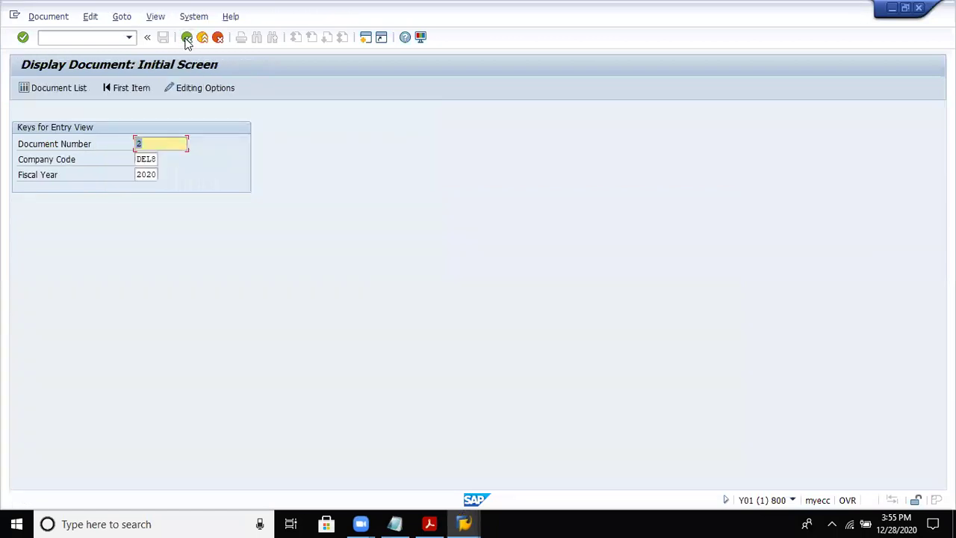
left_click(186, 37)
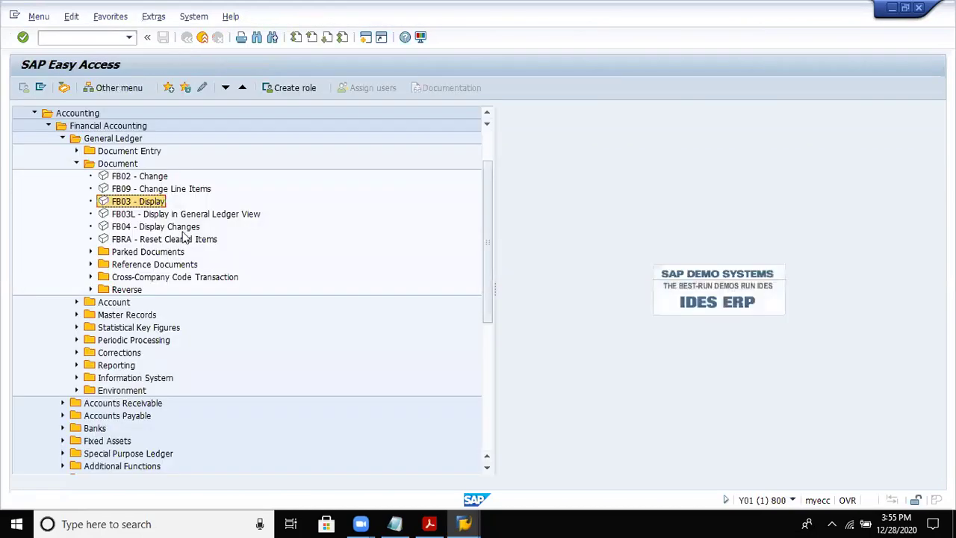
key("Up")
key("Up")
key("Up")
key("Left")
key("Up")
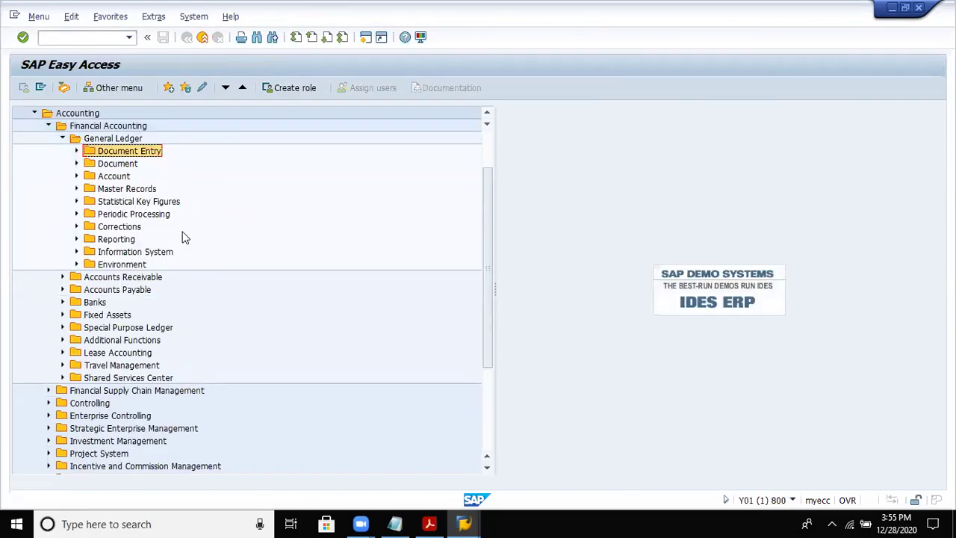
key("Right")
key("Down")
key("Down")
key("Down")
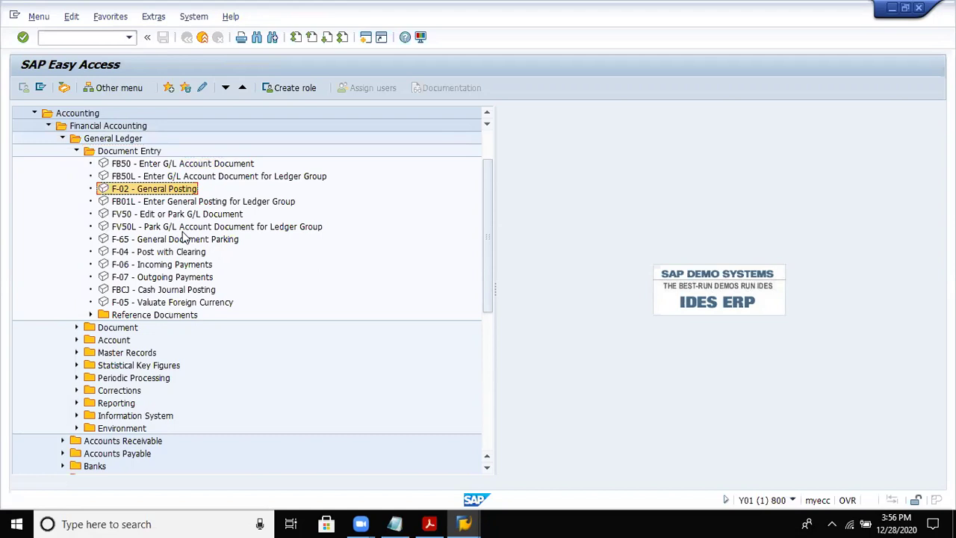
Start F-02 and fill the header with document date 28.12.2020
key("Return")
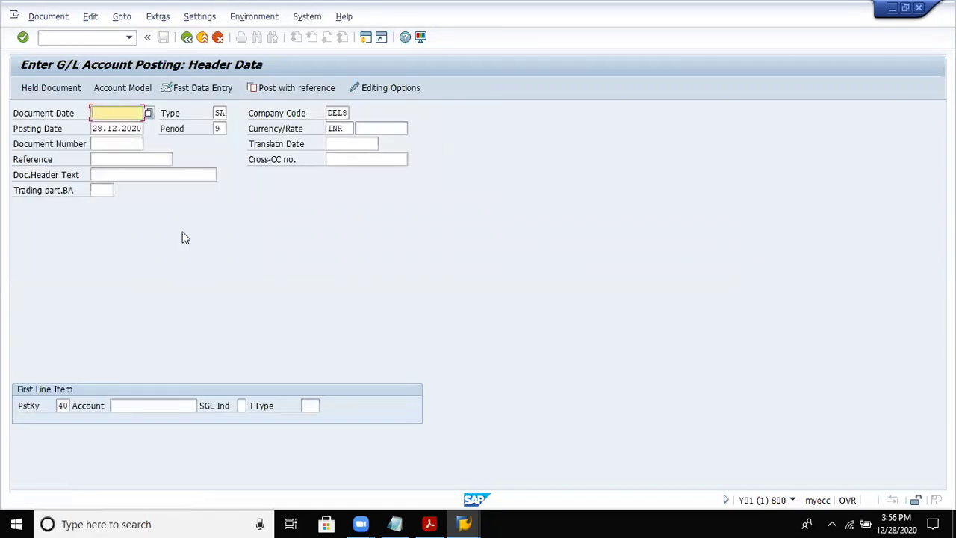
key("F4")
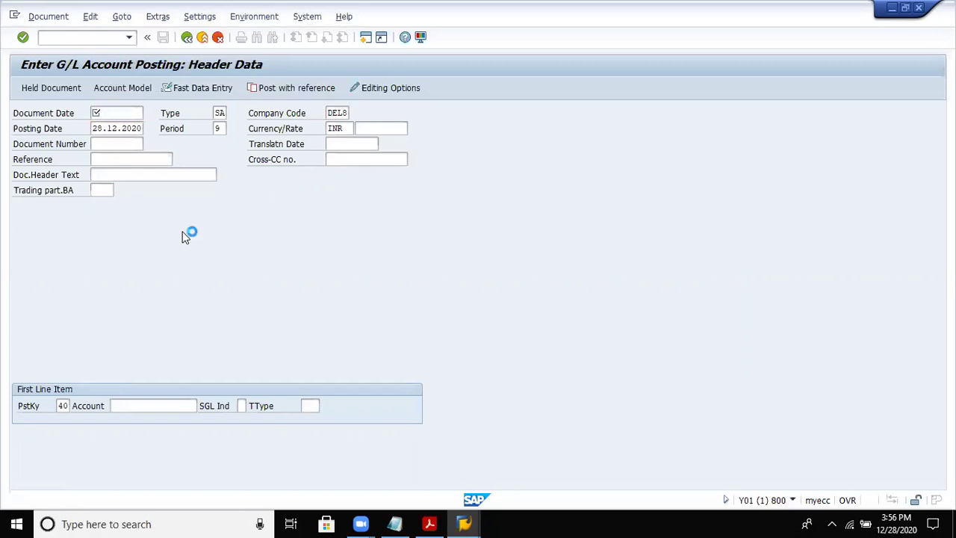
key("Return")
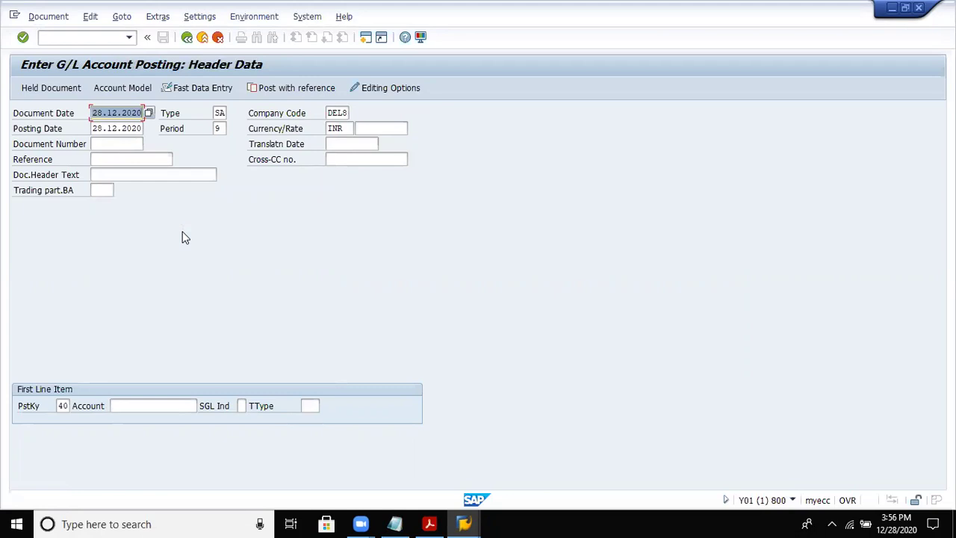
key("Tab")
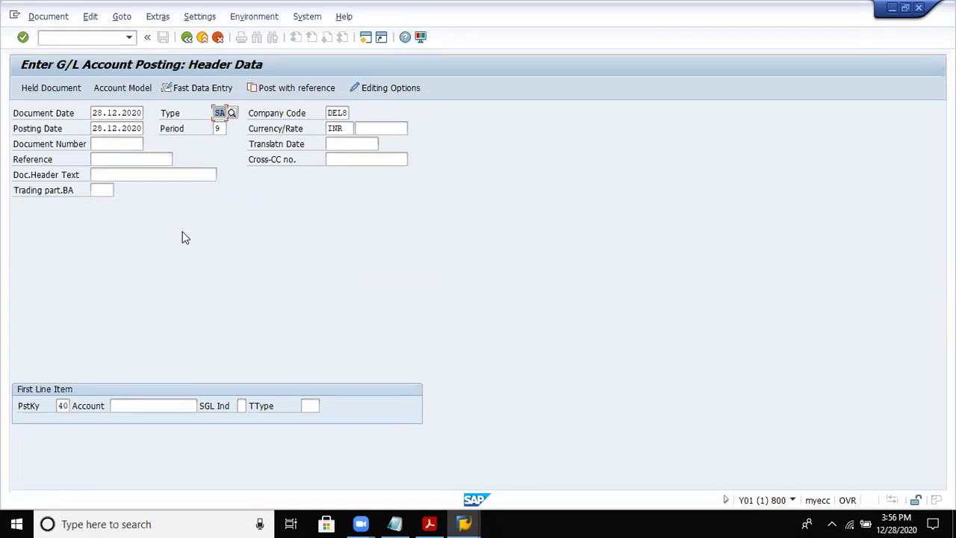
key("Tab")
key("Tab")
key("Tab")
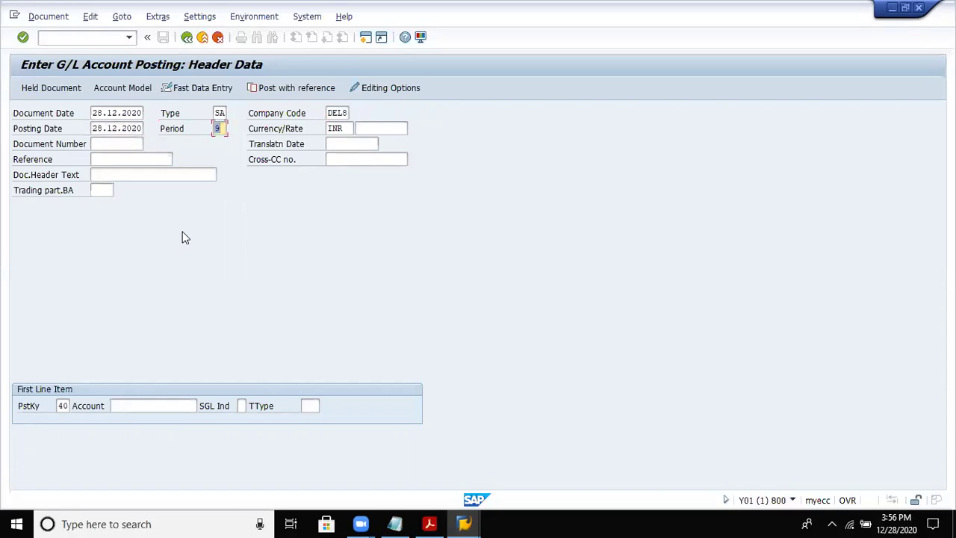
key("Tab")
key("Tab")
key("Tab")
key("Tab")
key("Tab")
key("Tab")
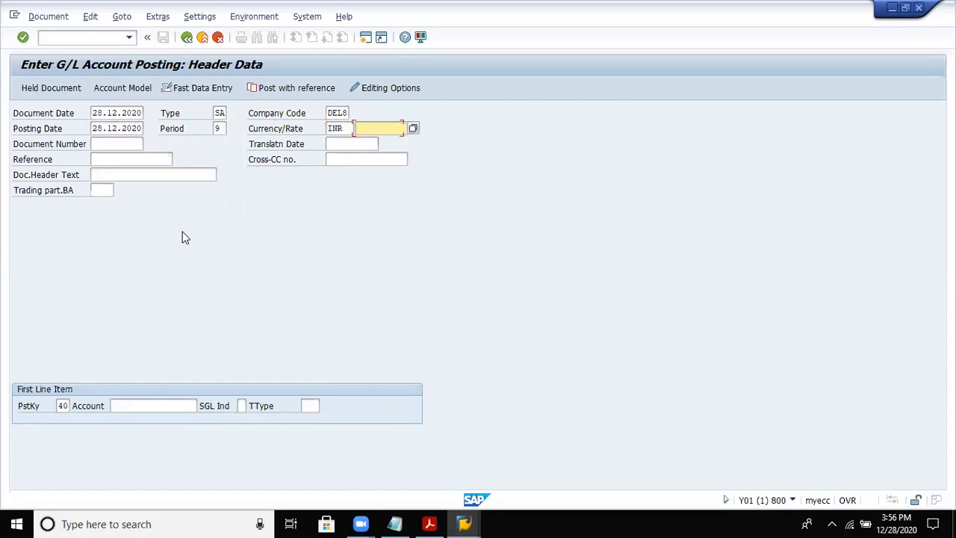
key("Tab")
key("Tab")
key("Tab")
key("Tab")
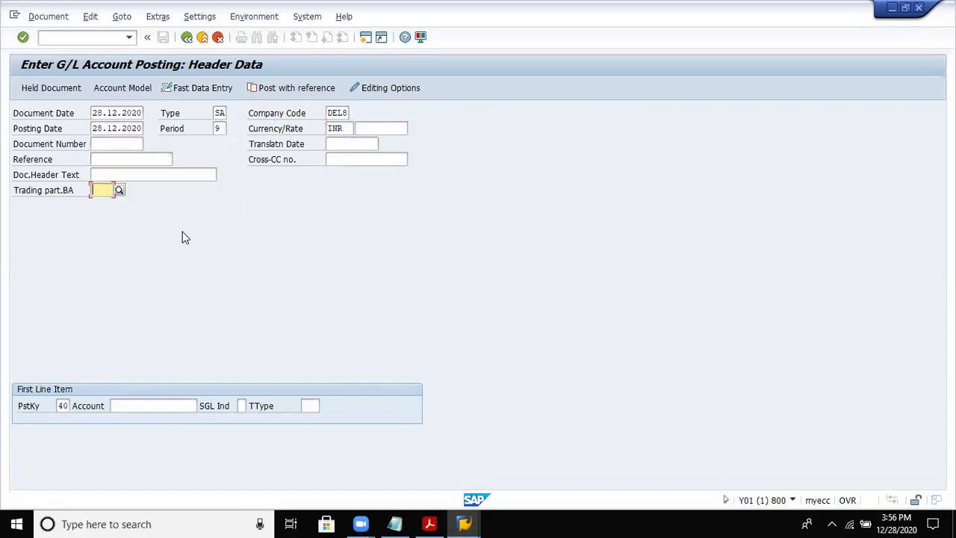
Choose G/L account 400000 Rent paid A/c for the posting key 40 line and open its item screen
key("Return")
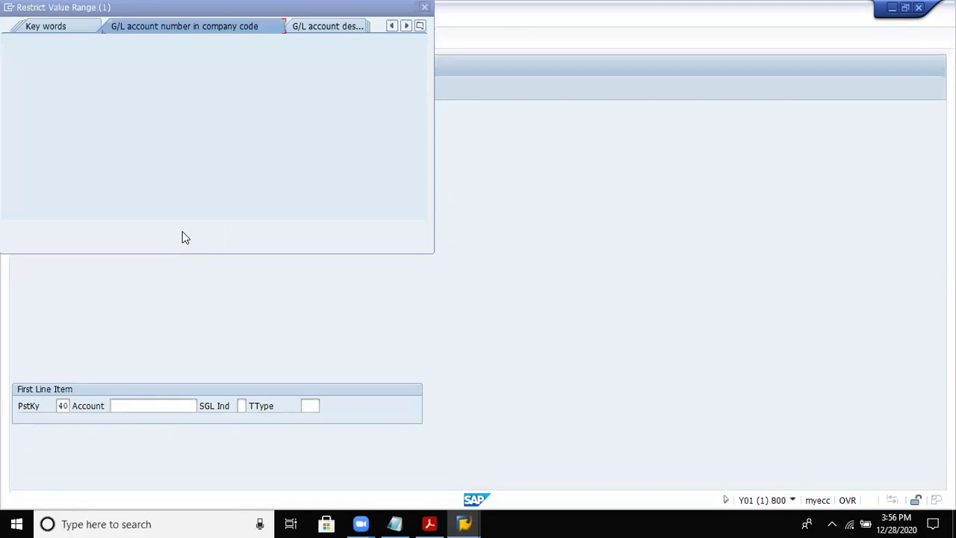
key("Return")
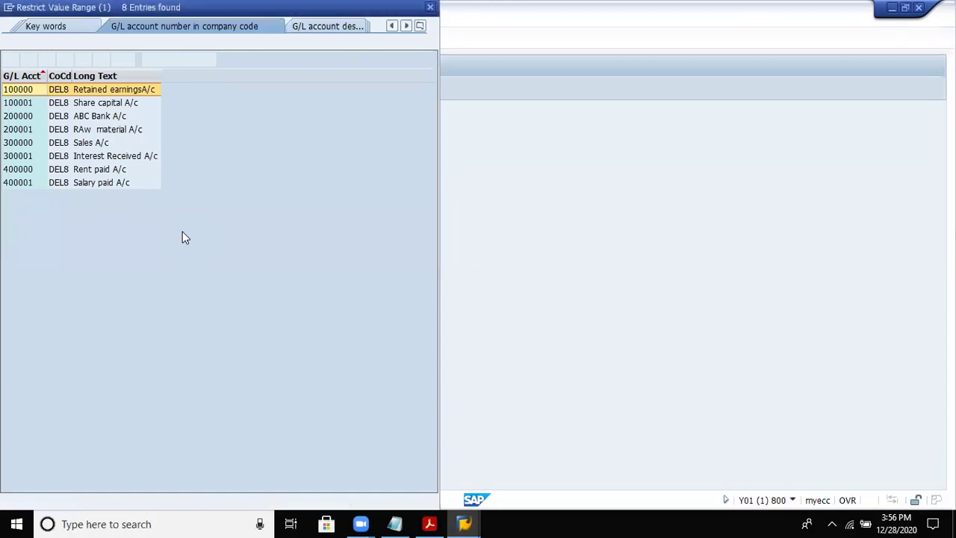
key("Down")
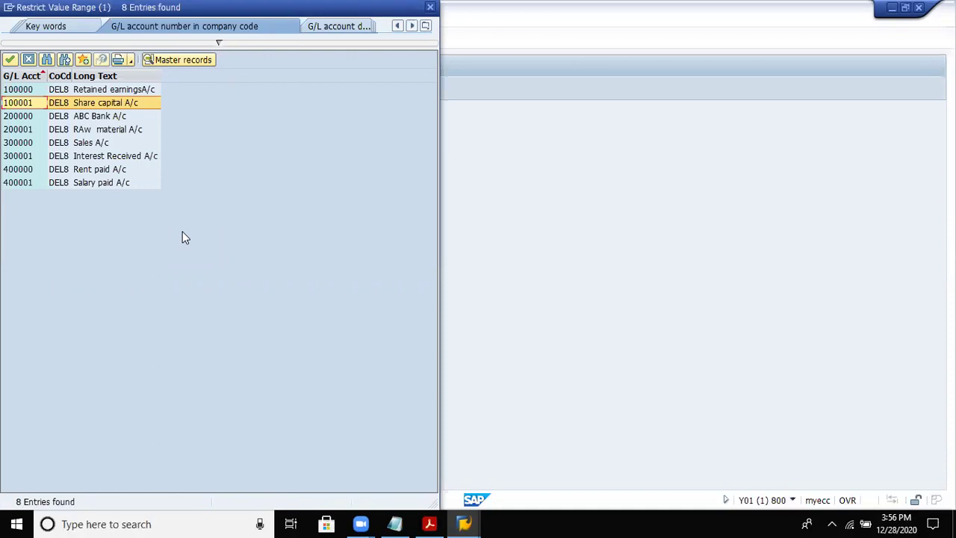
key("Down")
key("Down")
key("Down")
key("Down")
key("Down")
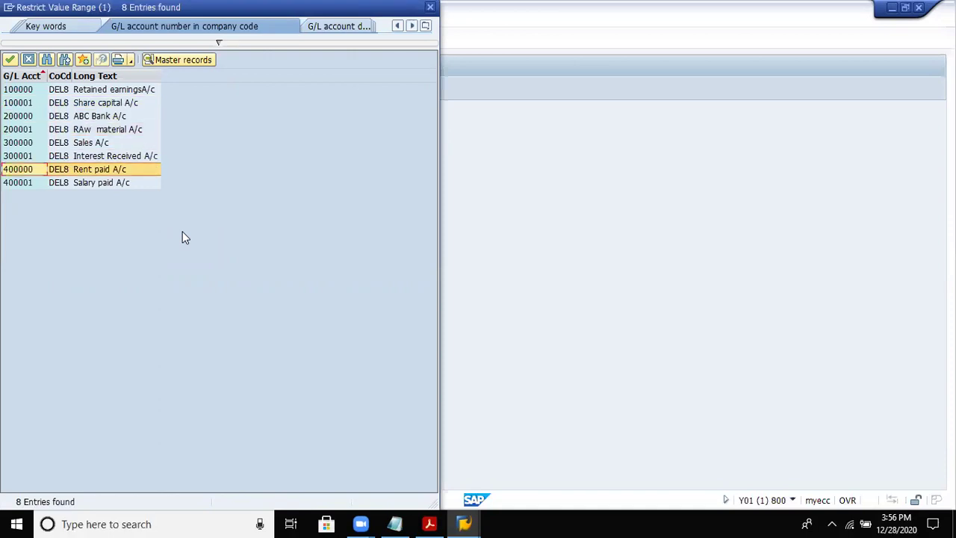
key("Return")
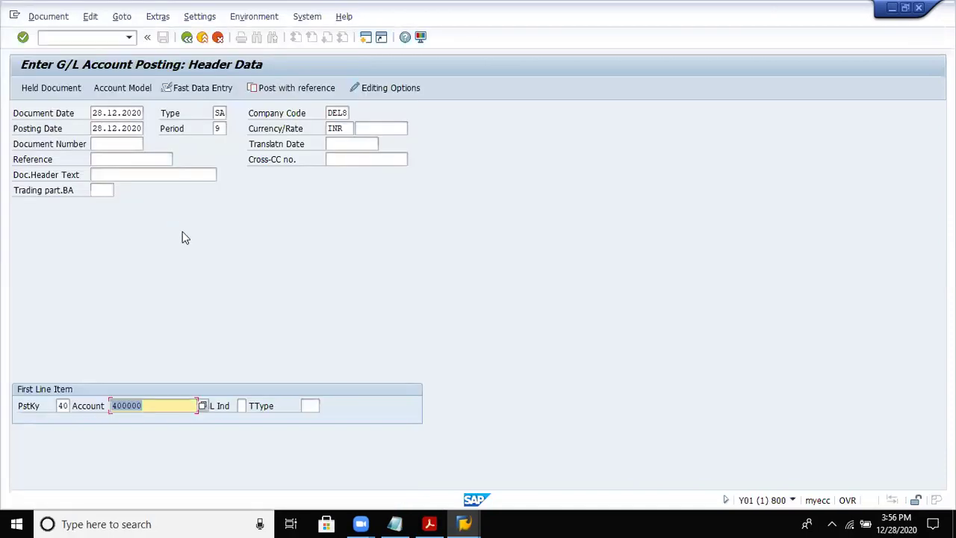
key("Return")
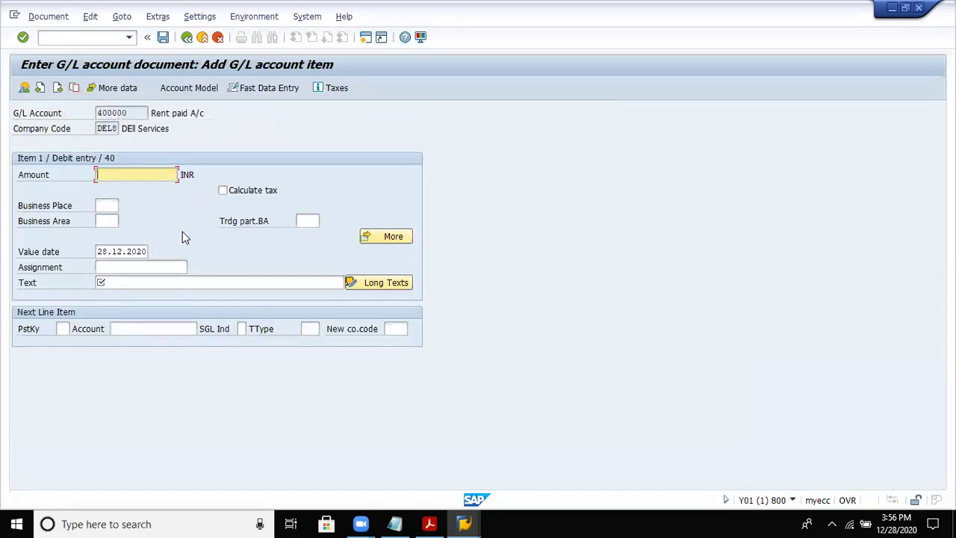
Enter 50000 INR with text 'being document held for incomplete information', then posting key 50 next
type("50000")
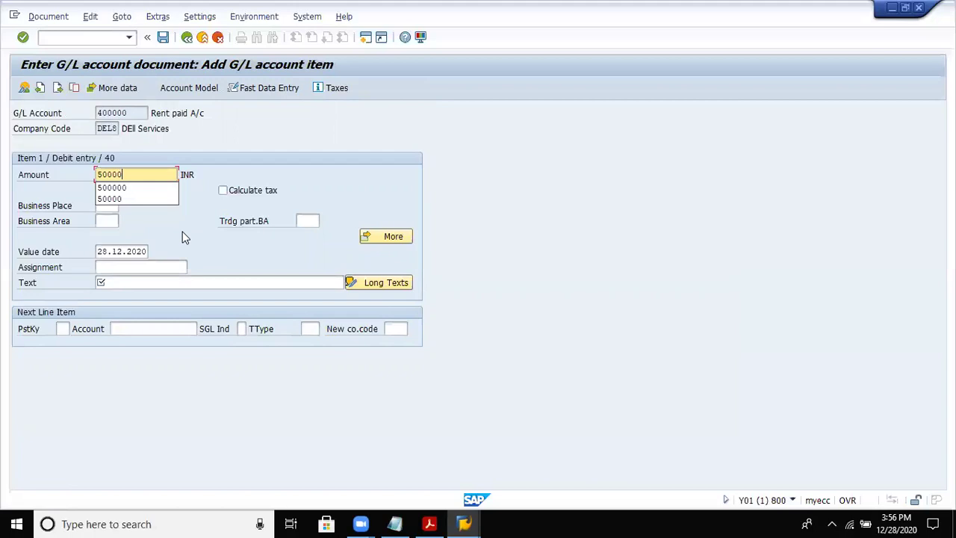
key("Down")
key("Down")
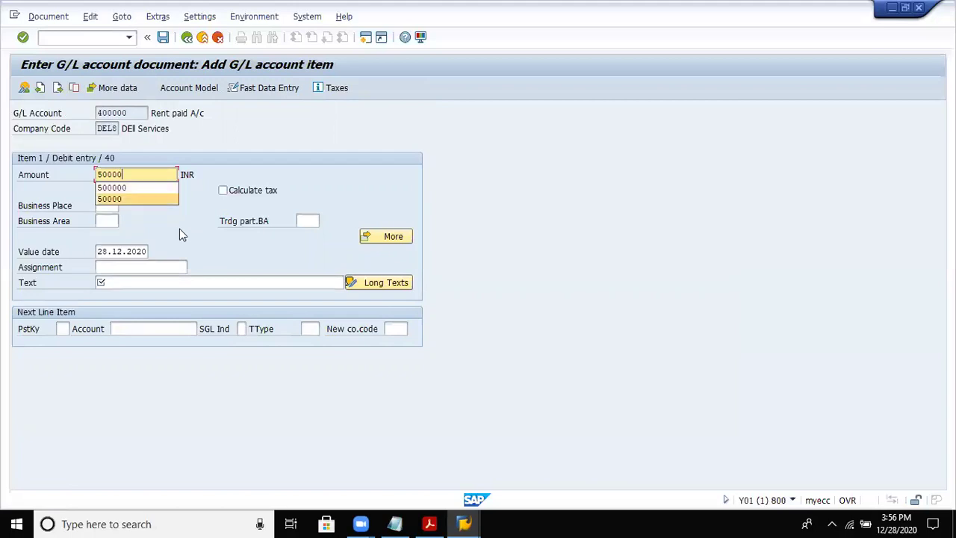
left_click(181, 283)
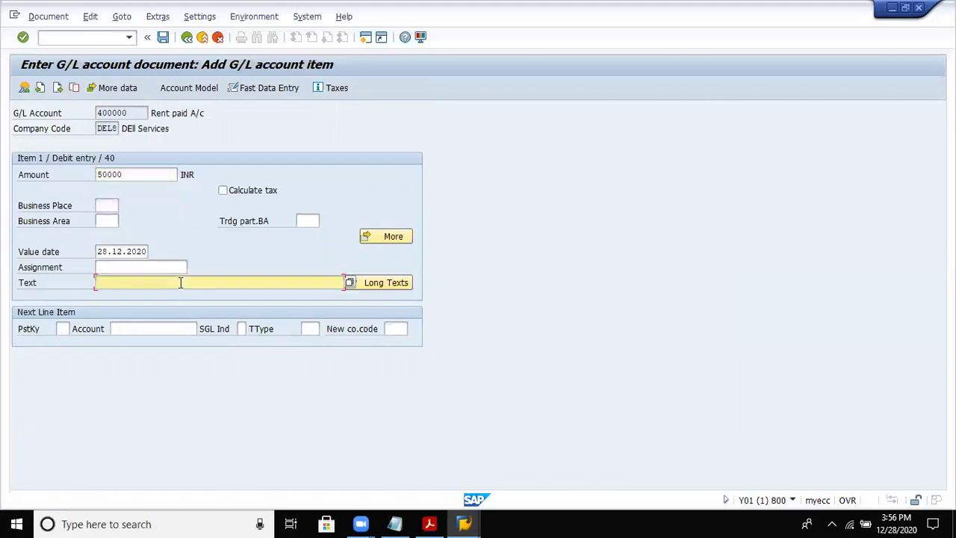
type("being ")
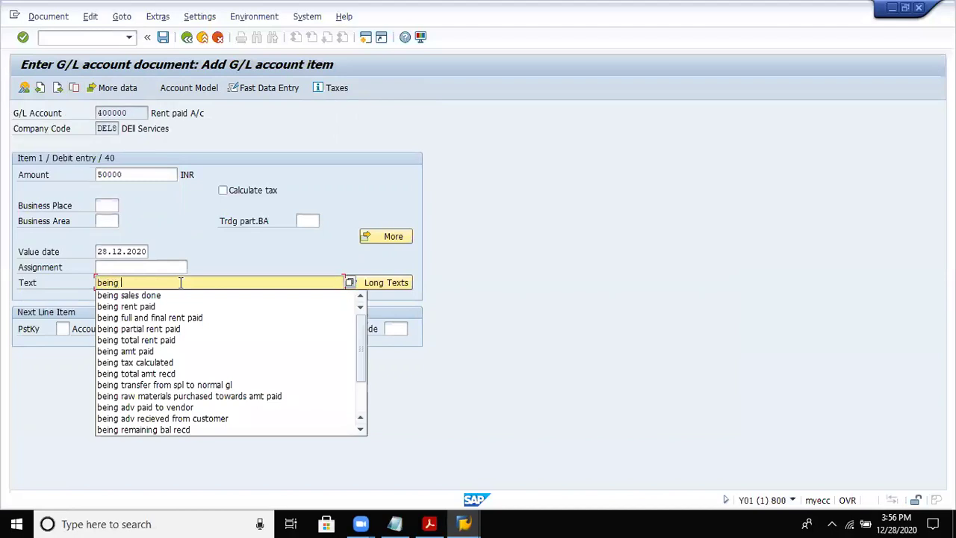
type("docu")
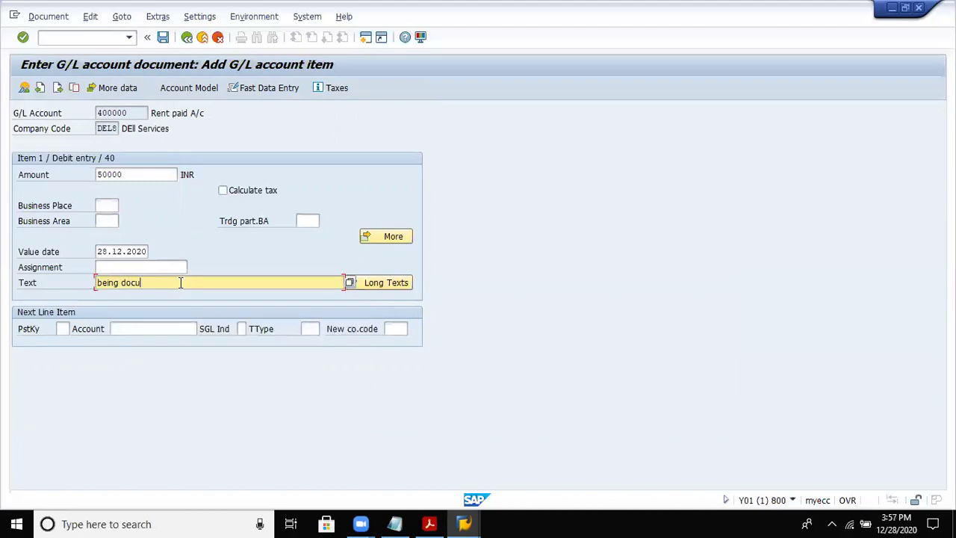
type("ment d")
key("BackSpace")
key("BackSpace")
type("hel")
key("BackSpace")
type("ld for incomplete ")
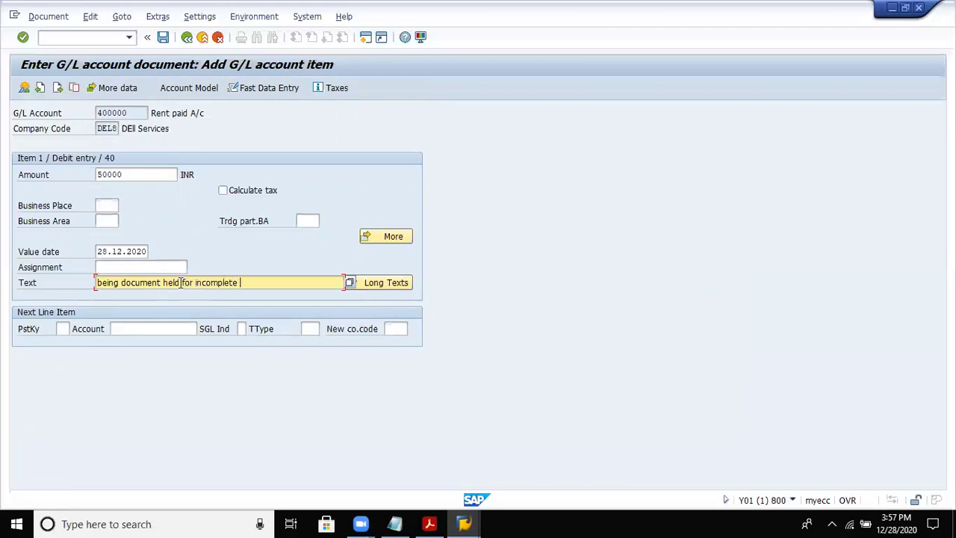
type("information")
left_click(64, 328)
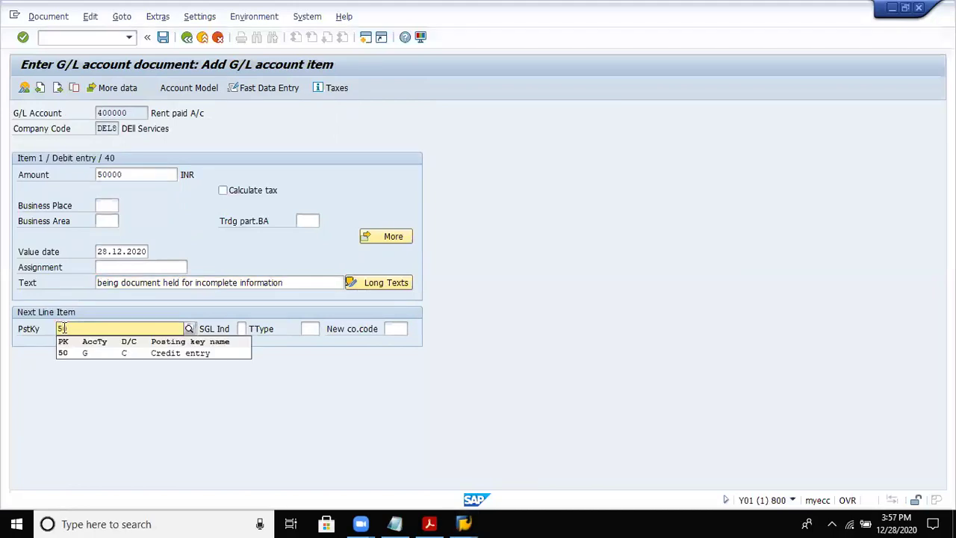
key("Return")
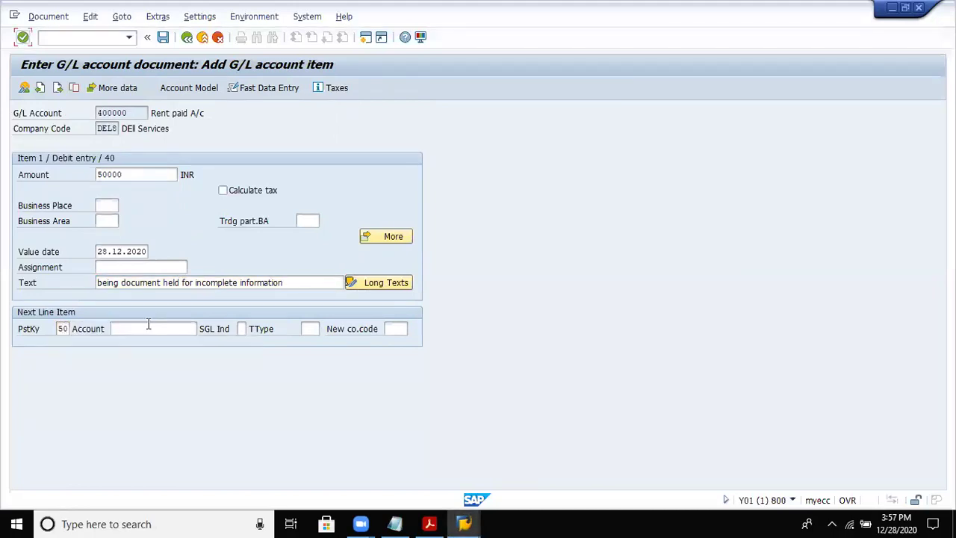
Select ABC Bank A/c 200000 as the credit line's account
left_click(148, 327)
left_click(202, 328)
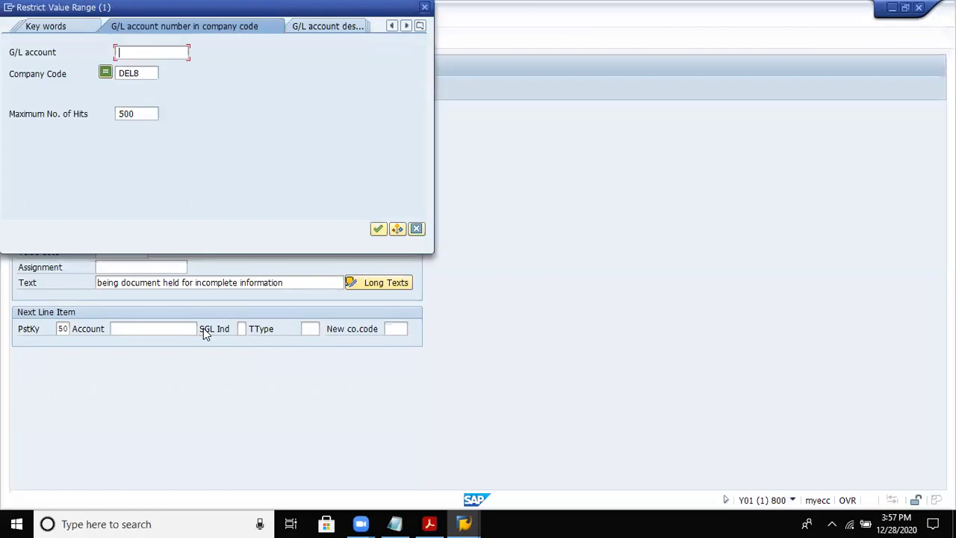
key("Return")
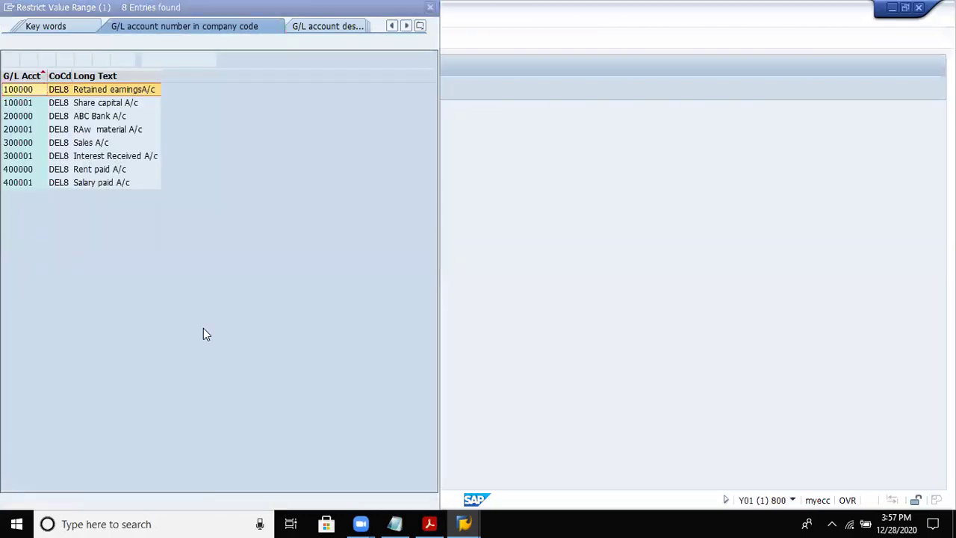
key("Down")
key("Down")
key("Down")
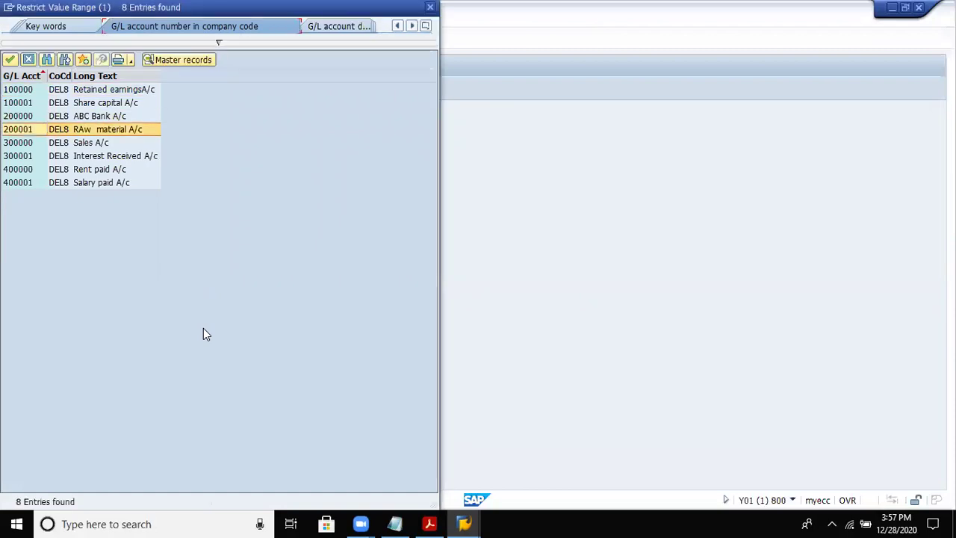
key("Up")
key("Return")
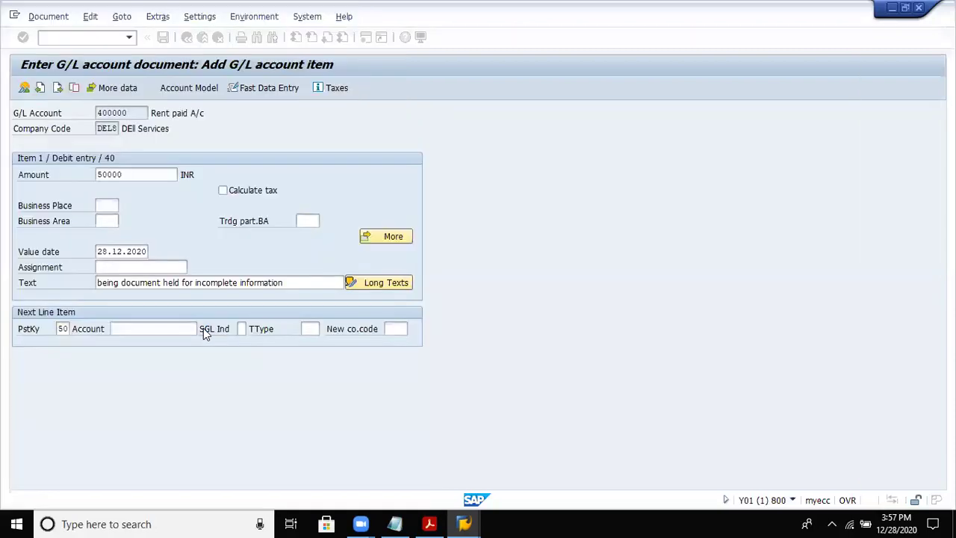
key("Return")
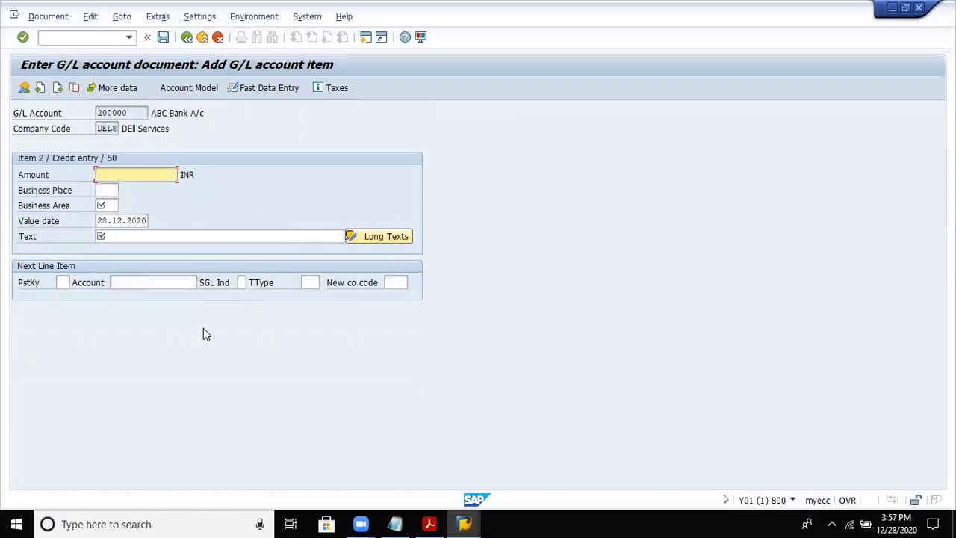
Give the credit line amount * (balancing 50.000,0), business area DELI, and text + copied
type("*")
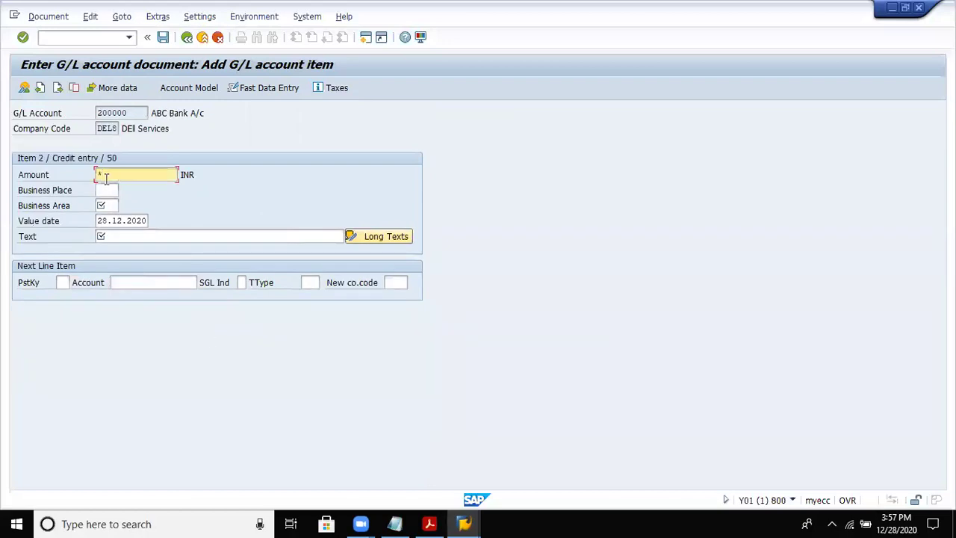
left_click(105, 205)
type("de")
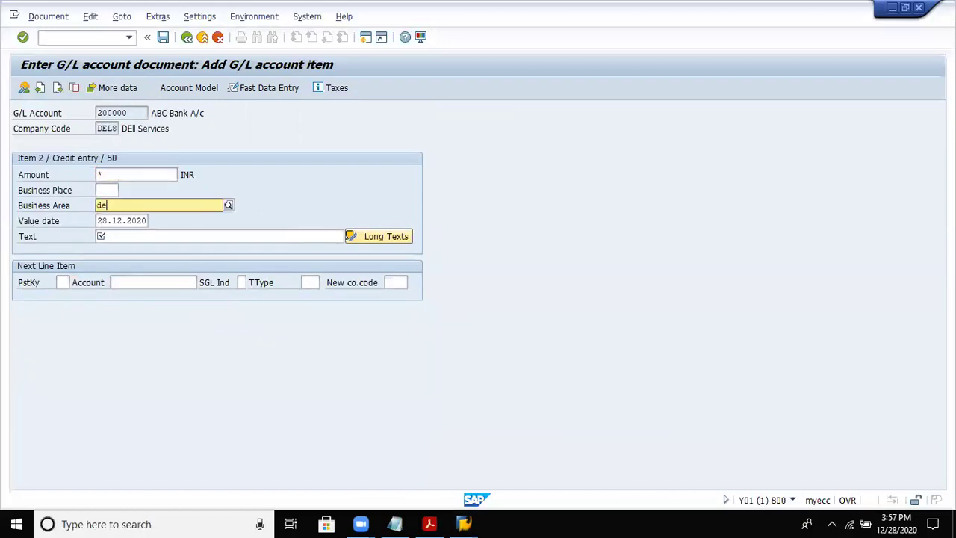
type("li")
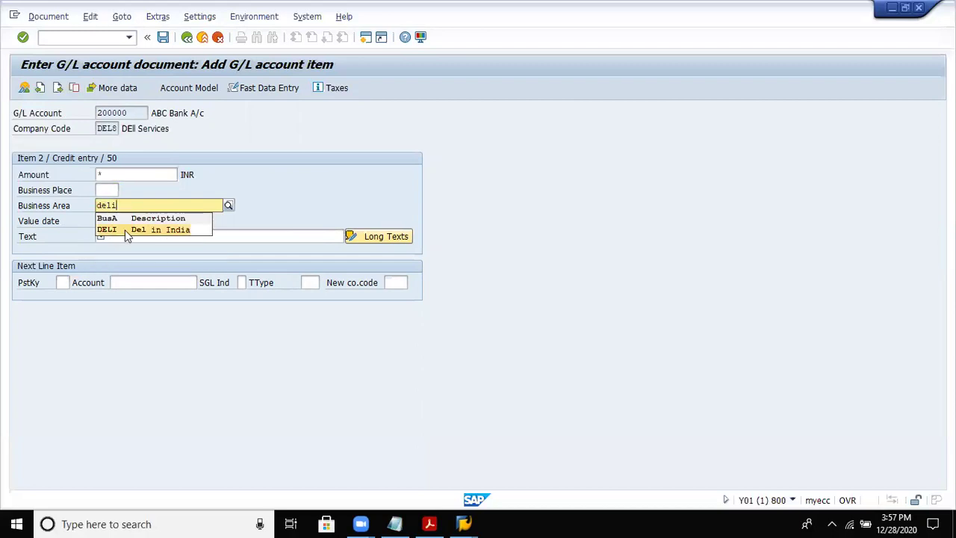
left_click(124, 230)
left_click(120, 238)
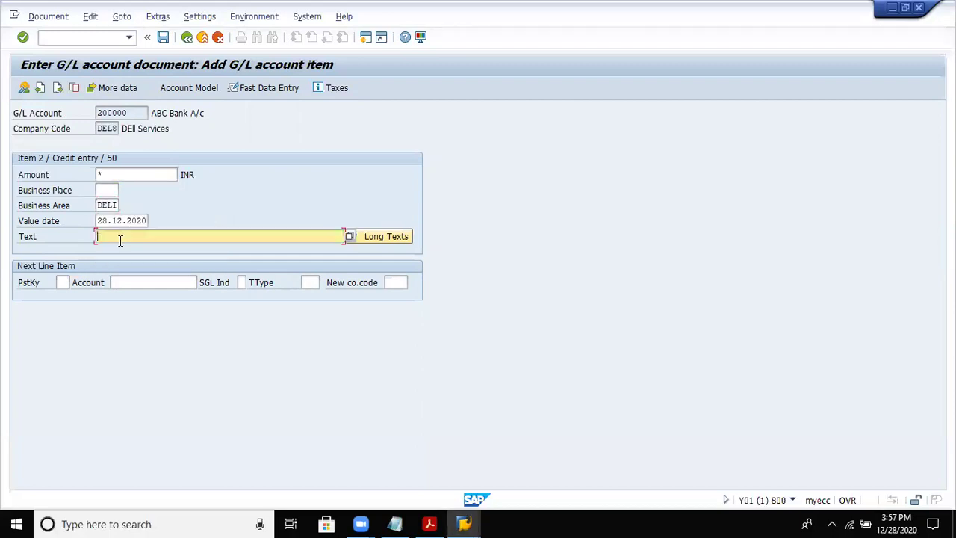
type("+")
key("Return")
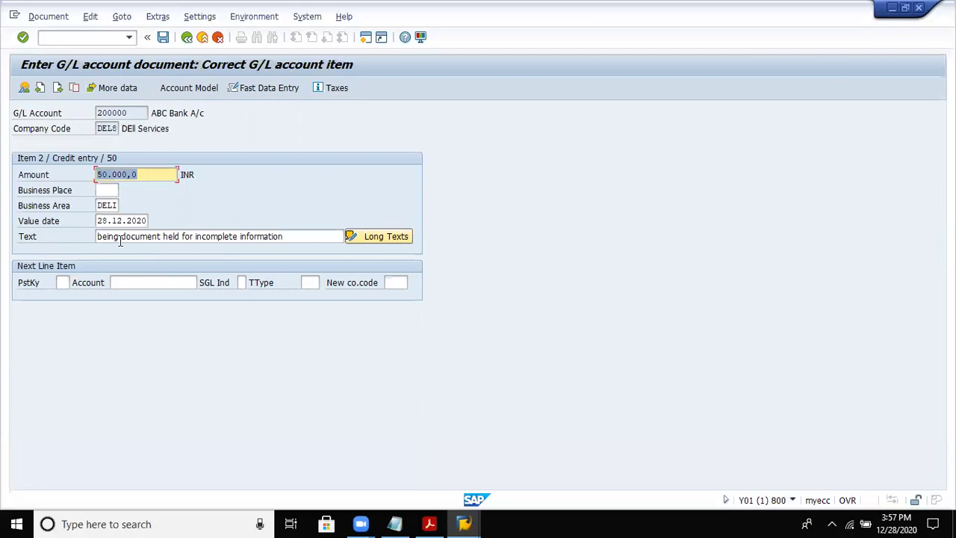
left_click(50, 18)
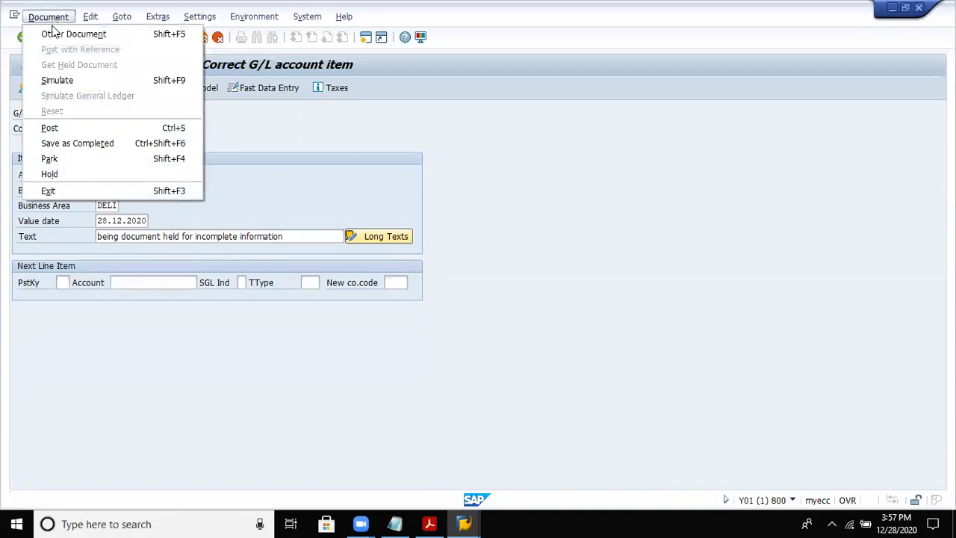
Hold the document under temporary document number 500
left_click(63, 176)
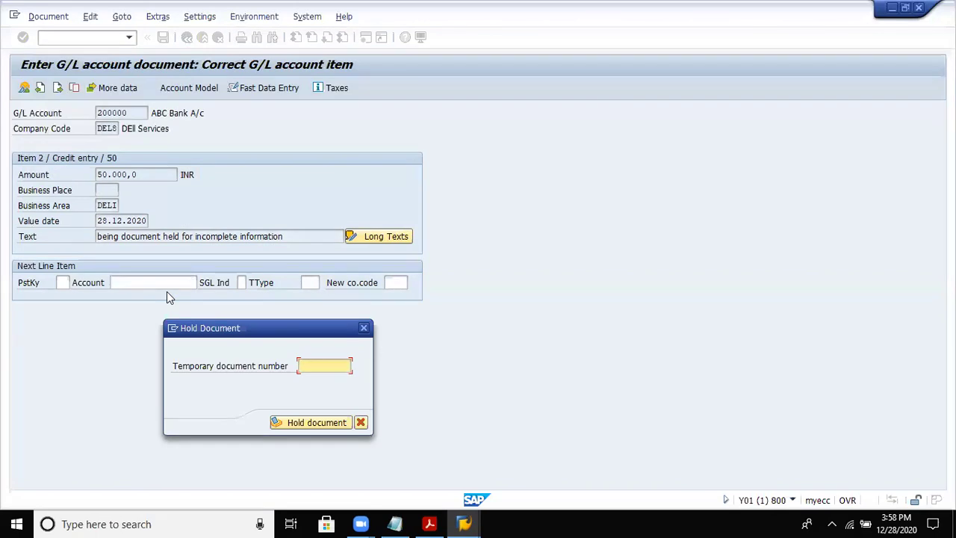
type("500")
key("Return")
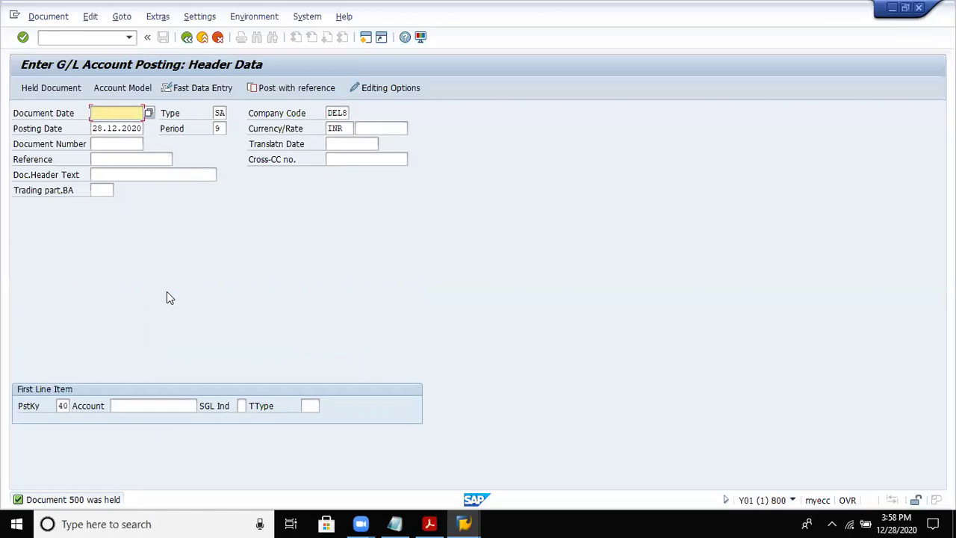
key("alt+Tab")
key("Tab")
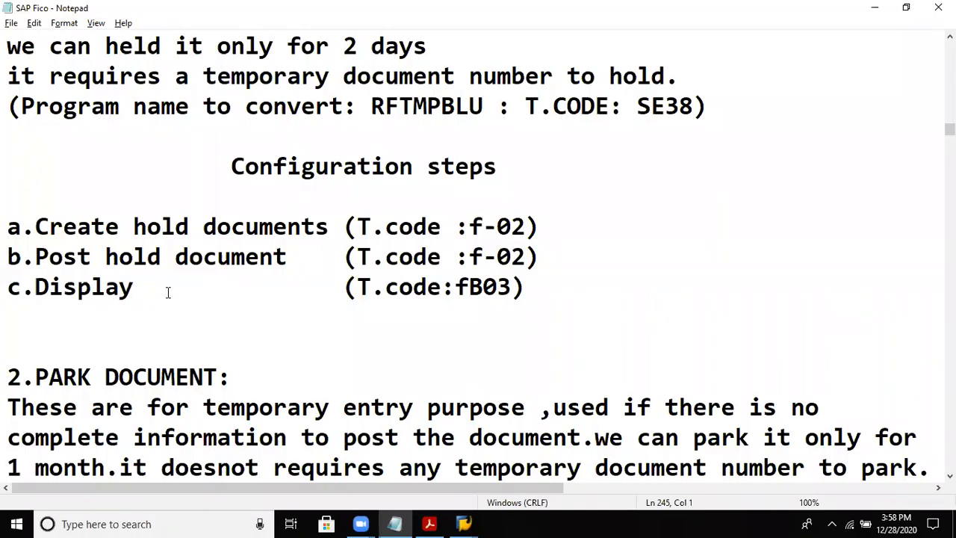
key("alt+Tab")
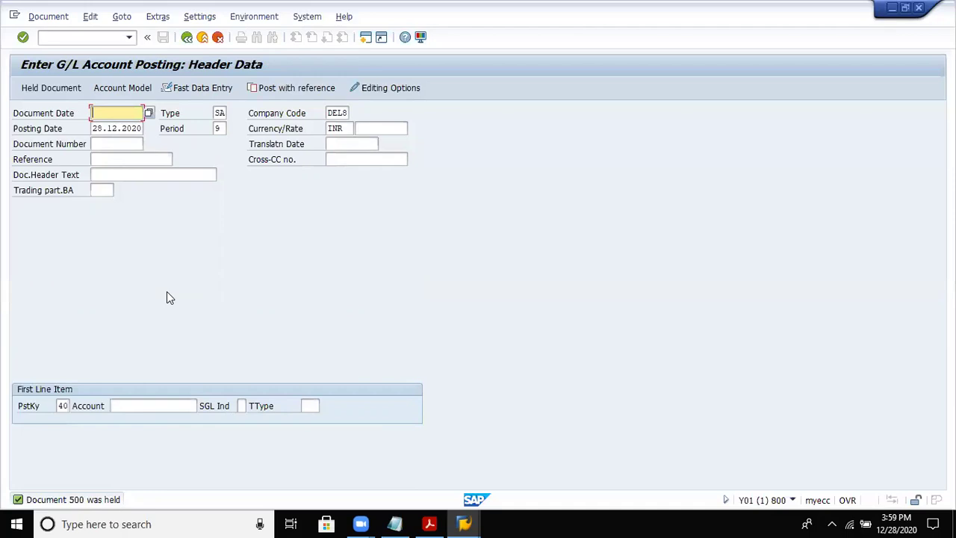
Leave the unfinished posting entry and discard its entered data
key("F3")
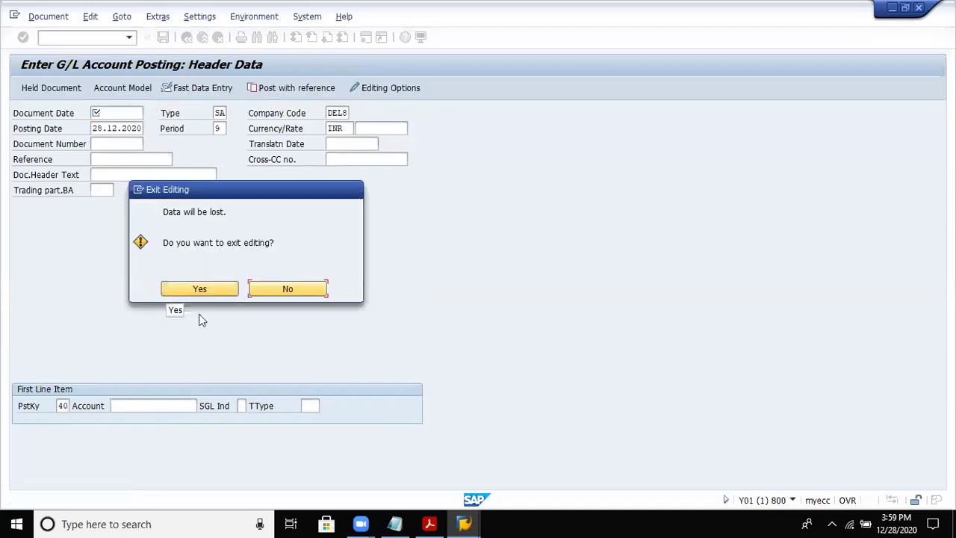
left_click(217, 292)
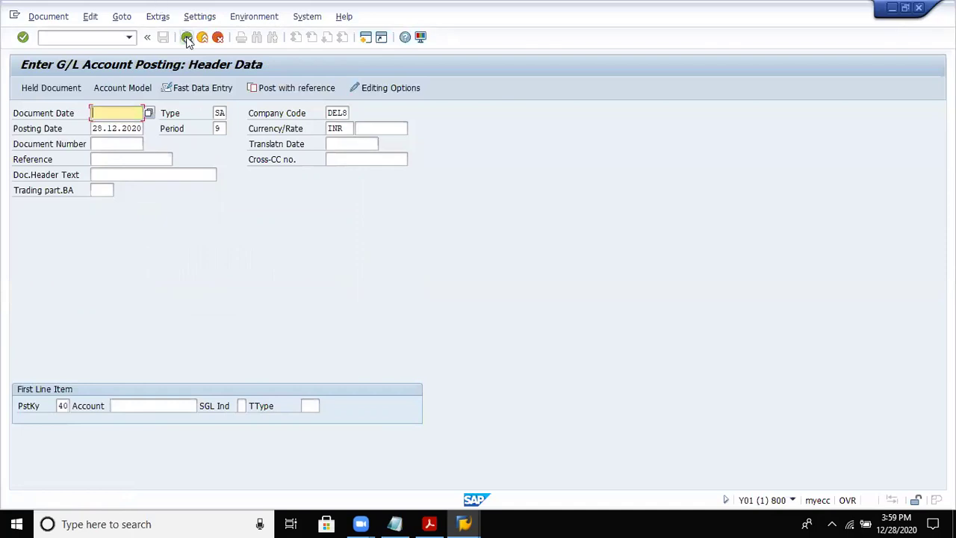
left_click(186, 39)
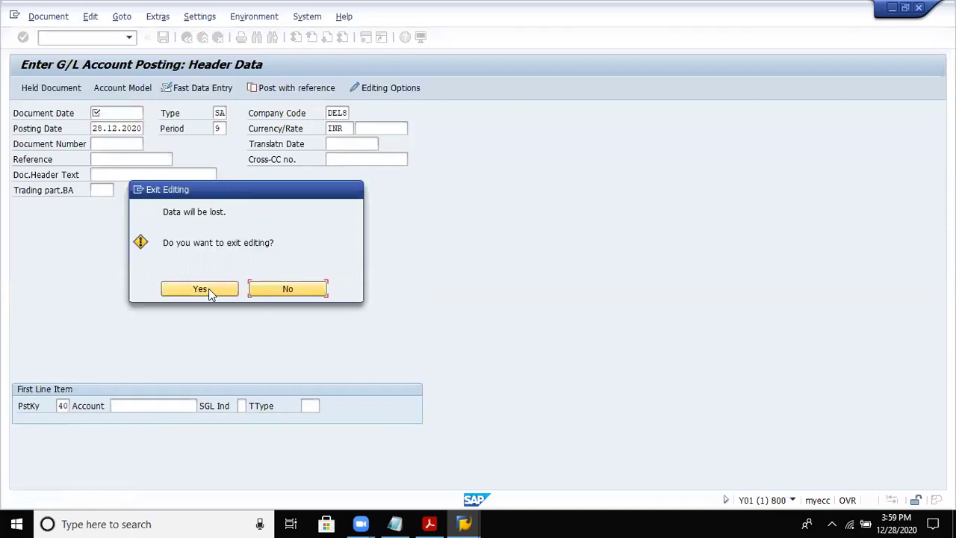
left_click(208, 290)
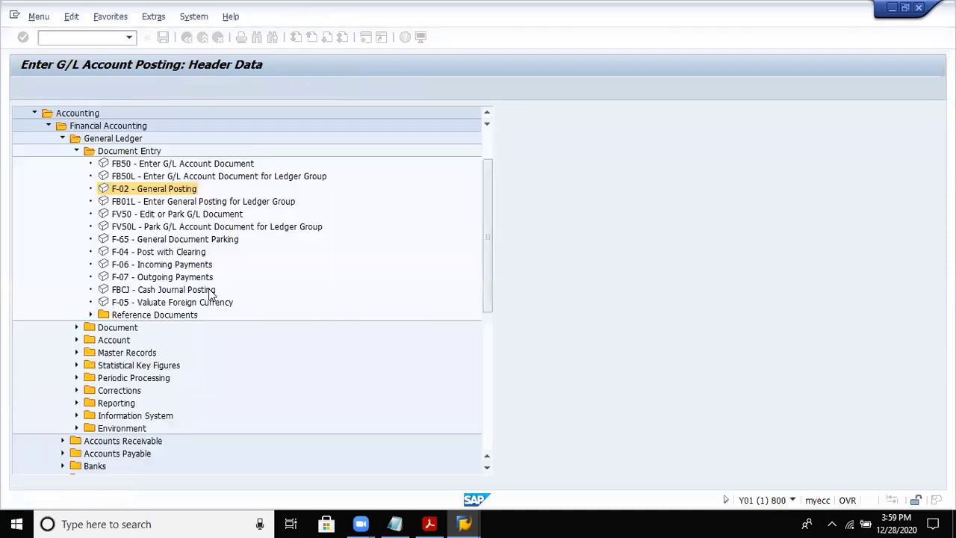
Restart F-02 General Posting with document date 28.12.2020 in the header
double_click(146, 189)
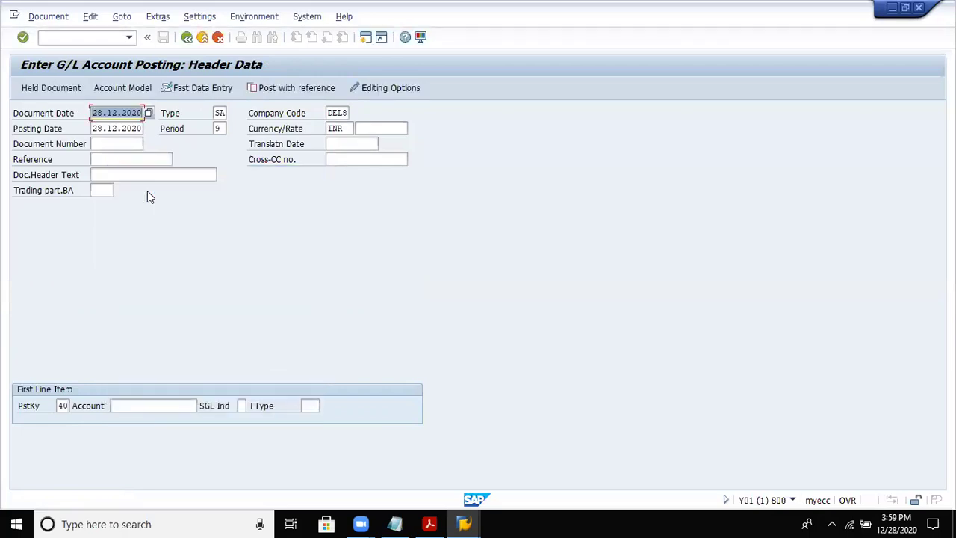
key("Tab")
key("Tab")
key("Tab")
key("Tab")
key("Tab")
key("Tab")
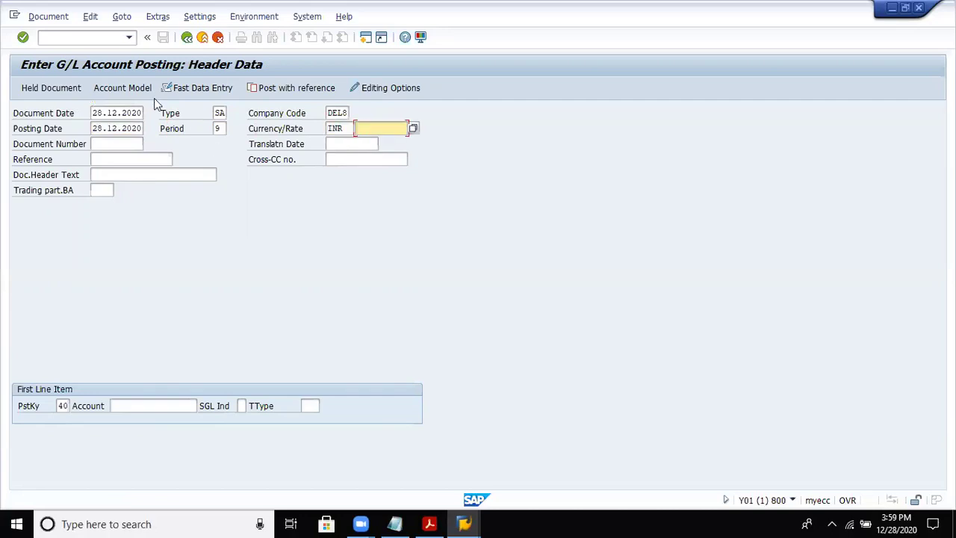
left_click(60, 19)
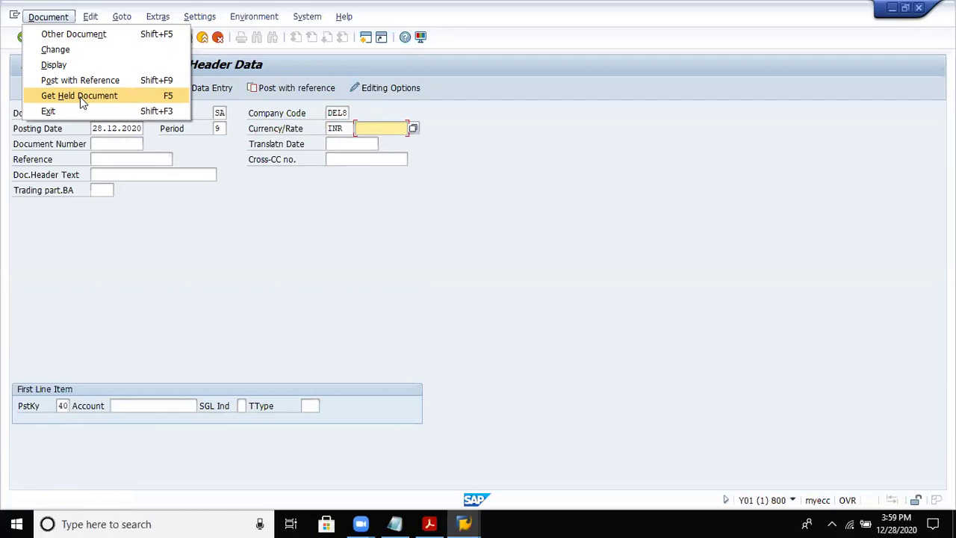
Get held document 500 to load its Rent paid and ABC Bank lines of 50.000,0 INR
left_click(80, 97)
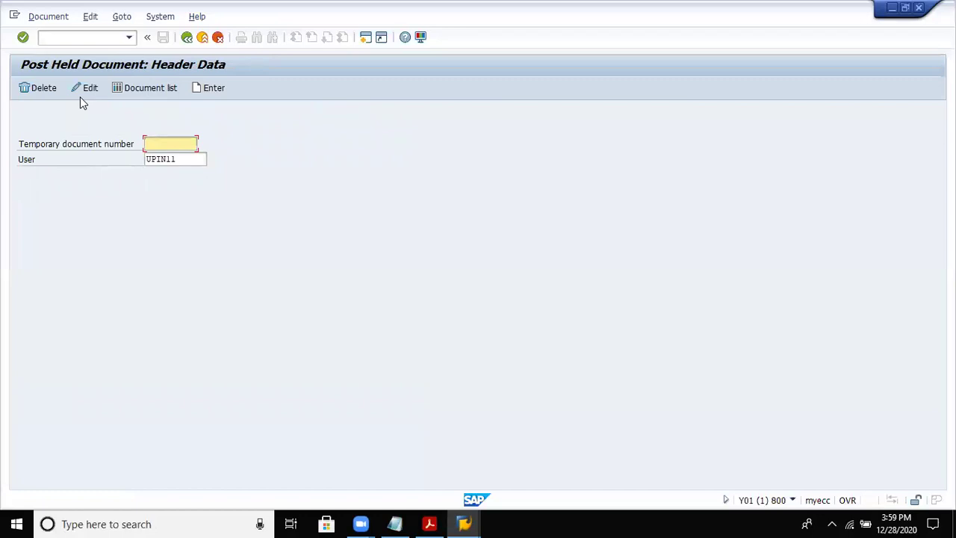
type("500")
key("Return")
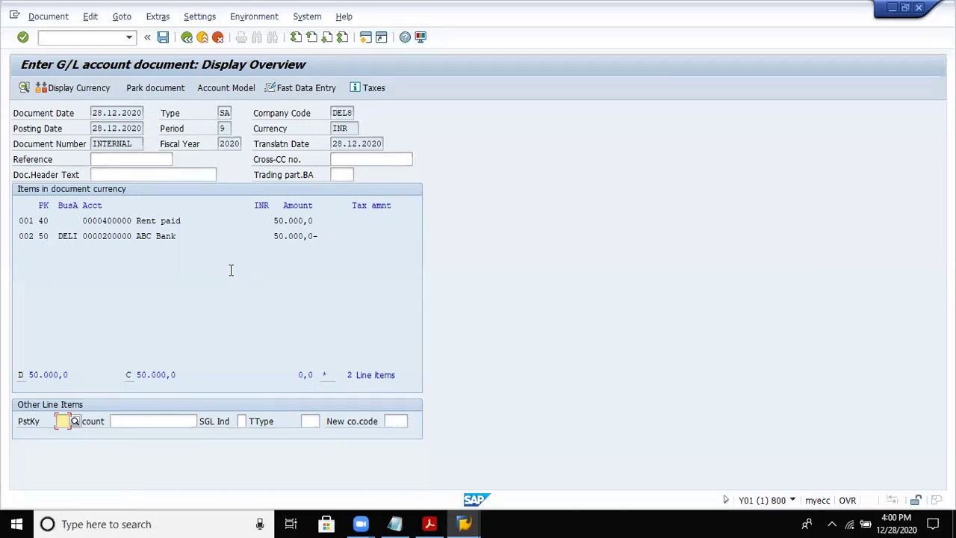
Run a posting simulation of held document 500
left_click(49, 17)
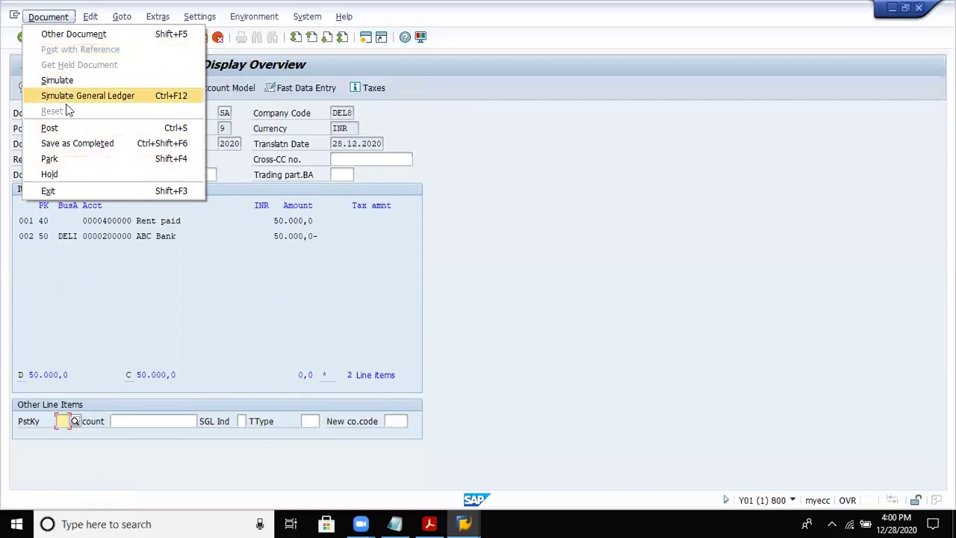
mouse_move(92, 16)
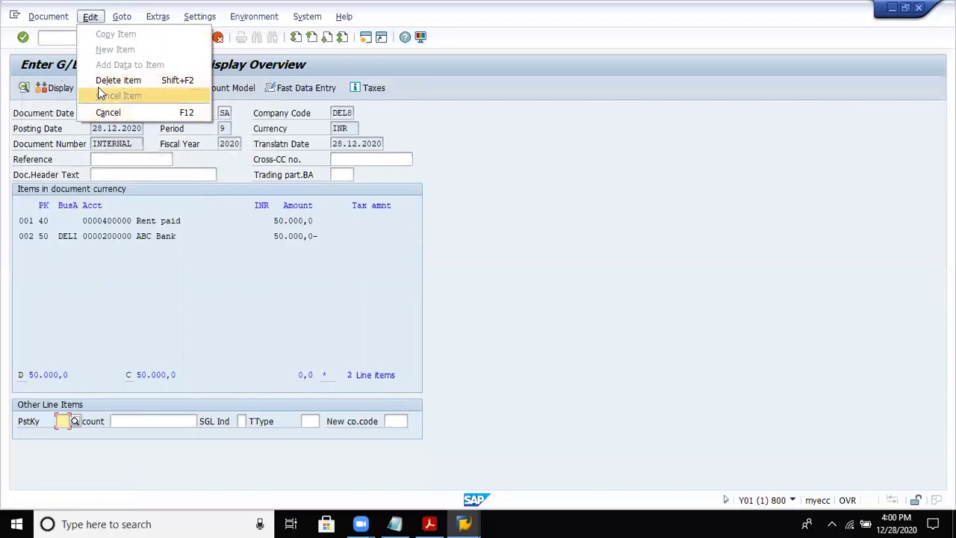
left_click(53, 18)
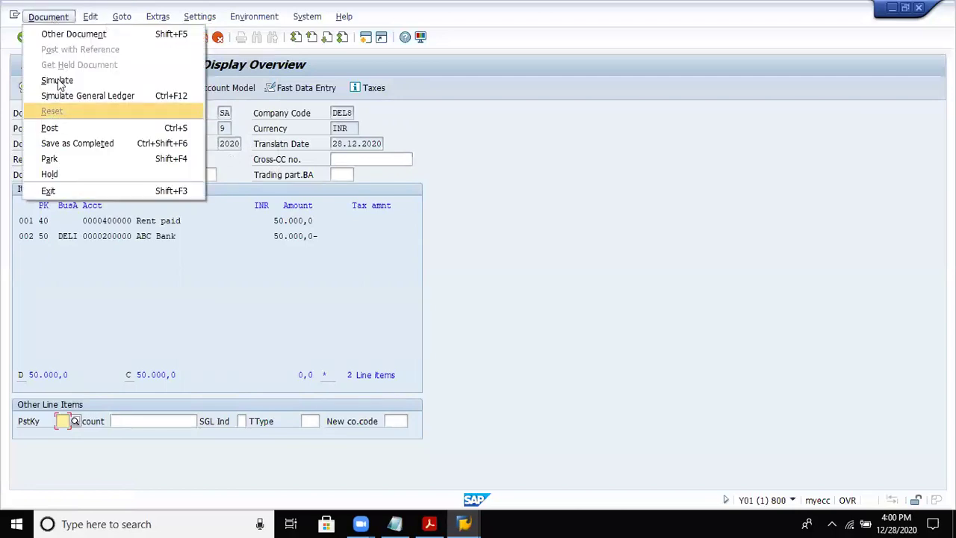
left_click(58, 80)
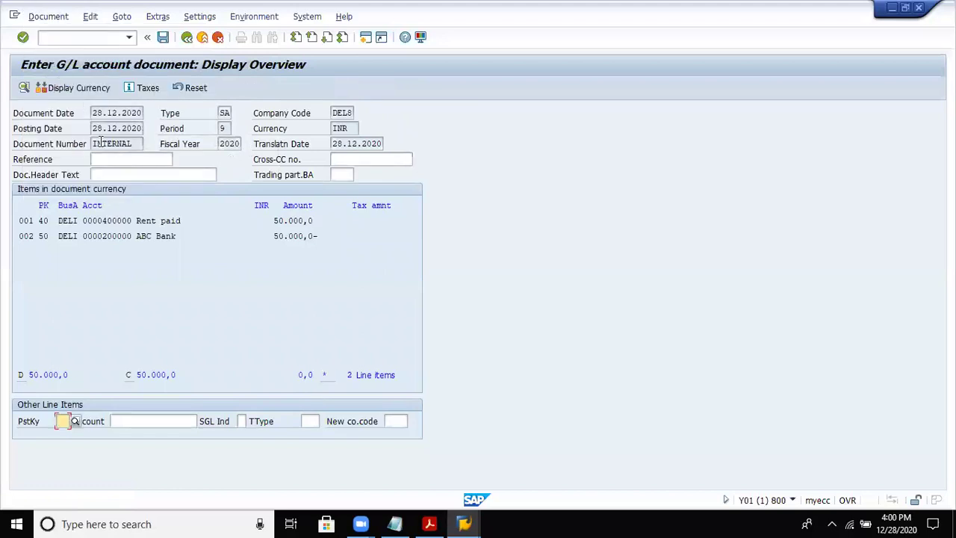
Simulate the general ledger entries, confirm a 0,0 INR balance, and return to the overview
left_click(49, 19)
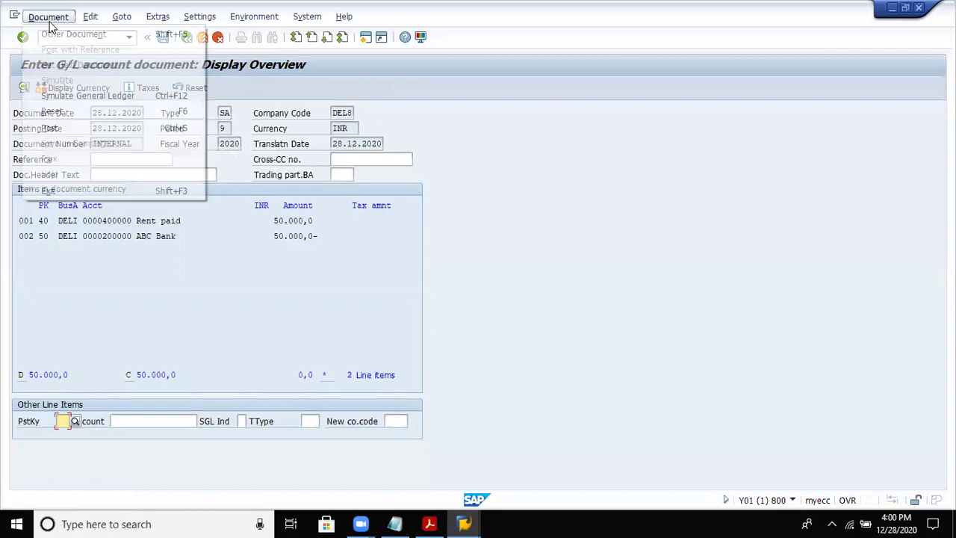
left_click(59, 91)
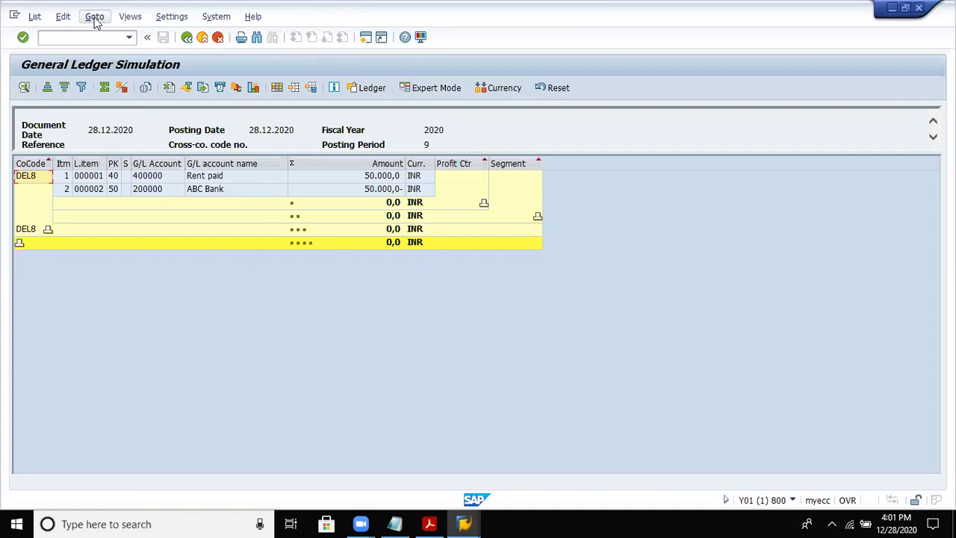
left_click(187, 38)
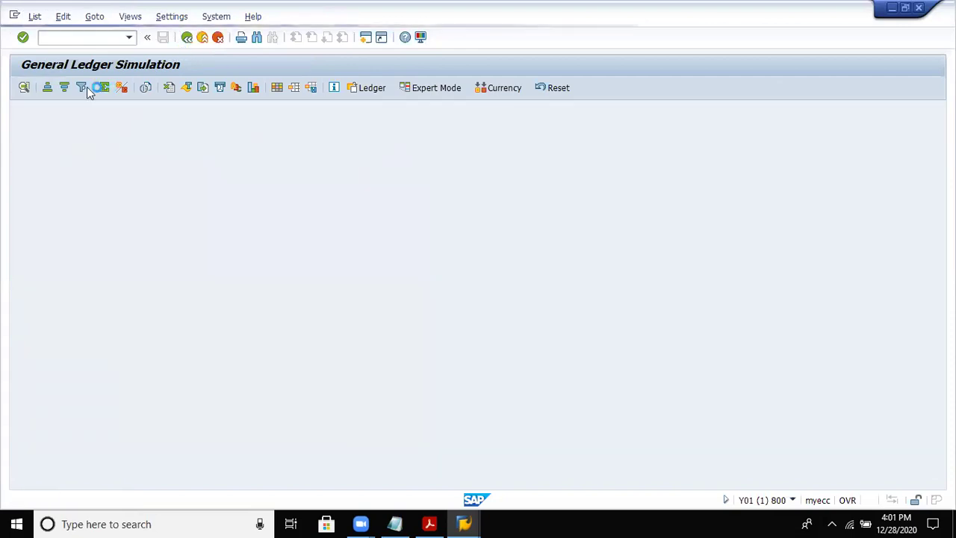
left_click(49, 16)
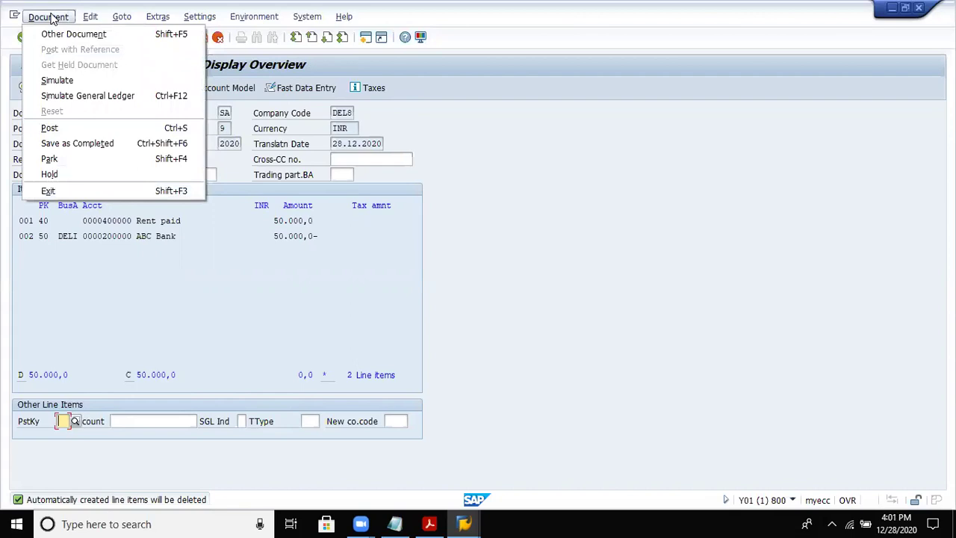
Post held document 500 as document 3 in DEL8 and return to Easy Access
left_click(51, 129)
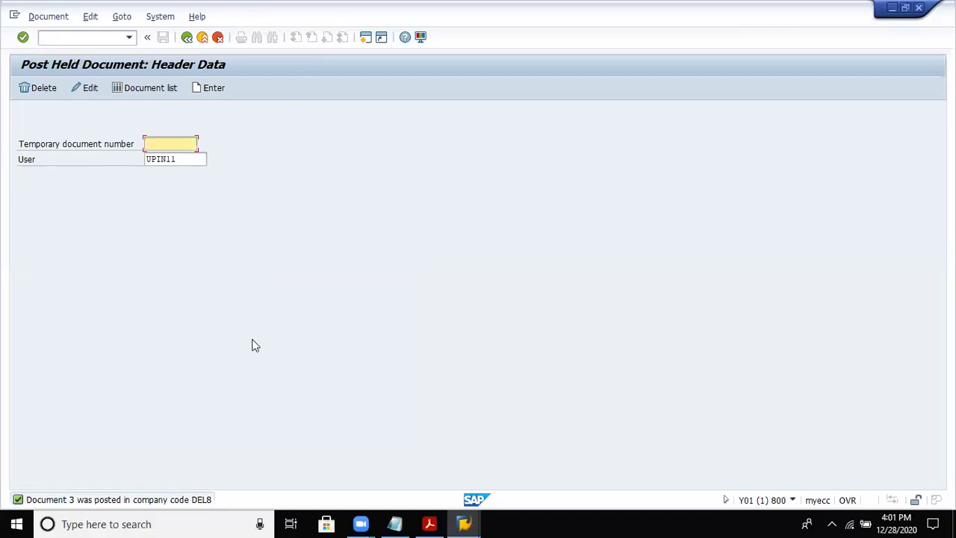
left_click(186, 39)
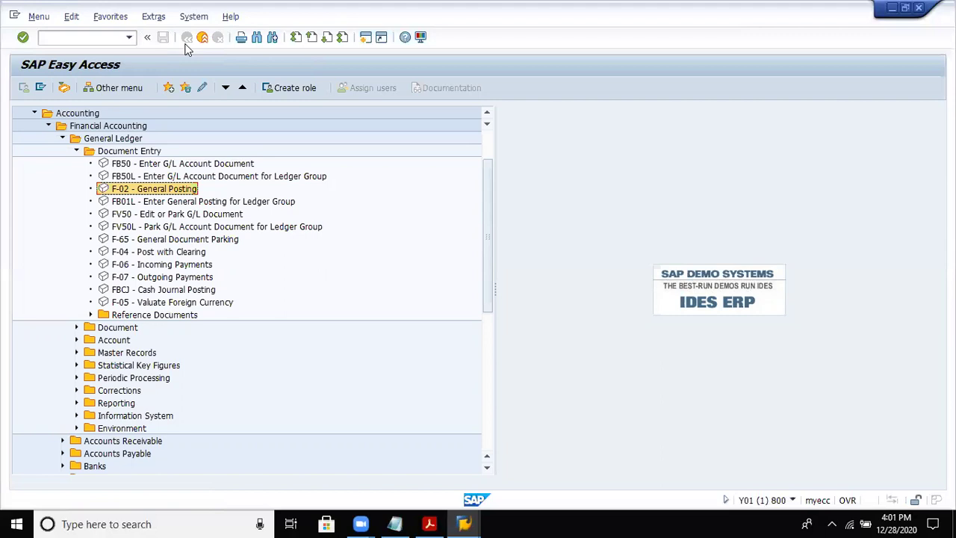
Launch FB03 Display from the Document folder of the Easy Access menu tree
key("Up")
key("Up")
key("Up")
key("Left")
key("Down")
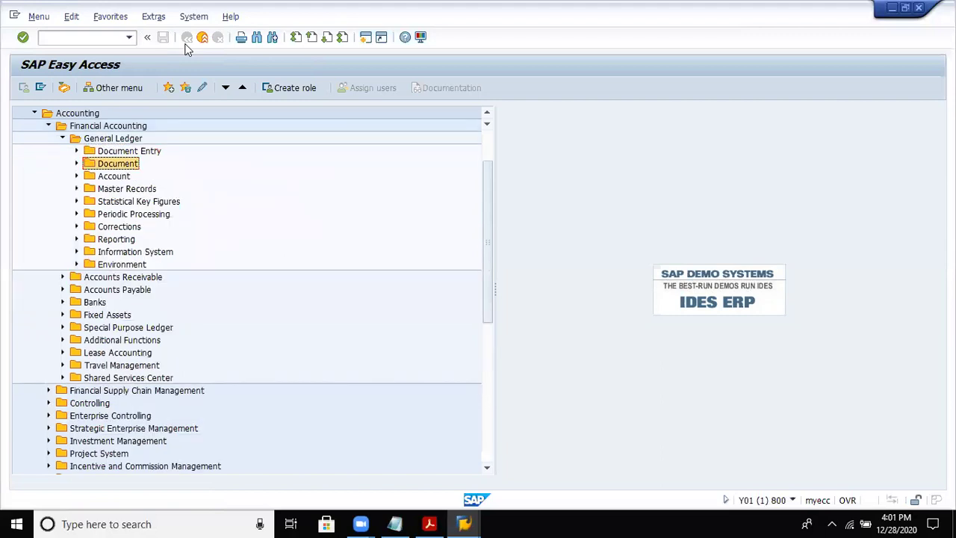
key("Right")
key("Down")
key("Down")
key("Down")
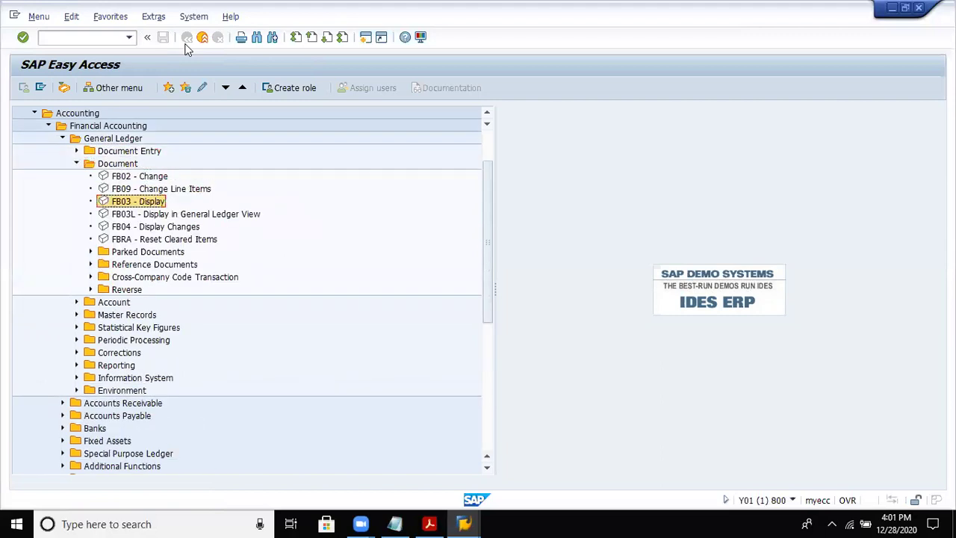
key("Return")
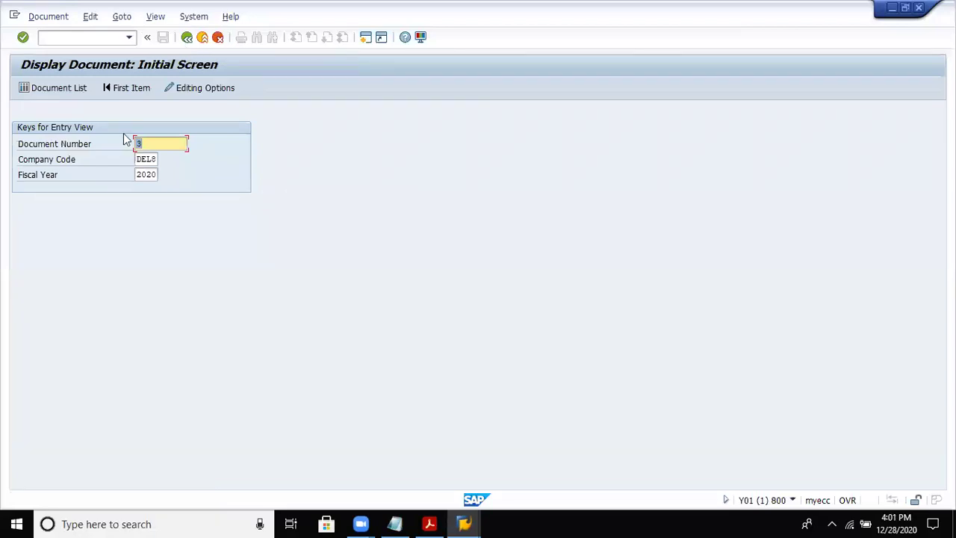
Display document 3, company code DEL8, fiscal year 2020, and review its ABC Bank credit line
left_click(153, 142)
left_click(155, 159)
left_click(146, 174)
key("Return")
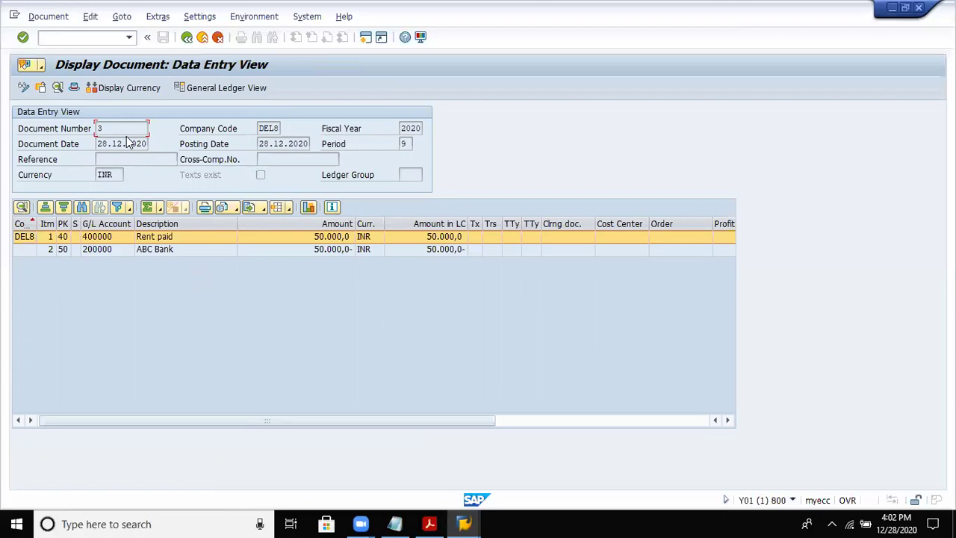
left_click(192, 251)
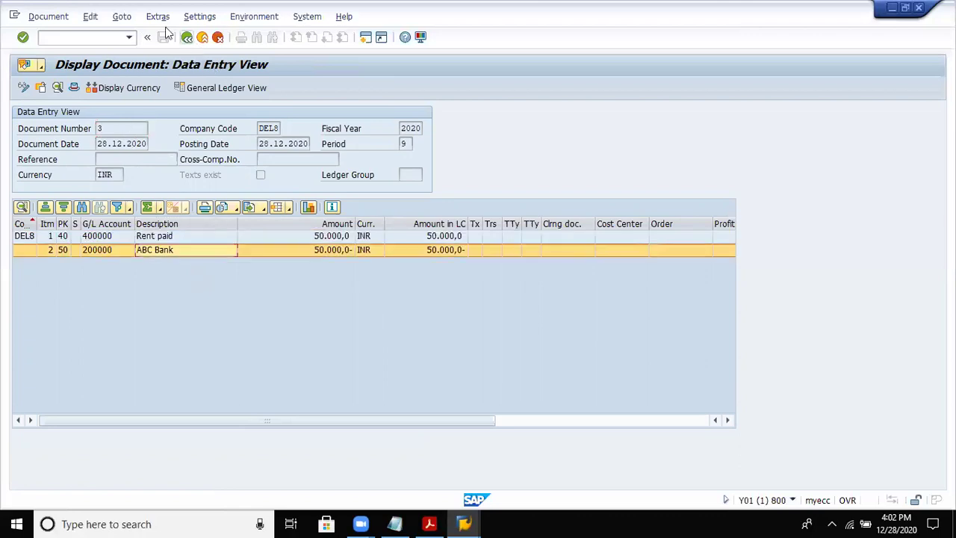
left_click(187, 38)
key("F3")
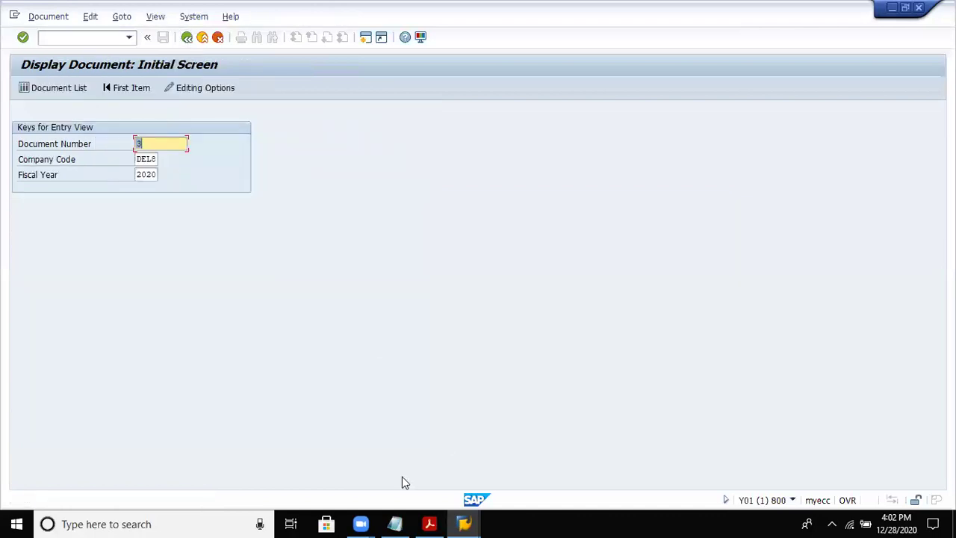
Switch to the Notepad notes showing PARK DOCUMENT steps F-65, fbv2, FBV3 and FBV0
key("alt+Tab")
key("Down")
key("Down")
key("Down")
key("Down")
key("Down")
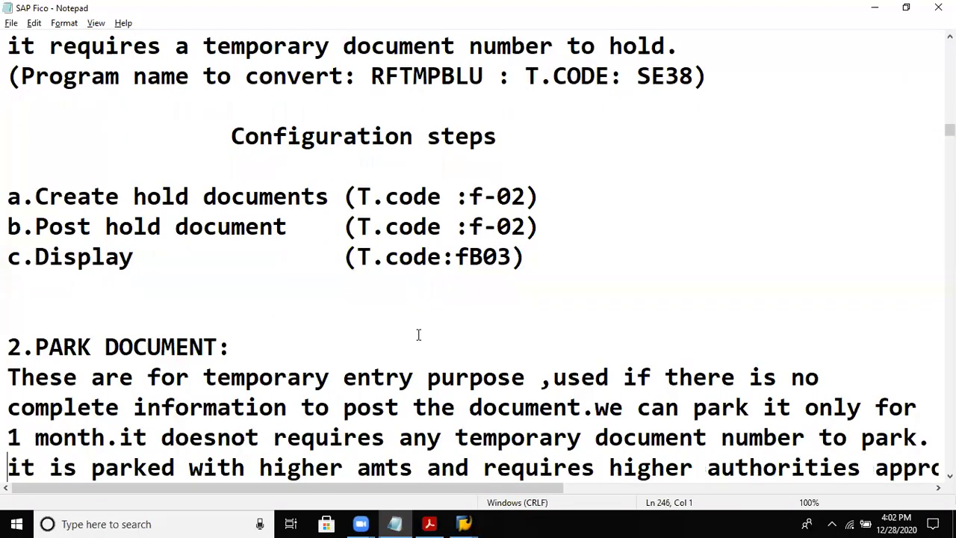
key("Down")
key("Down")
key("Down")
key("Down")
key("Down")
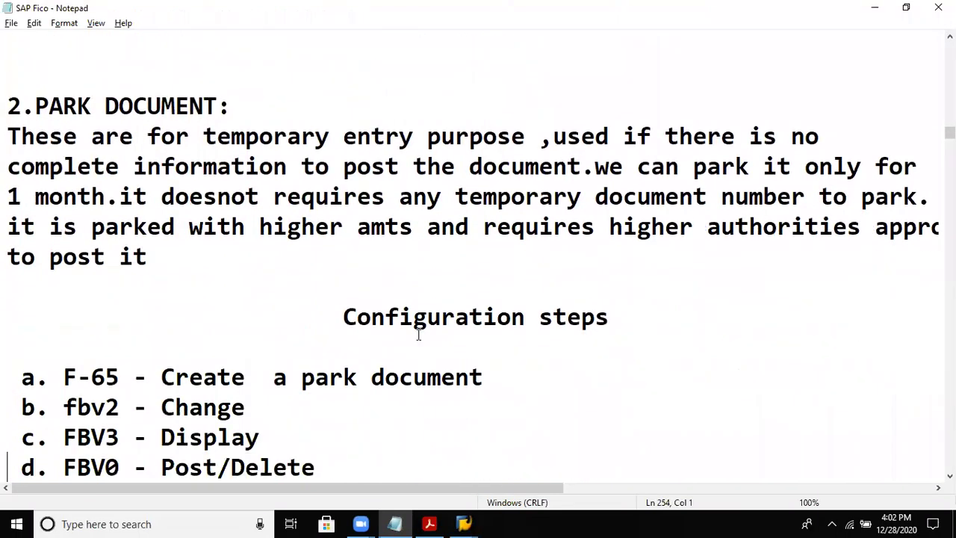
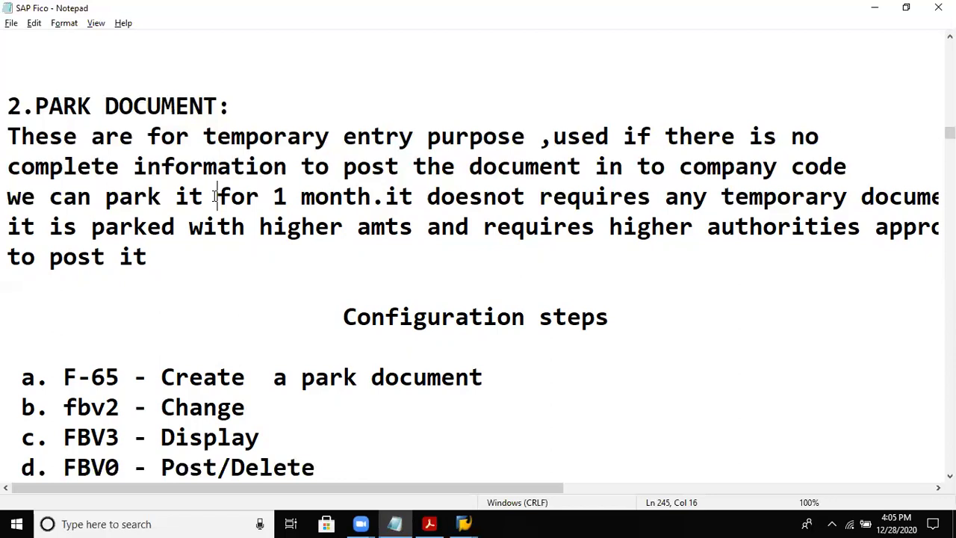
Scroll the Notepad notes to review the Park Document steps from F-65 to FBV5
key("Down")
key("Down")
key("Down")
key("Down")
key("Down")
key("Down")
key("Down")
key("Down")
key("Down")
key("Down")
key("Down")
key("Down")
key("Down")
key("Down")
key("Down")
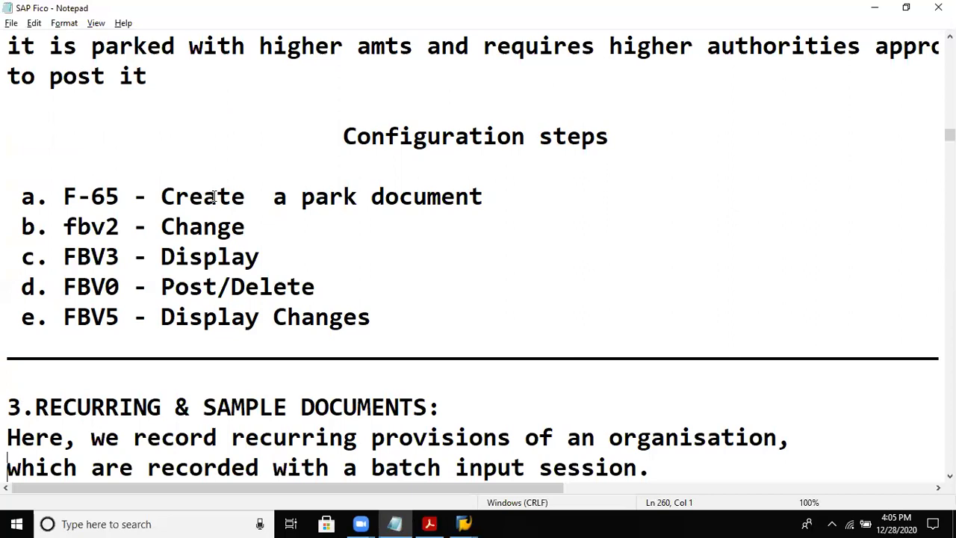
Switch to SAP and launch F-65 General Document Parking from the Document Entry folder
key("alt+Tab")
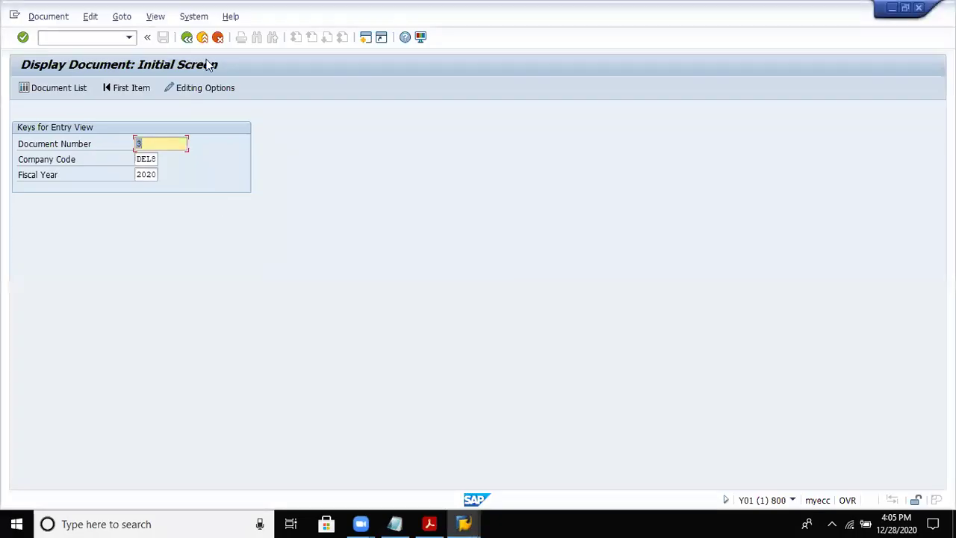
left_click(187, 37)
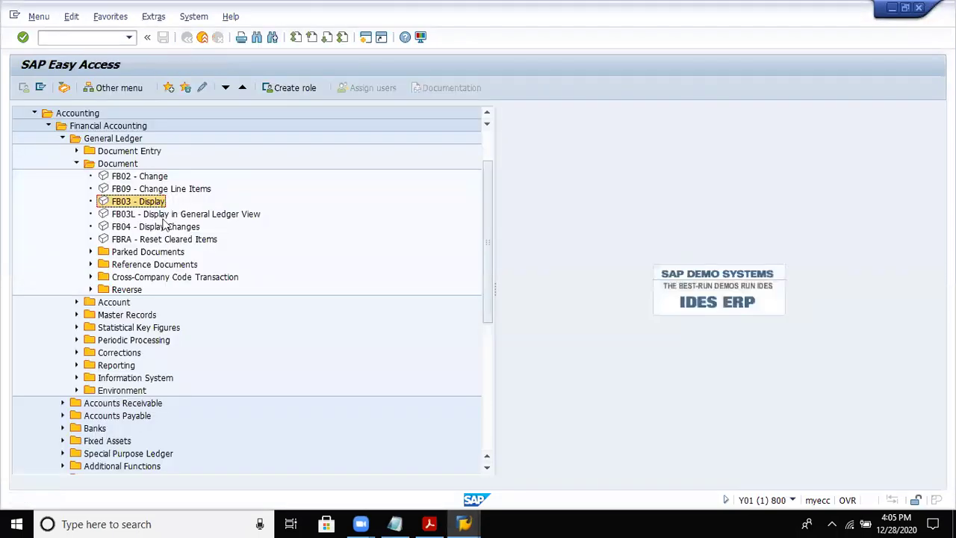
left_click(108, 153)
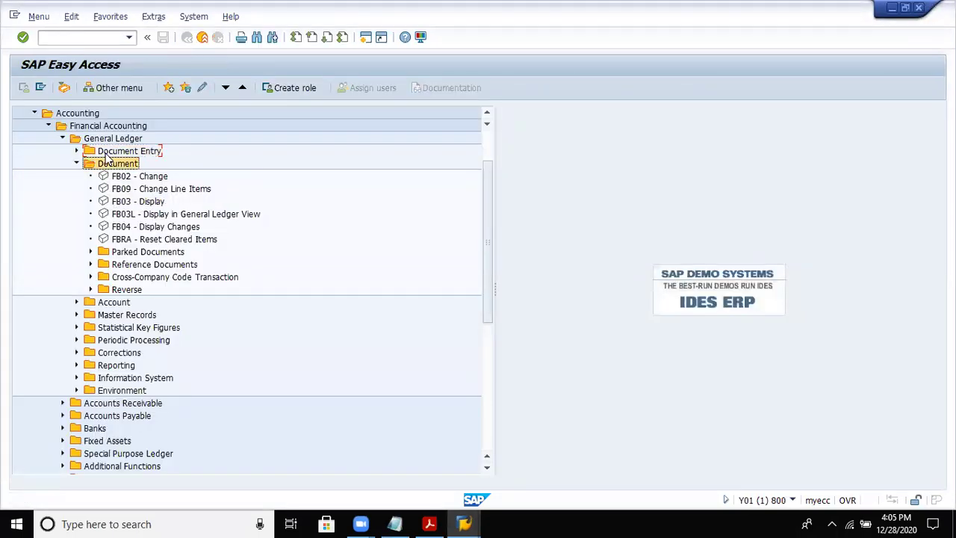
double_click(108, 163)
double_click(108, 152)
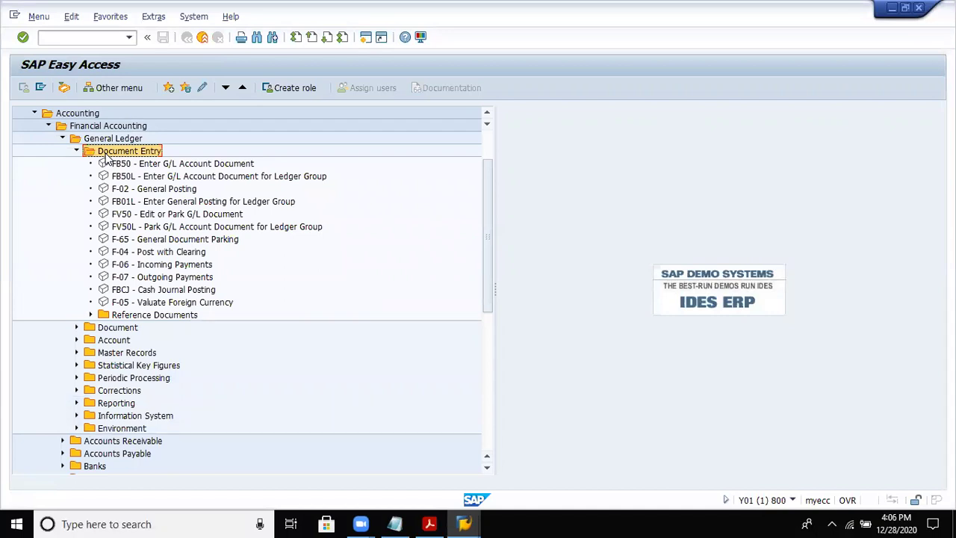
key("Down")
key("Down")
key("Down")
key("Down")
key("Down")
key("Down")
key("Down")
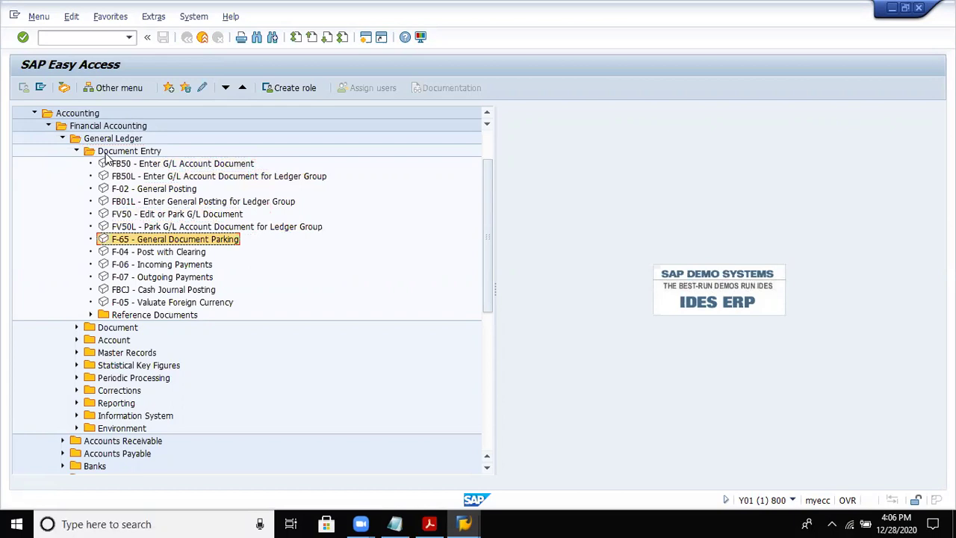
key("Down")
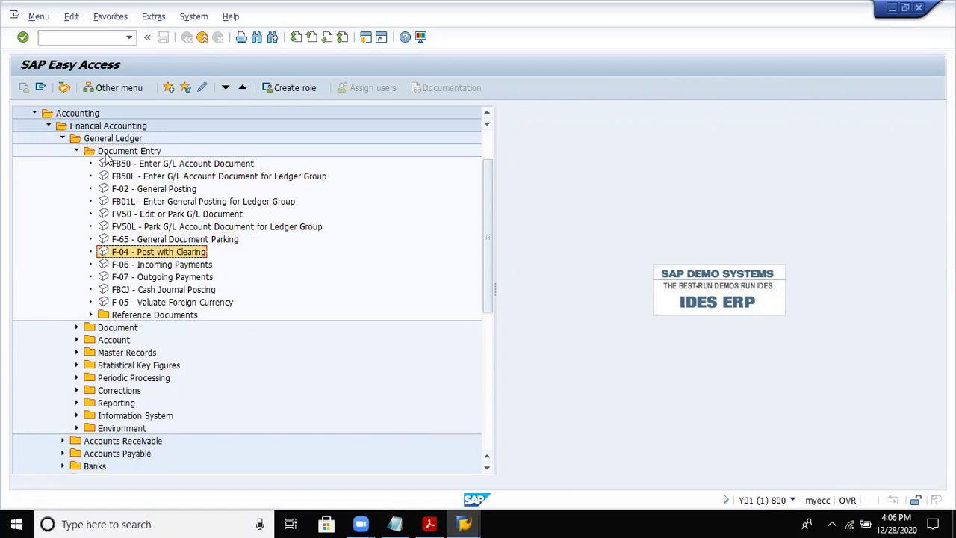
key("Up")
key("Return")
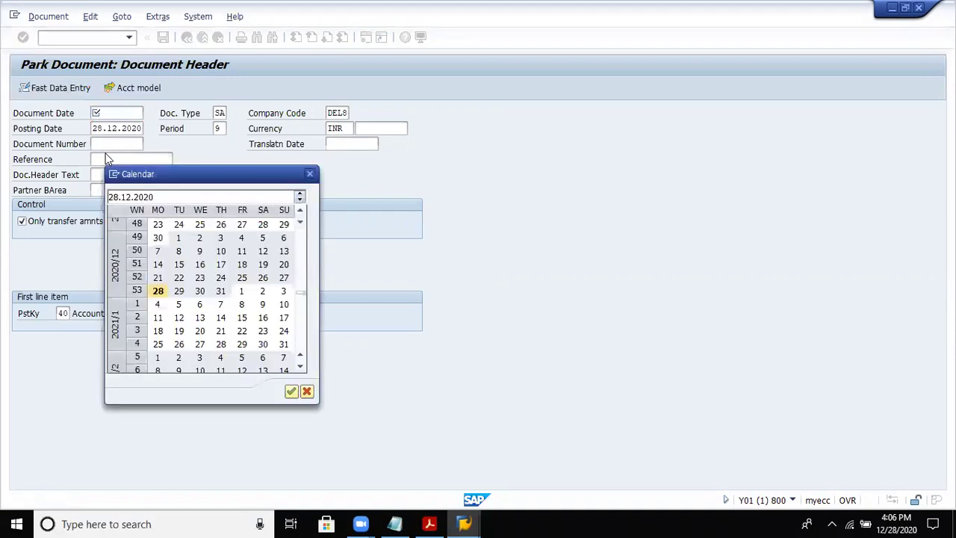
Date the header 28.12.2020 and pick G/L account 200000 ABC Bank A/c for item 1
key("Return")
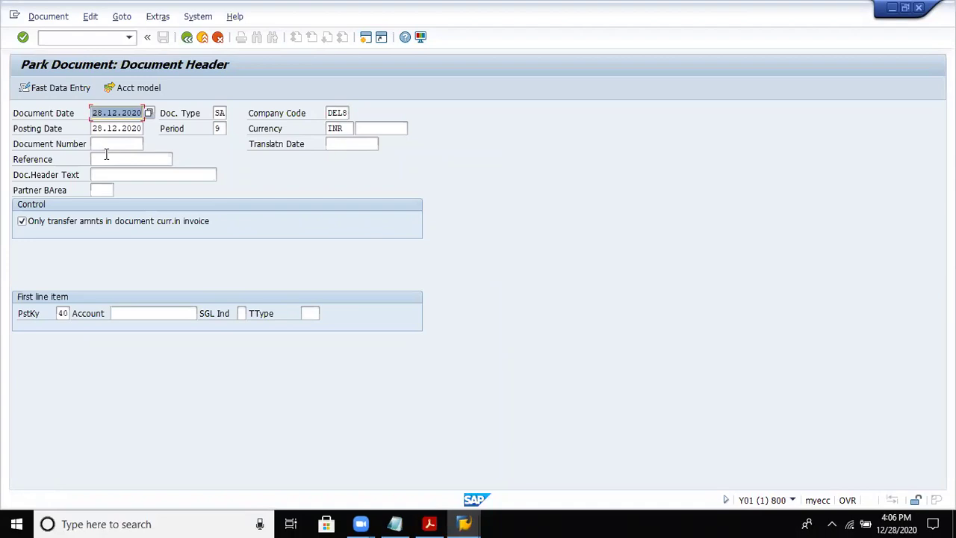
key("Tab")
key("Tab")
key("Tab")
key("Tab")
key("Tab")
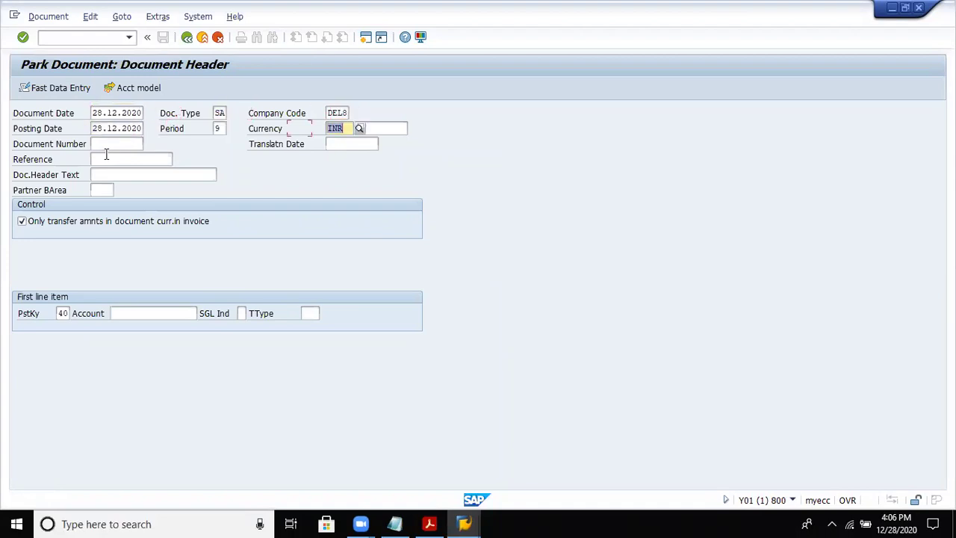
key("Tab")
key("Tab")
key("Tab")
key("Tab")
key("Tab")
key("Tab")
key("Tab")
key("Tab")
key("Tab")
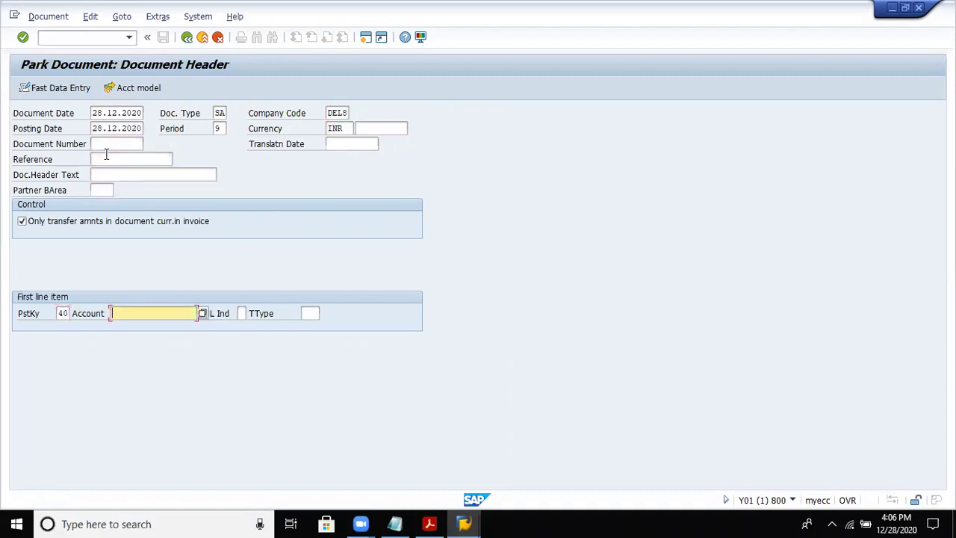
left_click(108, 157)
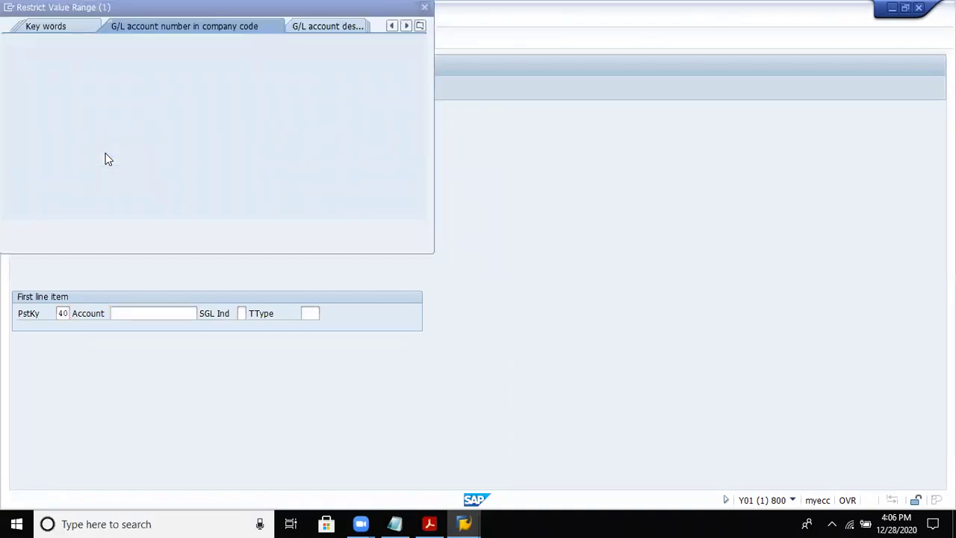
key("Return")
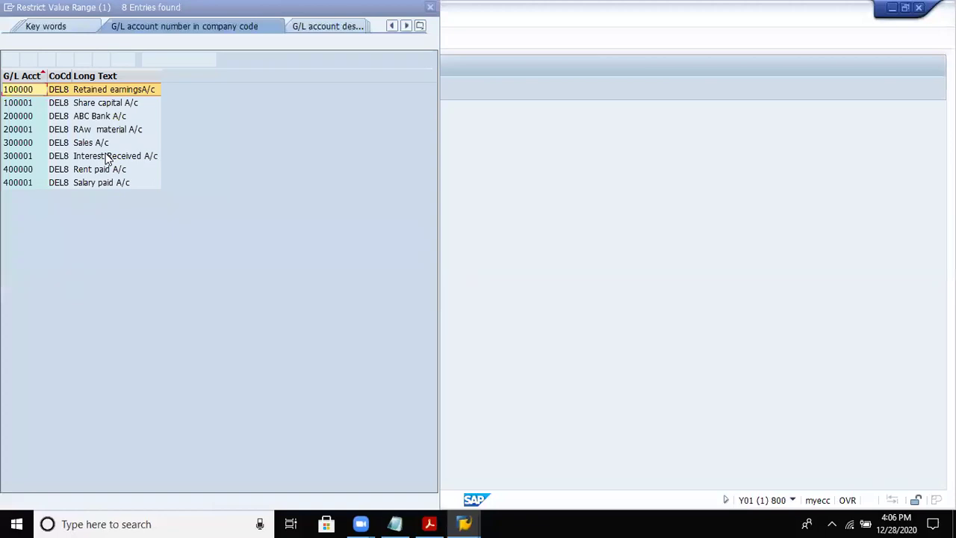
key("Down")
key("Down")
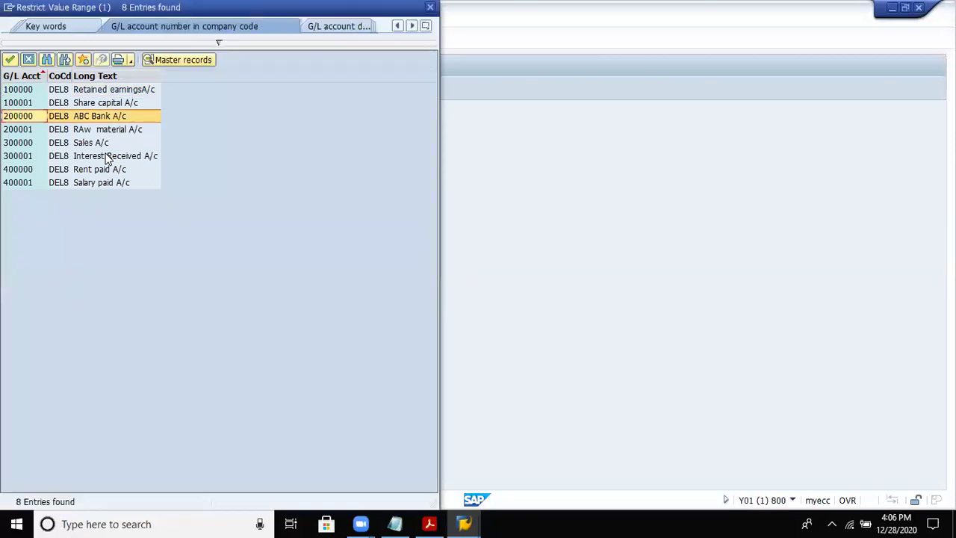
key("Return")
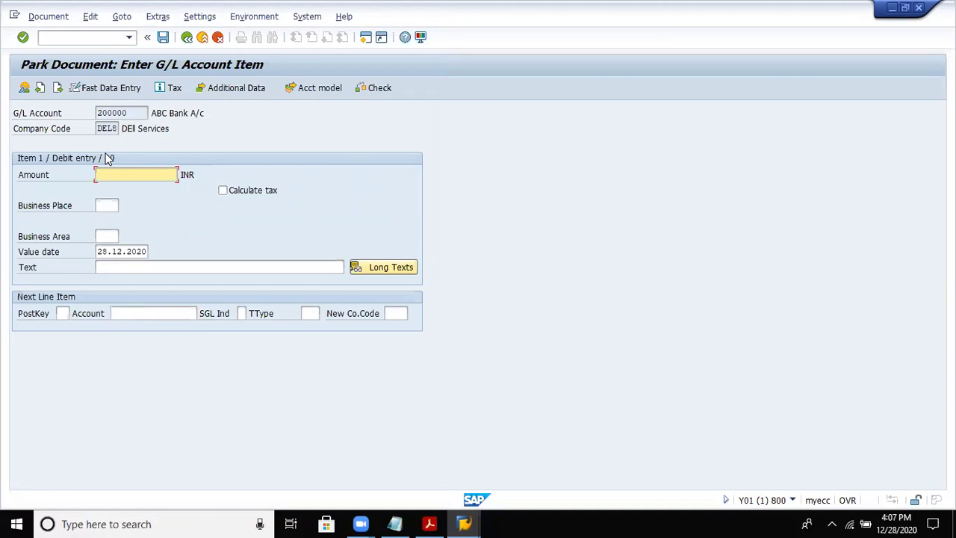
Enter 300000 INR with text 'being sales done, doc parked for incomplete info' on the bank debit
type("300000")
key("Tab")
key("Tab")
key("Tab")
key("Tab")
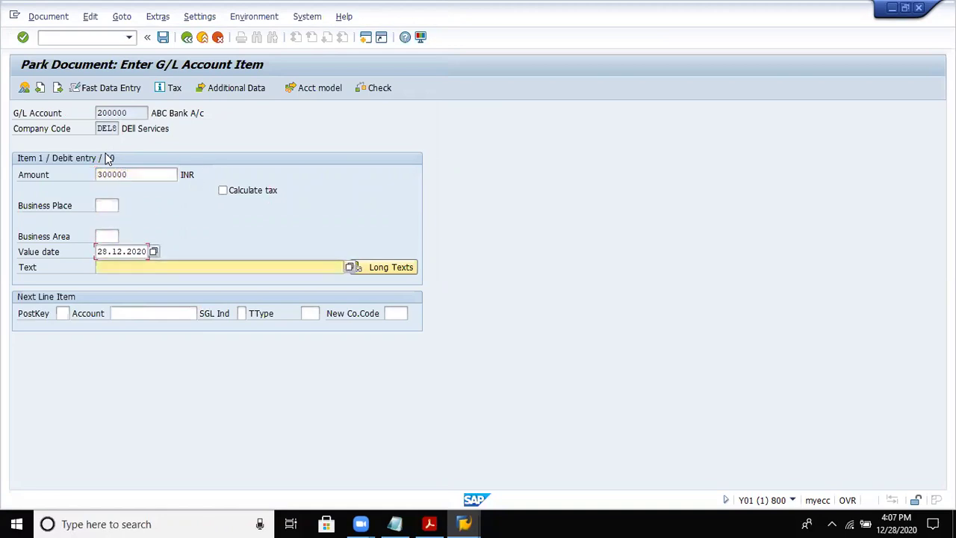
type("bei")
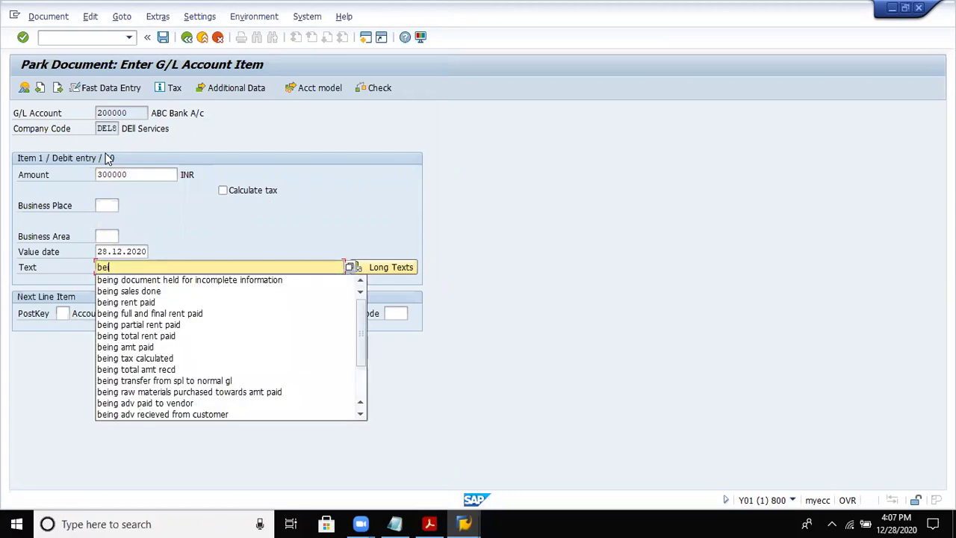
type("ng sales ")
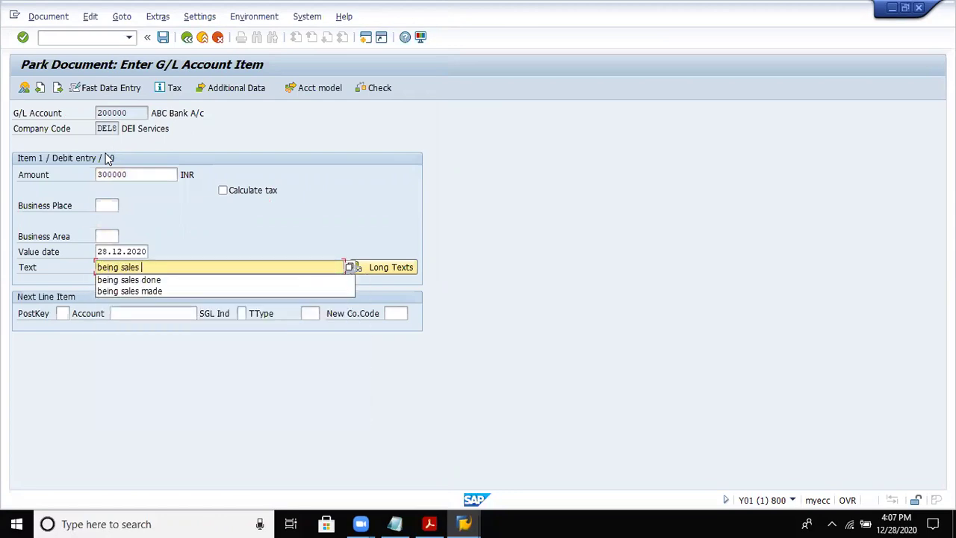
type("doe")
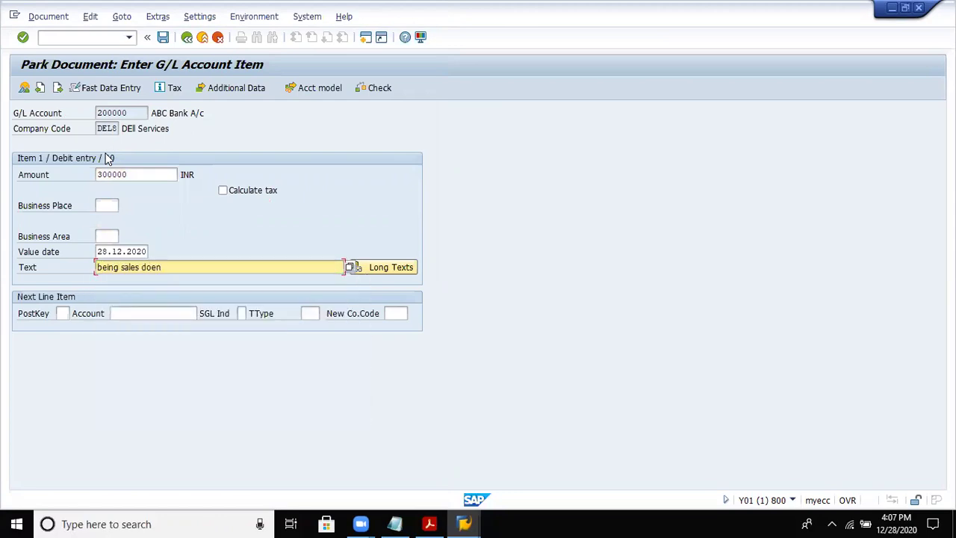
key("BackSpace")
type("ne")
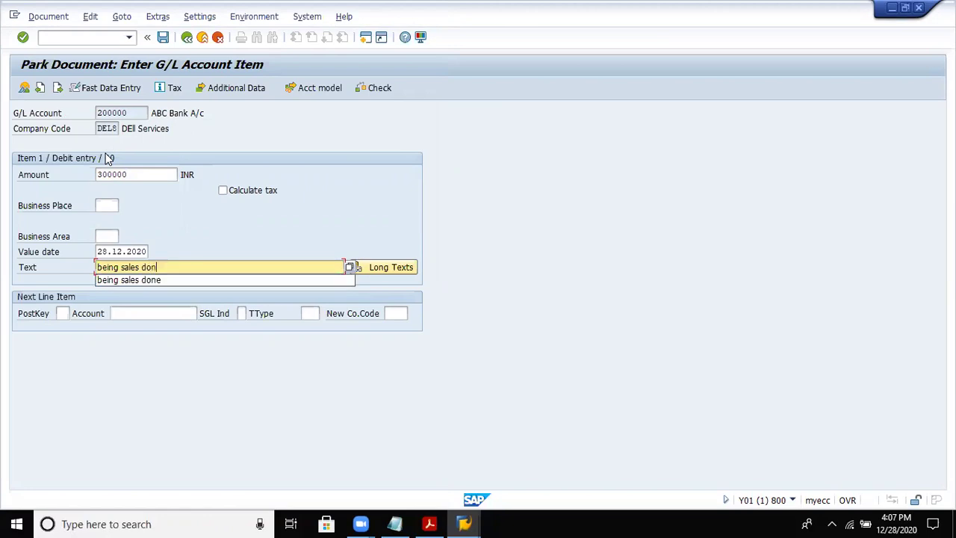
type(" and")
type("do")
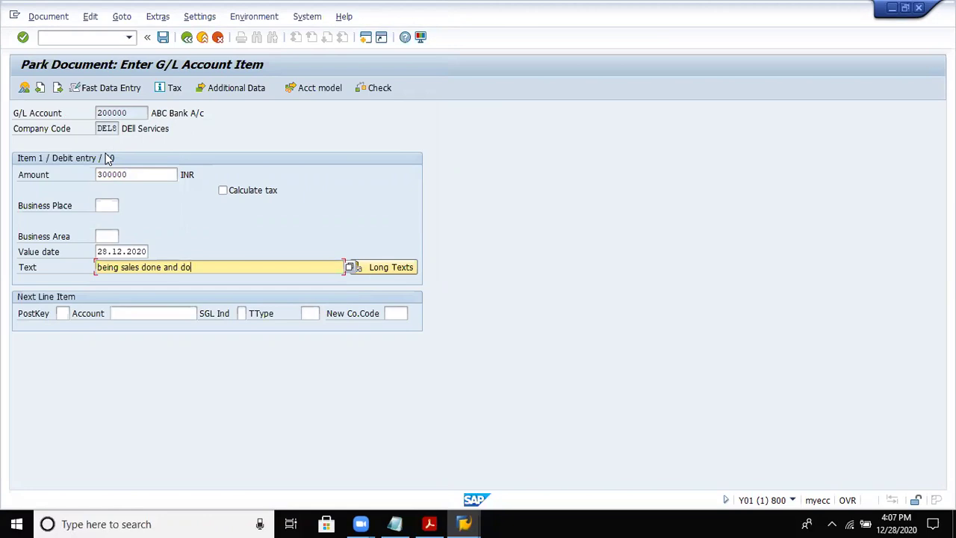
type("c parked ")
type("fro")
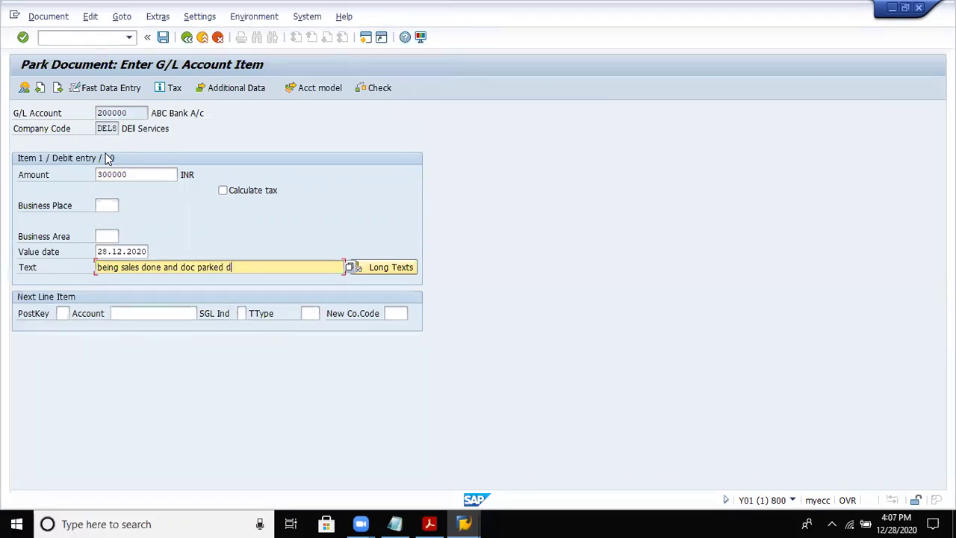
key("BackSpace")
key("BackSpace")
key("BackSpace")
type("or incomplete inf")
key("BackSpace")
type("f")
key("BackSpace")
key("BackSpace")
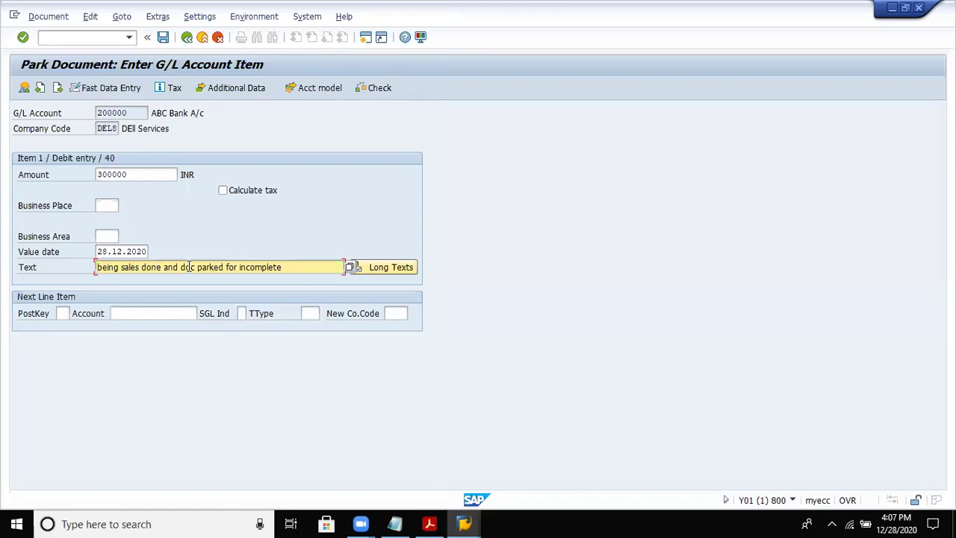
left_click(179, 267)
key("BackSpace")
key("BackSpace")
key("BackSpace")
key("BackSpace")
key("BackSpace")
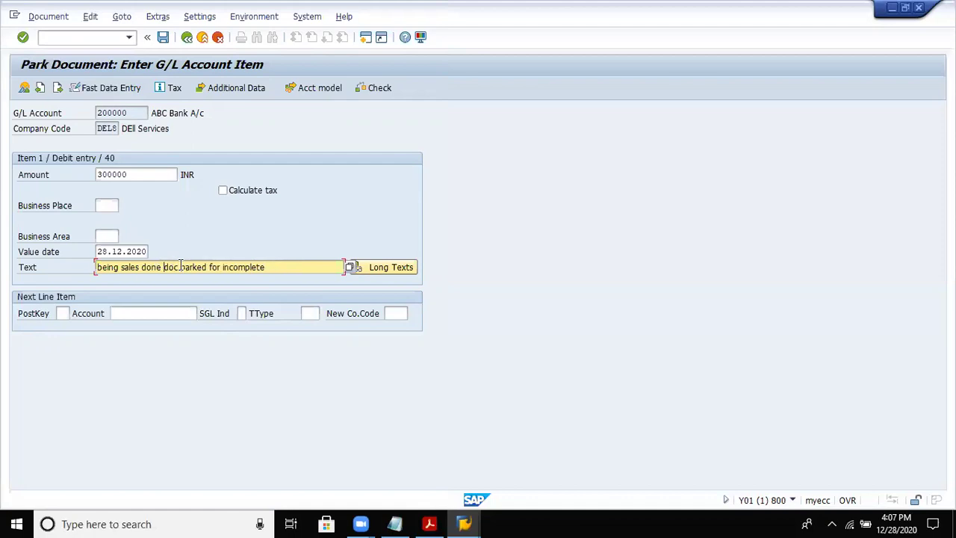
type(", ")
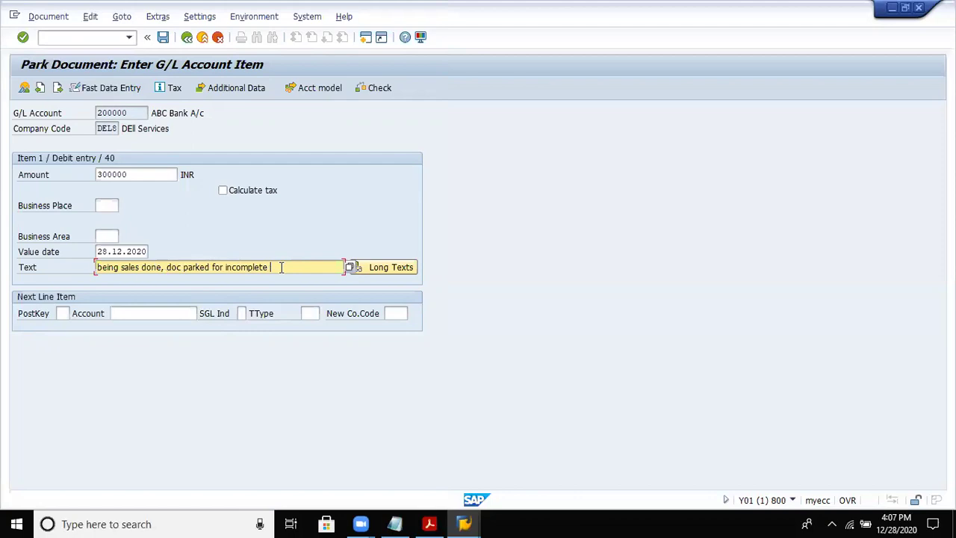
type(" info")
Set posting key 50 for the credit line and search G/L accounts for DEL8
key("Tab")
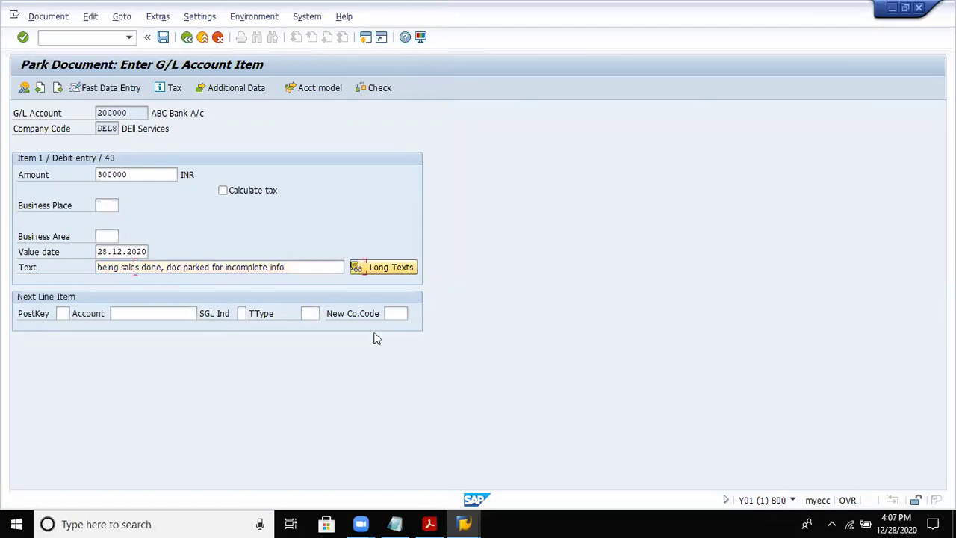
type("50")
key("Return")
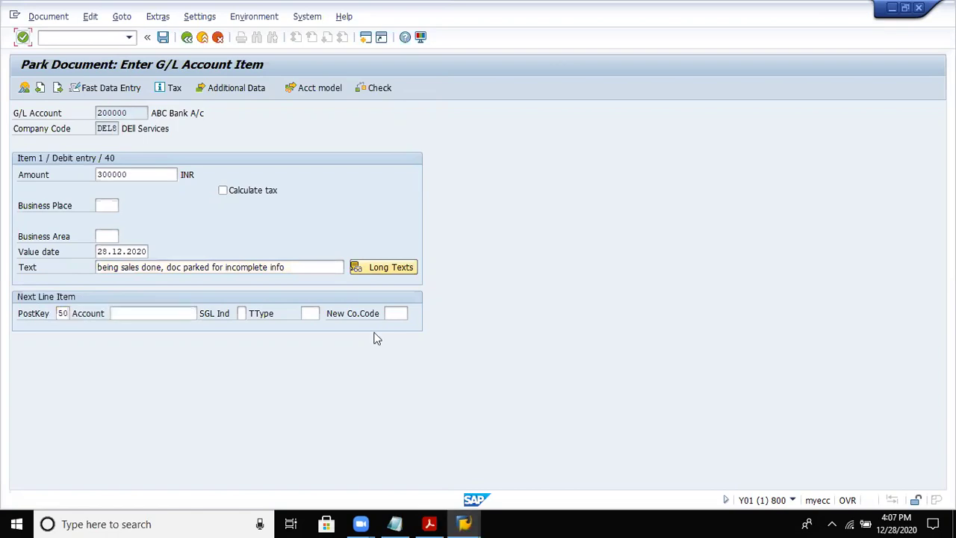
left_click(164, 311)
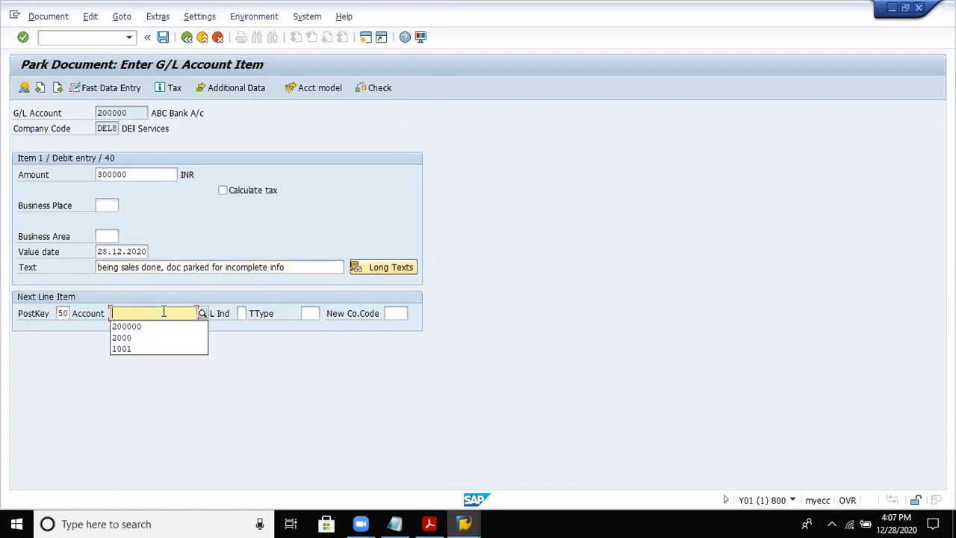
key("Return")
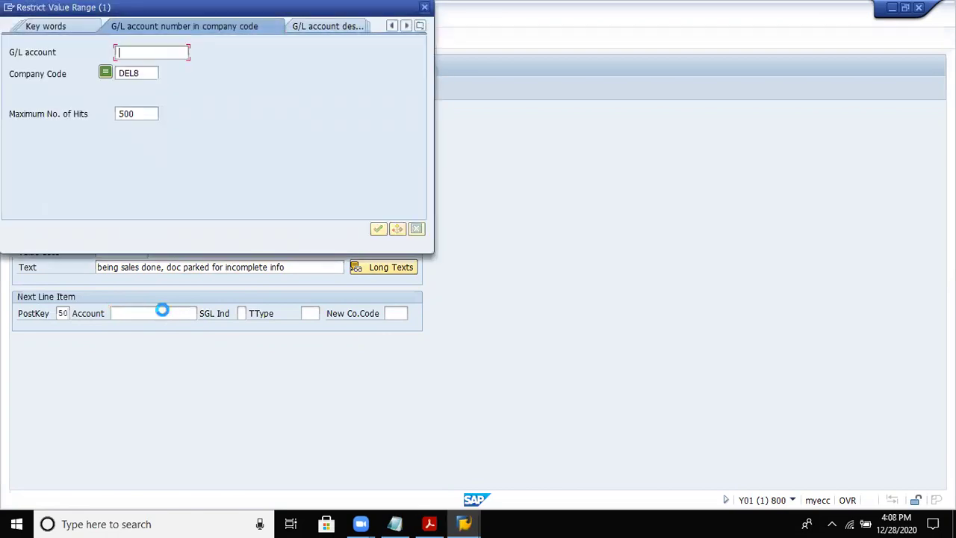
key("Return")
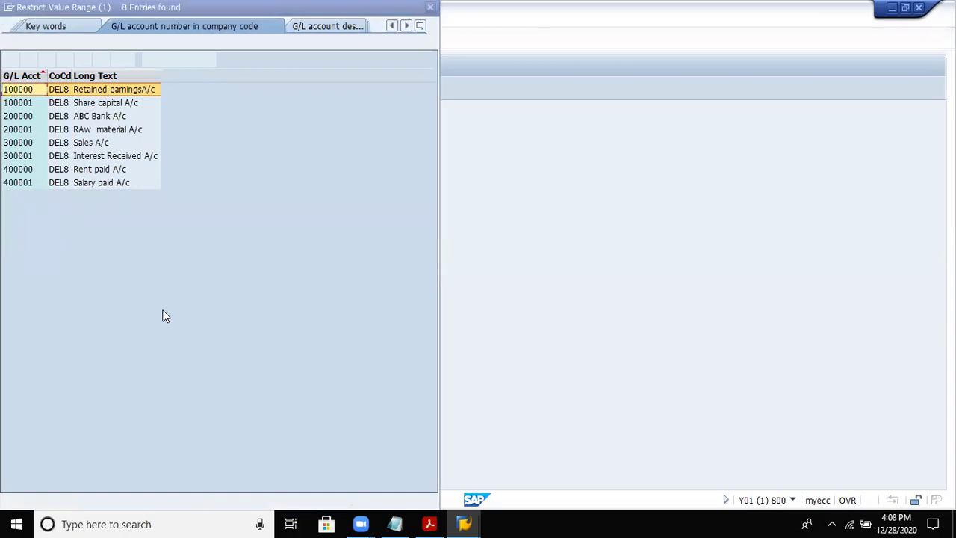
Credit Sales account 300000 with the balancing amount and the same text, then park document 4
key("Down")
key("Down")
key("Down")
key("Down")
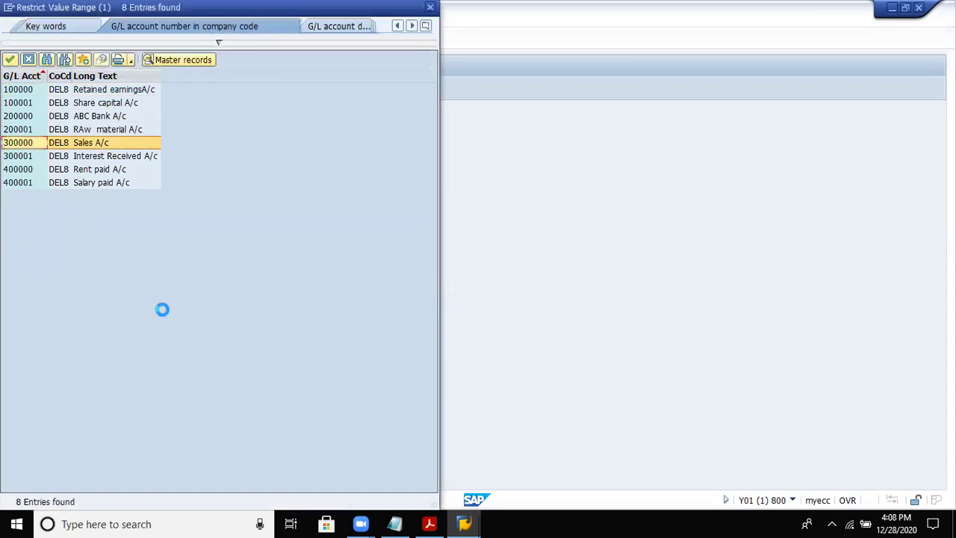
key("Return")
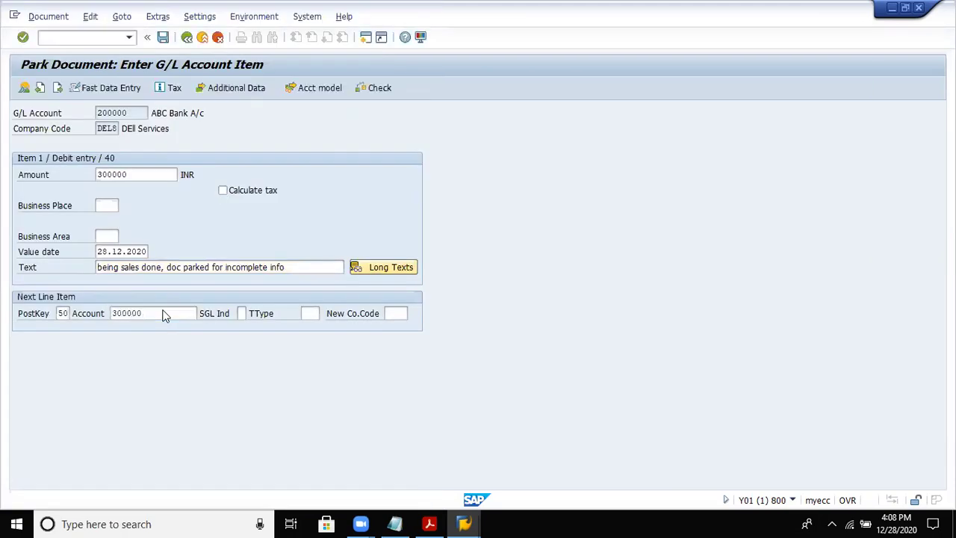
key("Return")
type("*")
key("Tab")
key("Tab")
key("Tab")
key("Tab")
key("Tab")
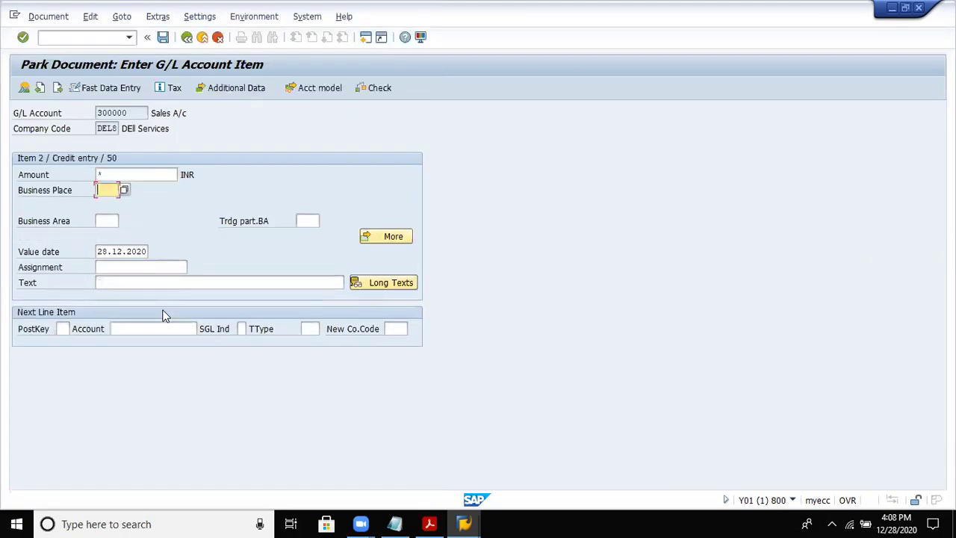
key("Tab")
key("Tab")
type("b")
key("Down")
key("Return")
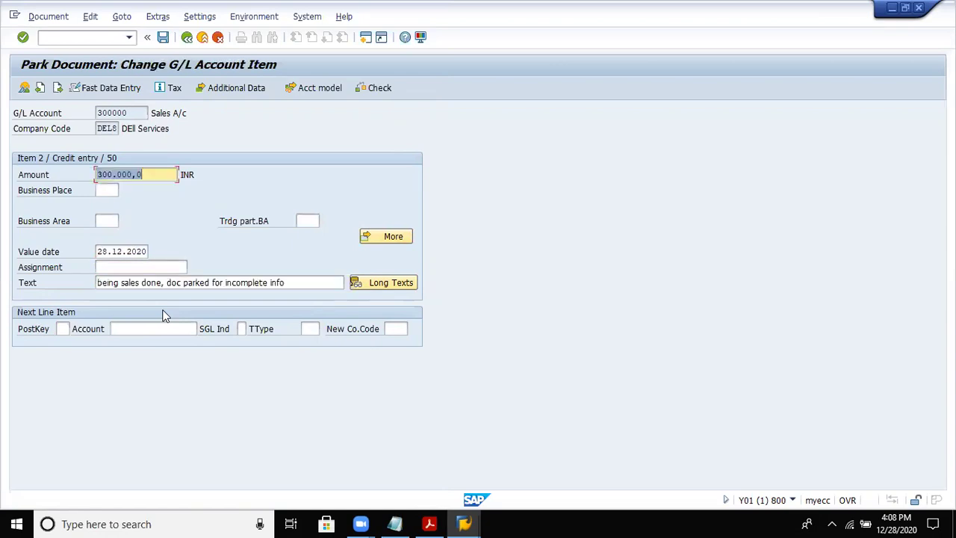
key("ctrl+s")
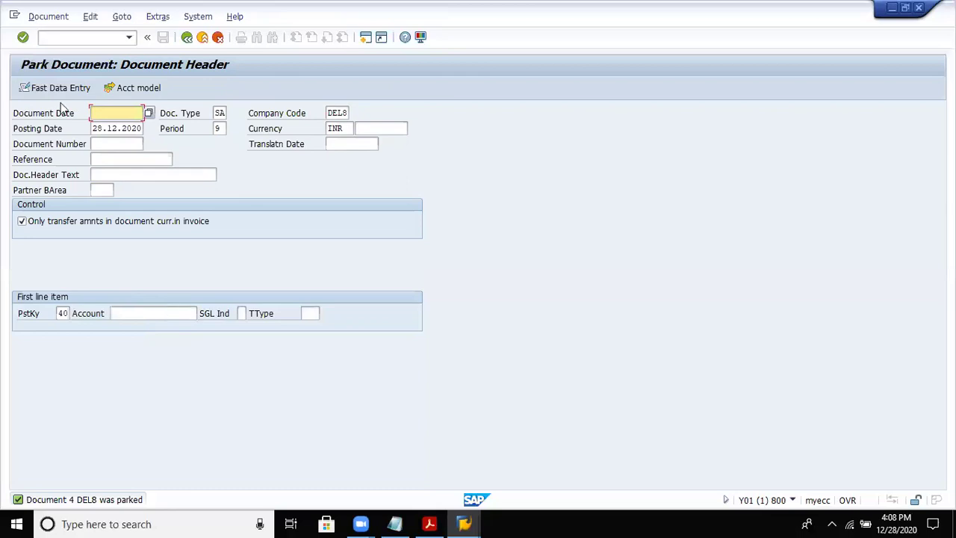
Leave parking and open FBV2 Change Parked Document for DEL8, document 4, fiscal year 2020
left_click(186, 37)
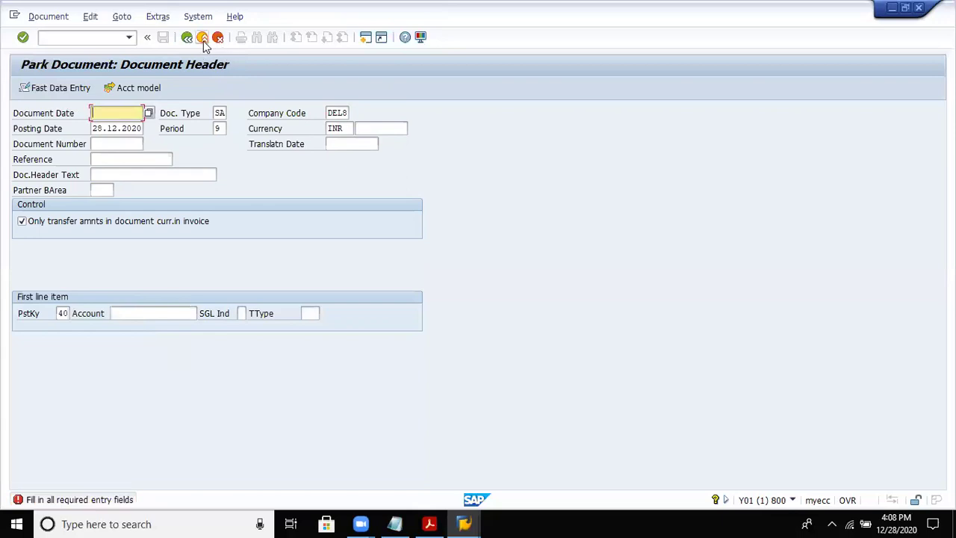
left_click(202, 37)
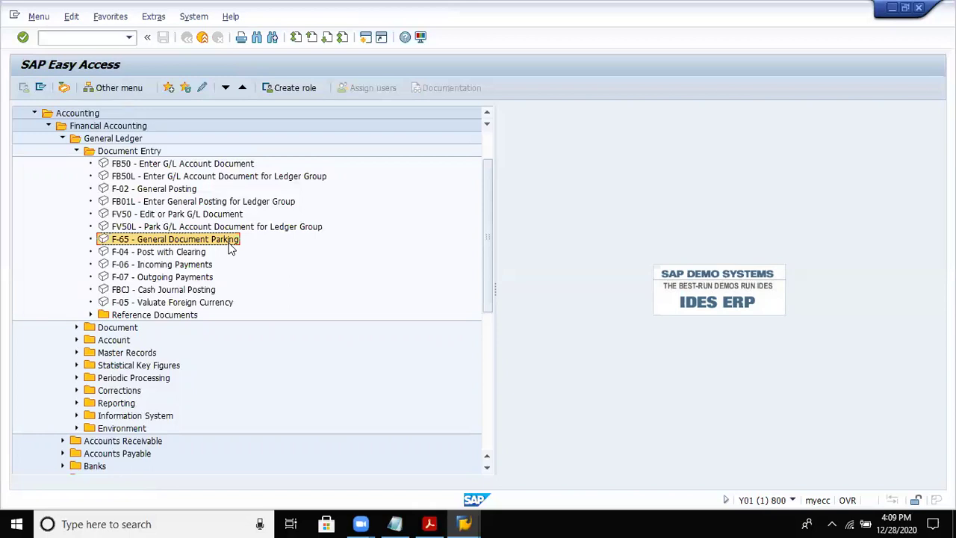
key("Up")
key("Up")
key("Up")
key("Up")
key("Up")
key("Up")
key("Up")
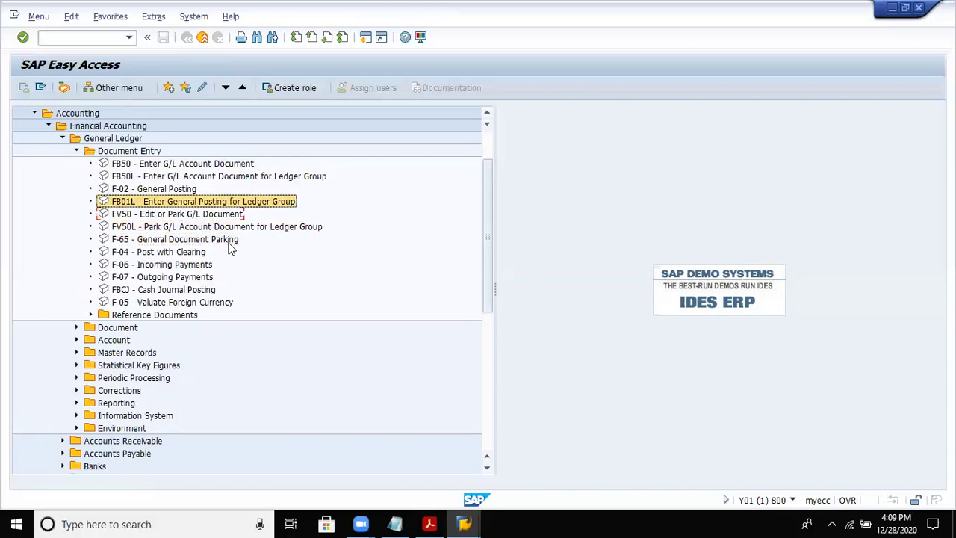
key("Up")
key("Left")
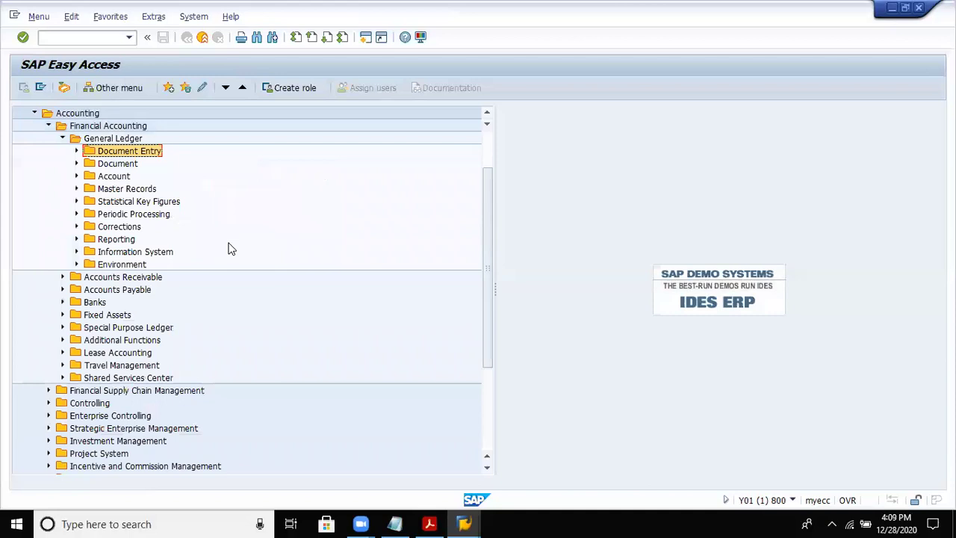
key("Down")
key("Right")
key("Down")
key("Down")
key("Down")
key("Down")
key("Down")
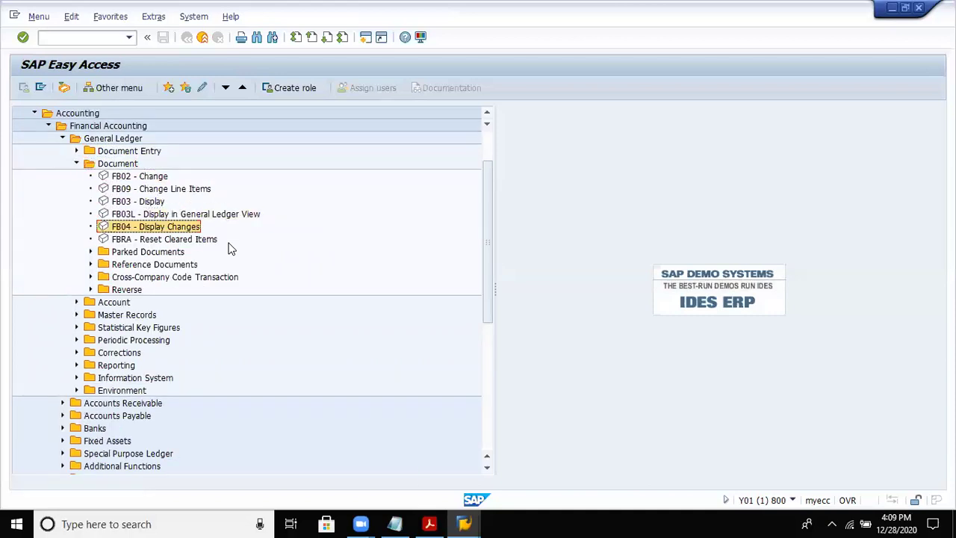
key("Down")
key("Down")
key("Down")
key("Up")
key("Right")
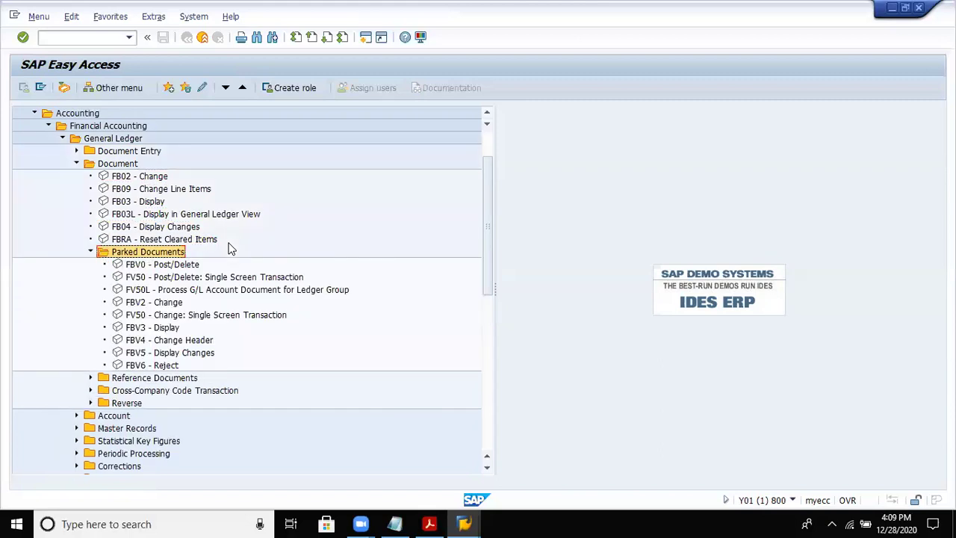
key("Down")
key("Down")
key("Down")
key("Down")
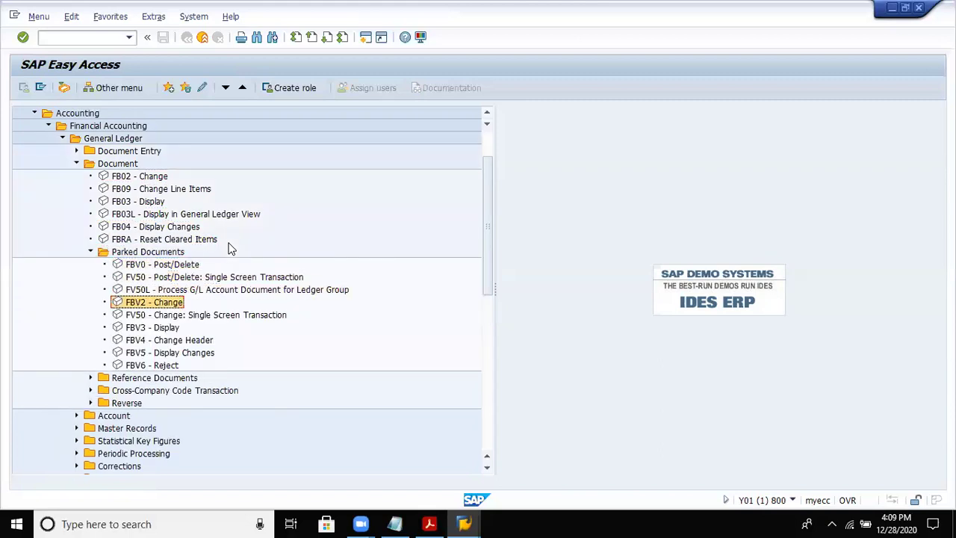
key("Return")
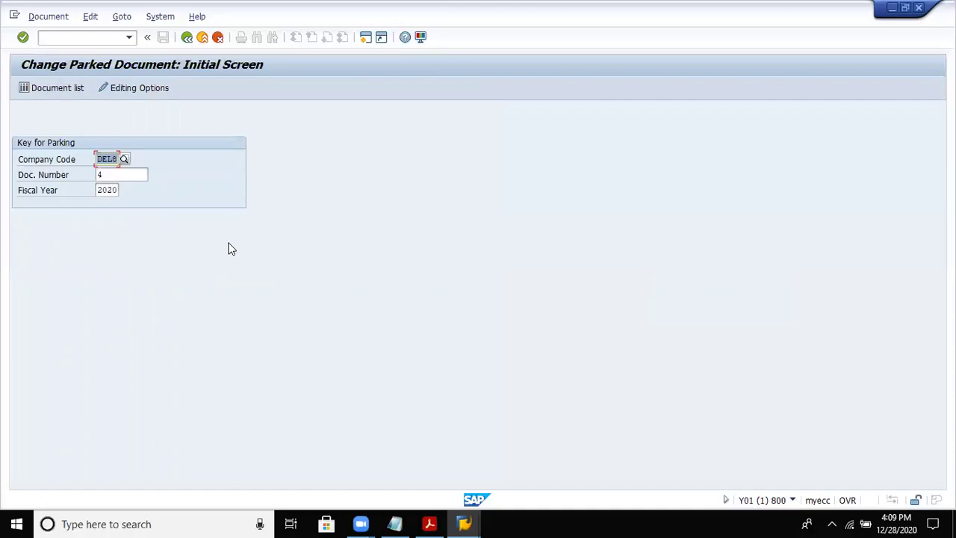
Change the ABC Bank item to 330000 INR with text 'being sales done, doc edited'
key("Return")
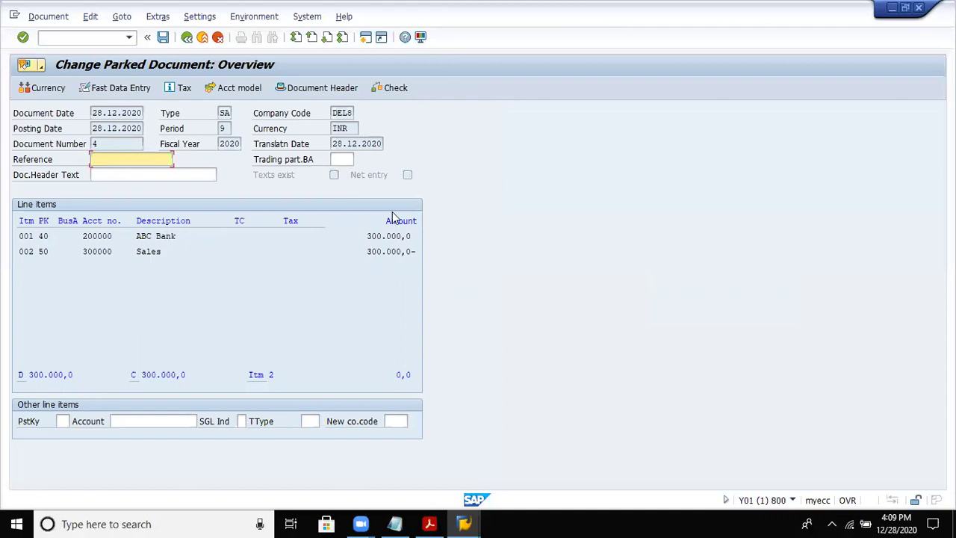
double_click(148, 236)
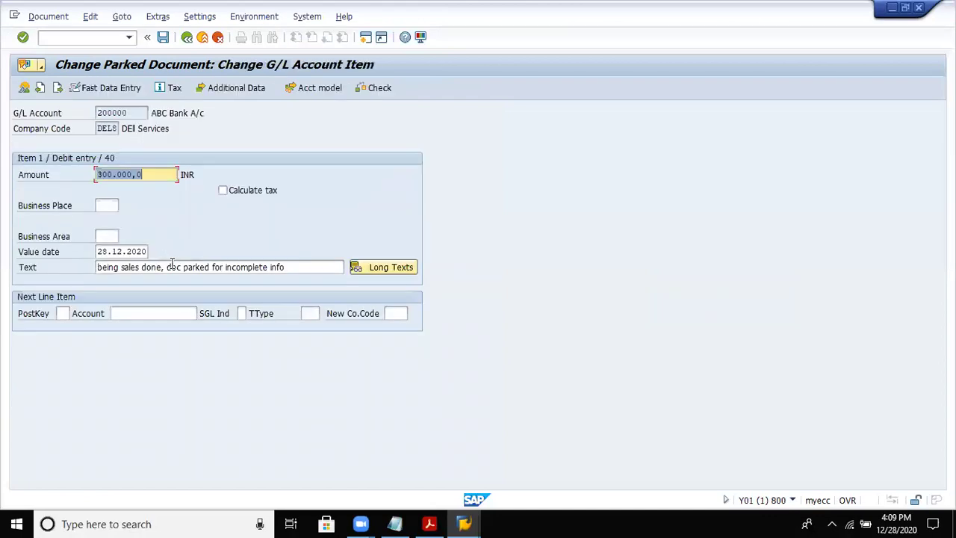
type("330000")
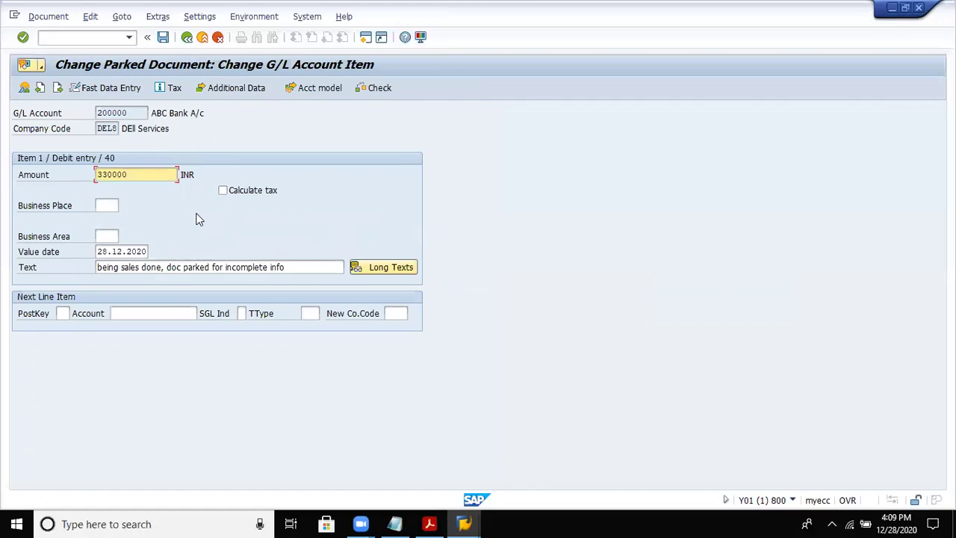
left_click(295, 266)
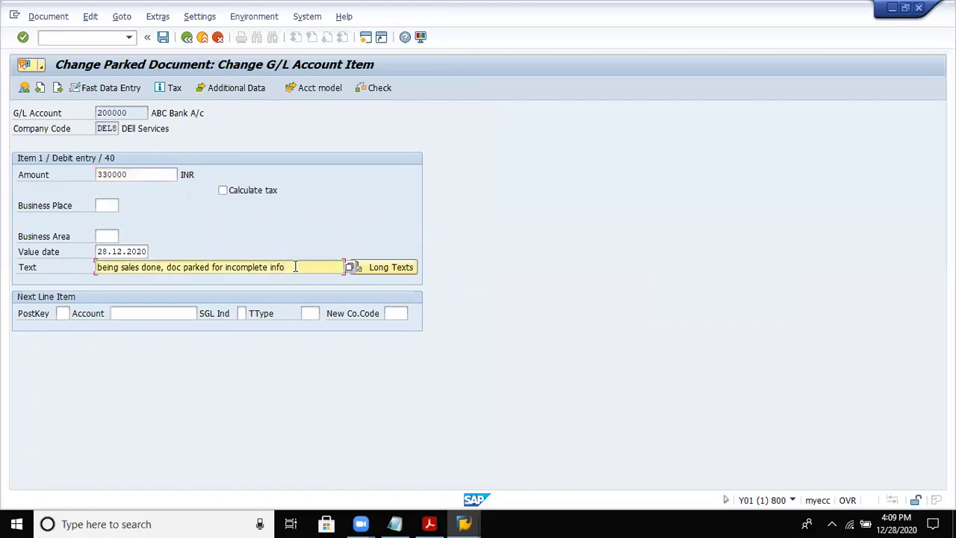
key("BackSpace")
key("BackSpace")
key("BackSpace")
key("BackSpace")
key("BackSpace")
key("BackSpace")
key("BackSpace")
key("BackSpace")
key("BackSpace")
key("BackSpace")
key("BackSpace")
key("BackSpace")
key("BackSpace")
key("BackSpace")
key("BackSpace")
key("BackSpace")
key("BackSpace")
key("BackSpace")
key("BackSpace")
key("BackSpace")
key("BackSpace")
key("BackSpace")
key("BackSpace")
key("BackSpace")
key("BackSpace")
key("BackSpace")
key("BackSpace")
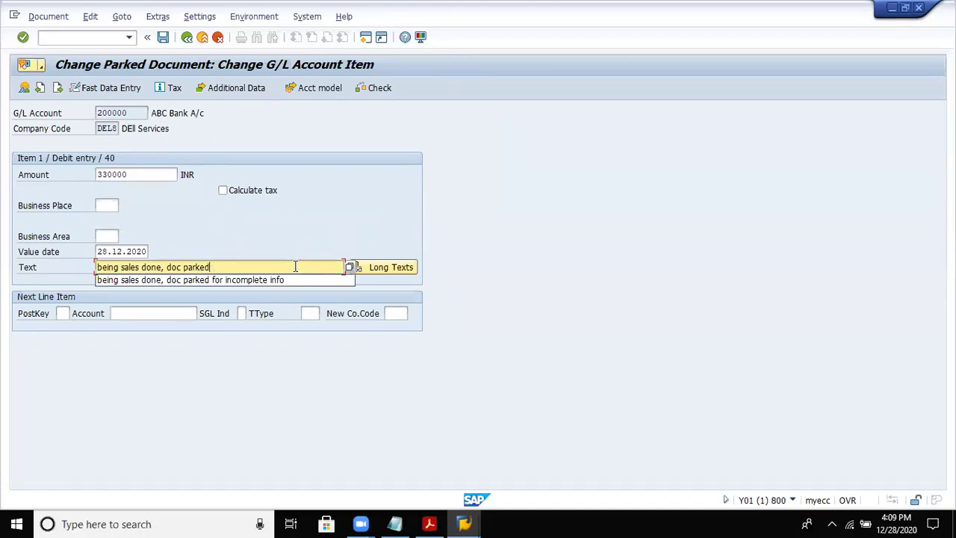
type("posted")
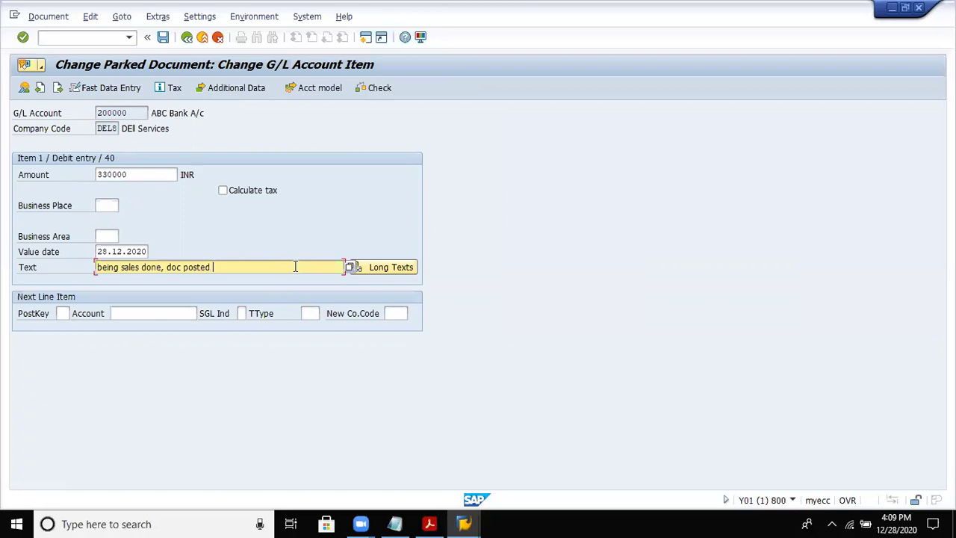
key("BackSpace")
key("BackSpace")
key("BackSpace")
key("BackSpace")
key("BackSpace")
key("BackSpace")
key("BackSpace")
key("BackSpace")
type("edited")
key("Return")
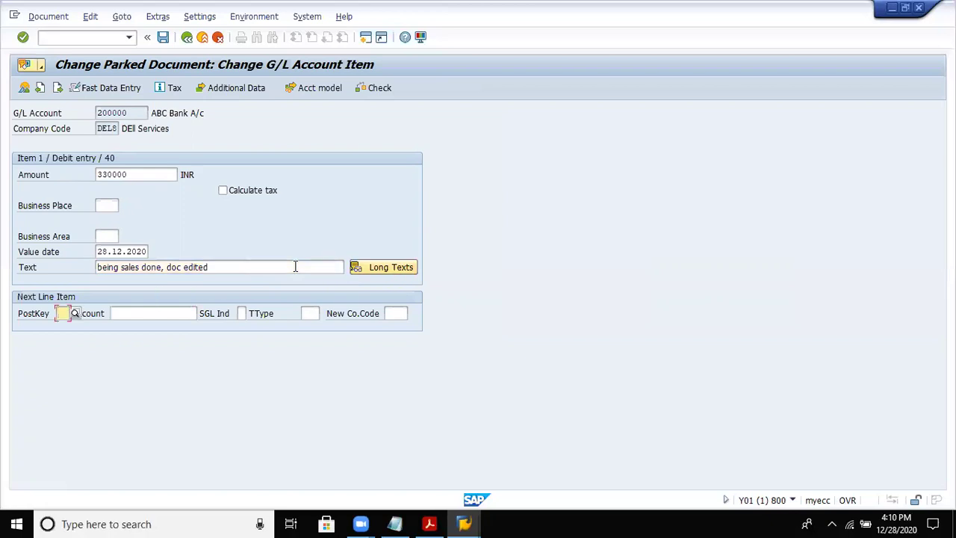
Set the Sales line to 330000 INR and save parked document 4
left_click(59, 89)
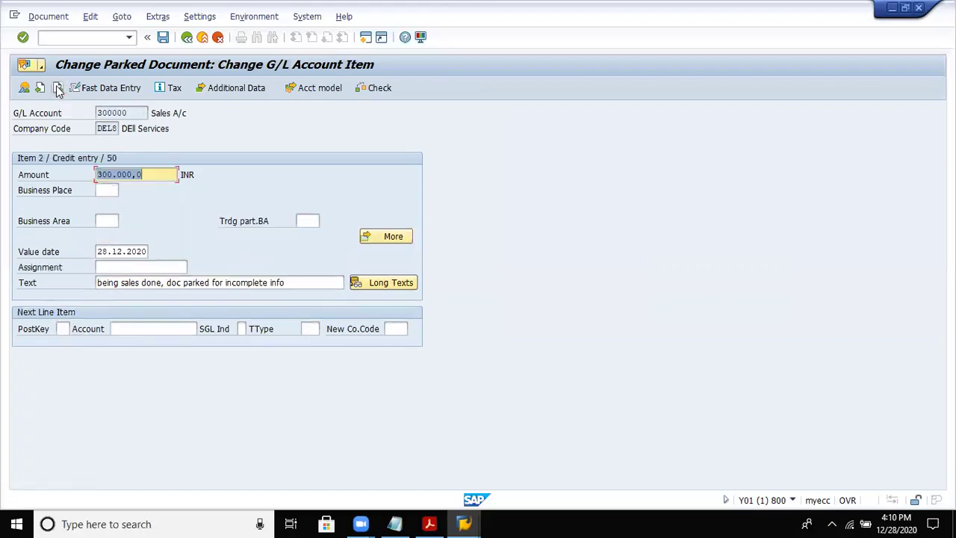
type("330000")
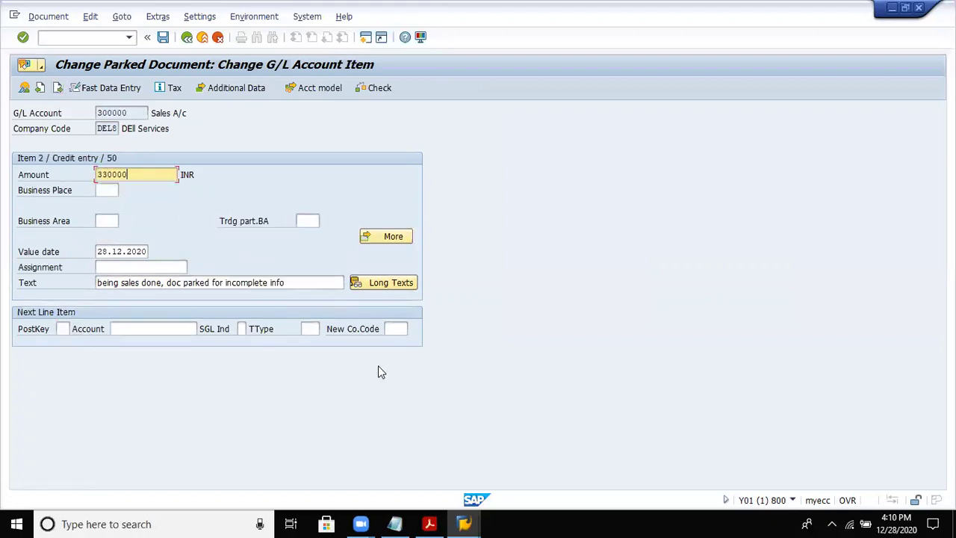
key("Return")
key("ctrl+s")
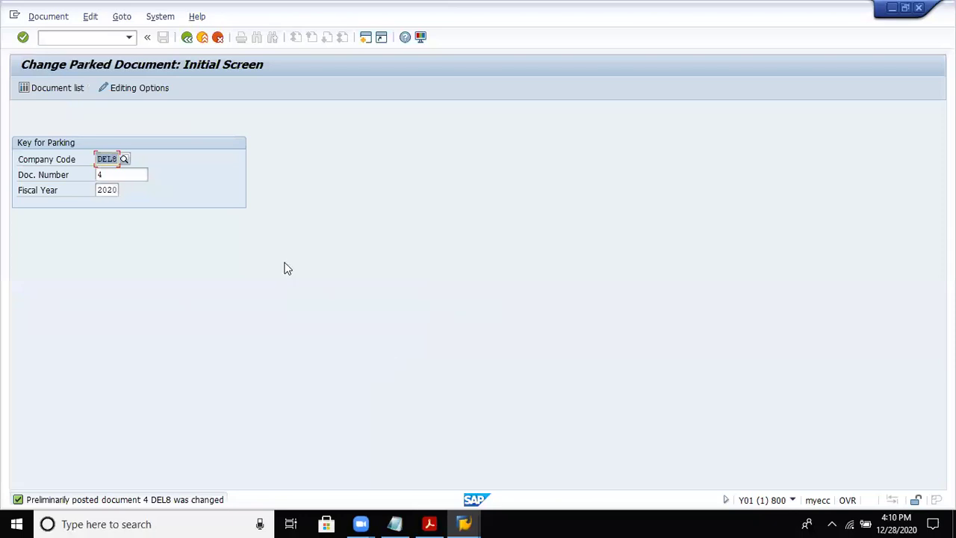
Display parked document 4 in FBV3 and check the ABC Bank item's amount and text
left_click(189, 43)
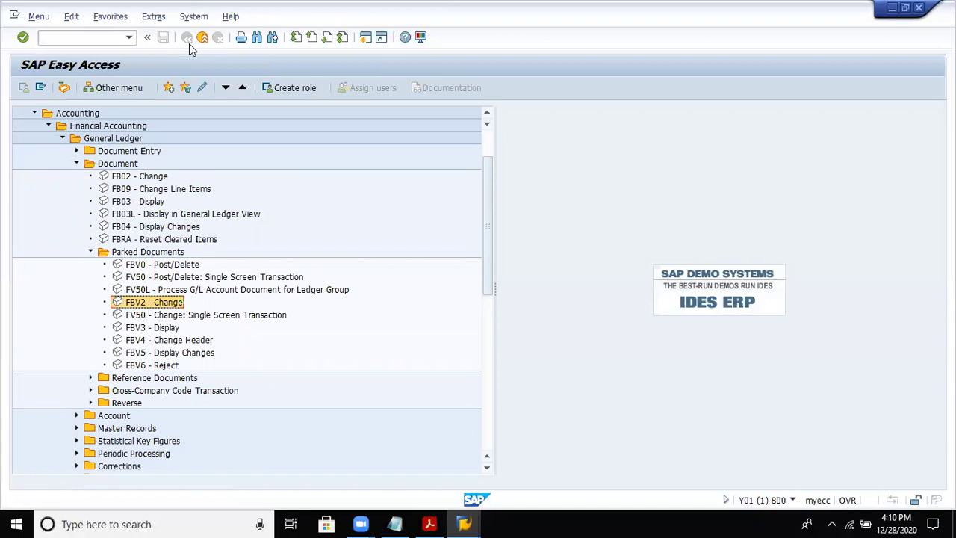
key("Down")
key("Down")
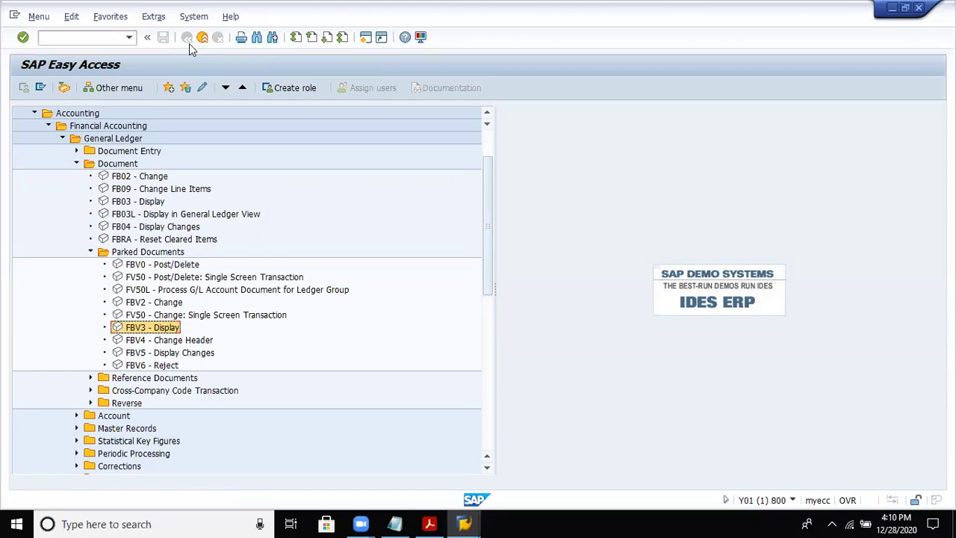
key("Return")
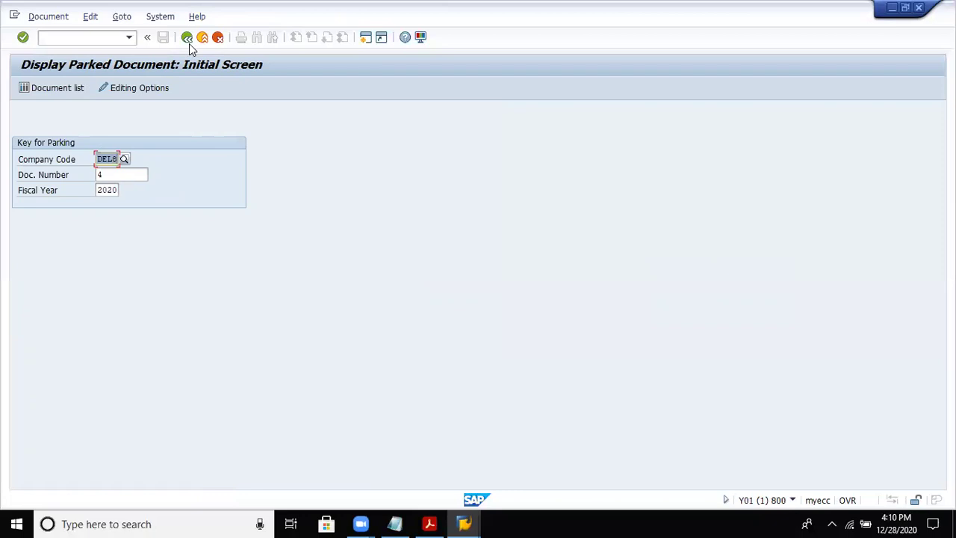
key("Return")
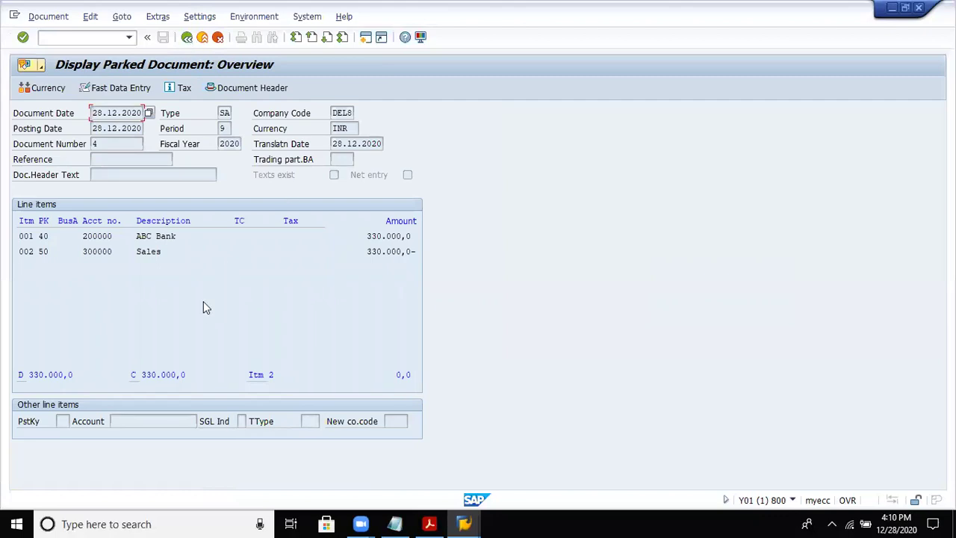
double_click(169, 235)
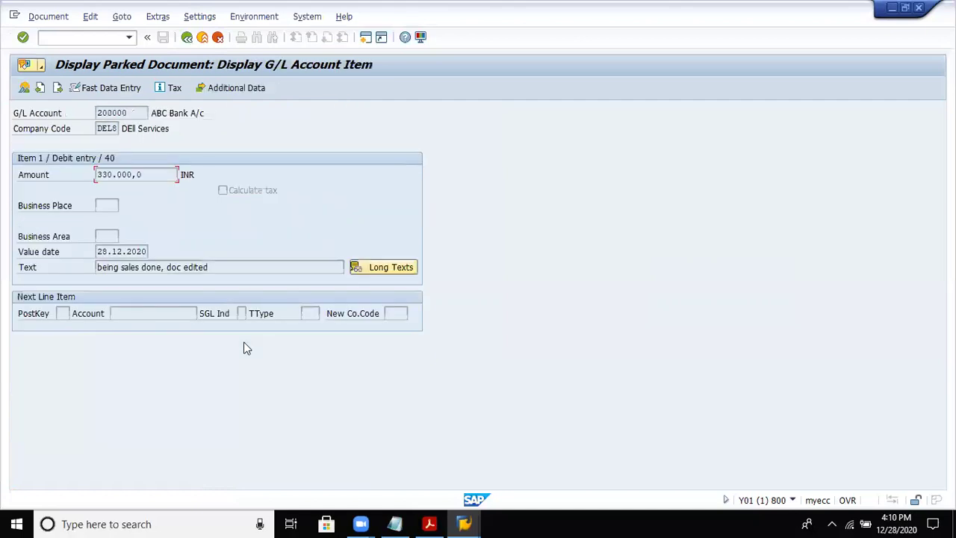
left_click(217, 267)
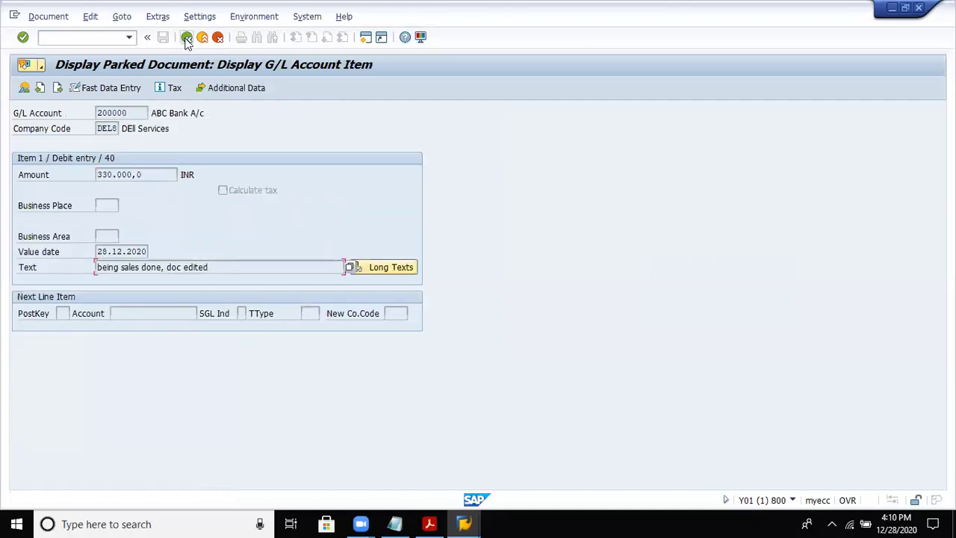
Back out of the parked document display to the SAP Easy Access menu
left_click(187, 37)
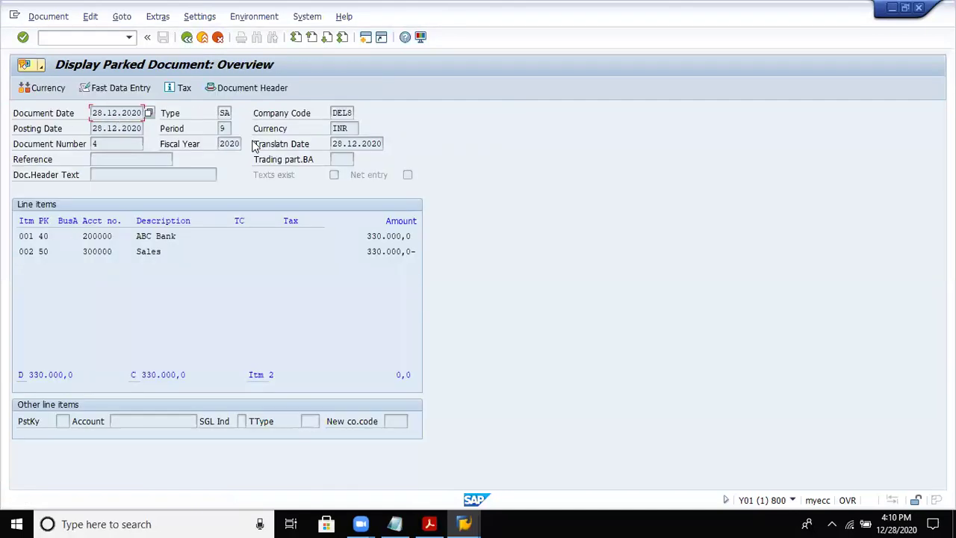
left_click(187, 37)
left_click(188, 37)
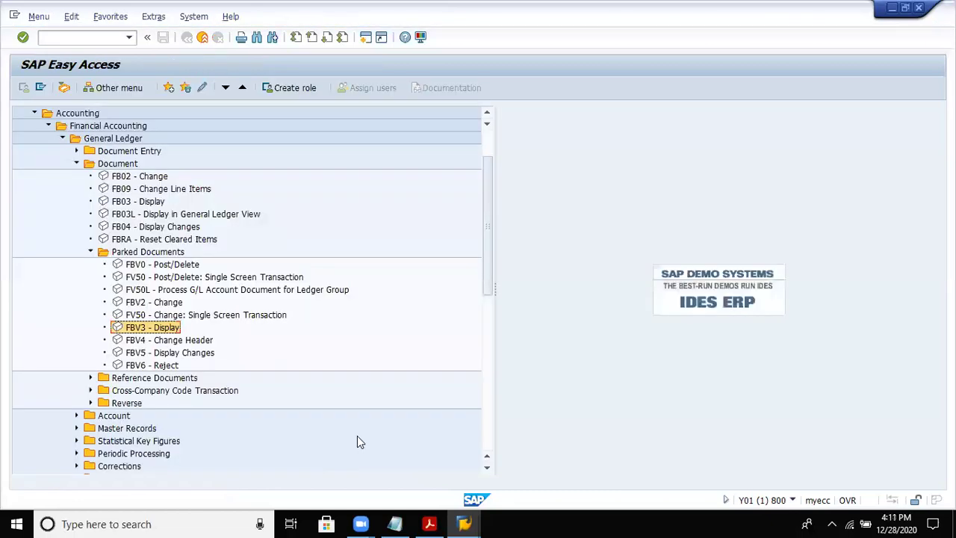
Launch FBV5 Display Changes from the Parked Documents folder
key("Down")
key("Down")
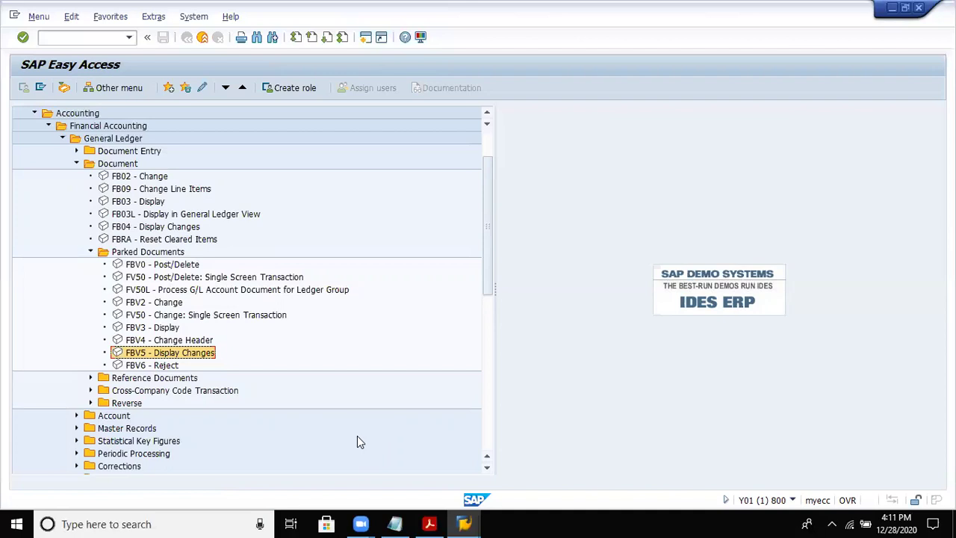
key("Return")
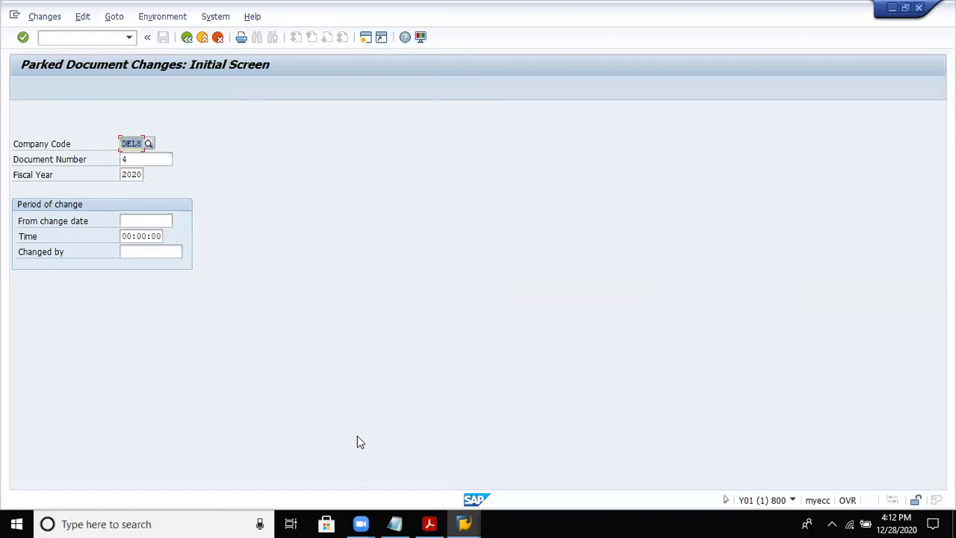
Review document 4's change log, with amounts going from 300.000 to 330.000 INR, then back out
key("Return")
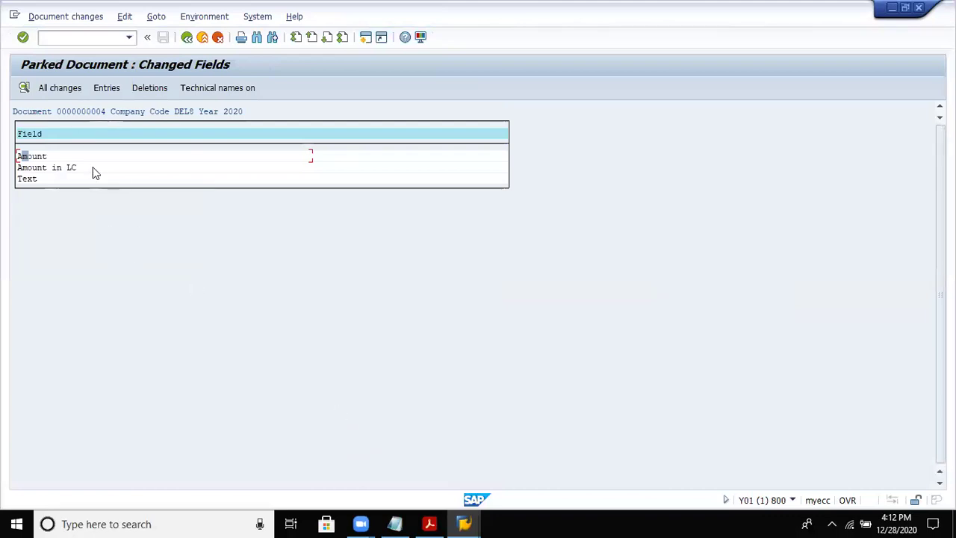
left_click(53, 88)
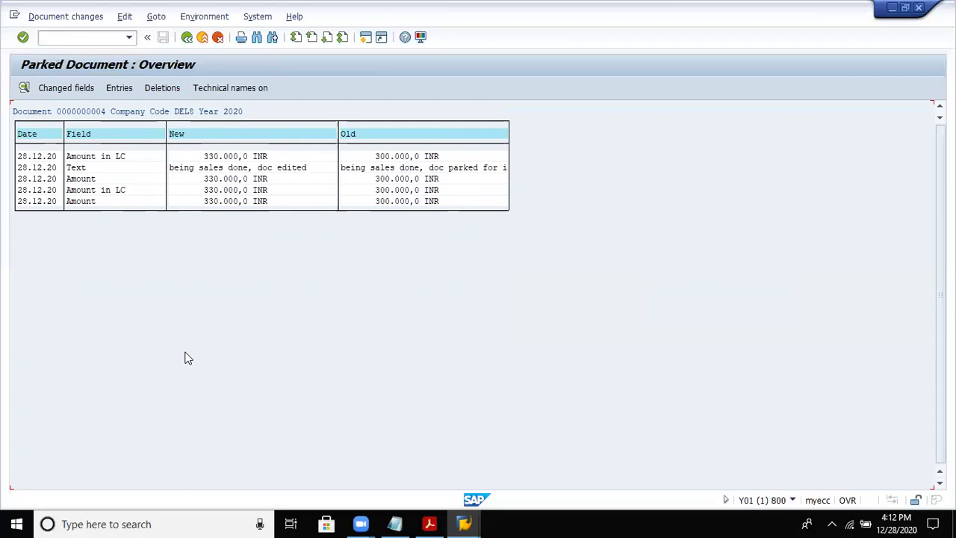
left_click(187, 37)
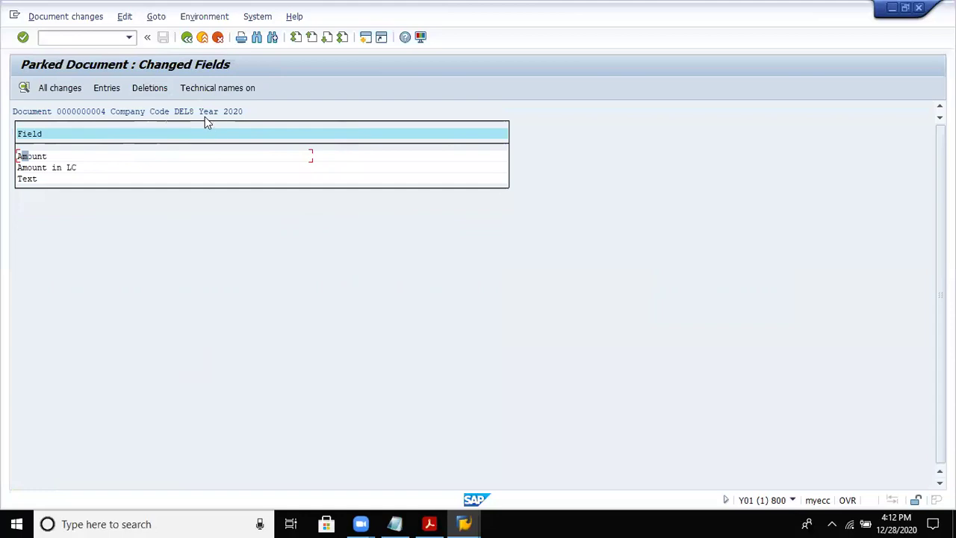
left_click(187, 38)
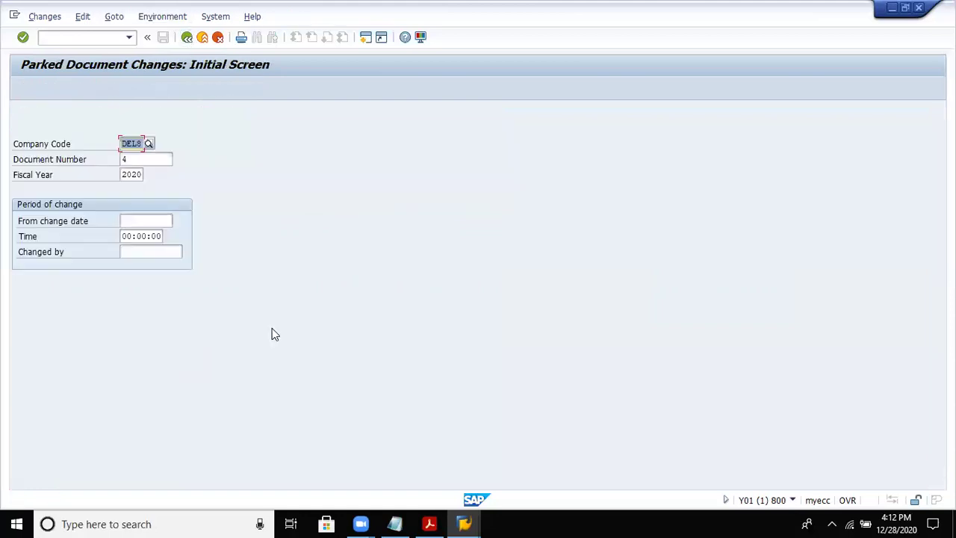
left_click(187, 37)
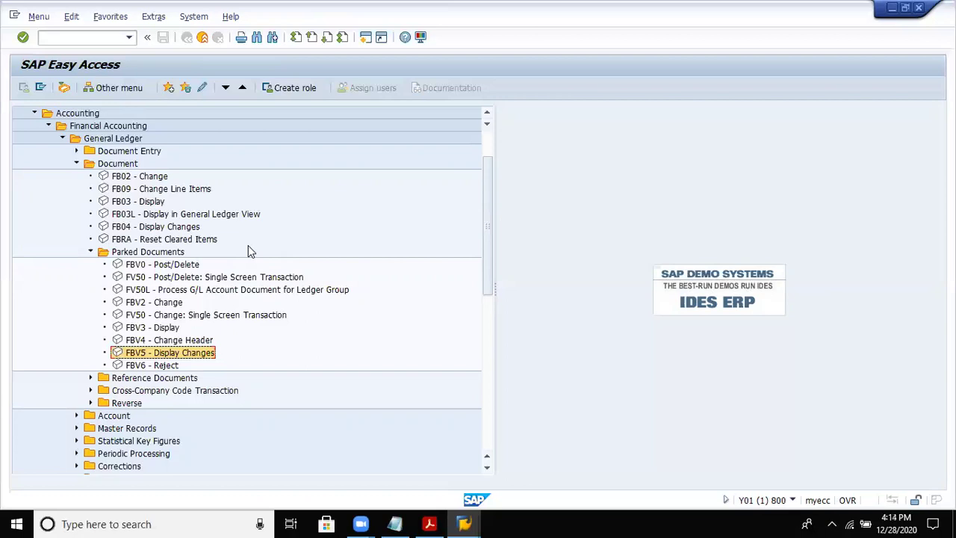
Start FBV0 Post/Delete from the Easy Access tree for document 4, company code DEL8, 2020
key("Up")
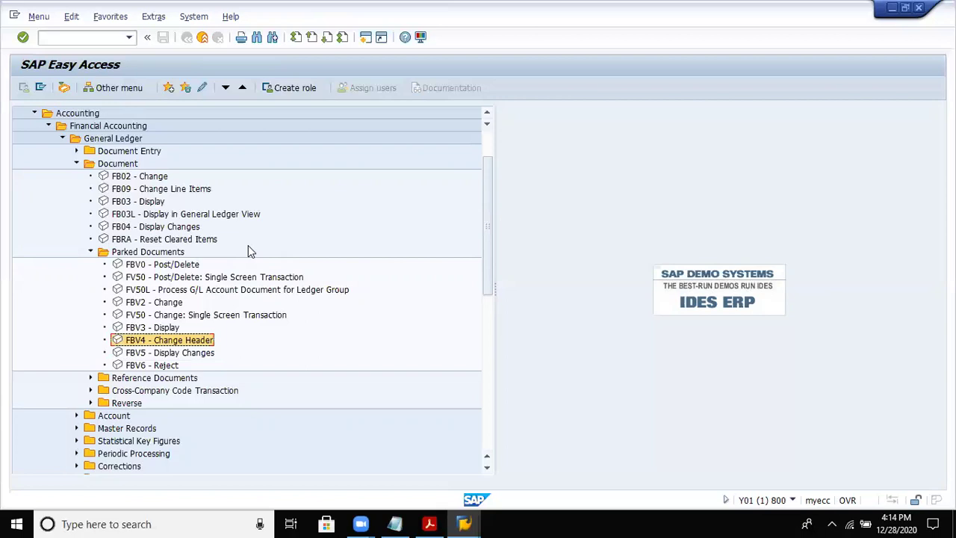
key("Up")
key("Up")
key("Up")
key("Up")
key("Up")
key("Up")
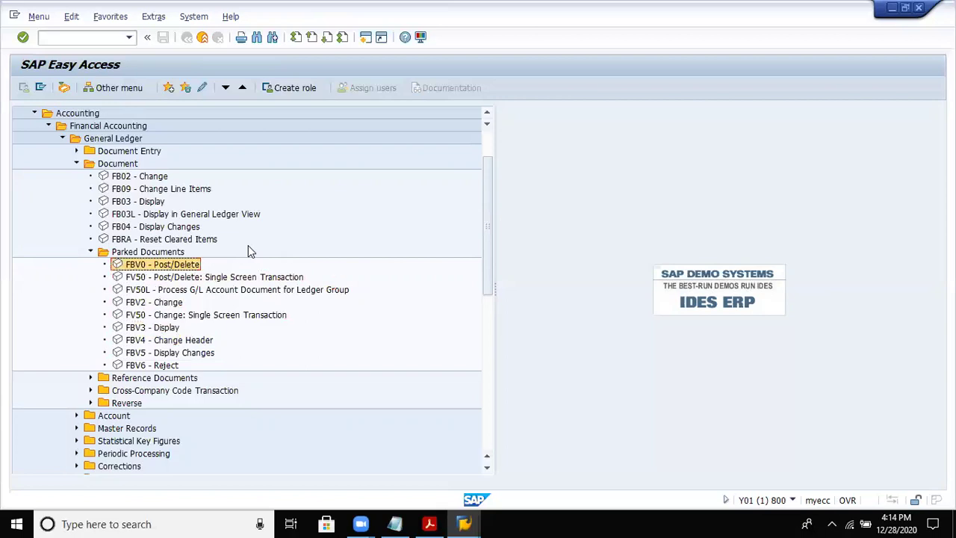
key("Return")
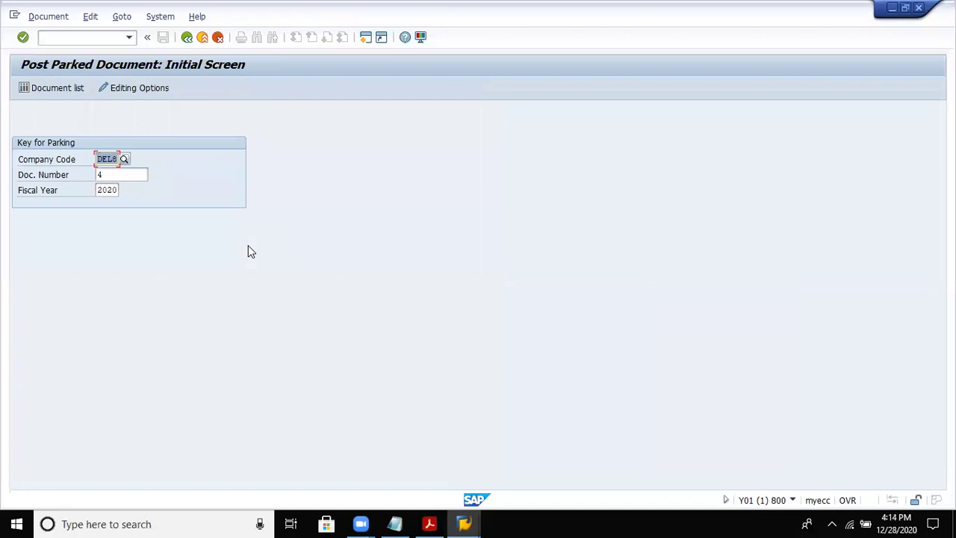
Open parked document 4 for fiscal year 2020 and review its ABC Bank and Sales line items
left_click(116, 176)
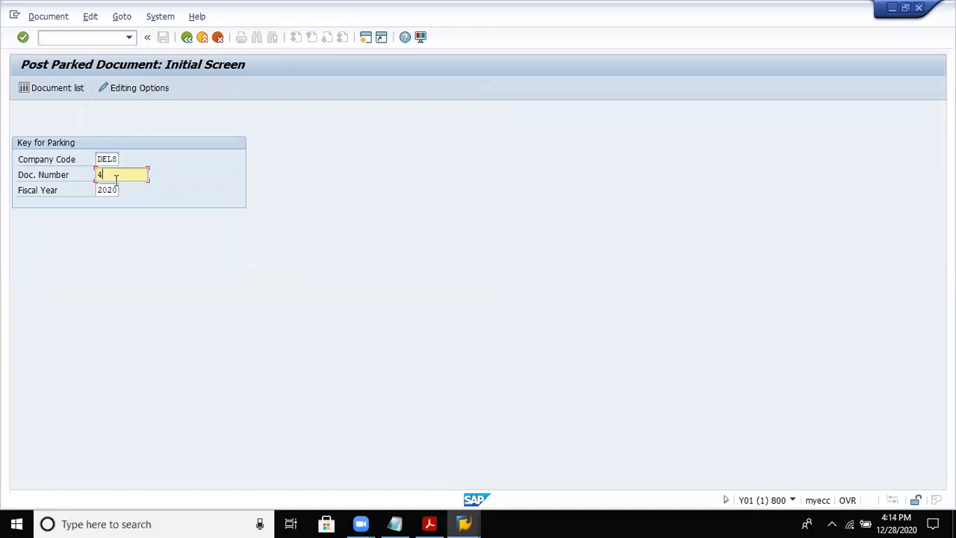
left_click(113, 190)
key("Return")
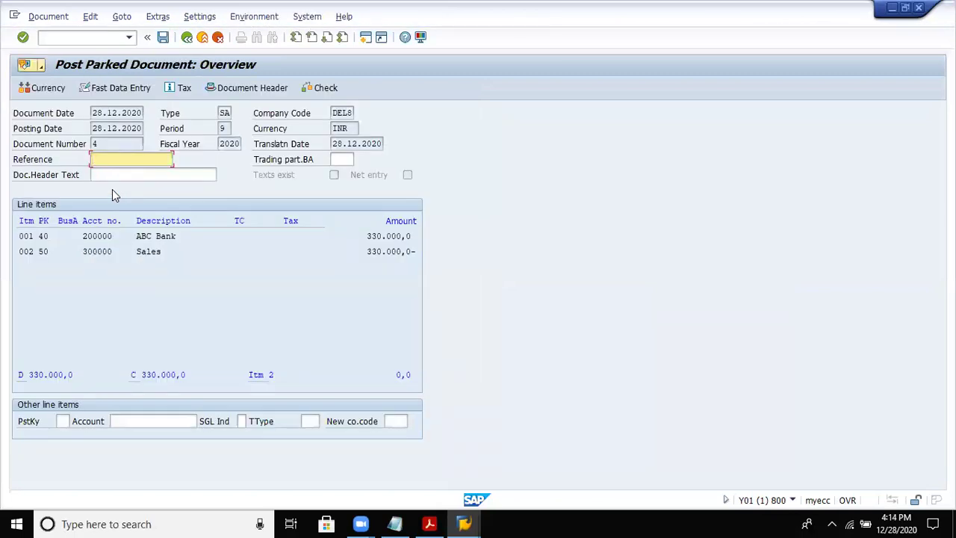
left_click(172, 236)
left_click(157, 253)
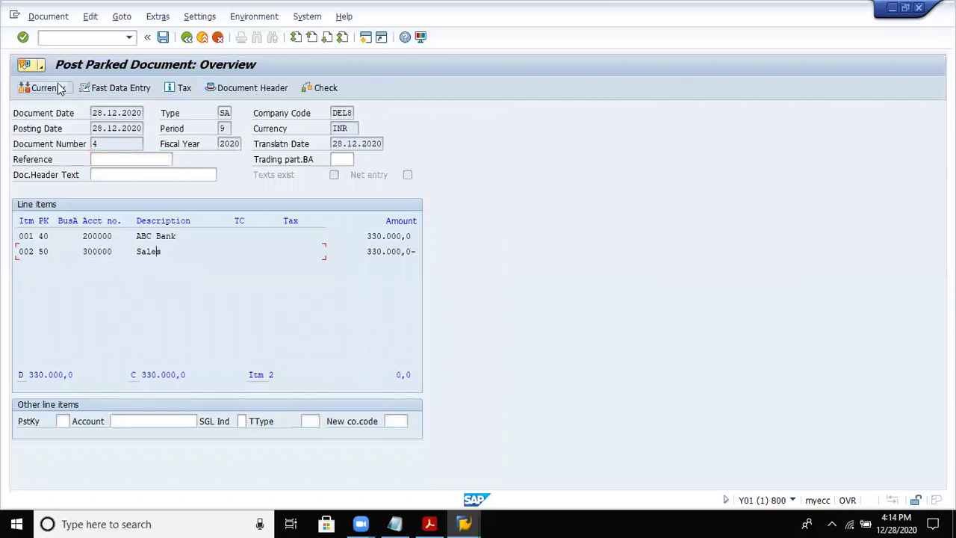
Post the document with business area 'deli' and return to the Easy Access menu
left_click(47, 16)
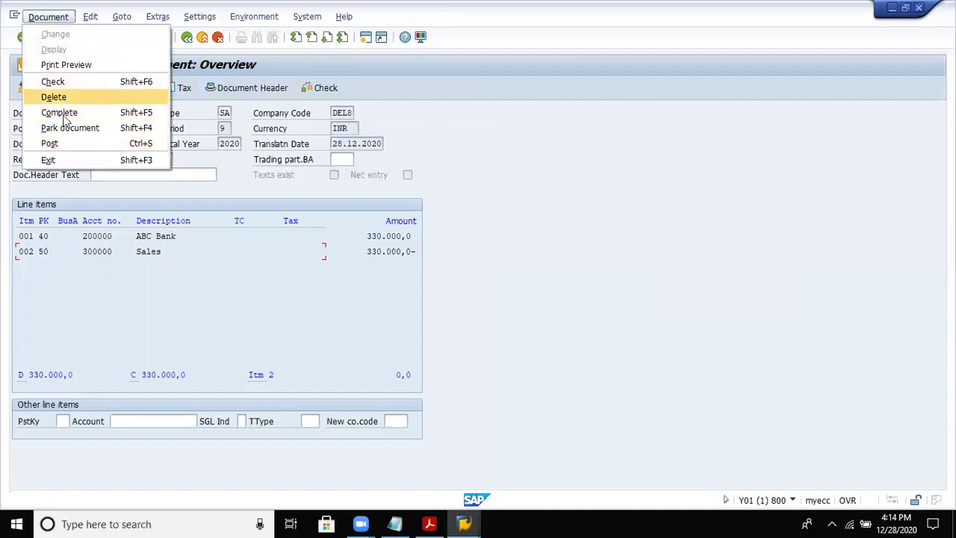
left_click(49, 143)
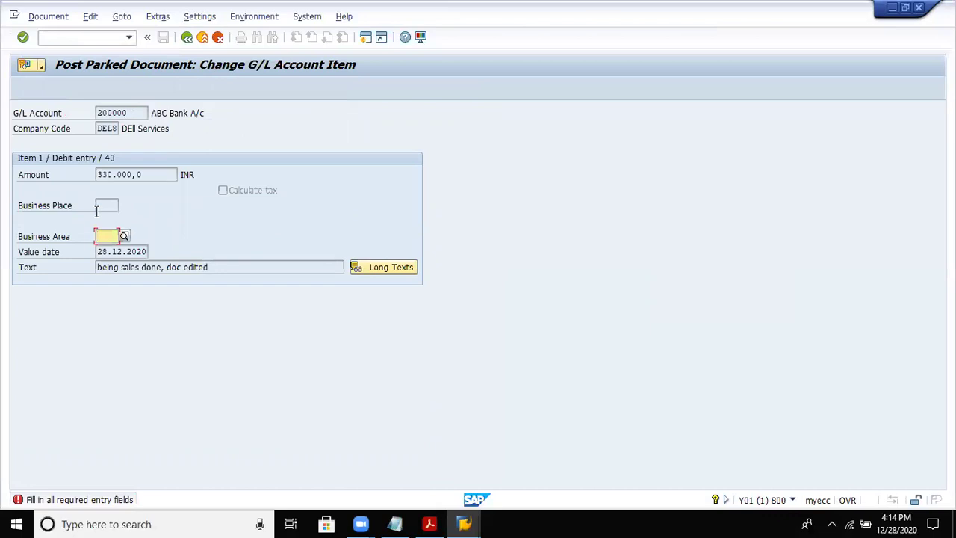
type("deli")
key("Return")
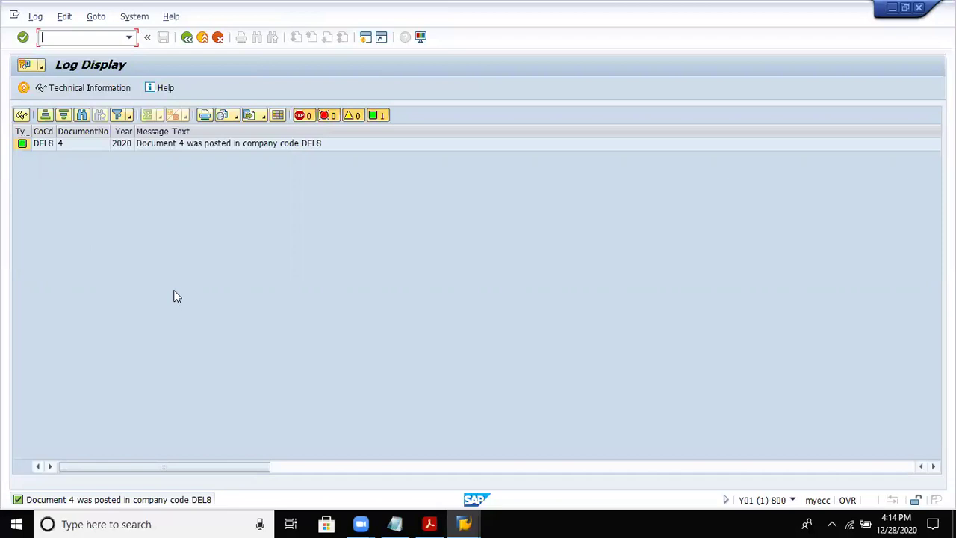
left_click(187, 38)
left_click(188, 38)
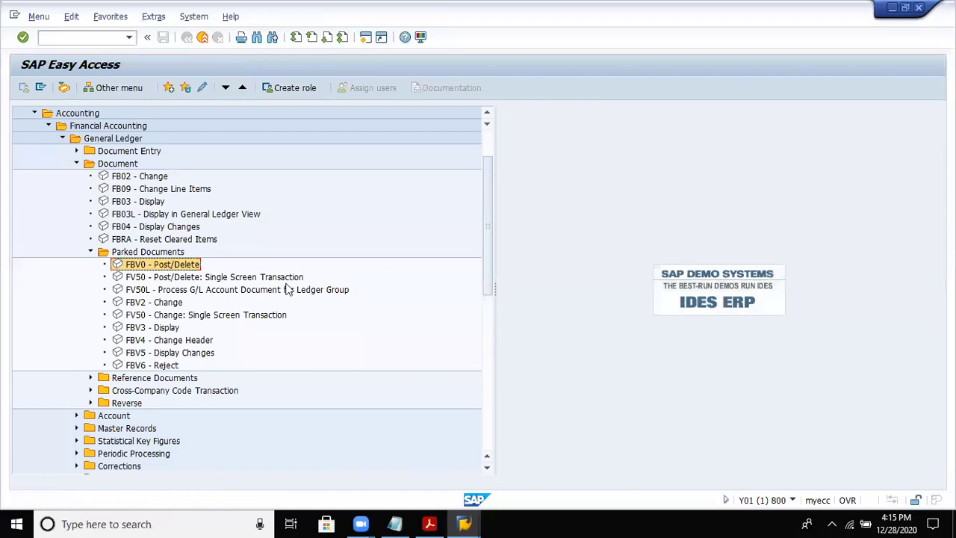
Display posted document 4 in FB03 for company code DEL8, fiscal year 2020
key("Up")
key("Up")
key("Up")
key("Up")
key("Up")
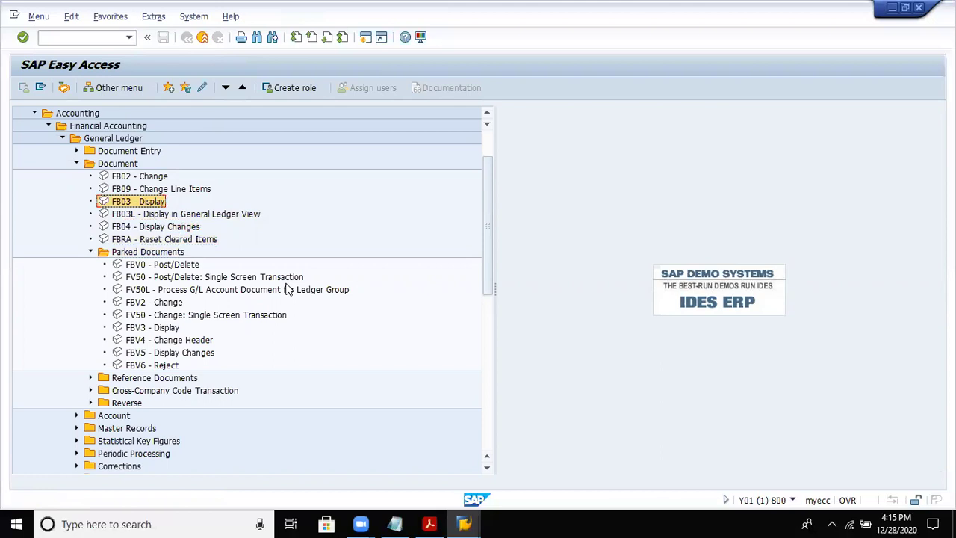
key("Return")
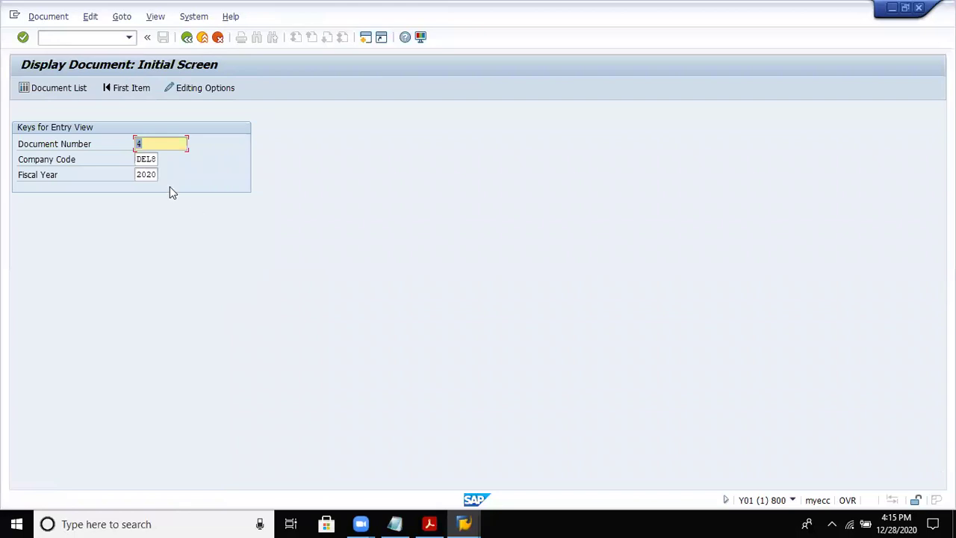
left_click(153, 159)
left_click(153, 174)
key("Return")
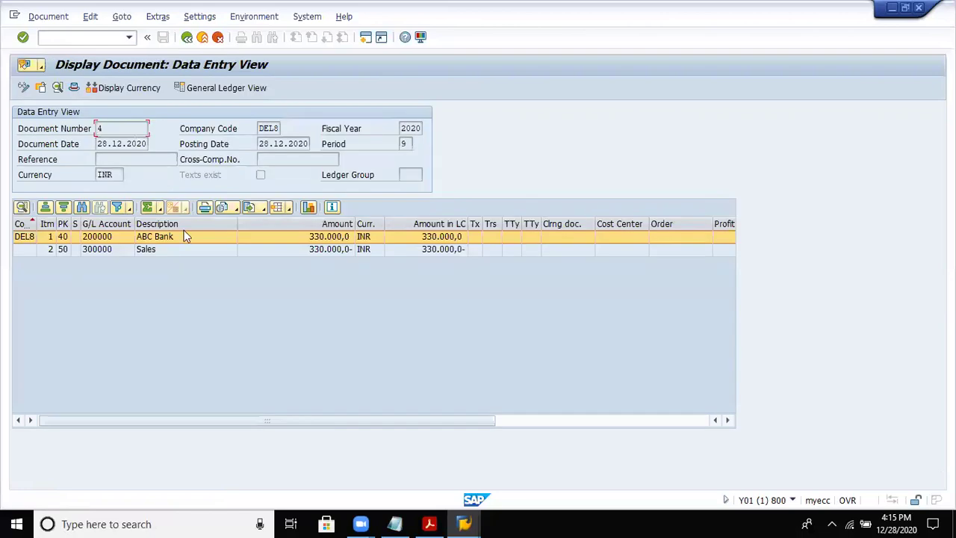
Confirm the ABC Bank and Sales lines show 330.000 INR, then bring the Notepad notes forward
left_click(311, 252)
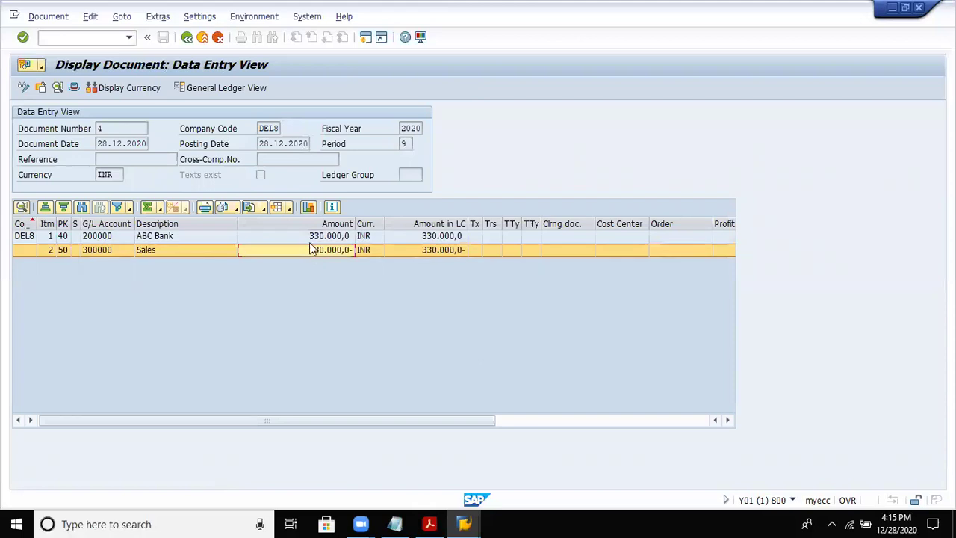
left_click(311, 236)
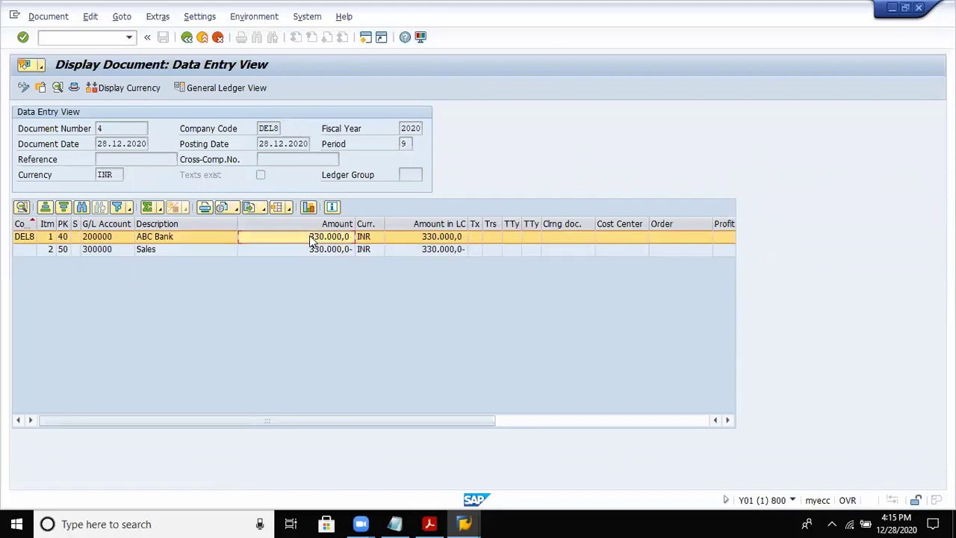
left_click(187, 37)
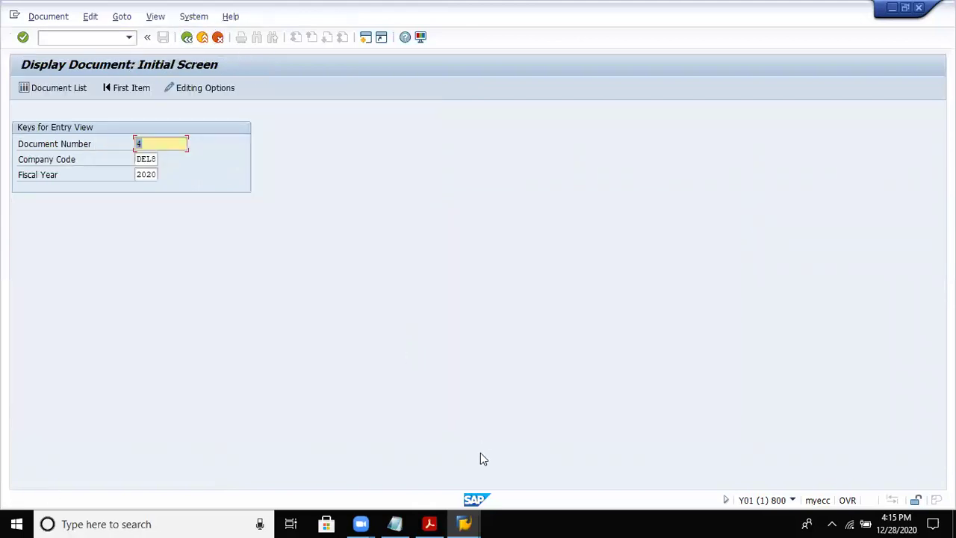
left_click(394, 523)
left_click(490, 260)
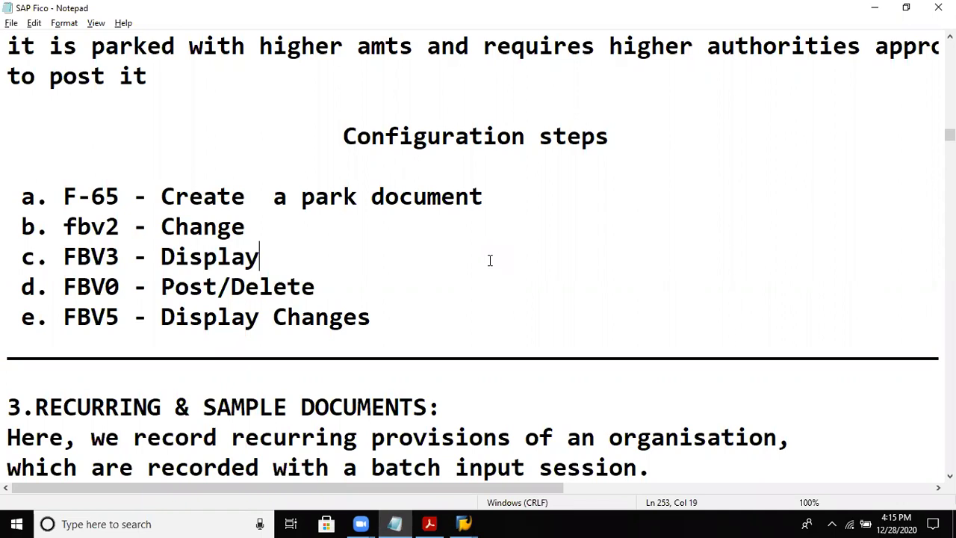
key("Down")
key("Down")
key("Down")
key("Down")
key("Down")
key("Down")
key("Down")
key("Down")
key("Up")
key("Up")
key("Up")
key("Up")
key("Up")
key("Up")
key("Up")
key("Up")
key("Up")
key("Up")
key("Up")
key("Up")
key("Up")
key("Up")
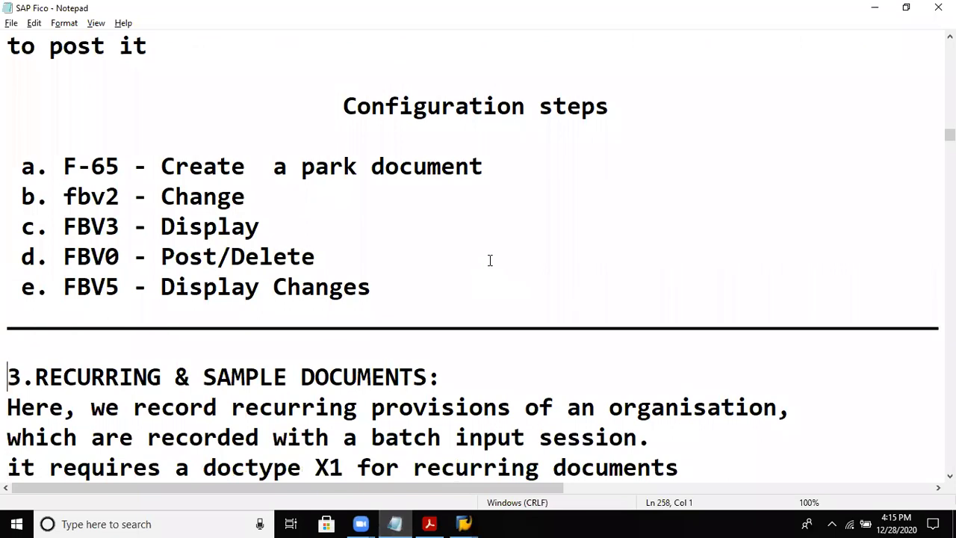
key("Up")
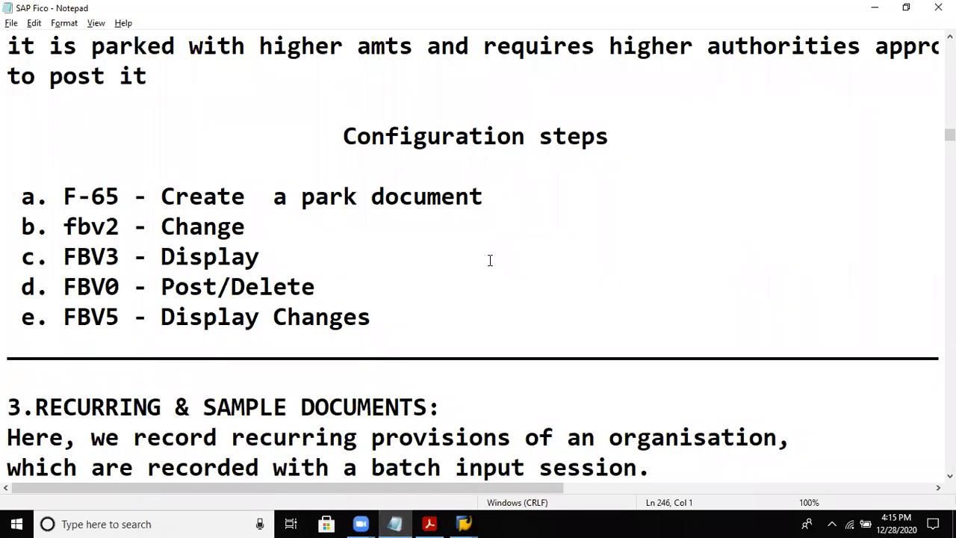
key("Down")
key("Down")
key("Down")
key("Down")
key("Down")
key("Down")
key("Down")
key("Down")
key("Down")
key("Down")
key("Down")
key("Down")
key("Down")
key("Down")
key("Down")
key("Down")
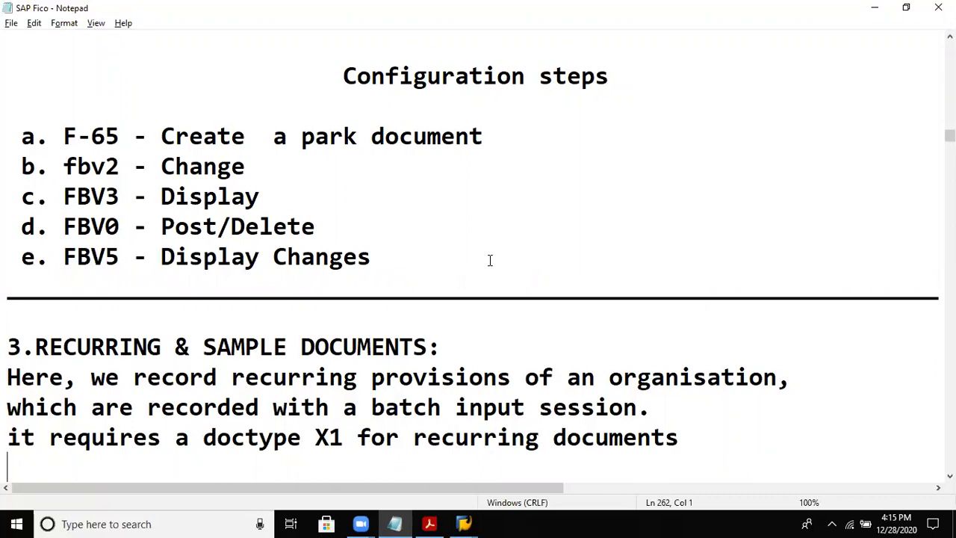
key("Down")
key("Down")
key("Down")
key("Down")
key("Down")
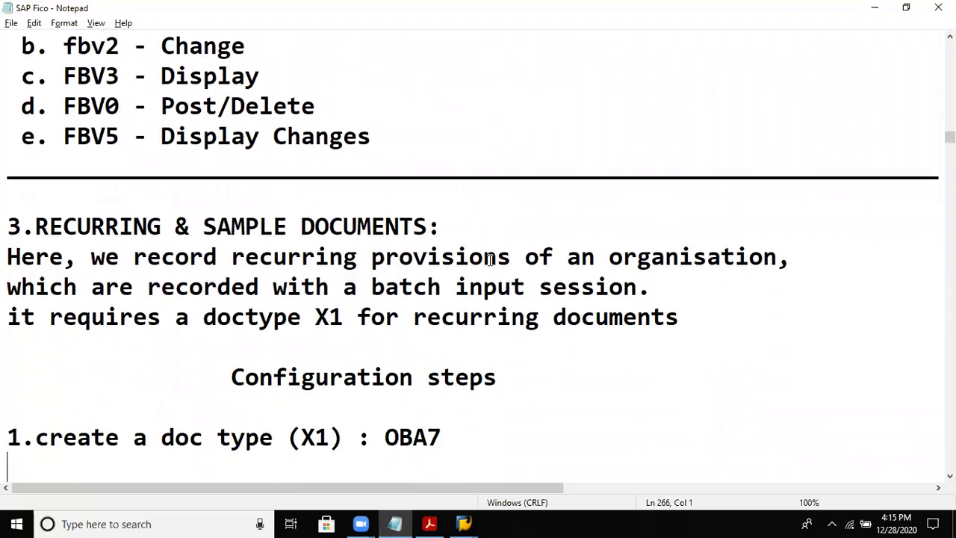
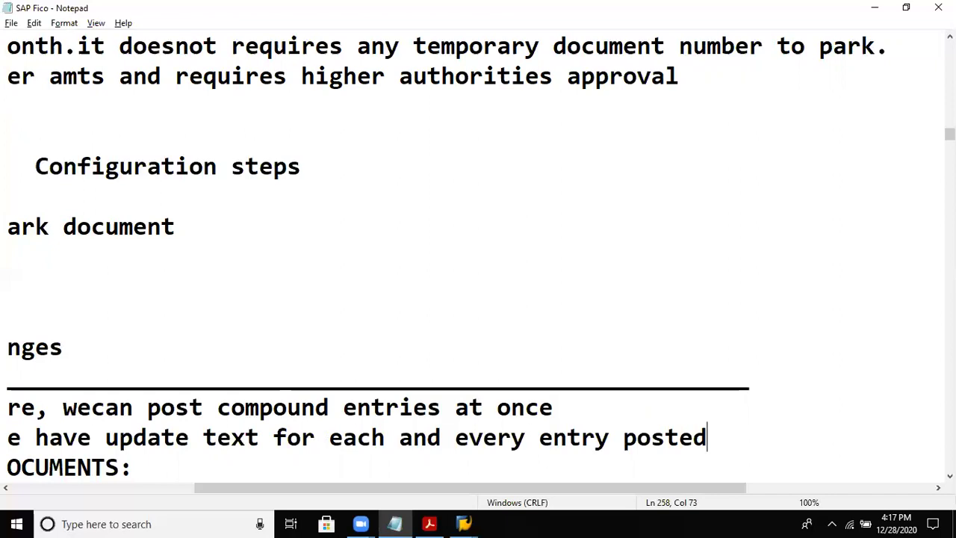
Renumber the Recurring & Sample Documents heading from section 3 to section 4
left_click(693, 437)
key("Left")
key("Left")
key("Left")
key("Left")
key("Left")
key("Left")
key("Left")
key("Left")
key("Left")
key("Left")
key("Left")
key("Left")
key("Left")
key("Left")
key("Left")
key("Left")
key("Left")
key("Left")
key("Left")
key("Left")
key("Left")
key("Left")
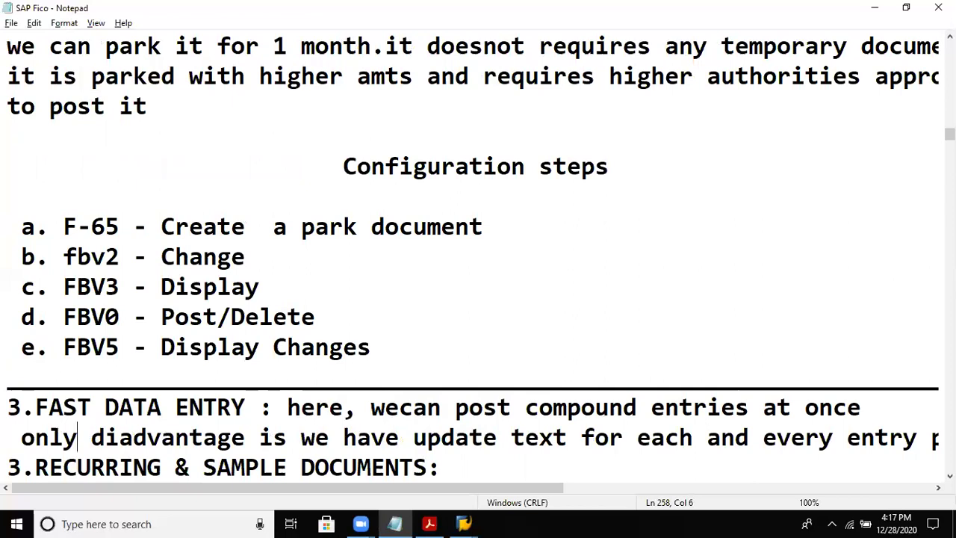
key("Down")
key("Down")
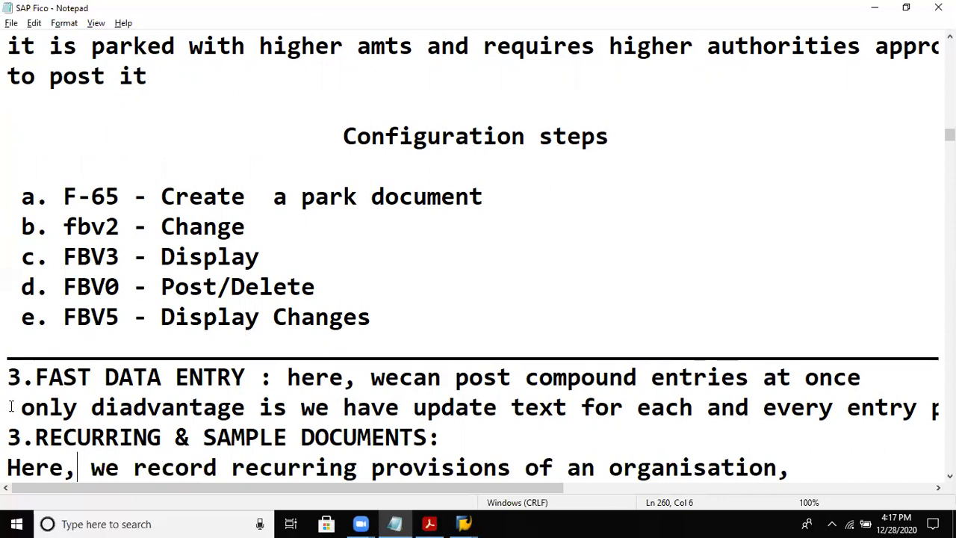
key("Left")
key("Left")
left_click(6, 438)
key("Return")
key("Return")
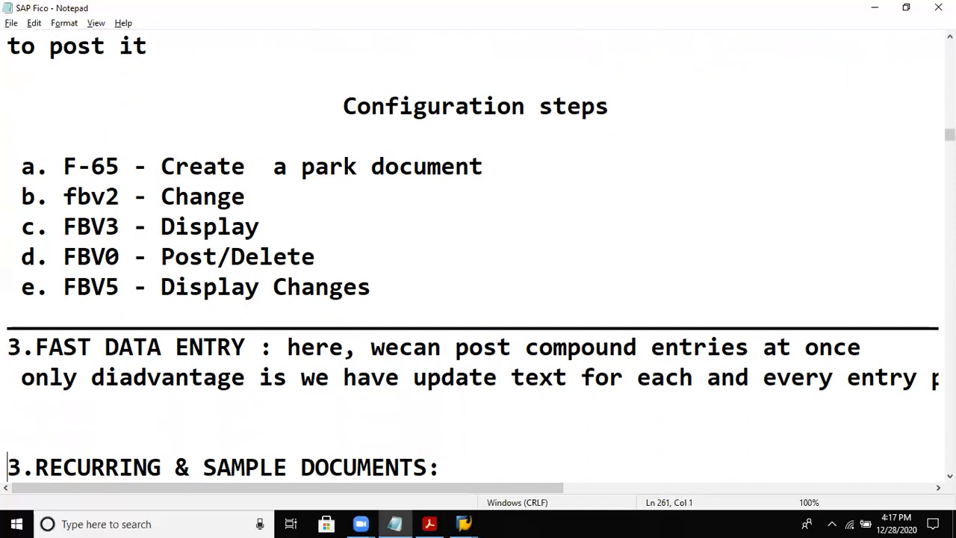
key("Delete")
type("4")
Add 'Configuration steps:' with '1. Create a fast data entry : F-02' under Fast Data Entry
left_click(18, 418)
type("Confi")
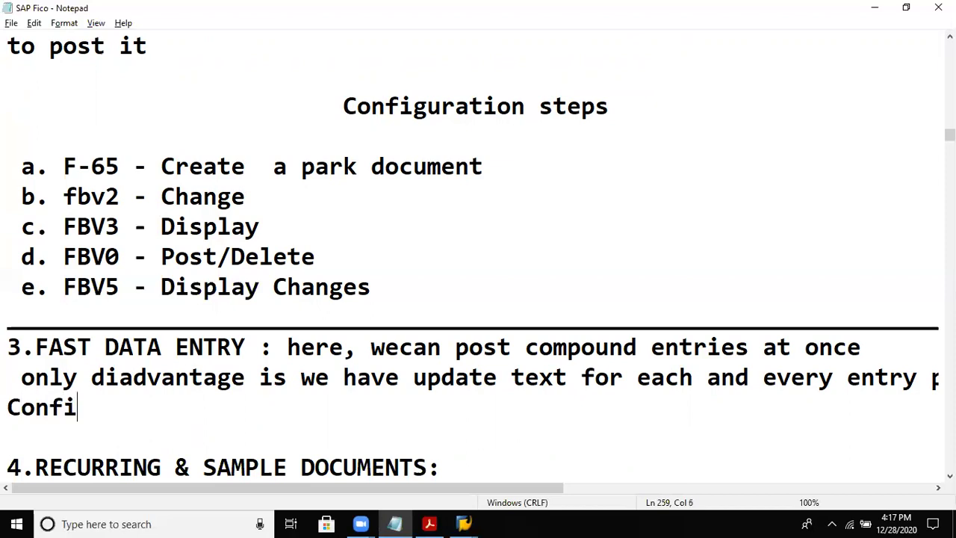
type("gurati")
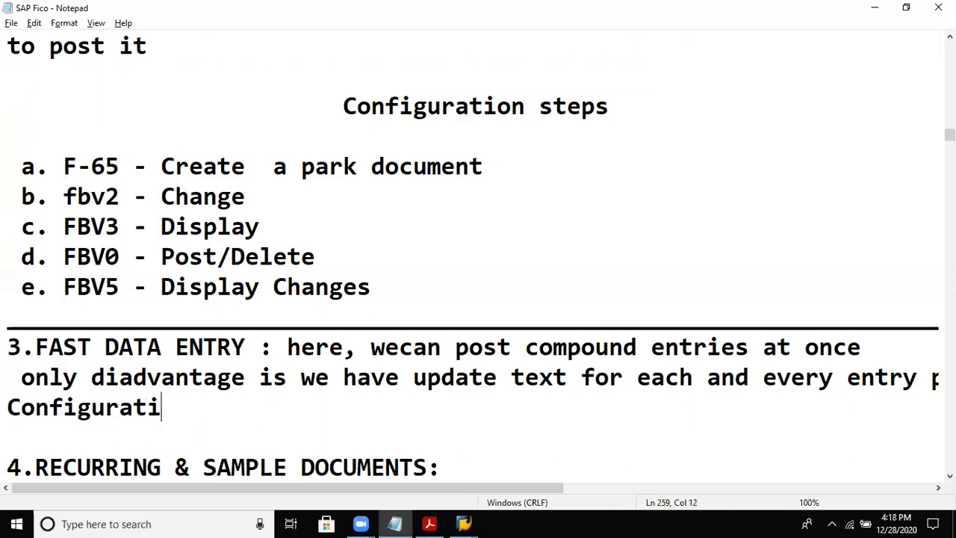
type("on steps:")
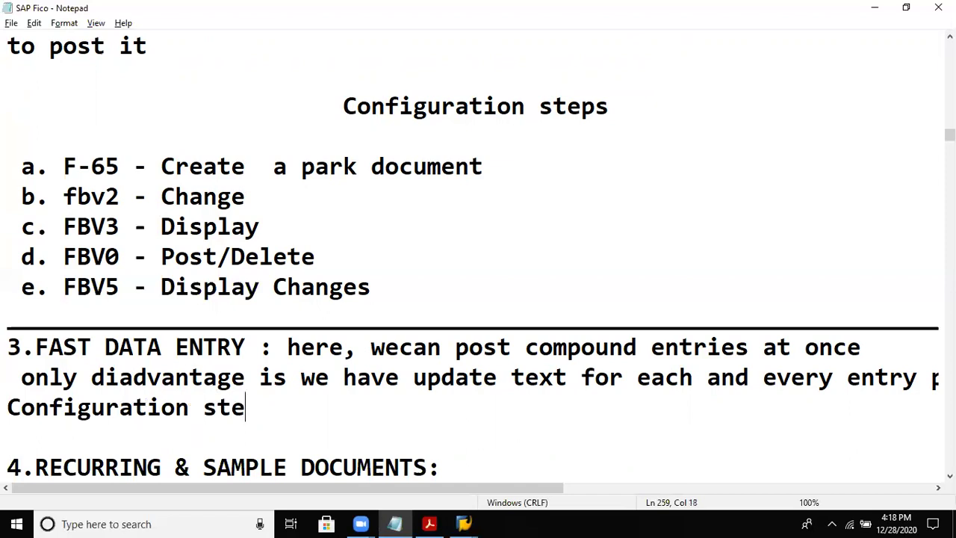
key("Return")
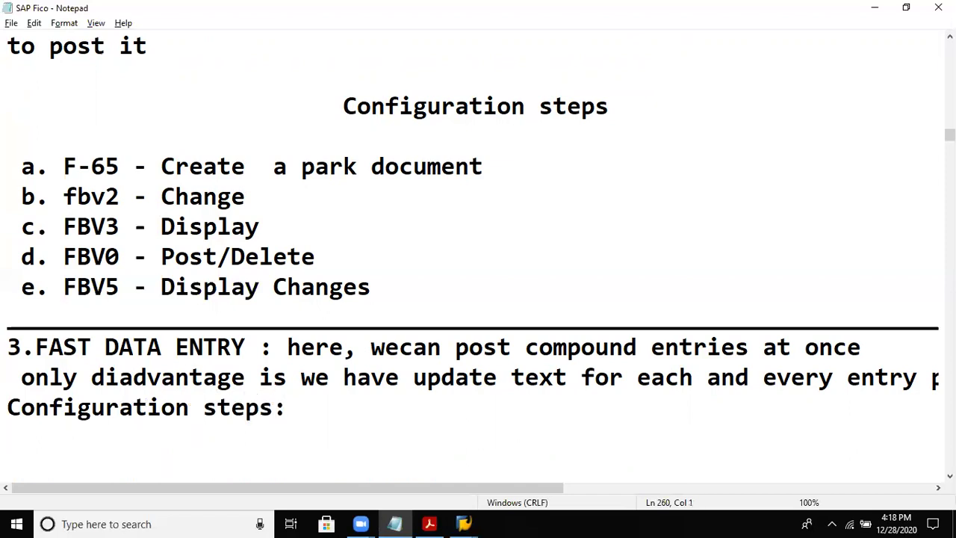
left_click(6, 407)
key("Return")
key("Down")
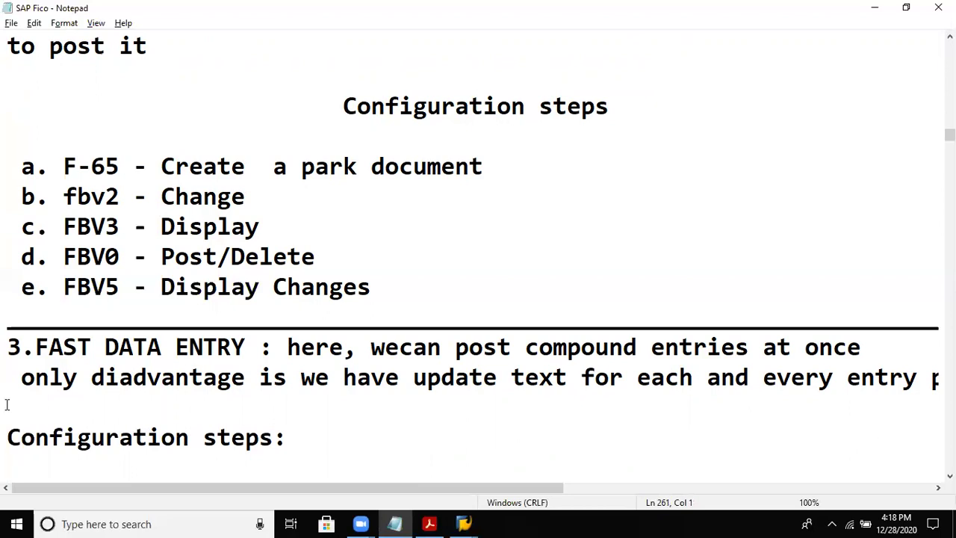
type("1. Create a fas")
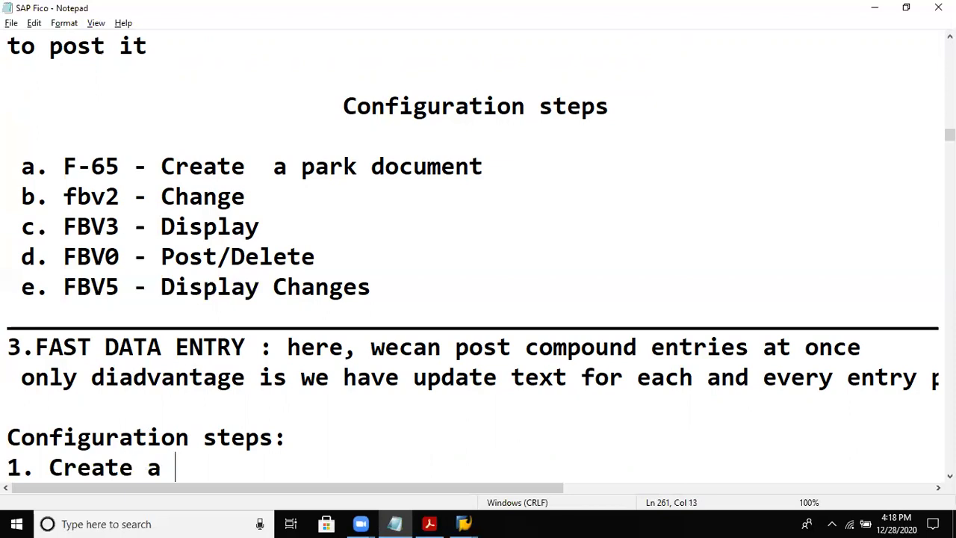
type("t ")
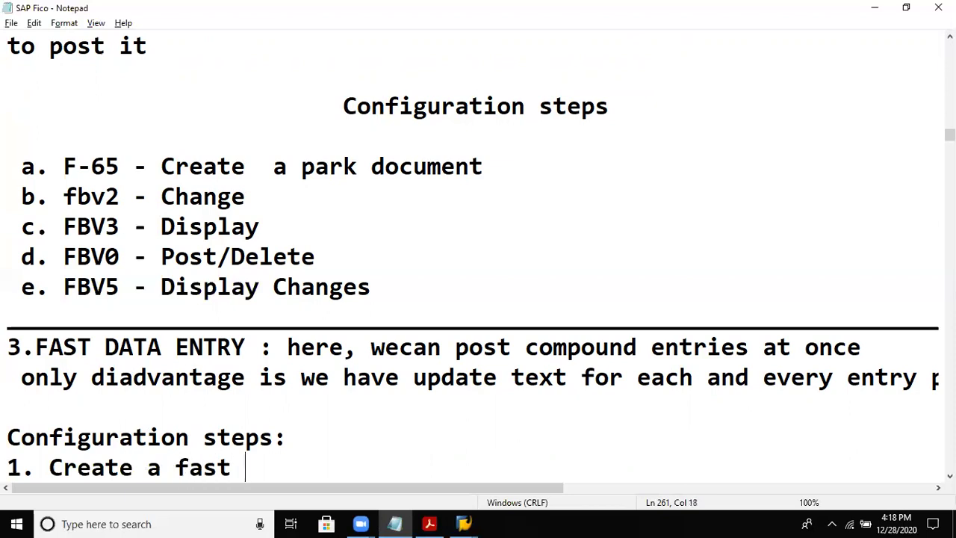
type("data ent")
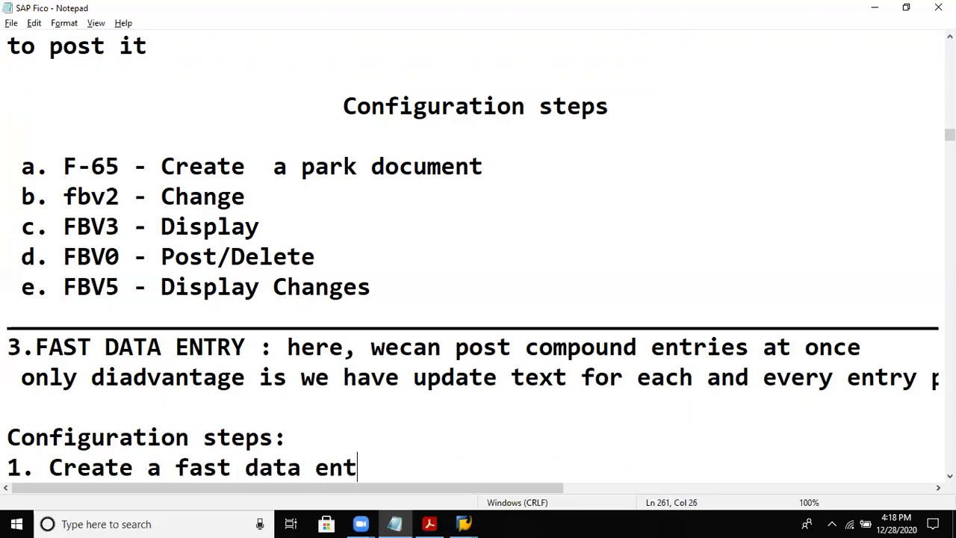
type("ry : F0")
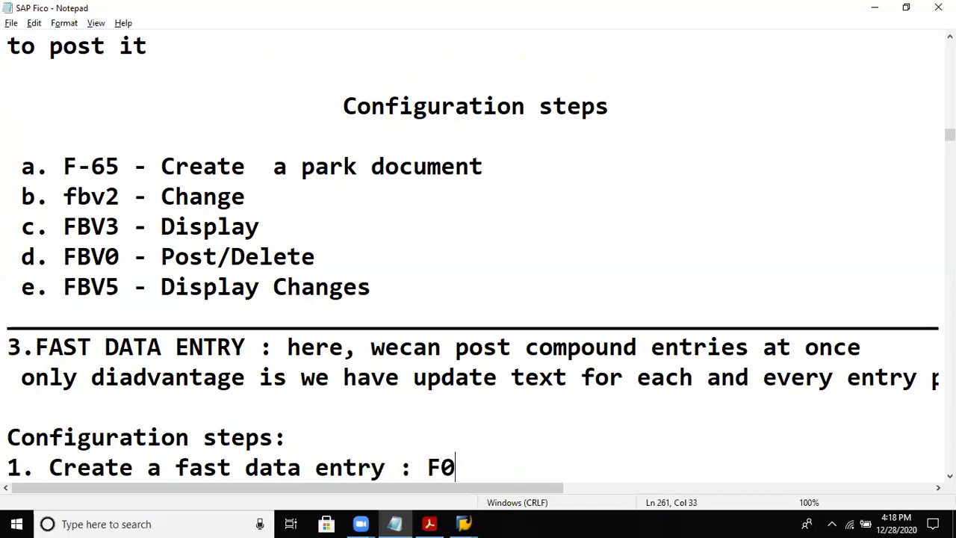
key("BackSpace")
type("-02")
key("Return")
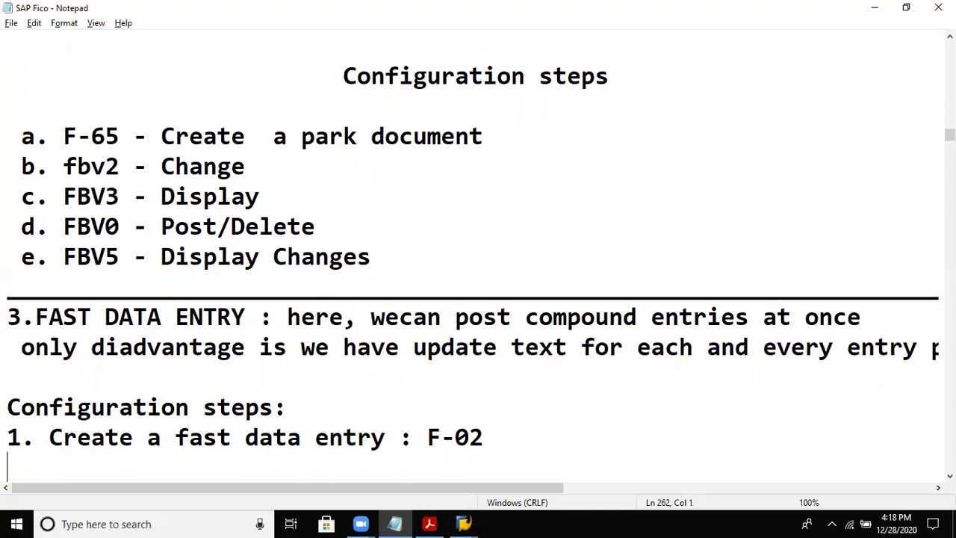
Return to SAP Easy Access and launch F-02 General Posting from Document Entry
key("alt+Tab")
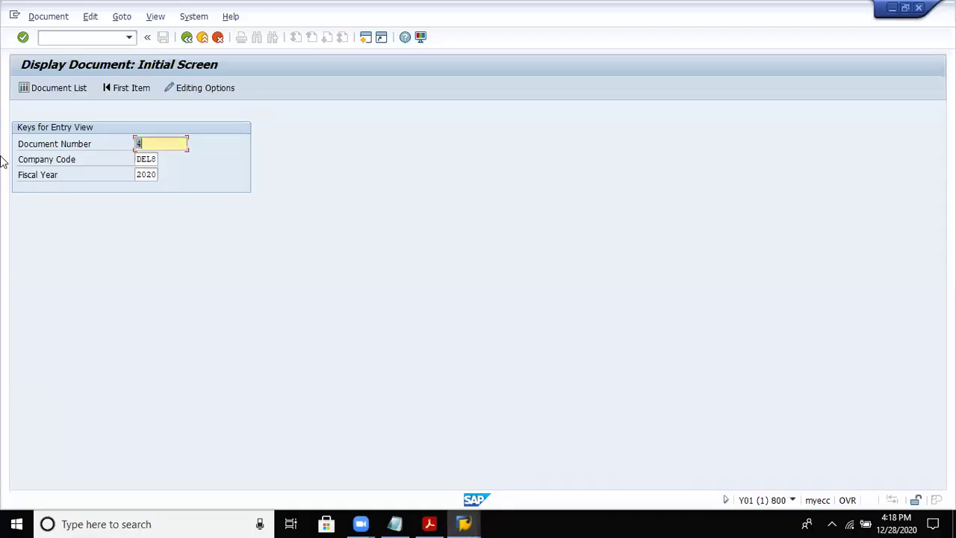
left_click(187, 38)
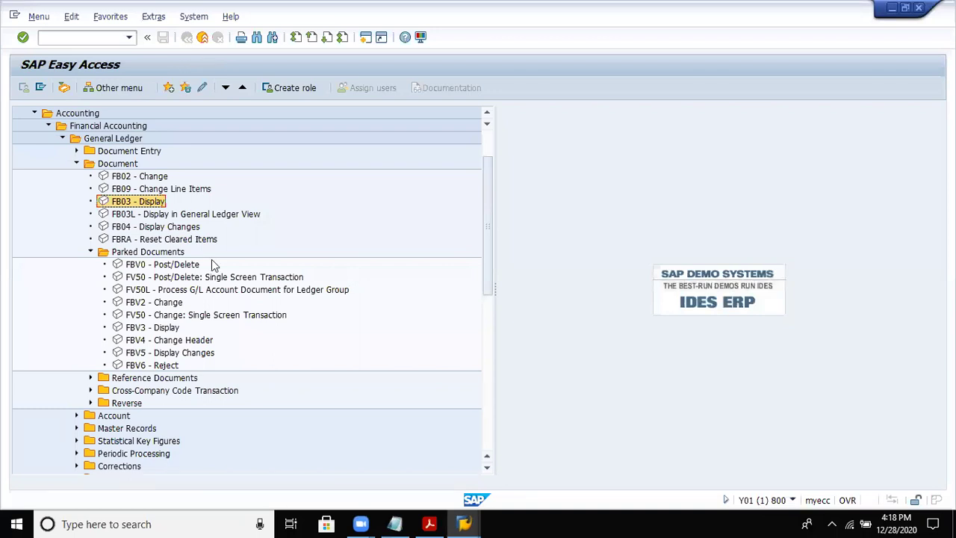
key("Down")
key("Down")
key("Down")
key("Down")
key("Down")
key("Up")
key("Left")
key("Up")
key("Up")
key("Up")
key("Up")
key("Up")
key("Up")
key("Up")
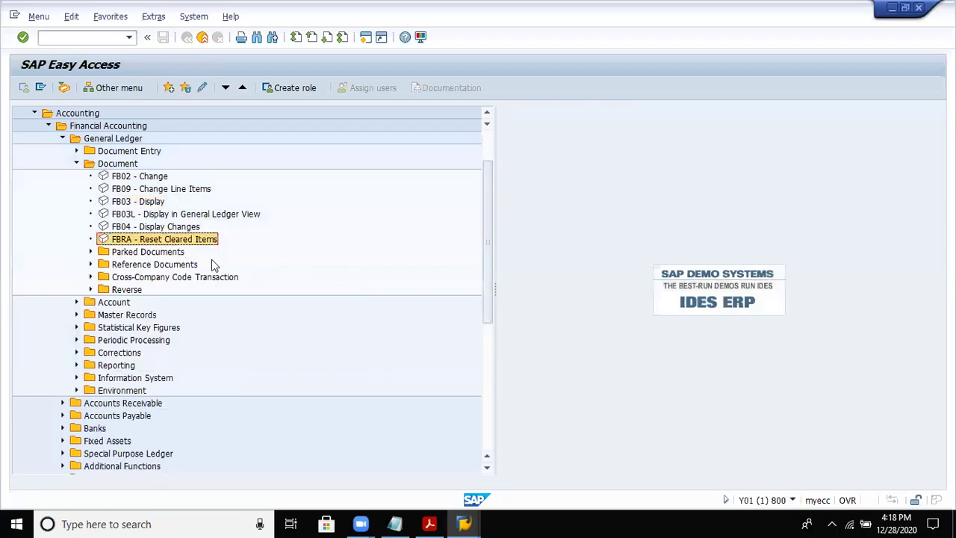
key("Left")
key("Up")
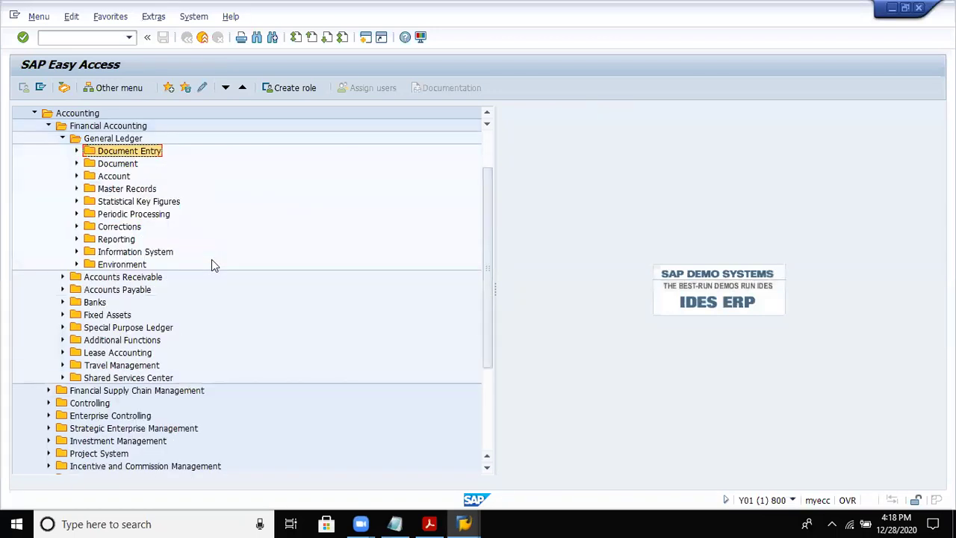
key("Right")
key("Down")
key("Down")
key("Down")
key("Return")
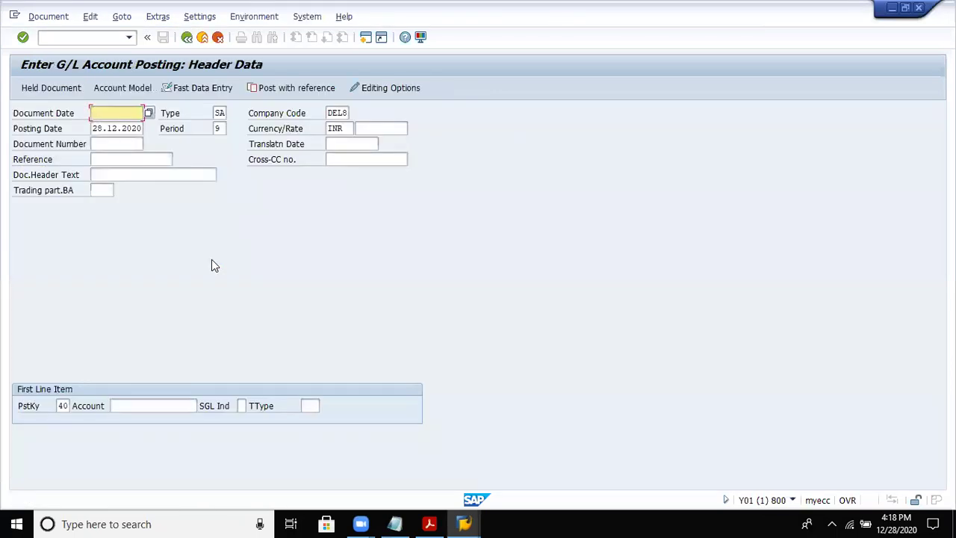
Set the document date to today, 28.12.2020, and switch to fast data entry of G/L items
key("F4")
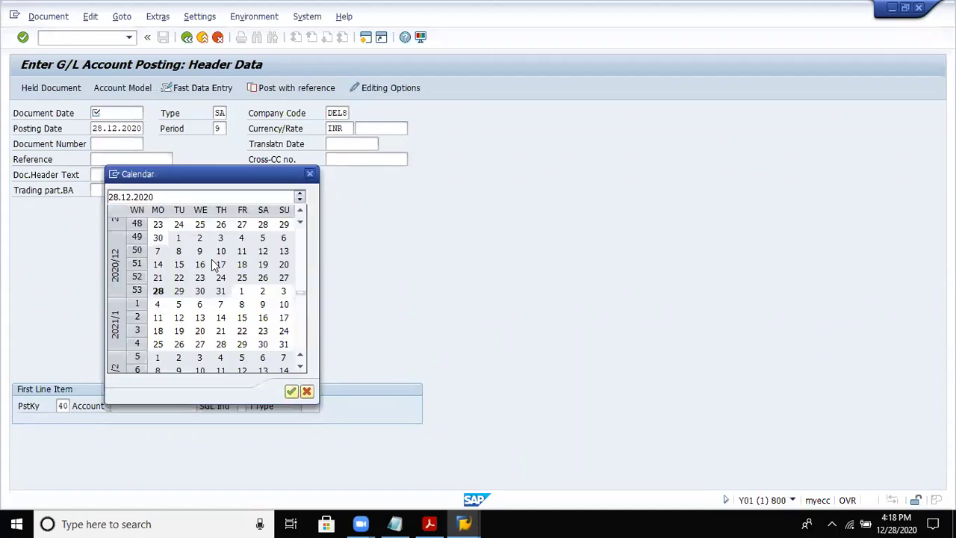
key("Return")
key("Tab")
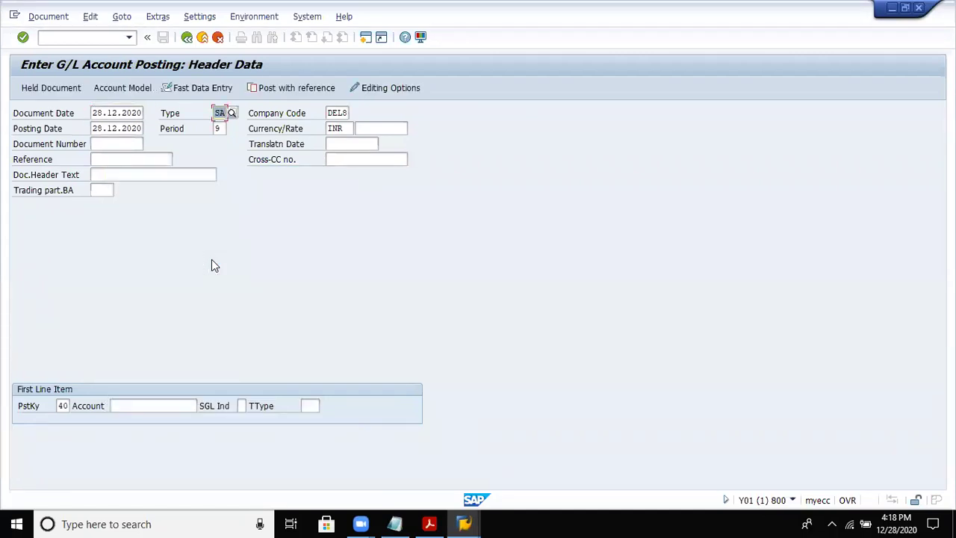
key("Tab")
key("Tab")
key("Tab")
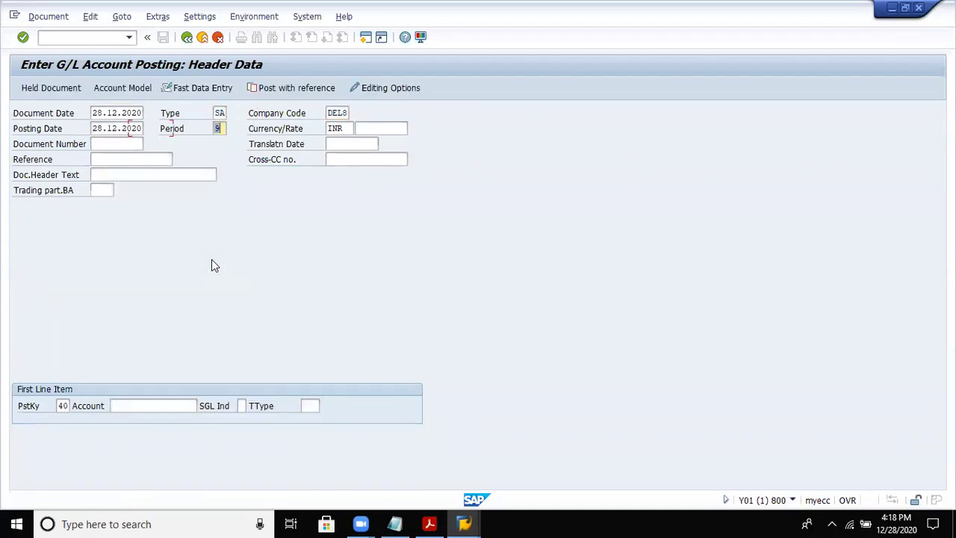
left_click(208, 97)
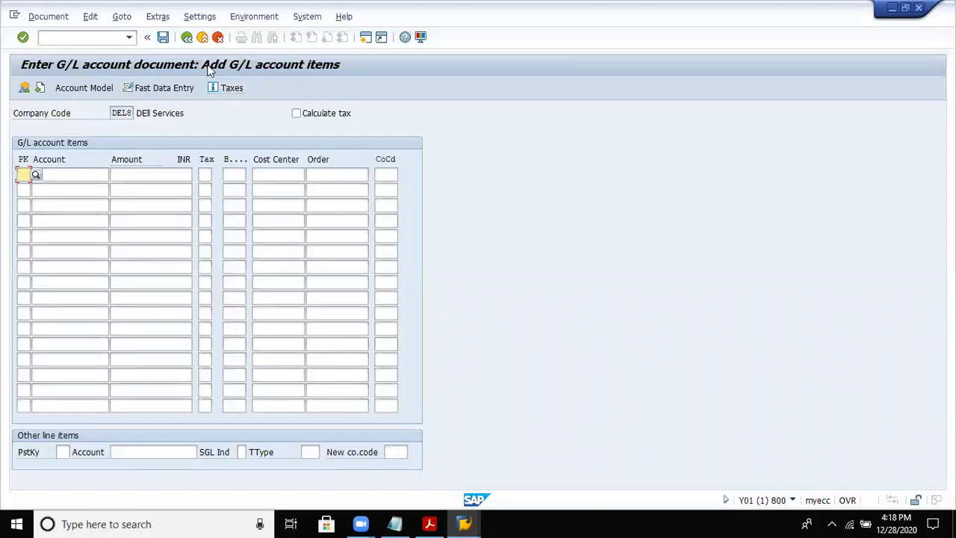
Enter posting key 40 and Rent paid account 400000 in the first row
type("40")
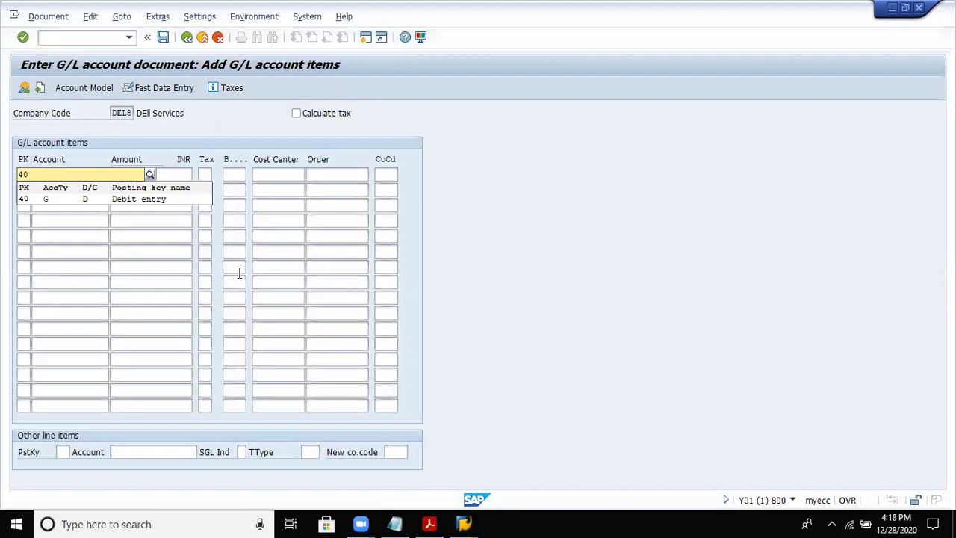
key("Tab")
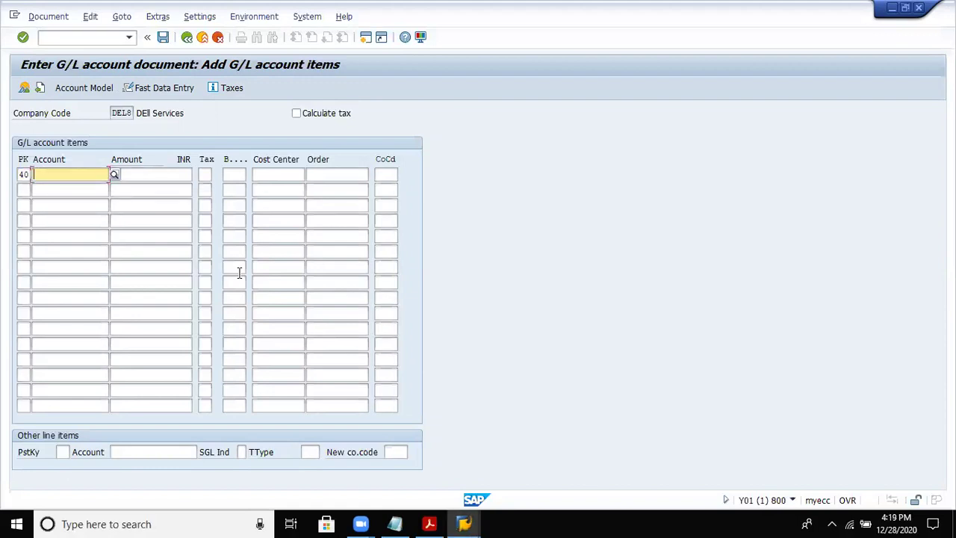
key("F4")
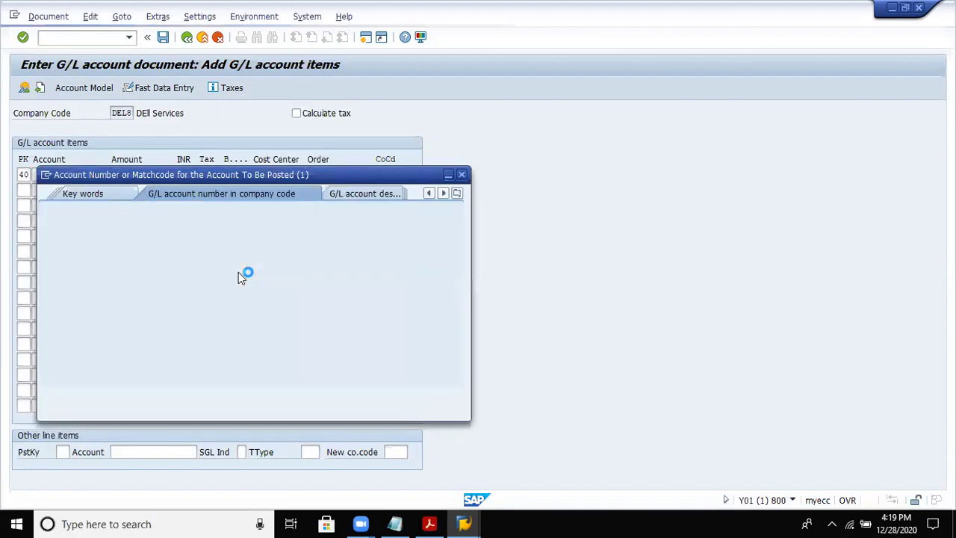
key("Return")
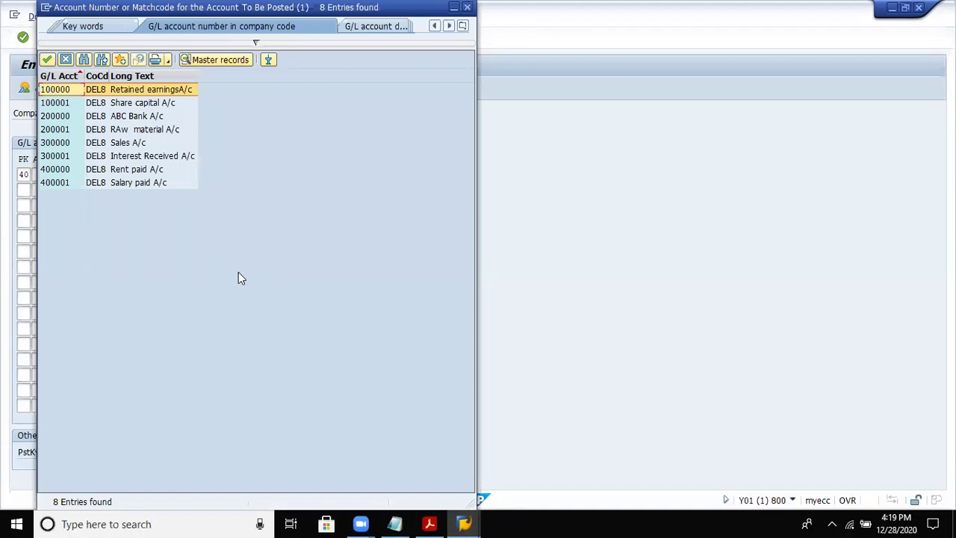
key("Down")
key("Down")
key("Down")
key("Down")
key("Down")
key("Down")
key("Down")
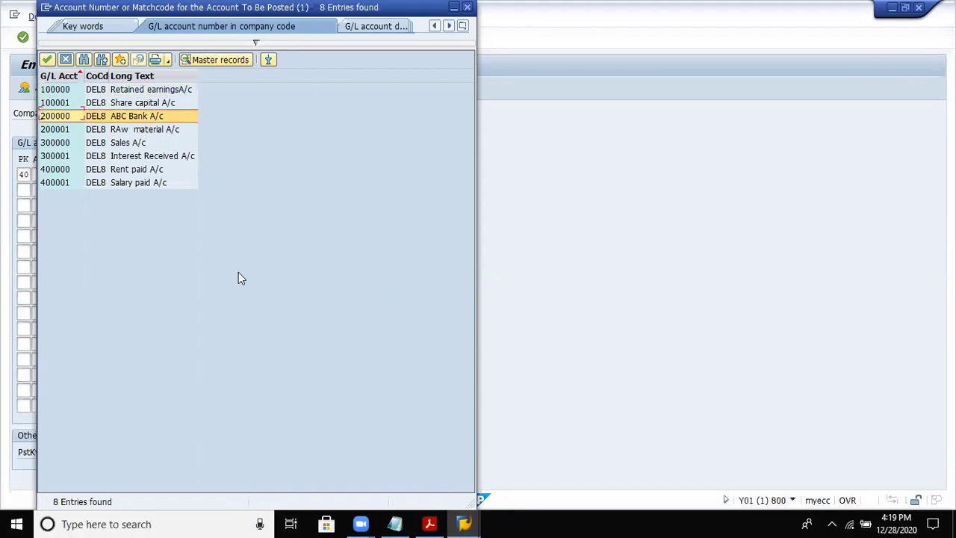
key("Up")
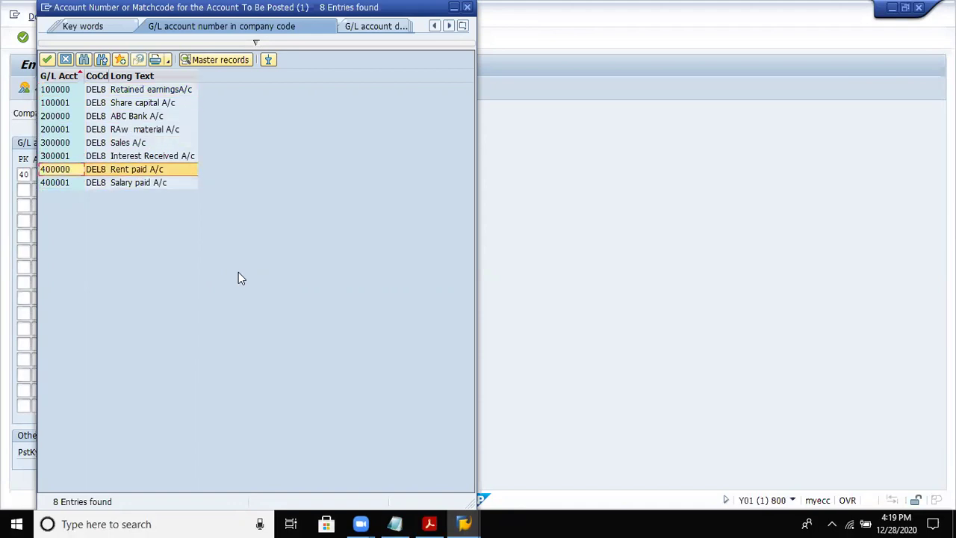
key("Return")
Enter amount 50000 and company code DEL8 on the rent line
key("Tab")
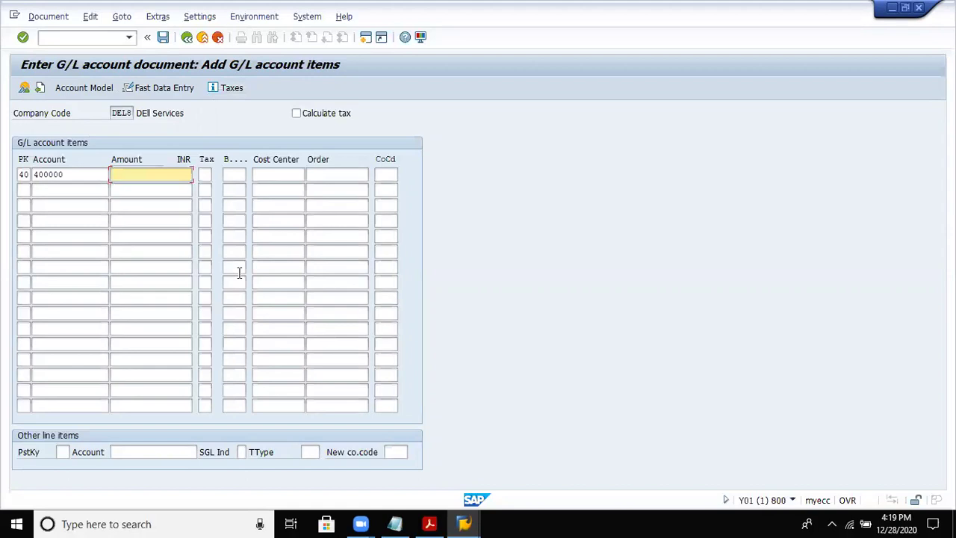
type("500000")
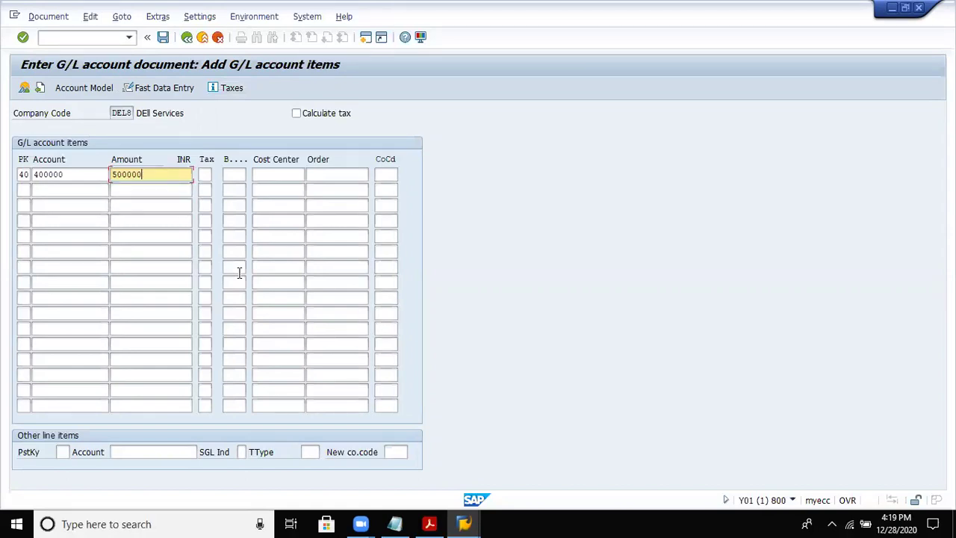
key("BackSpace")
key("Tab")
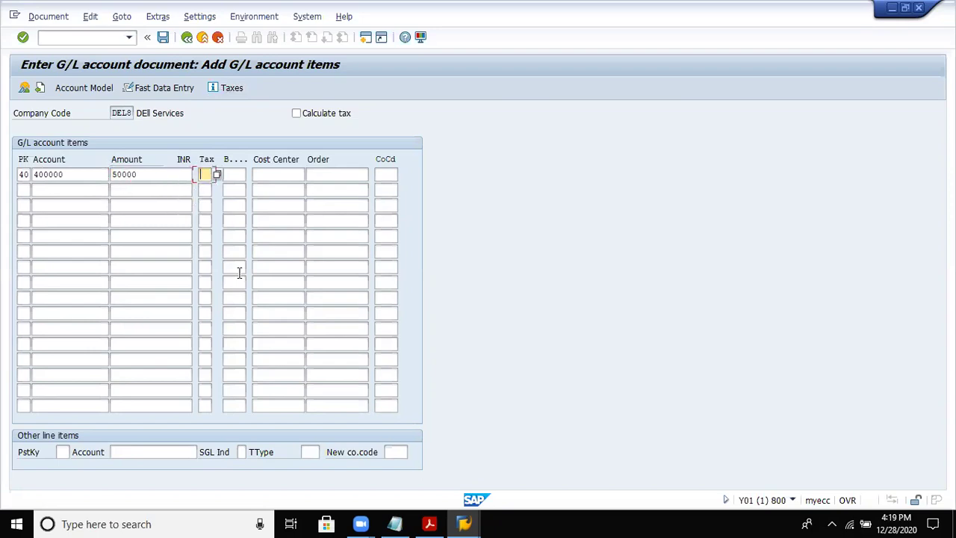
key("Tab")
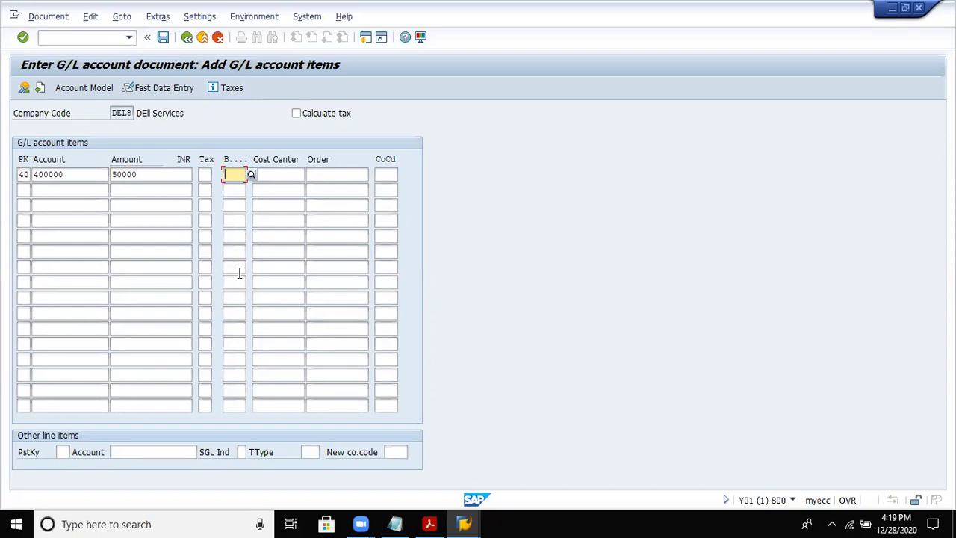
key("Tab")
key("Tab")
key("Tab")
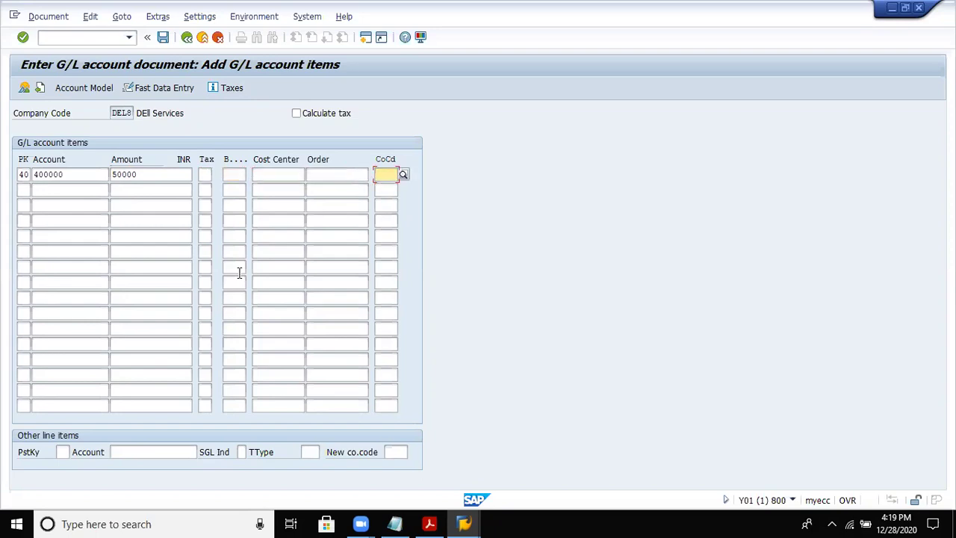
type("del8")
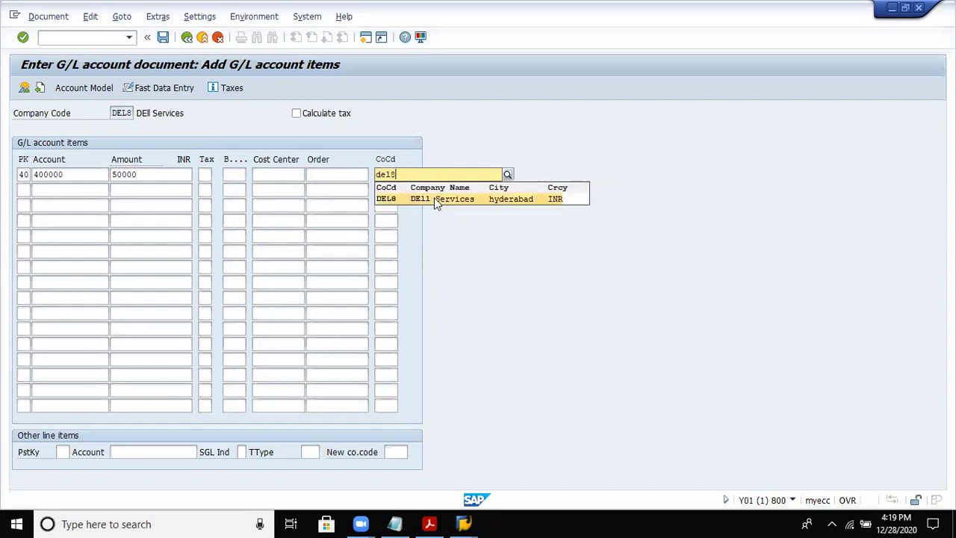
left_click(434, 197)
type("40")
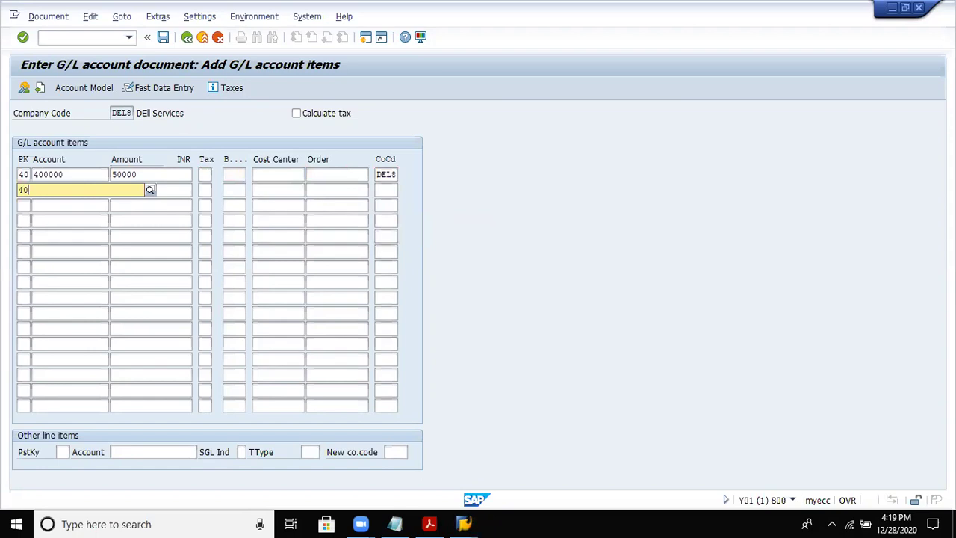
key("BackSpace")
key("BackSpace")
key("Tab")
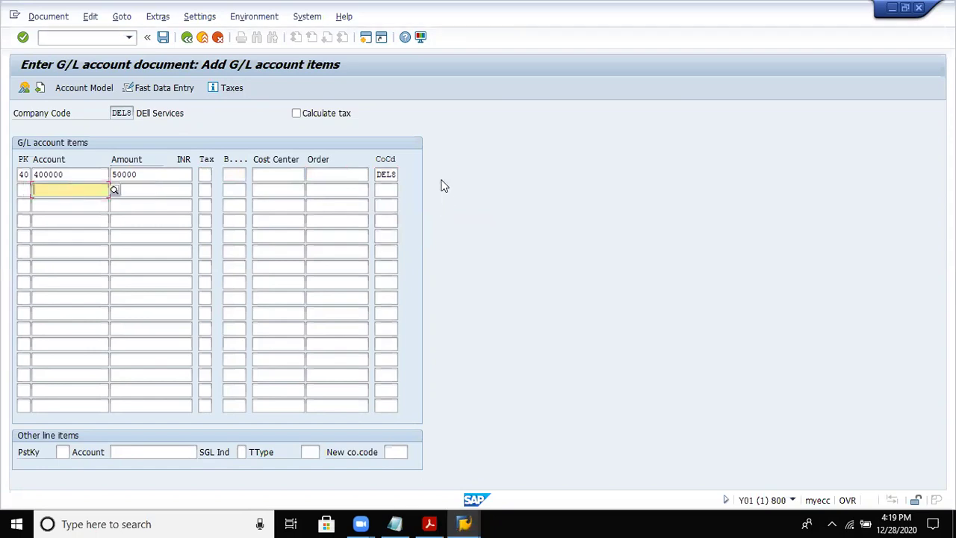
Enter debit posting key 40 in the second row
left_click(23, 191)
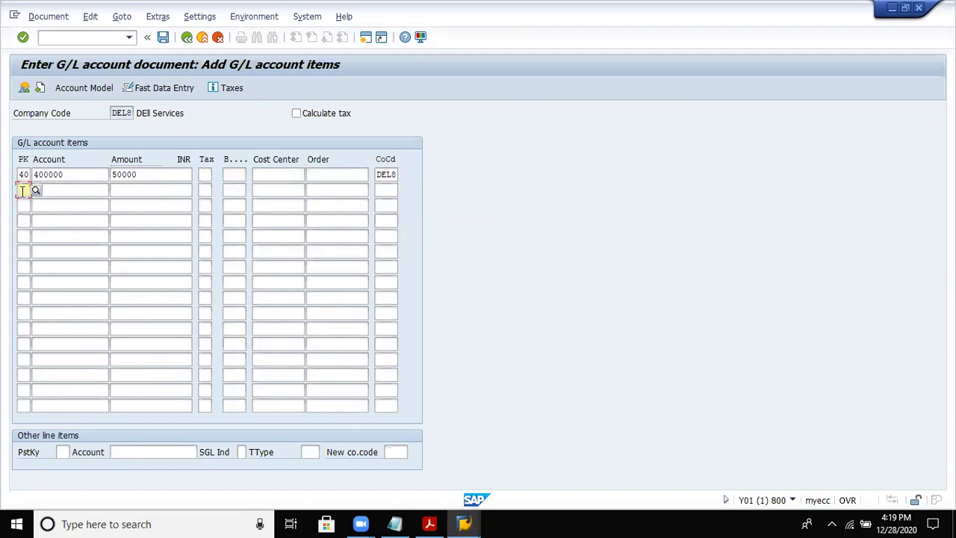
type("40")
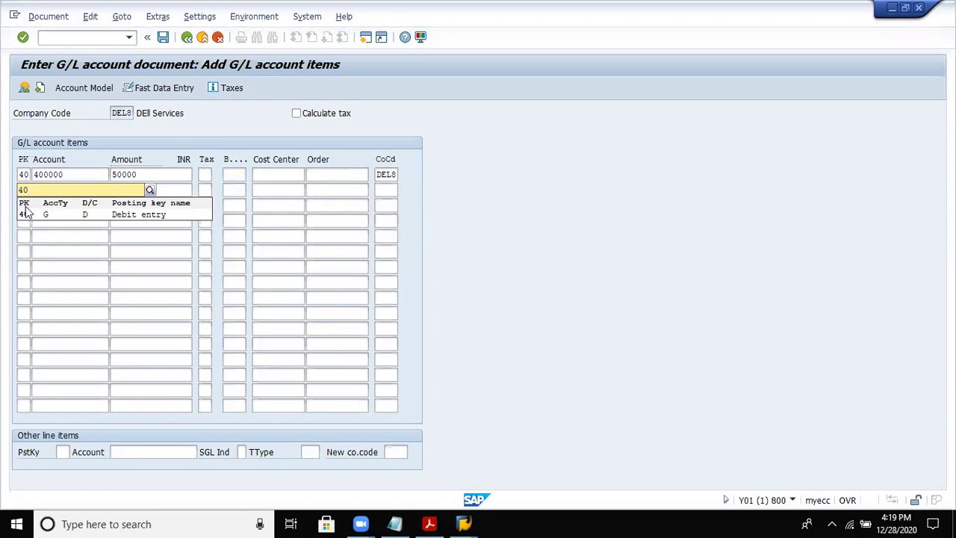
left_click(26, 215)
left_click(54, 193)
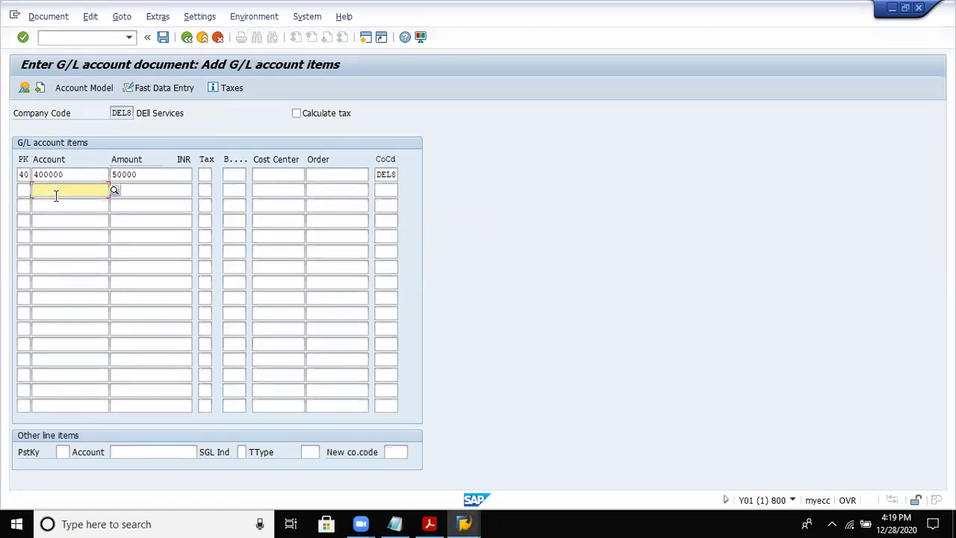
left_click(23, 188)
type("40")
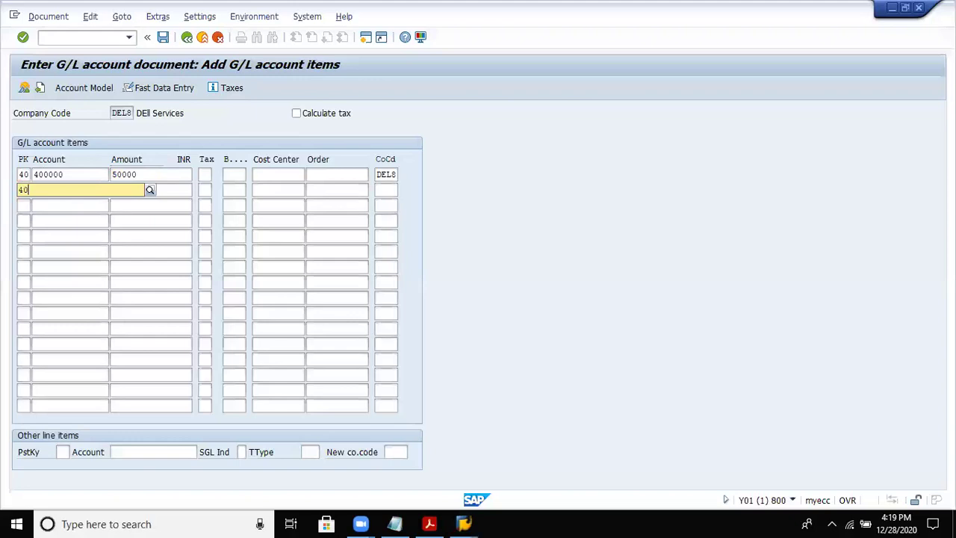
left_click(55, 214)
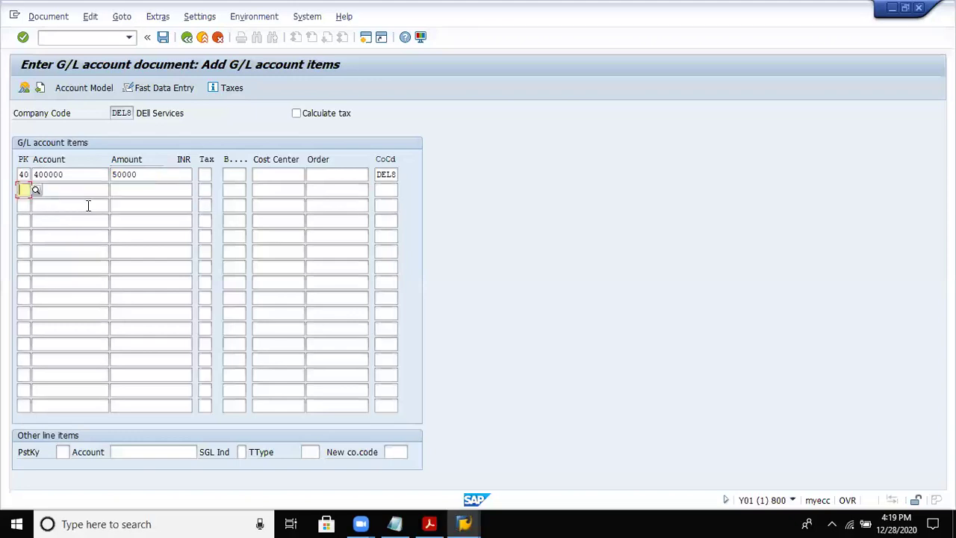
type("40")
key("Tab")
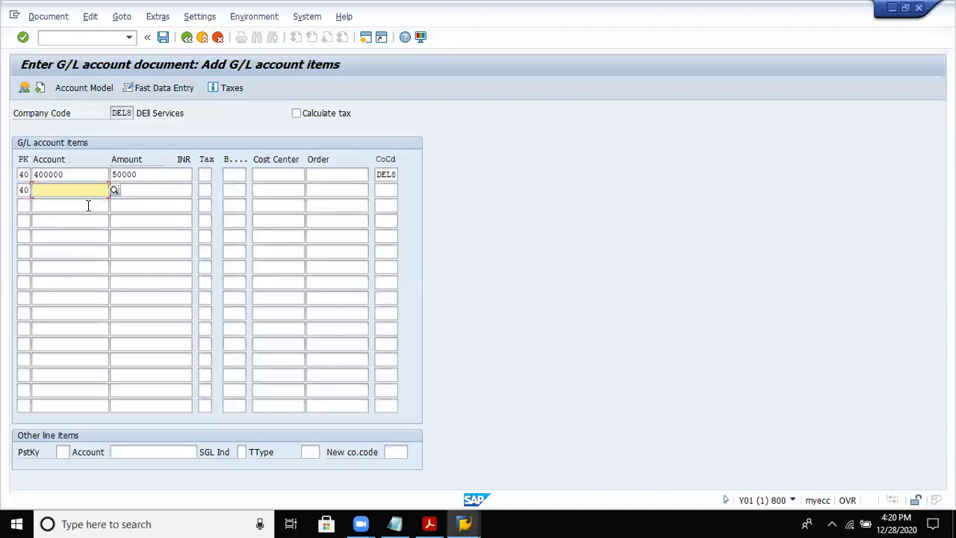
Select Salary paid account 400001, amount 500000 and company code del8 on row two
key("F4")
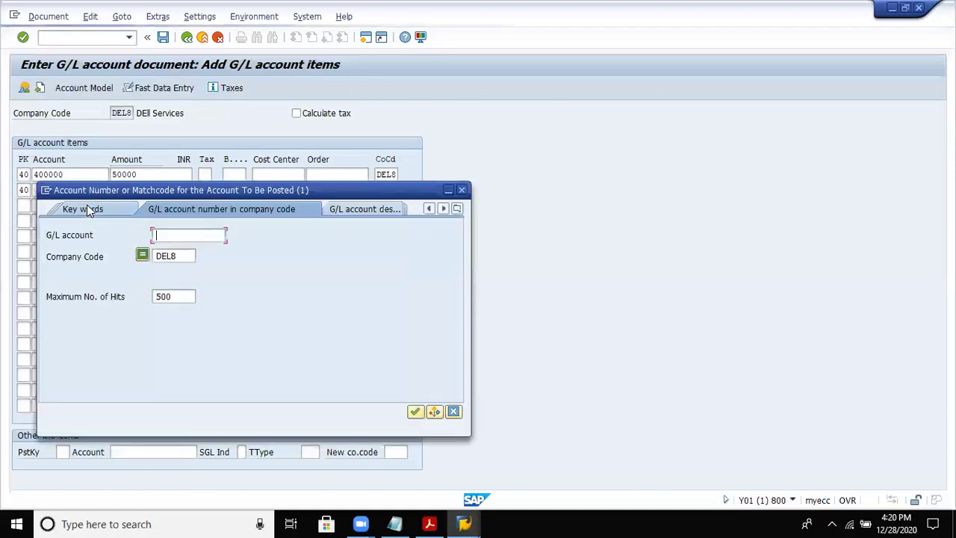
key("Return")
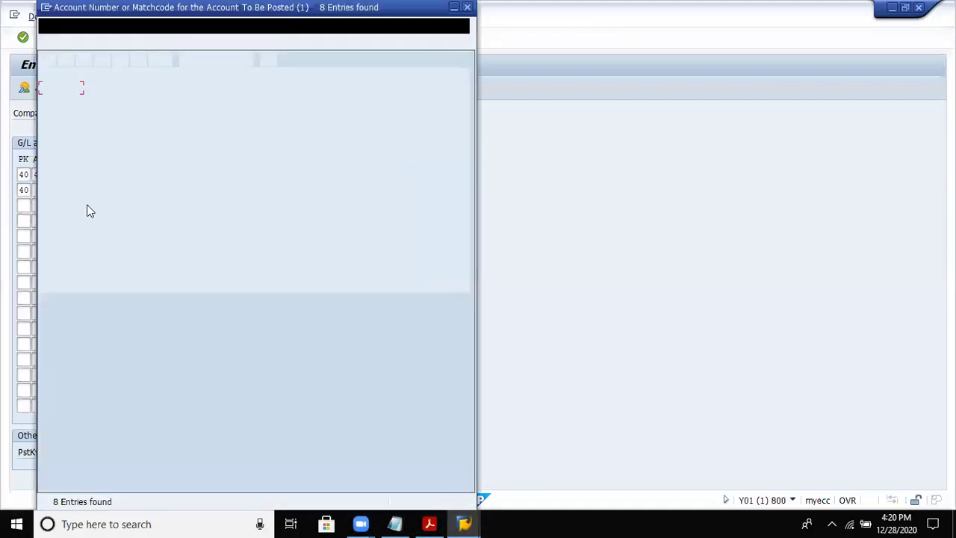
key("Down")
key("Down")
key("Down")
key("Down")
key("Down")
key("Down")
key("Down")
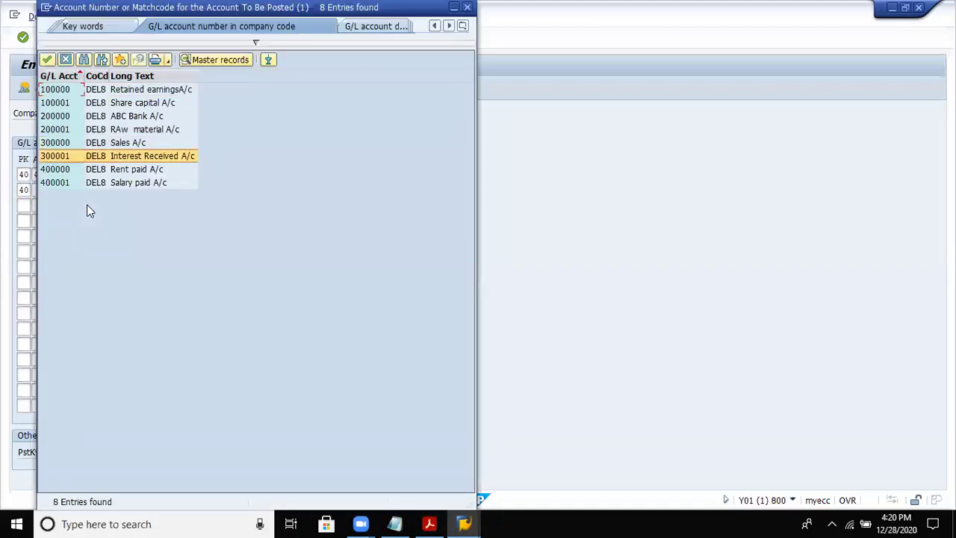
key("Return")
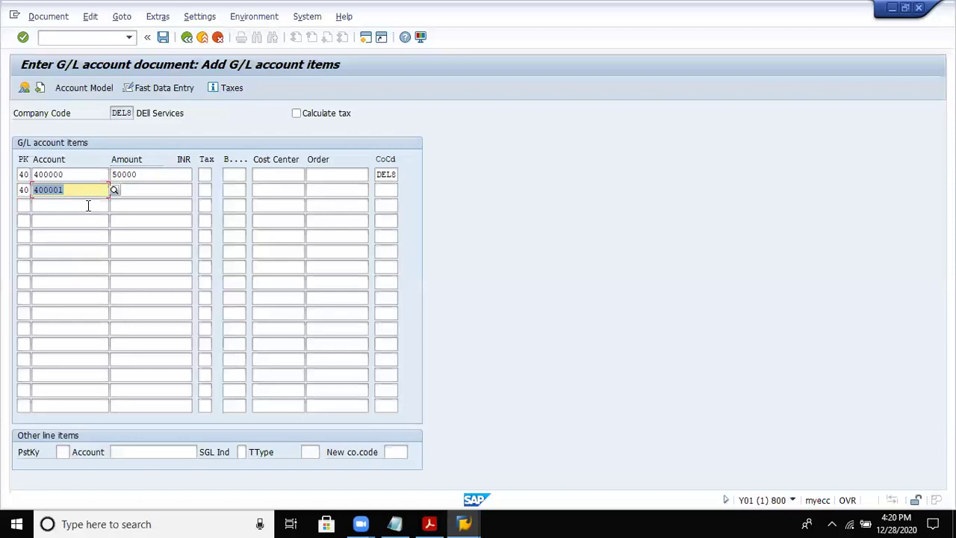
key("Tab")
type("5")
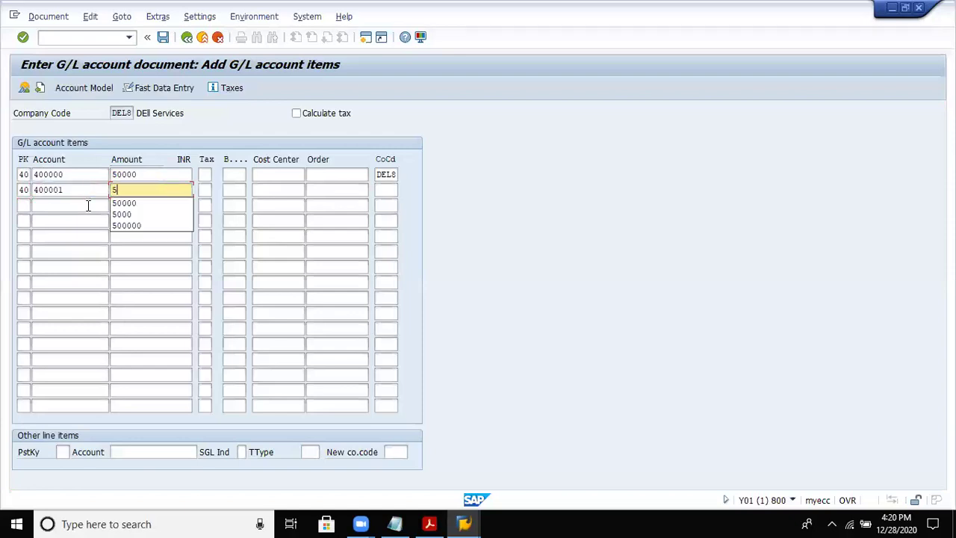
type("00000")
key("Tab")
key("Tab")
key("Tab")
key("Tab")
key("Tab")
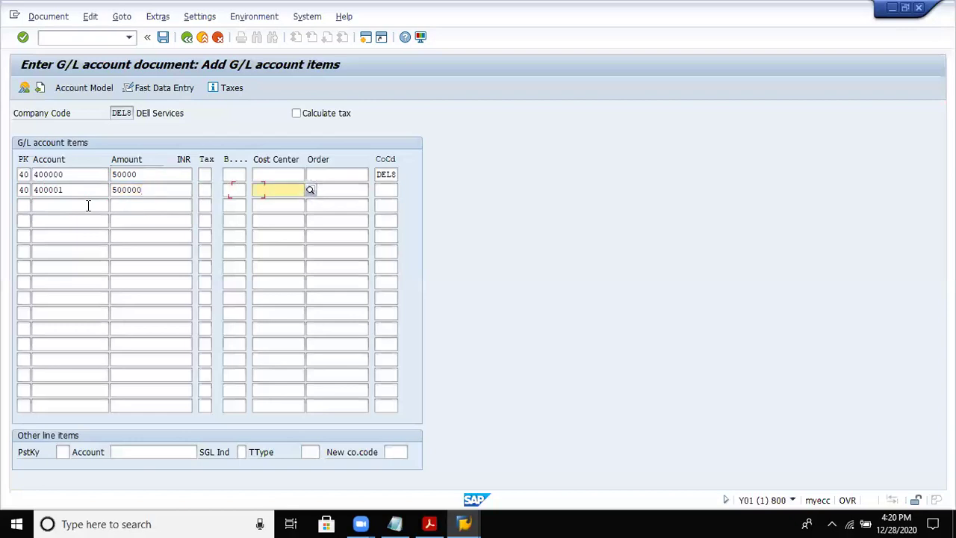
type("del8")
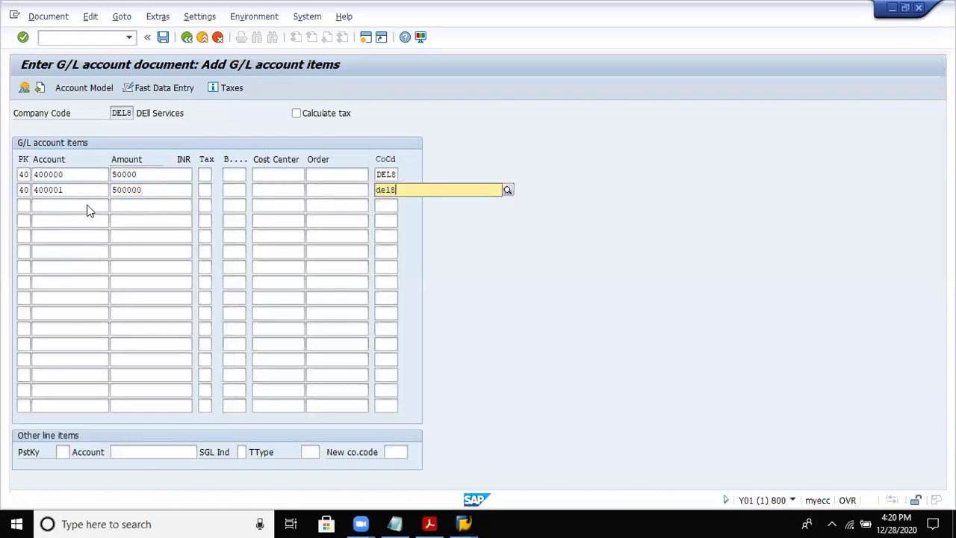
key("Tab")
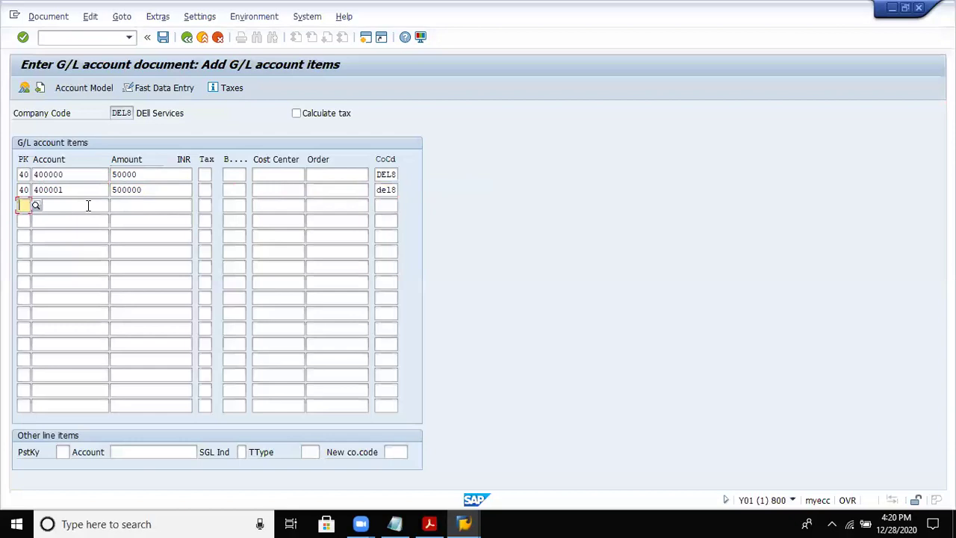
type("50")
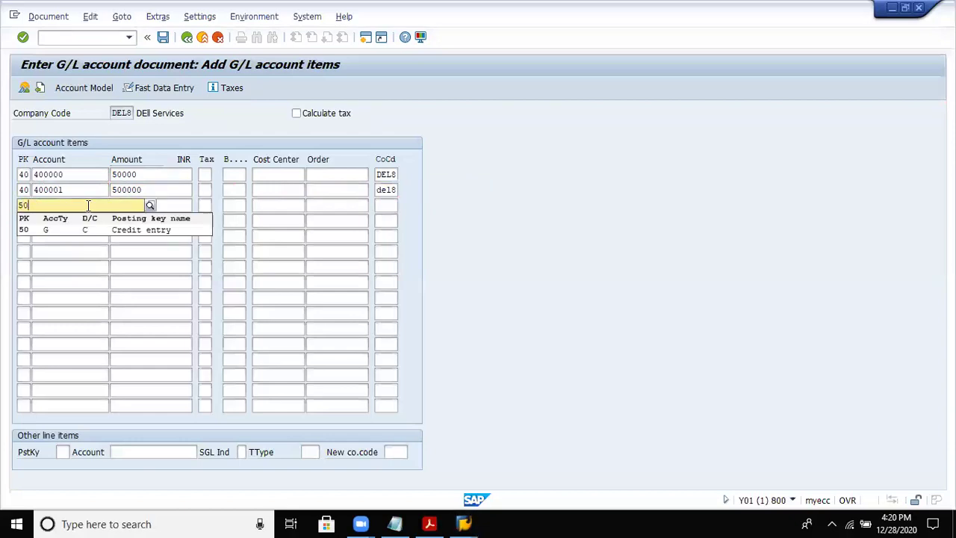
Set credit posting key 50 and ABC Bank account 200000 on the third row
left_click(91, 230)
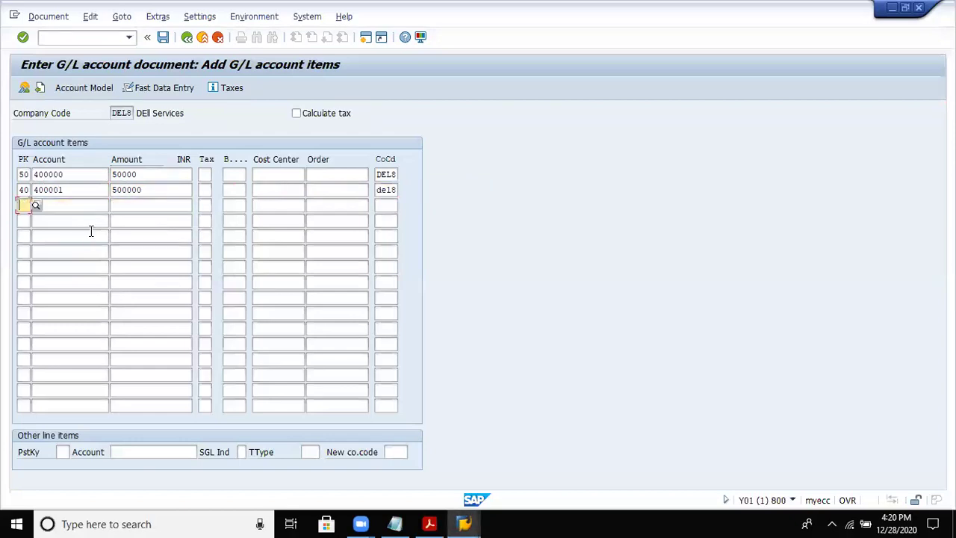
left_click(23, 204)
type("50")
key("Tab")
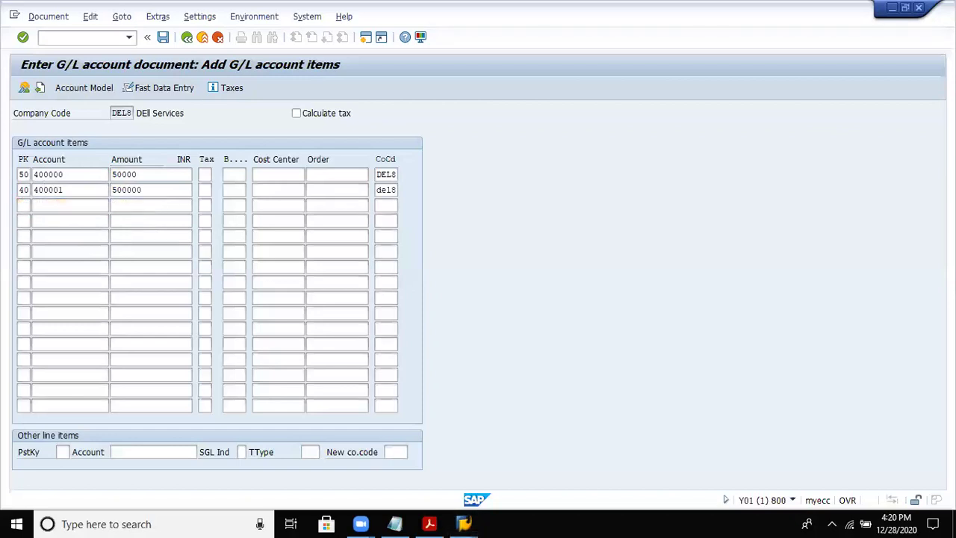
left_click(23, 204)
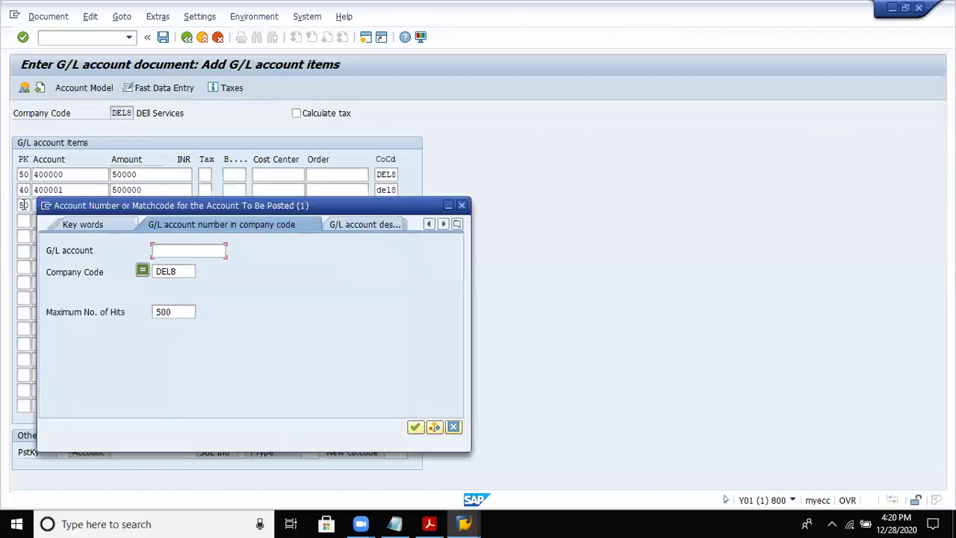
key("Return")
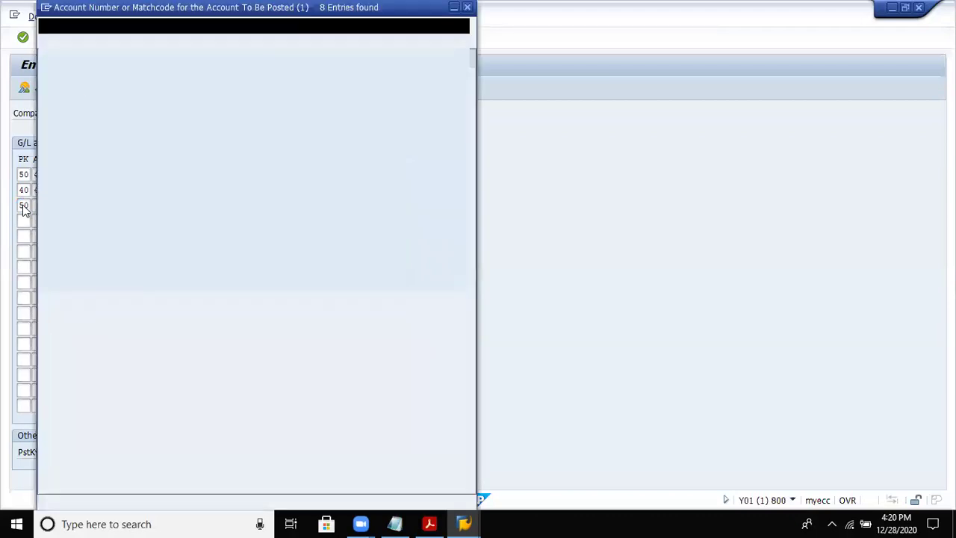
key("Down")
key("Down")
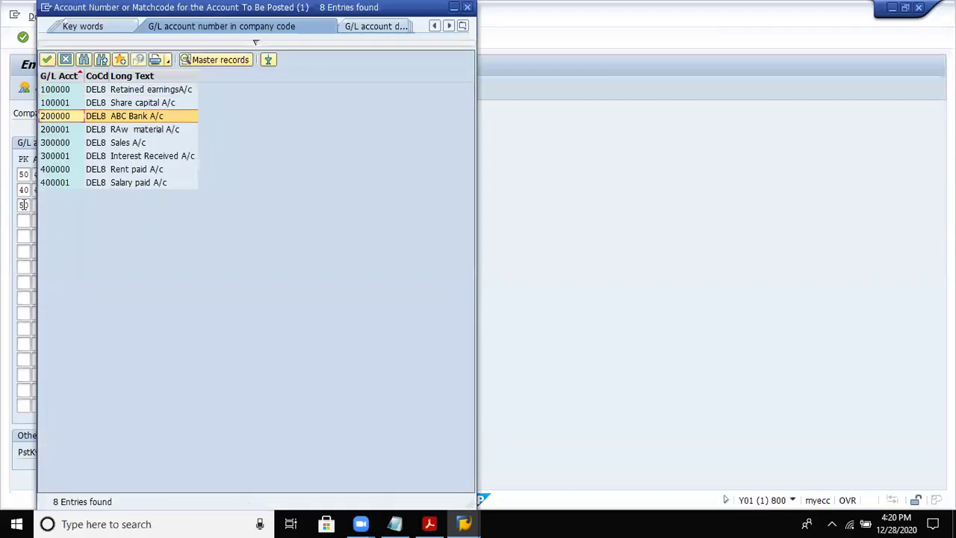
key("Return")
Enter amount 550000 on the bank line
key("Tab")
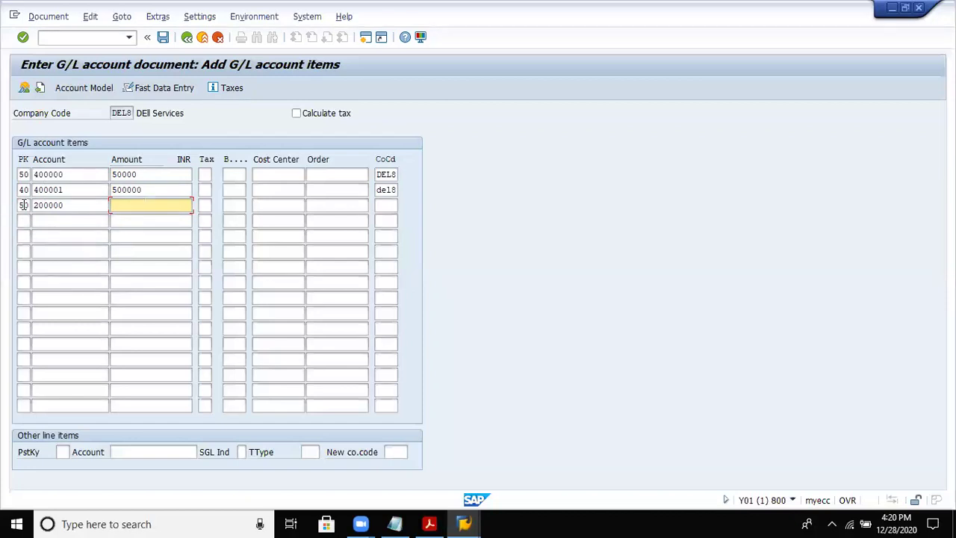
type("50000")
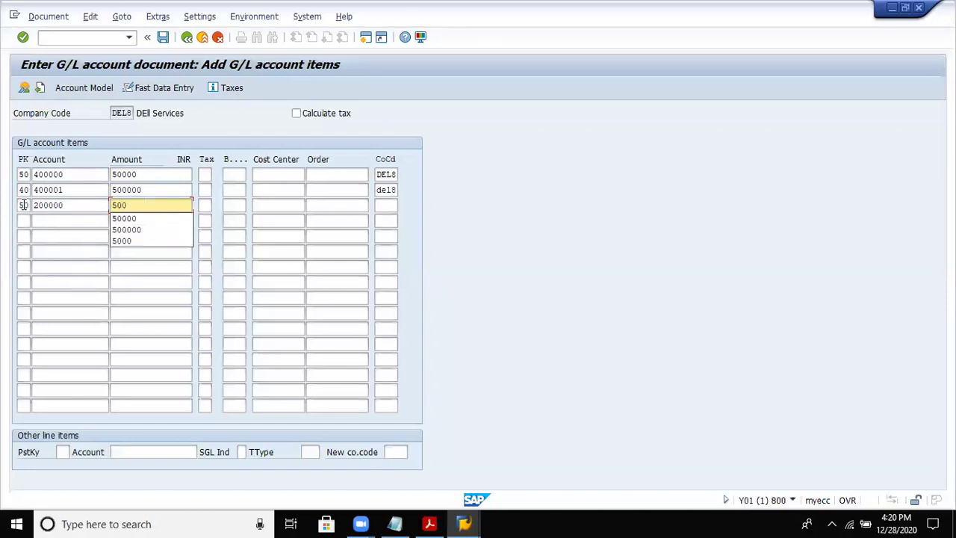
key("BackSpace")
key("BackSpace")
key("BackSpace")
key("BackSpace")
type("50000")
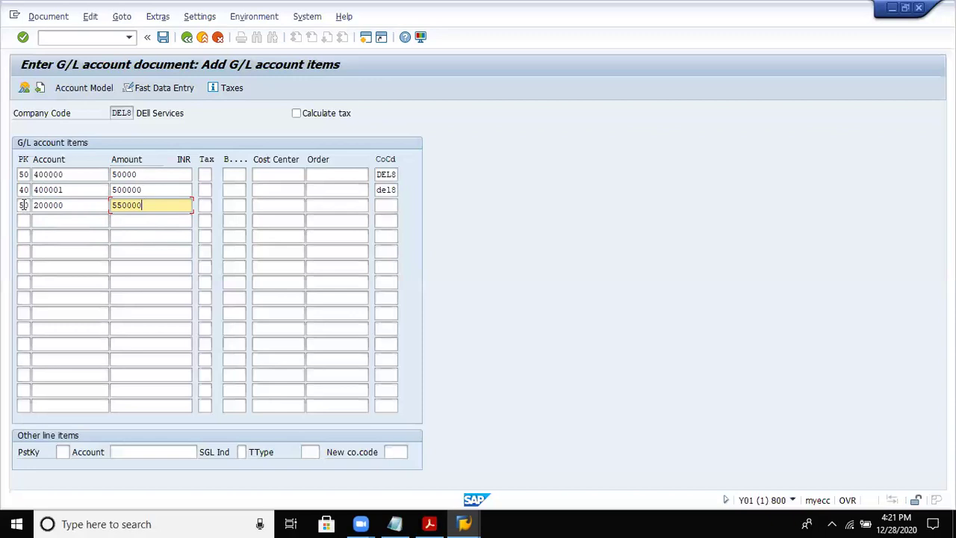
key("Tab")
key("Tab")
key("Tab")
key("Tab")
key("Tab")
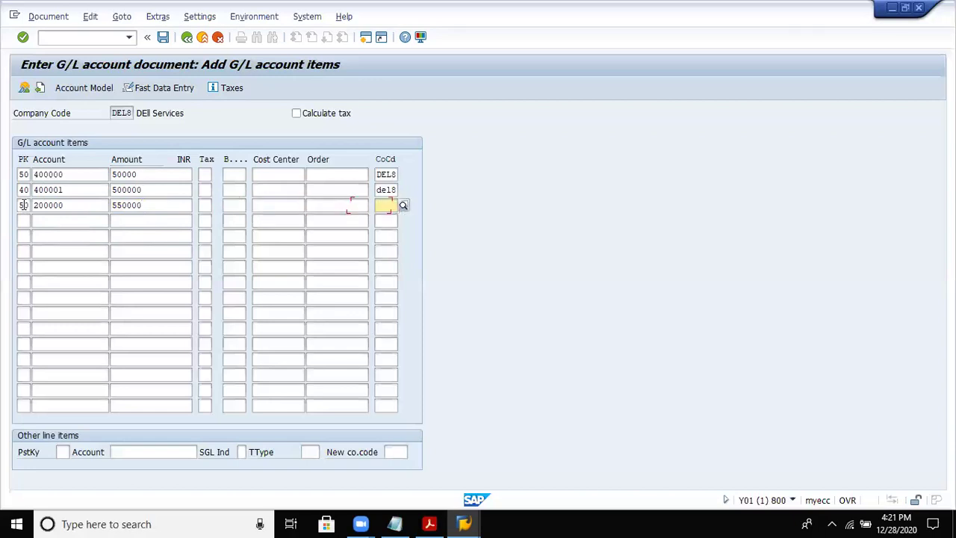
Enter company code del8 and business area deli on the bank line, then confirm to the overview
type("del8")
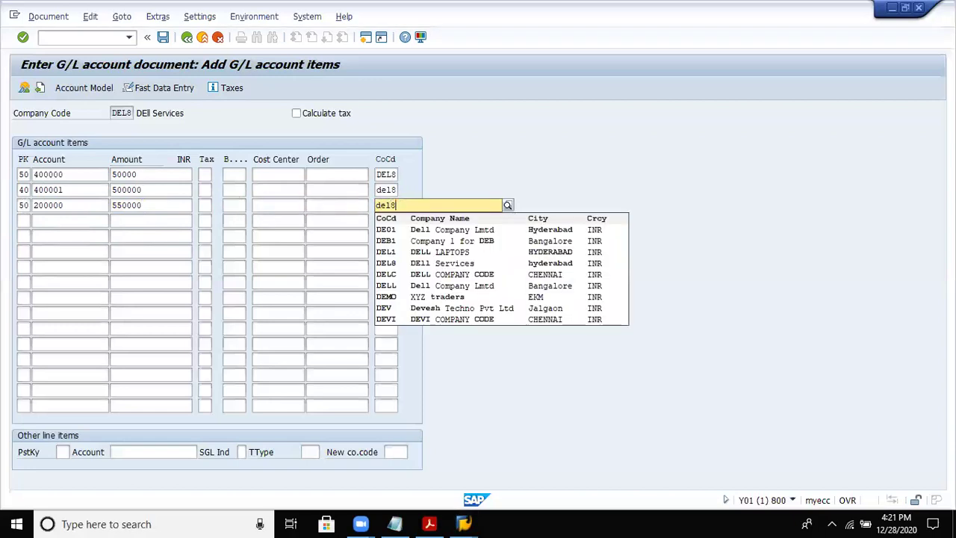
left_click(25, 208)
key("Return")
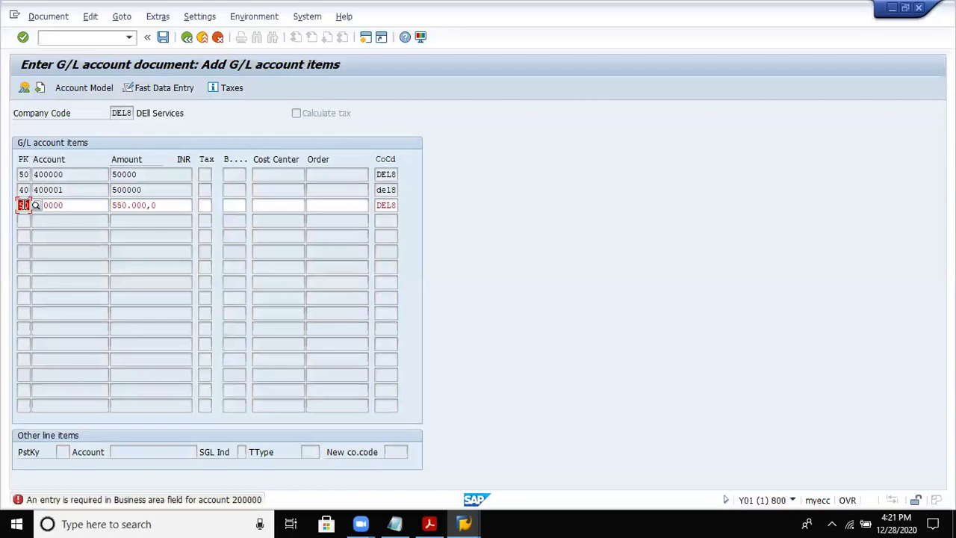
key("Tab")
key("Tab")
key("Tab")
key("Tab")
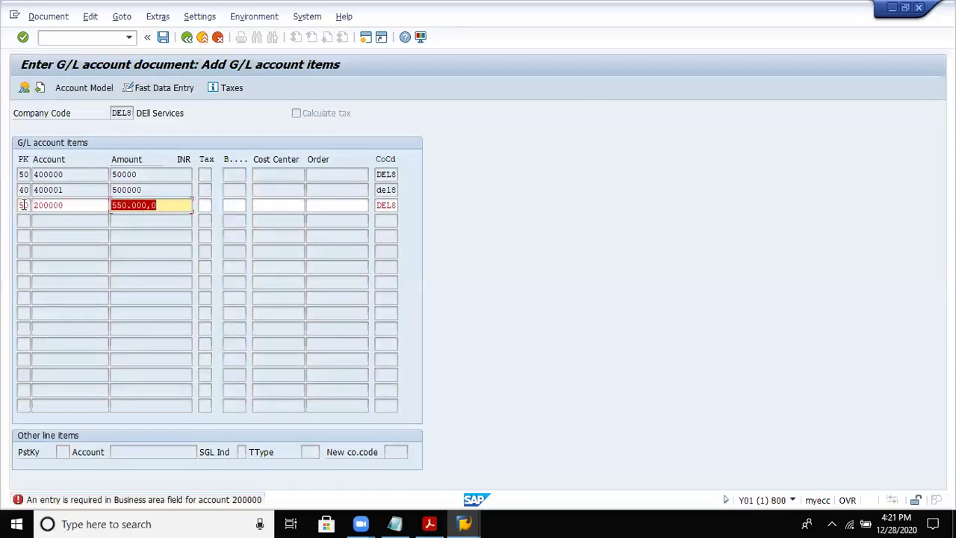
type("deli")
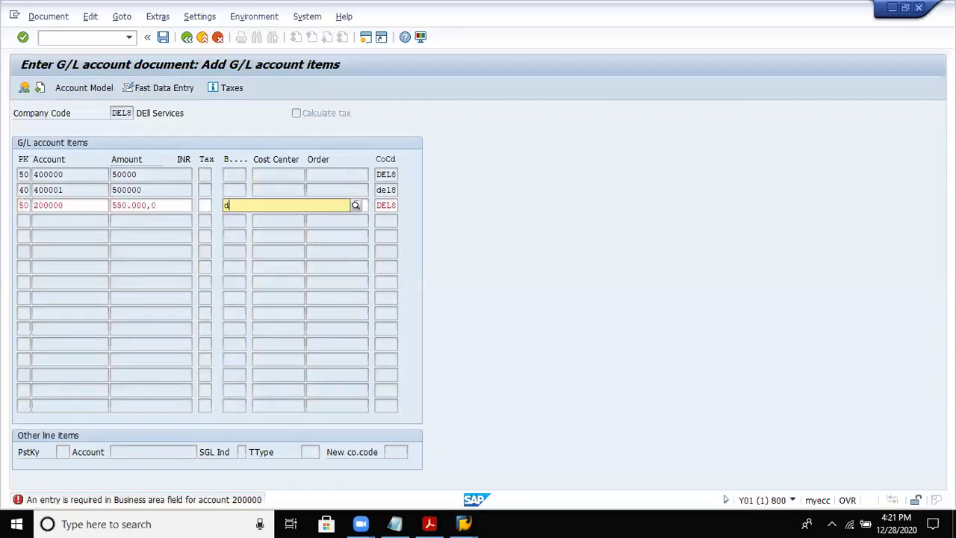
left_click(24, 206)
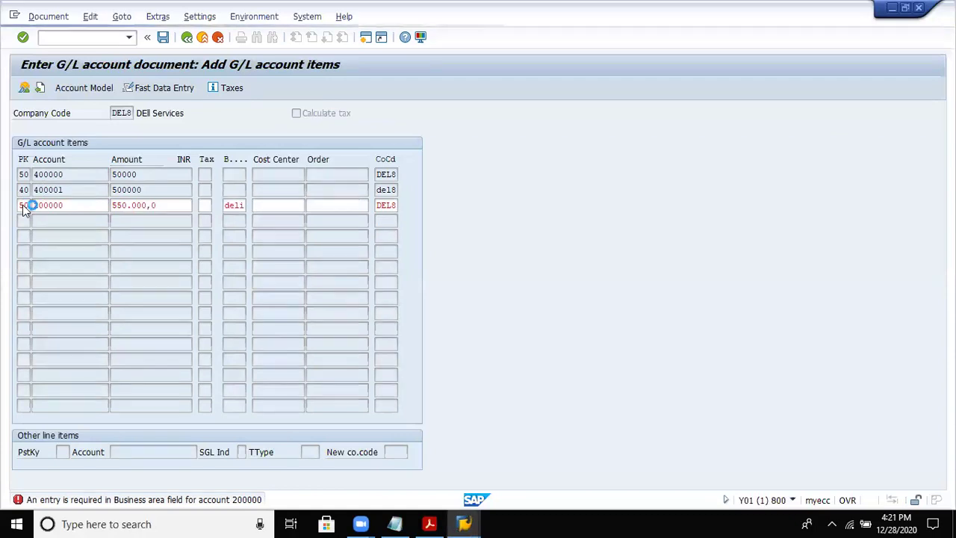
key("Return")
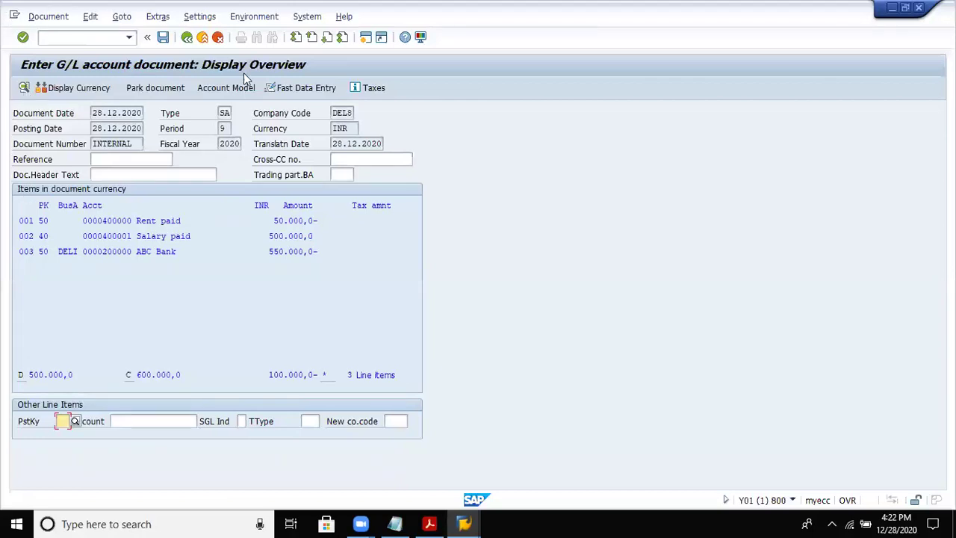
Give the Rent paid item 001 the text 'being rent paid'
double_click(127, 222)
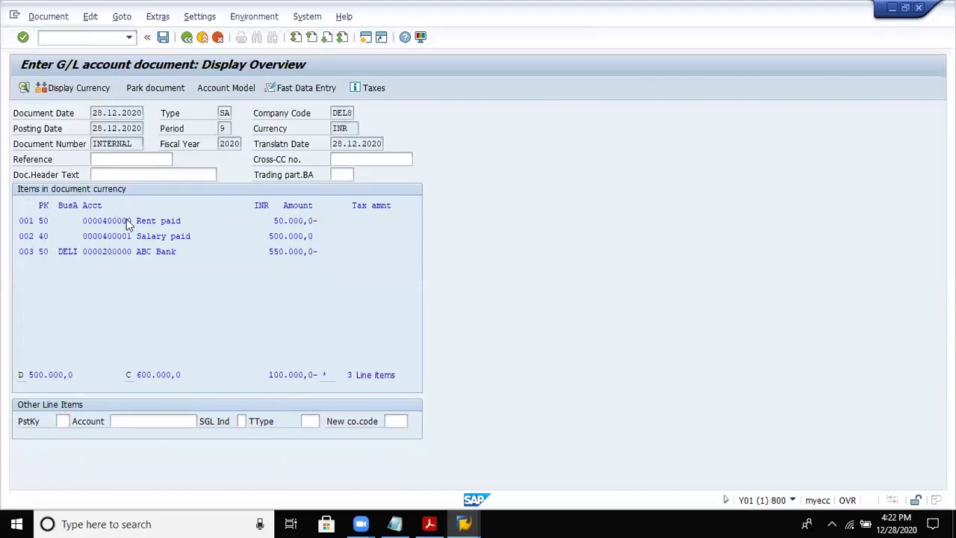
left_click(132, 279)
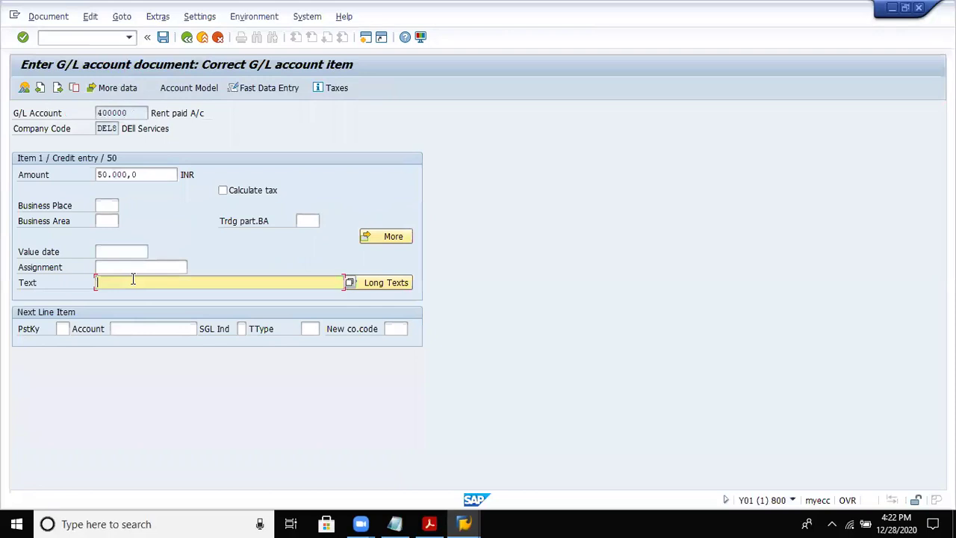
type("being ")
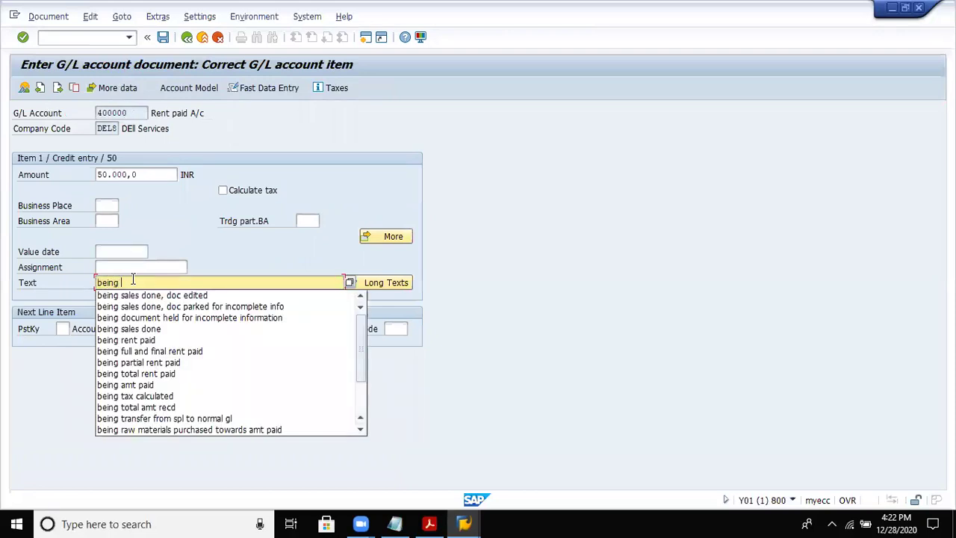
type("rent")
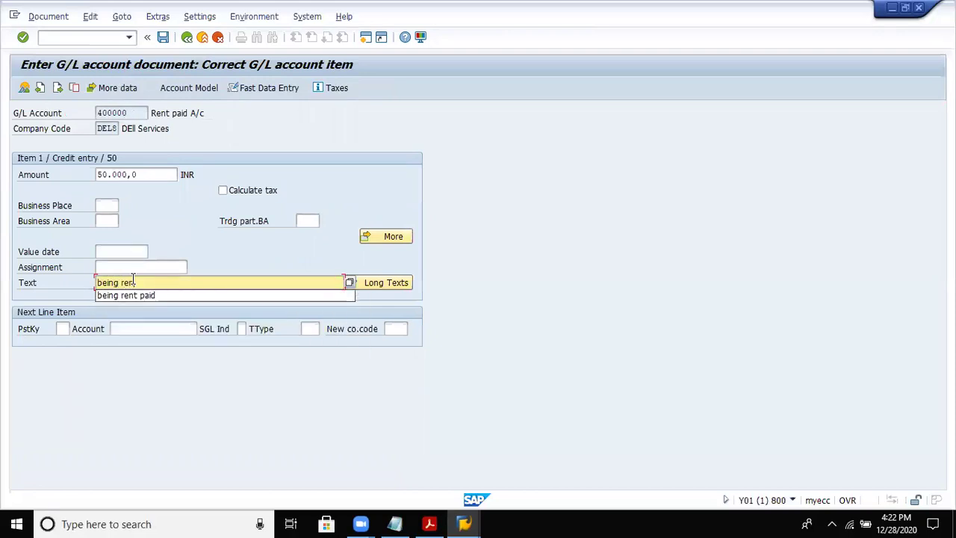
type(" paid")
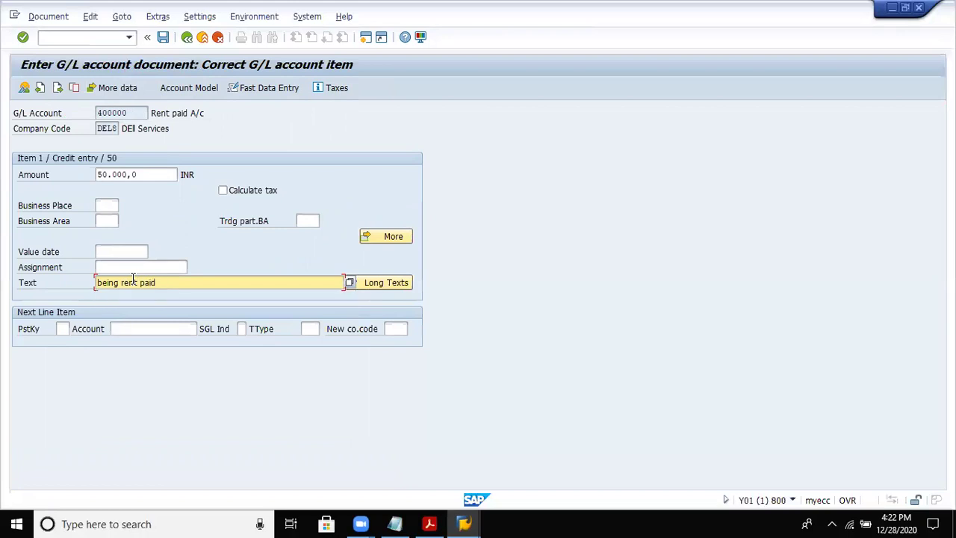
key("Return")
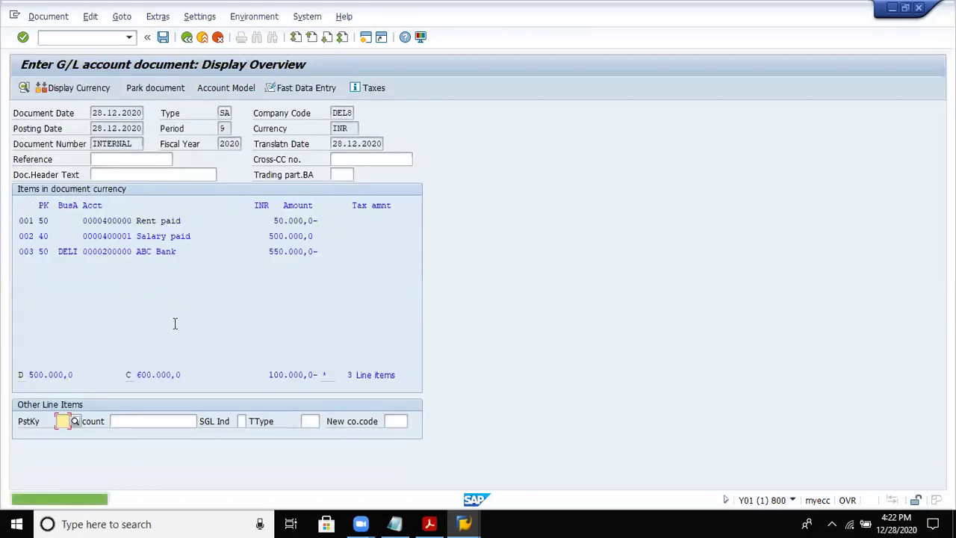
Give Salary paid item 002 the text 'being salary paid', then open ABC Bank item 003
double_click(165, 241)
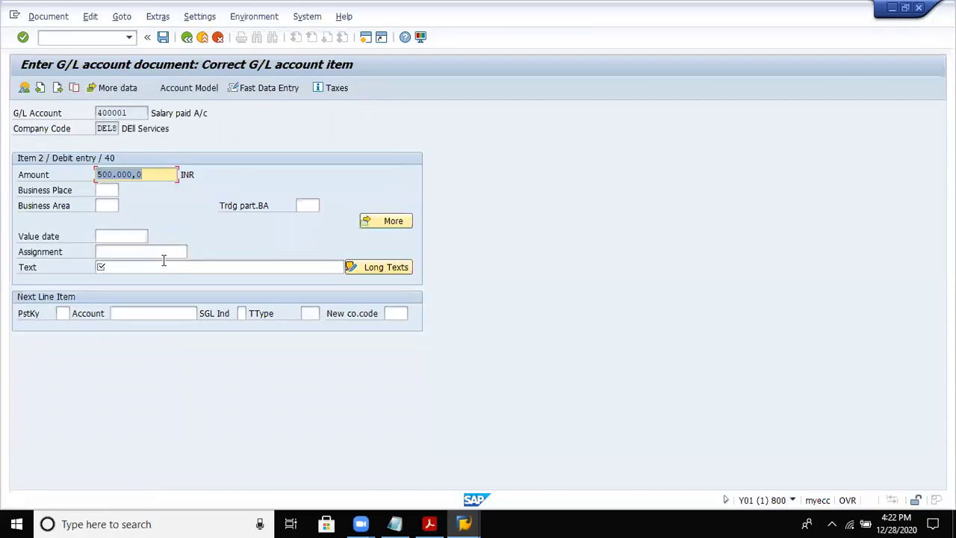
left_click(162, 265)
type("be")
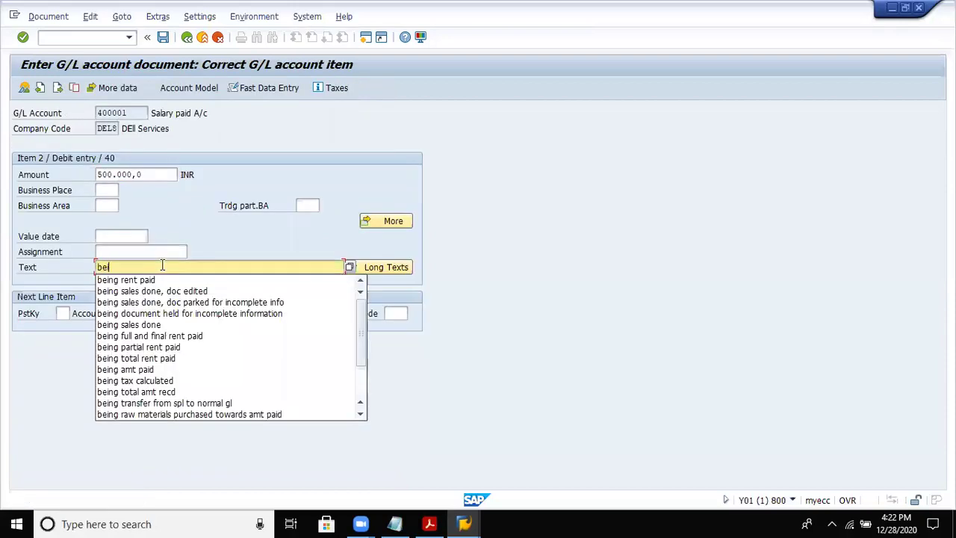
type("ing salary ")
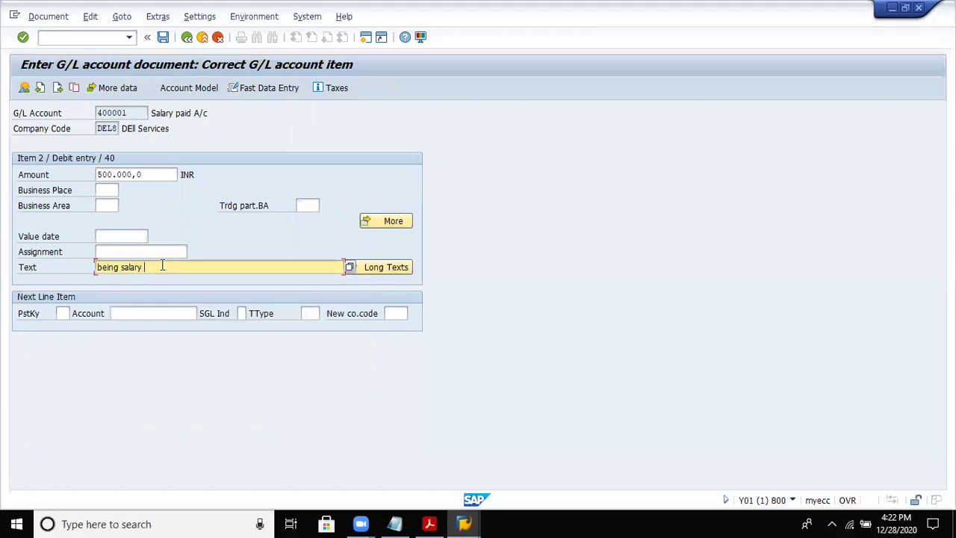
type("paidd")
key("BackSpace")
key("BackSpace")
type("id")
key("Return")
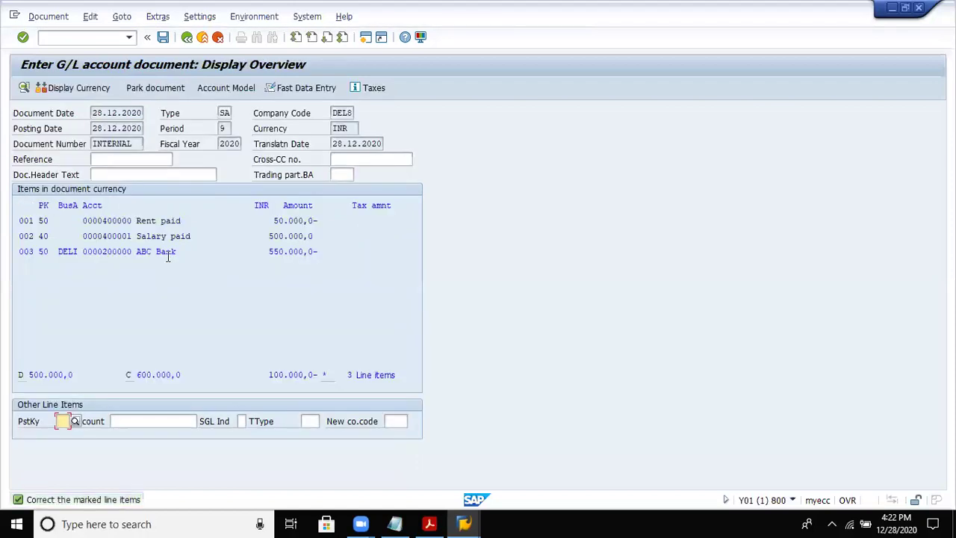
double_click(167, 257)
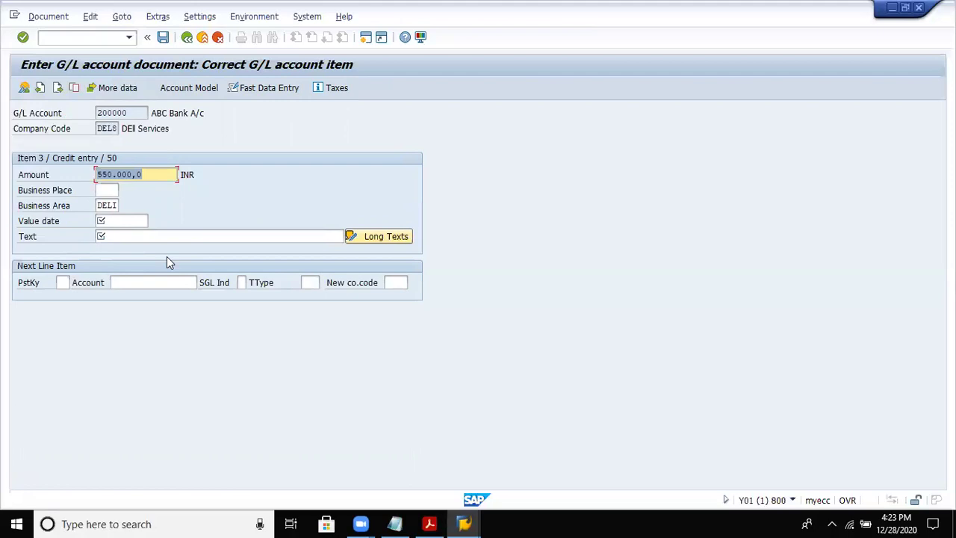
Set bank item value date 28.12.2020 and text 'being rent and salary paid thru bank', then post
key("Tab")
key("Tab")
key("Tab")
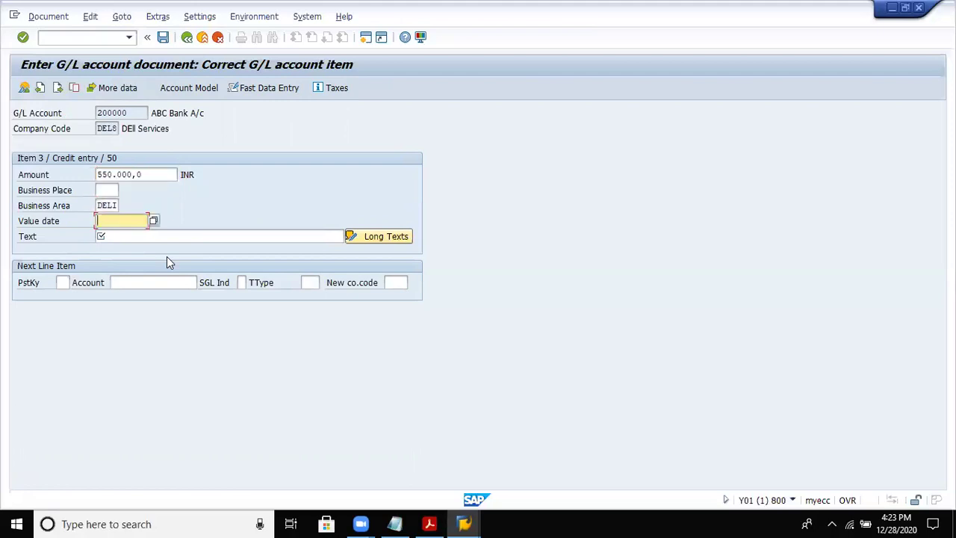
key("Return")
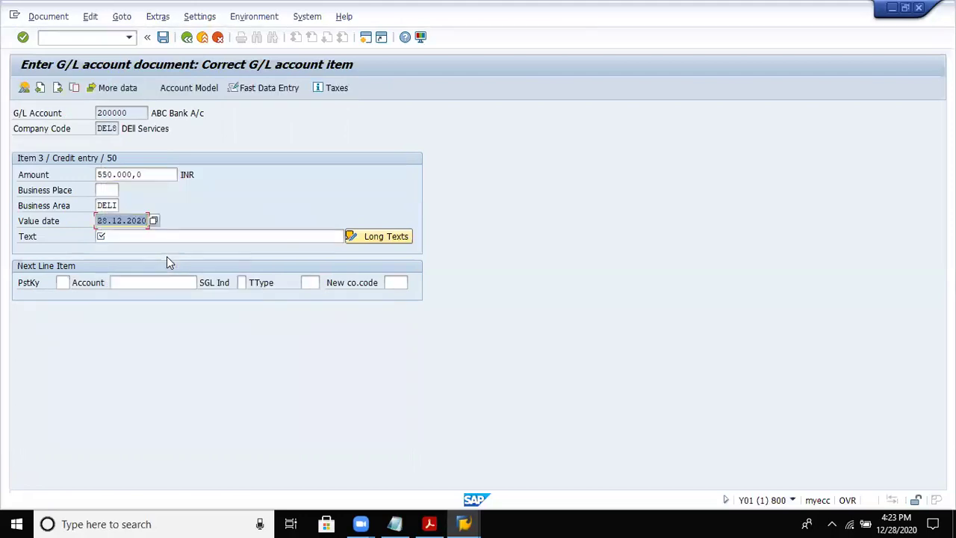
key("Tab")
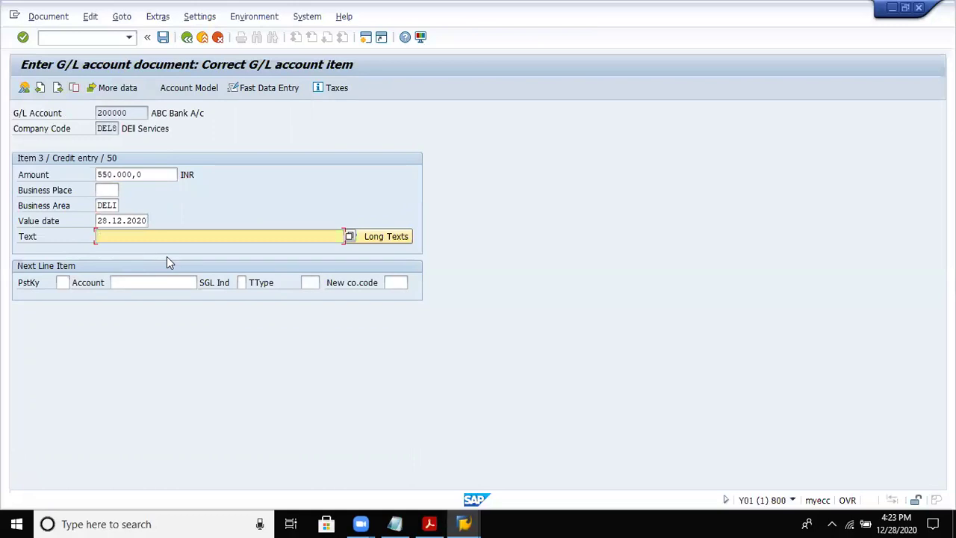
type("being ")
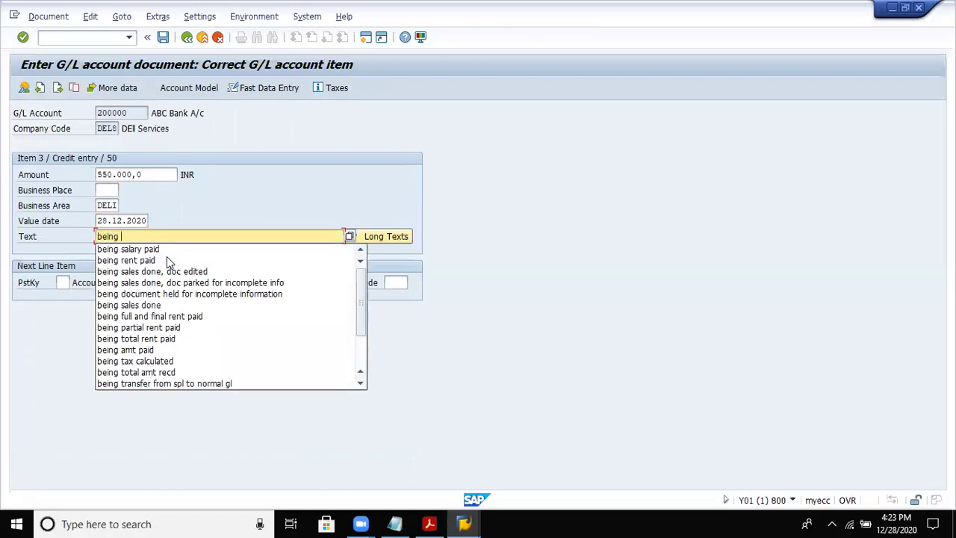
type("rent and sak")
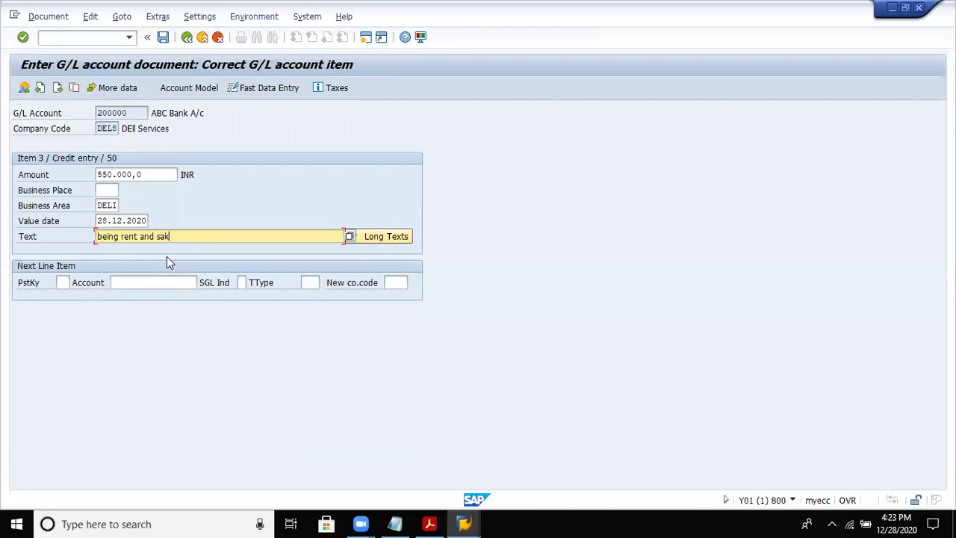
type("ary")
key("BackSpace")
key("BackSpace")
key("BackSpace")
key("BackSpace")
key("BackSpace")
type("lary paid thru bank")
key("Return")
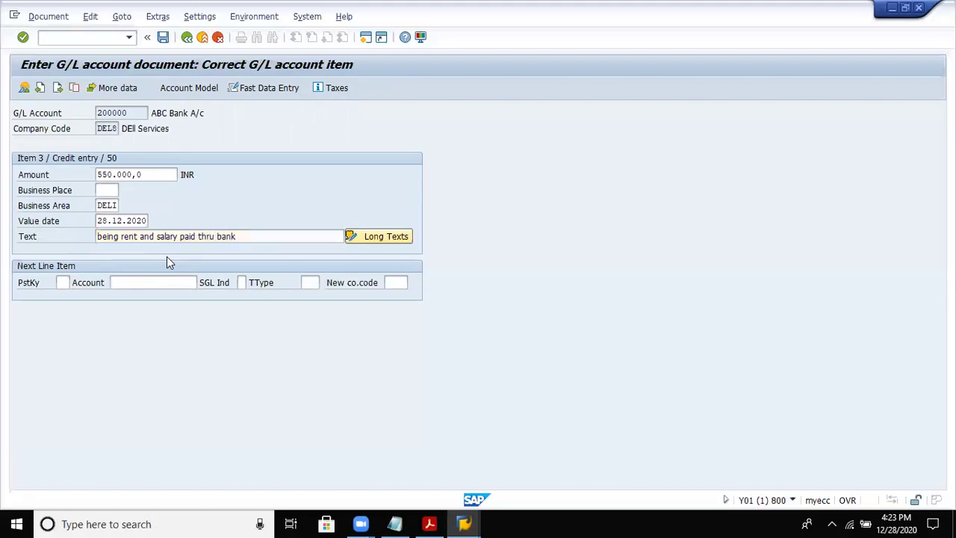
left_click(162, 38)
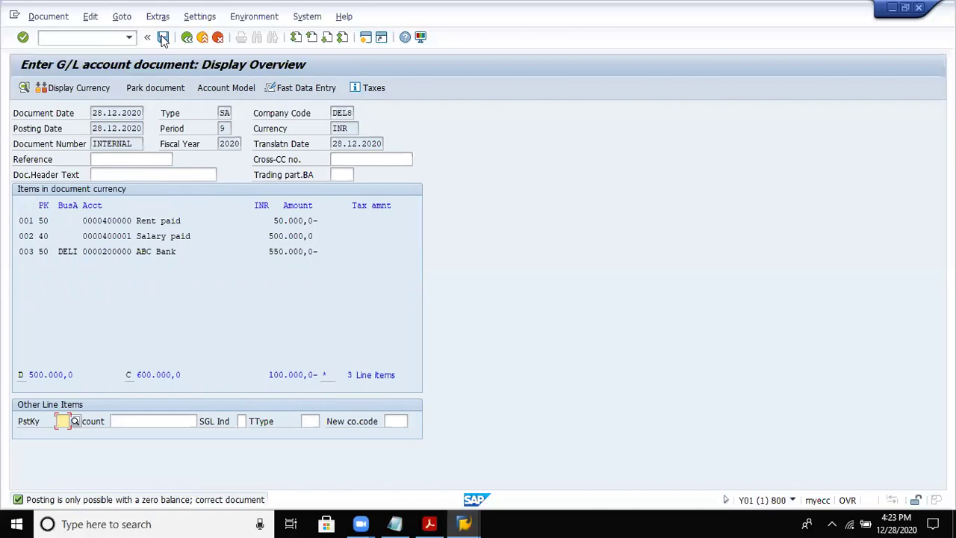
Retry posting, then exit the unposted document without saving back to SAP Easy Access
left_click(164, 37)
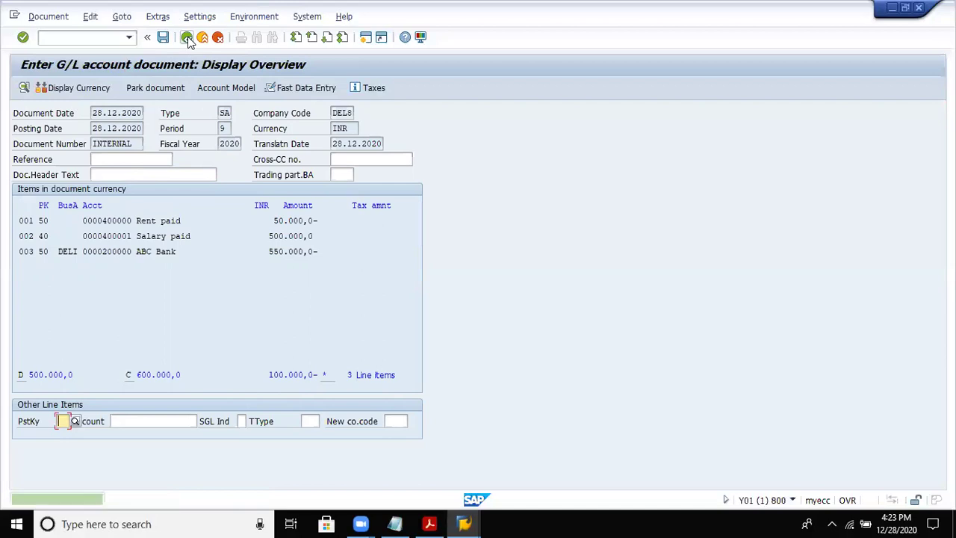
left_click(188, 38)
left_click(216, 288)
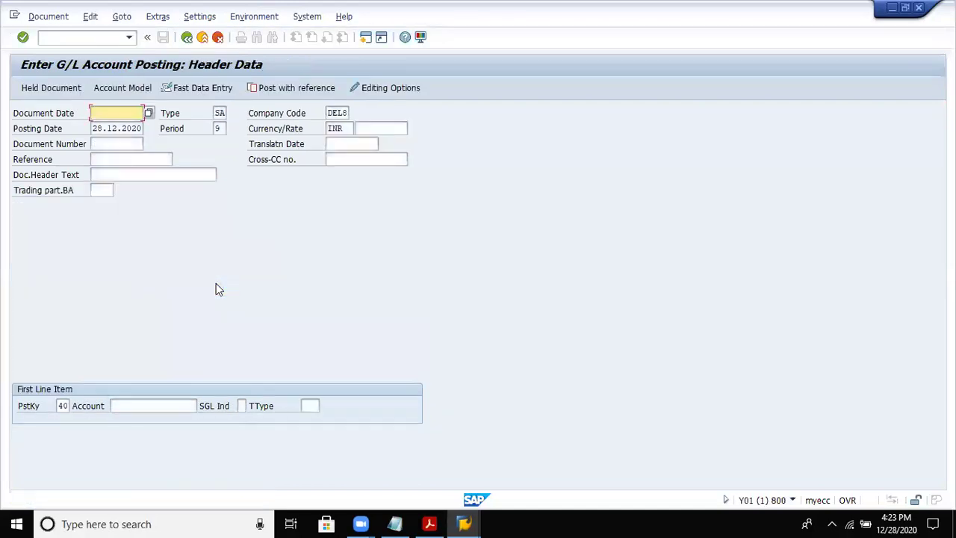
left_click(187, 38)
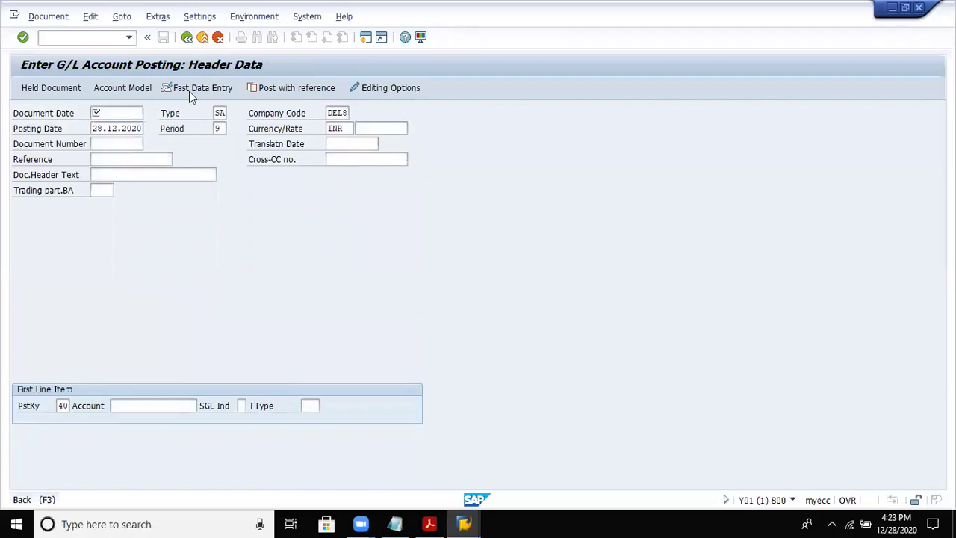
left_click(195, 290)
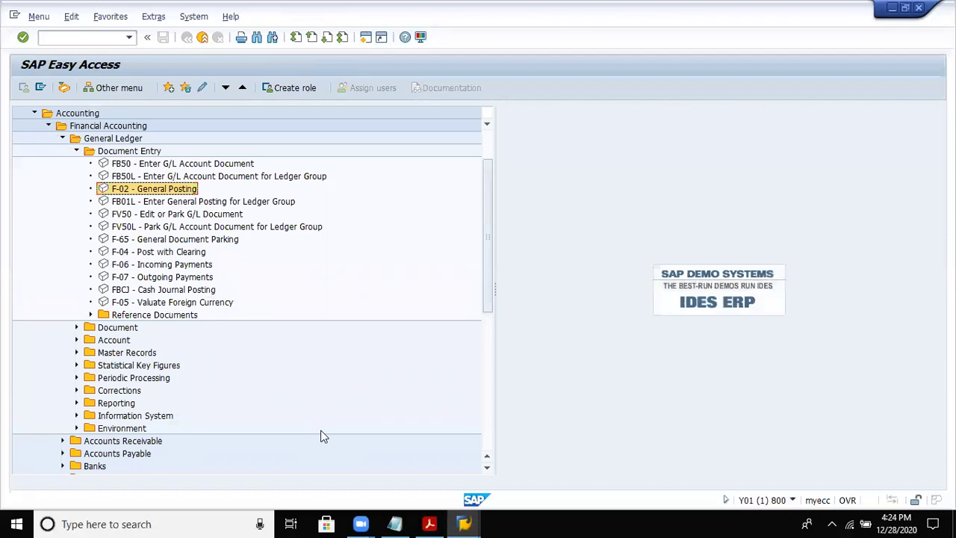
Open FB03 Display and view G/L document 4 of DEL8
key("Up")
key("Up")
key("Up")
key("Left")
key("Down")
key("Down")
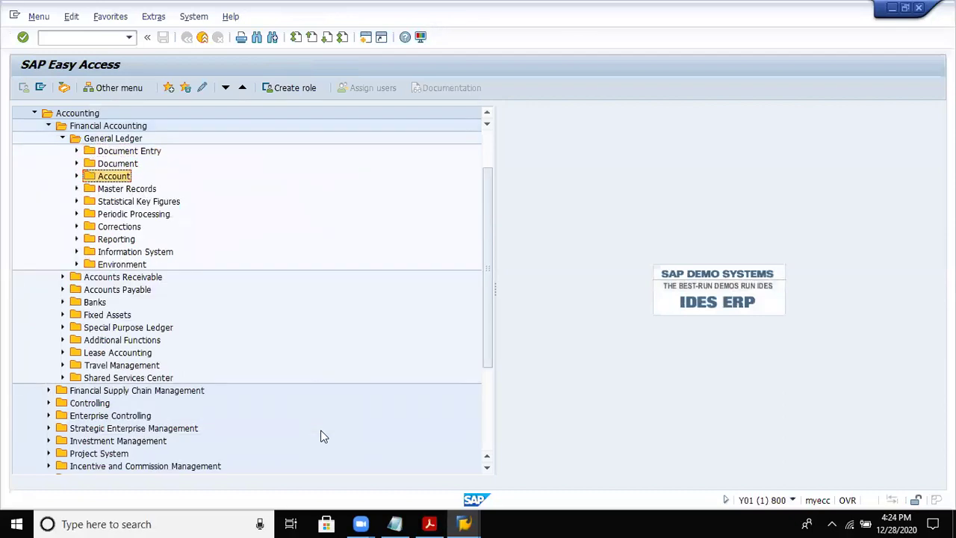
key("Up")
key("Right")
key("Down")
key("Down")
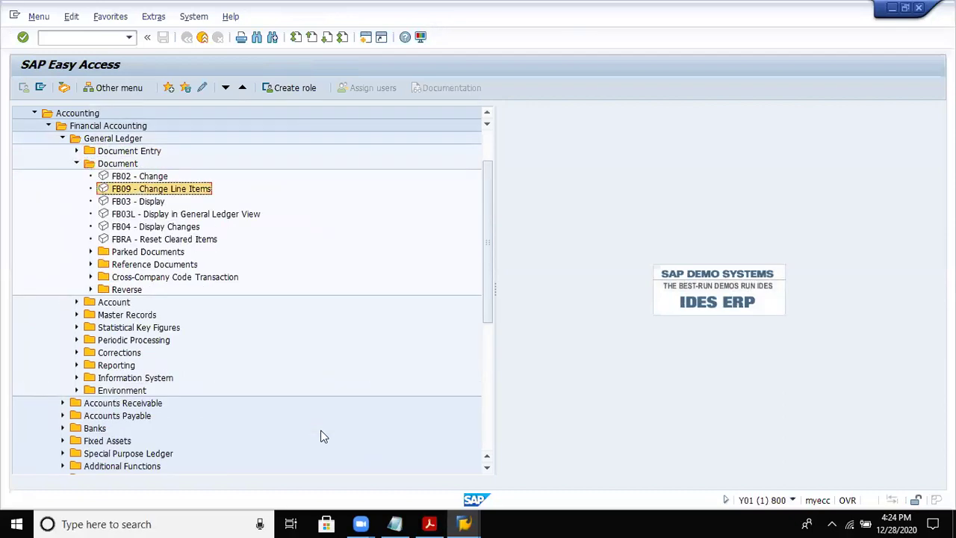
key("Down")
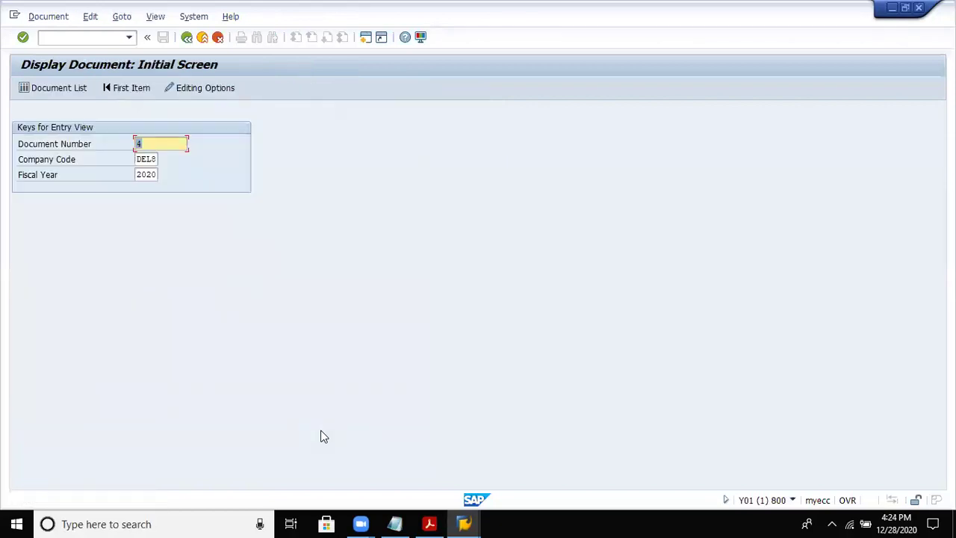
key("Return")
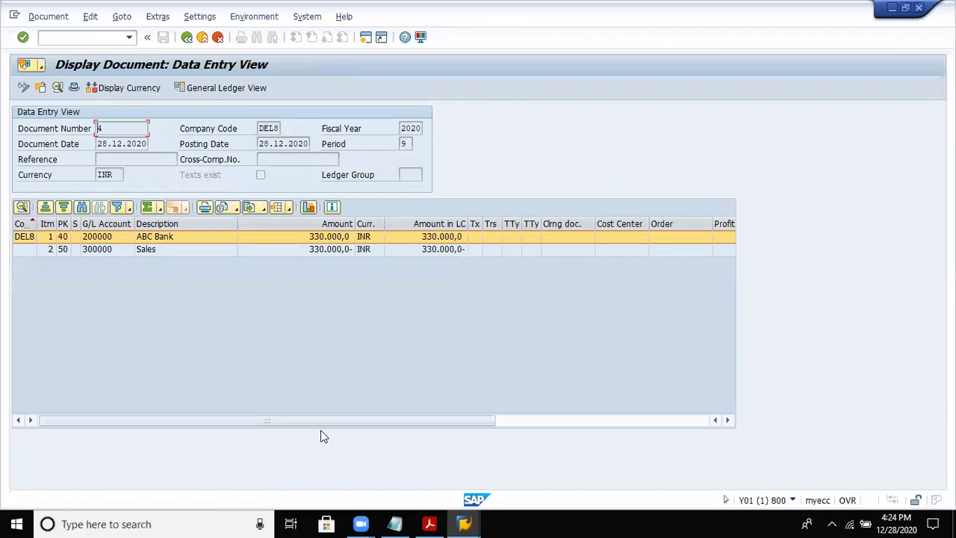
left_click(187, 36)
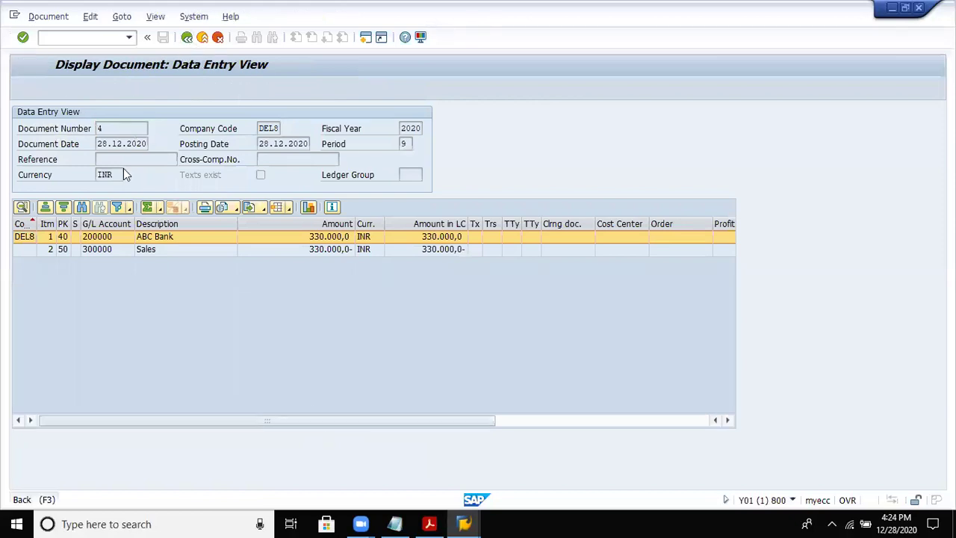
Look up document 5, which doesn't exist for 2020, and return to Easy Access
left_click(151, 144)
key("BackSpace")
type("5")
key("Return")
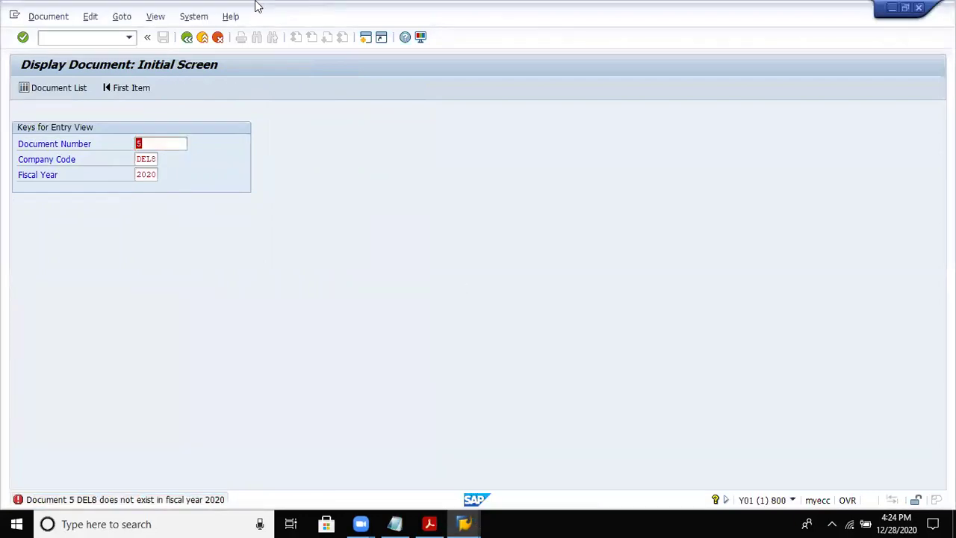
left_click(187, 38)
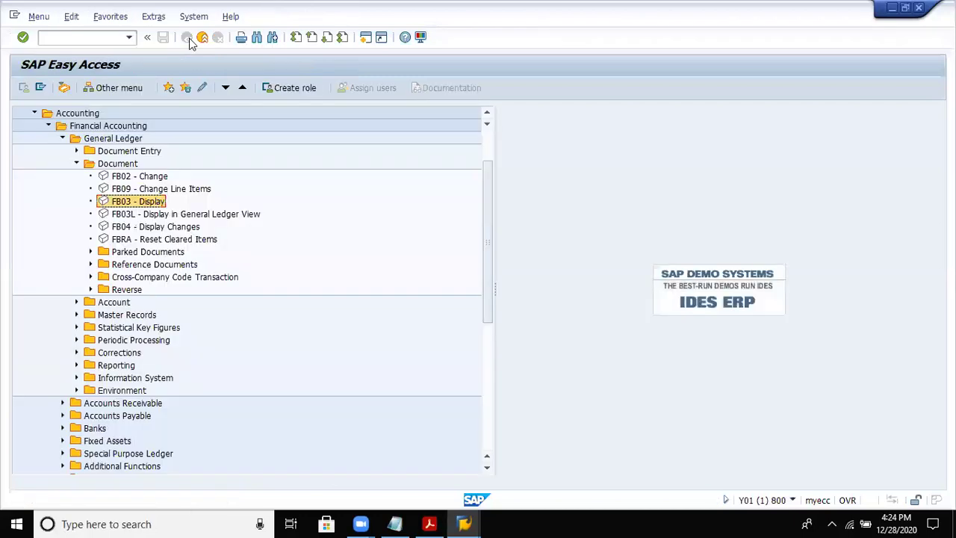
Open document 4 in FB02 - Change, then go back to the selection screen
double_click(142, 178)
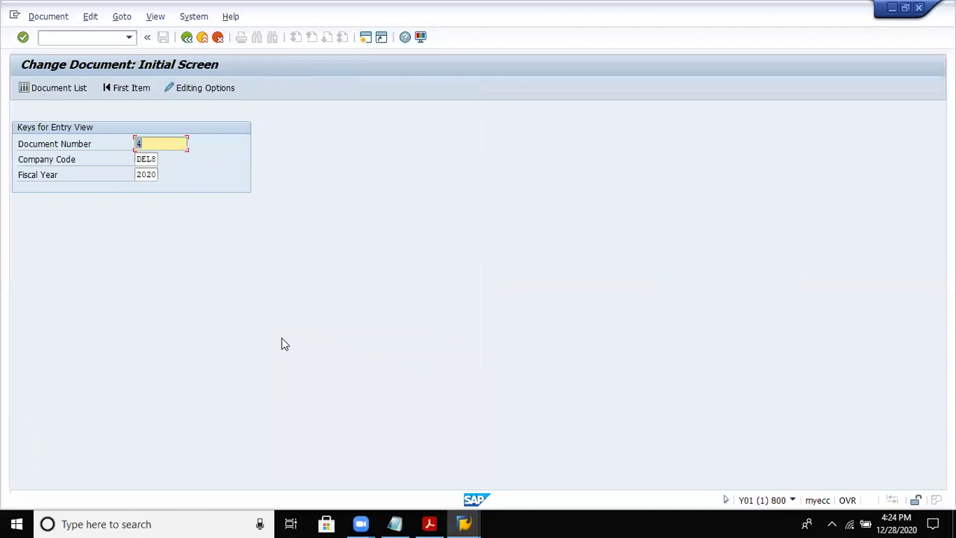
key("Return")
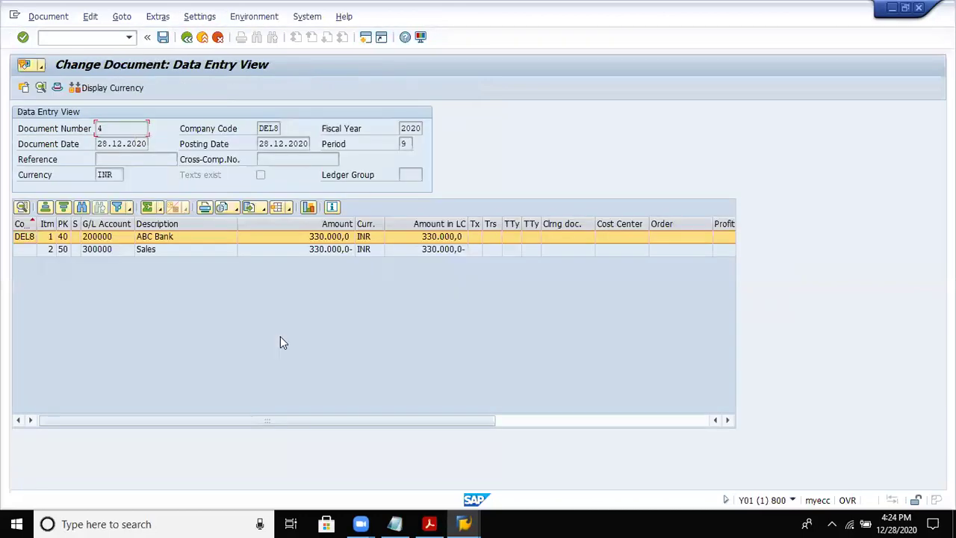
left_click(187, 37)
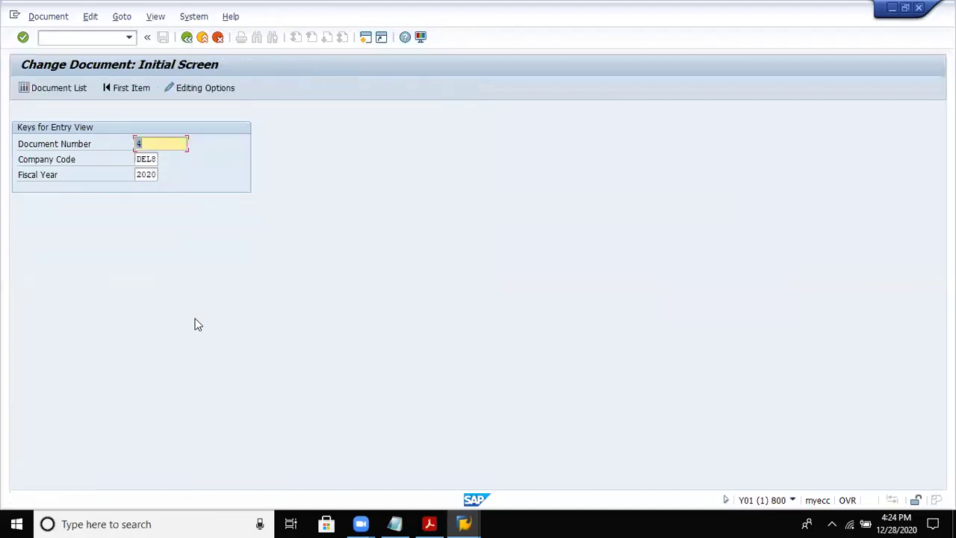
Look up document 5 for changing, find it missing for 2020, and return to Easy Access
type("5")
key("Return")
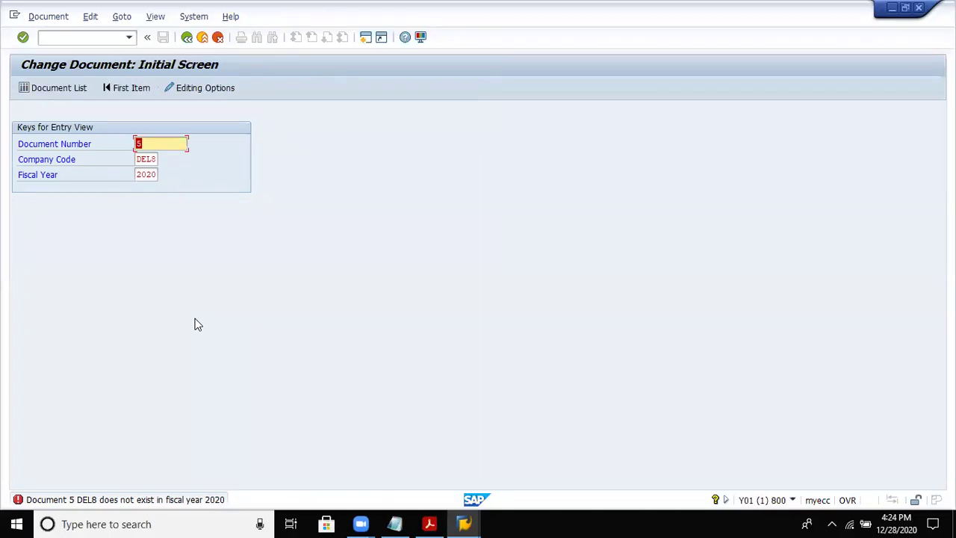
left_click(186, 39)
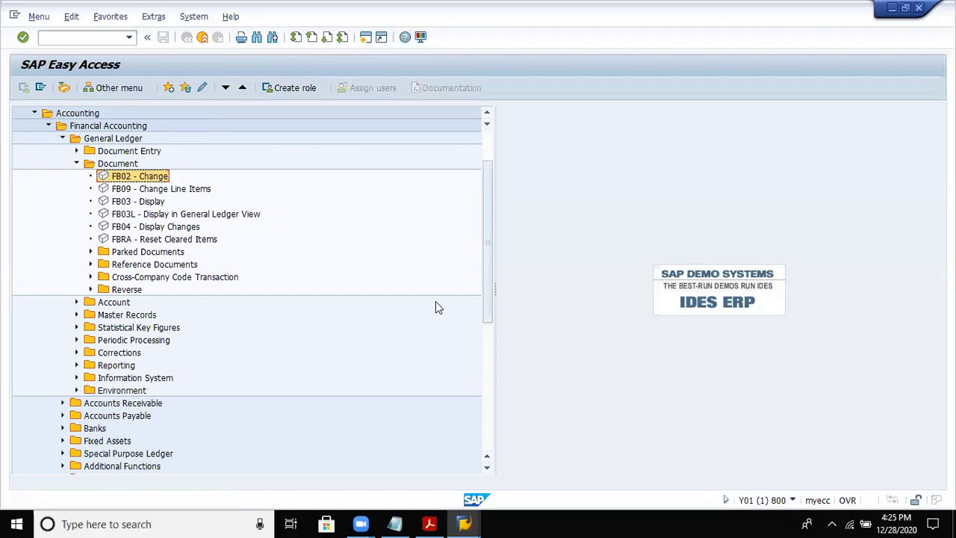
In the SAP Fico notes, add an underscore divider two lines below '1. Create a fast data entry : F-02'
left_click(395, 524)
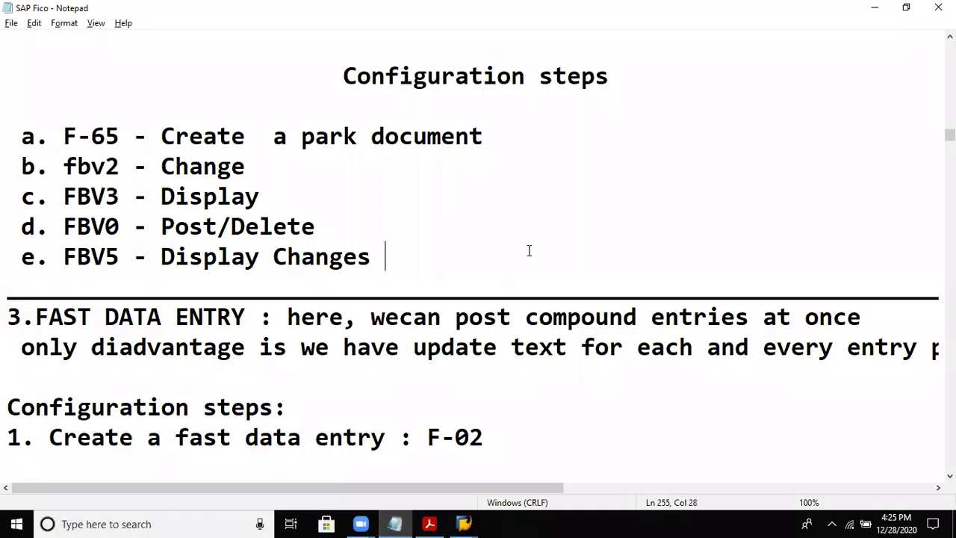
key("Page_Up")
key("Page_Up")
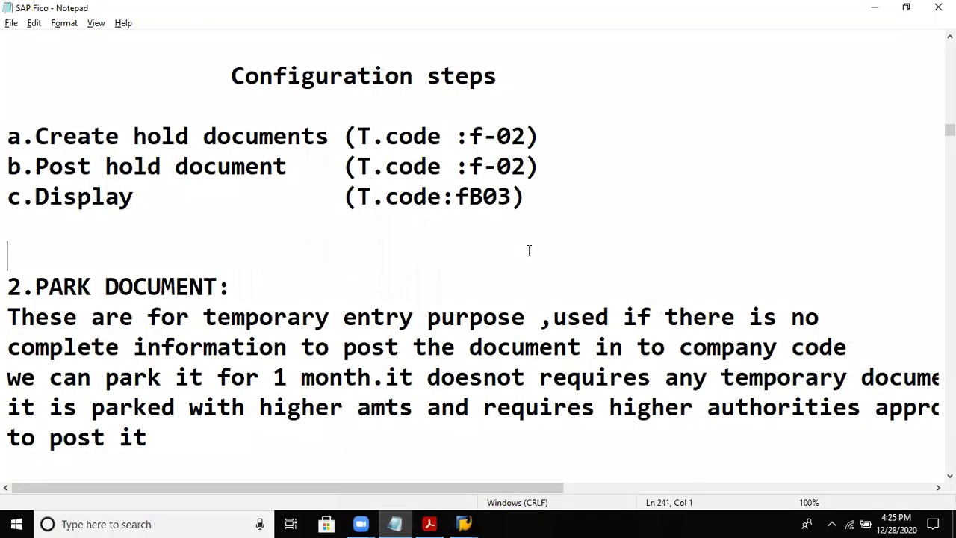
key("Down")
key("Down")
key("Down")
key("Down")
key("Down")
key("Down")
key("Down")
key("Down")
key("Down")
key("Down")
key("Down")
key("Down")
key("Down")
key("Down")
key("Down")
key("Down")
key("Down")
key("Down")
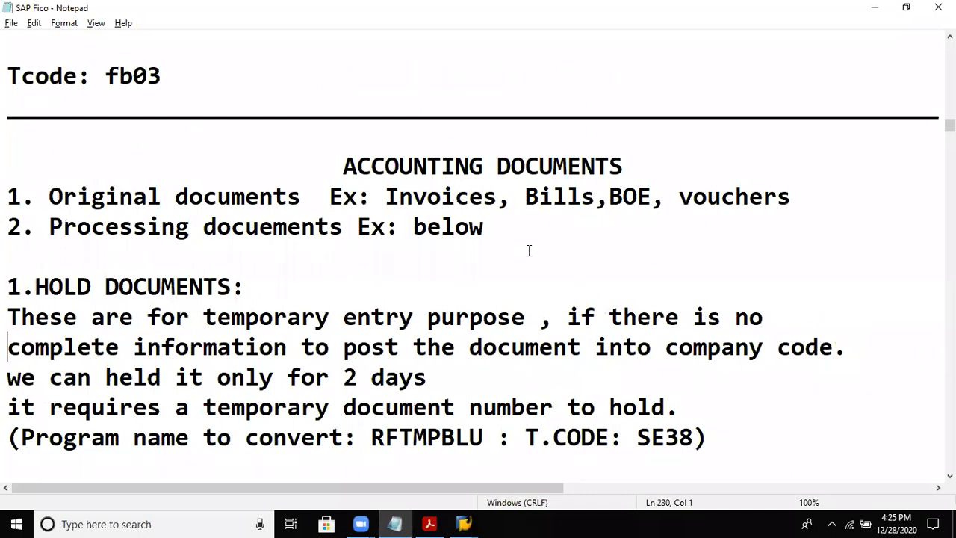
key("Down")
key("Down")
key("Down")
key("Down")
key("Down")
key("Down")
key("Down")
key("Down")
key("Down")
key("Down")
key("Down")
key("Down")
key("Down")
key("Down")
key("Down")
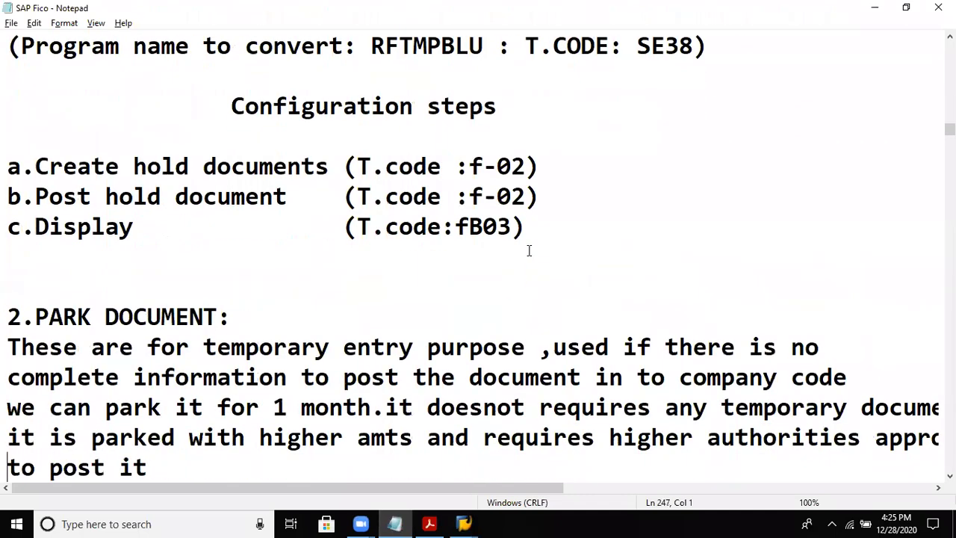
key("Down")
key("Down")
key("Down")
key("Down")
key("Down")
key("Down")
key("Down")
key("Down")
key("Down")
key("Down")
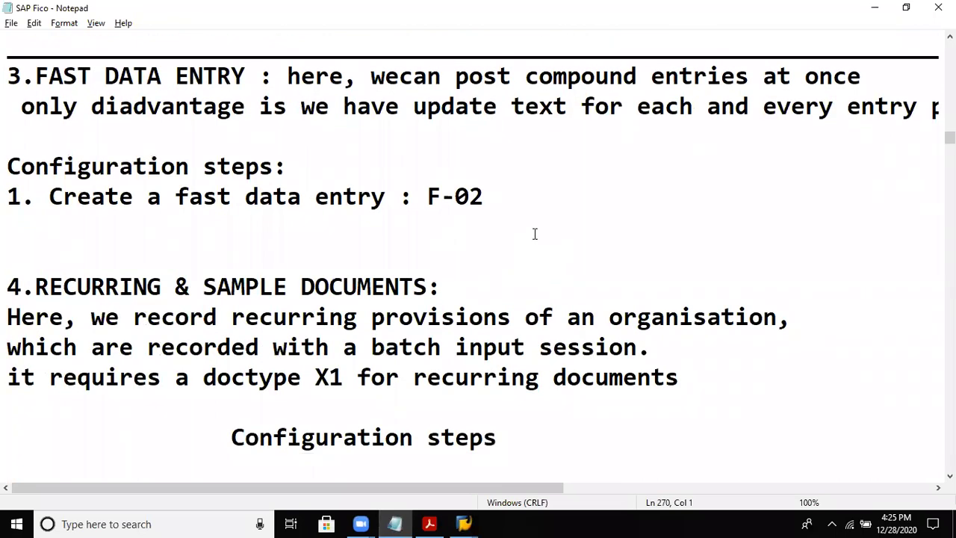
left_click(542, 186)
key("Return")
key("Return")
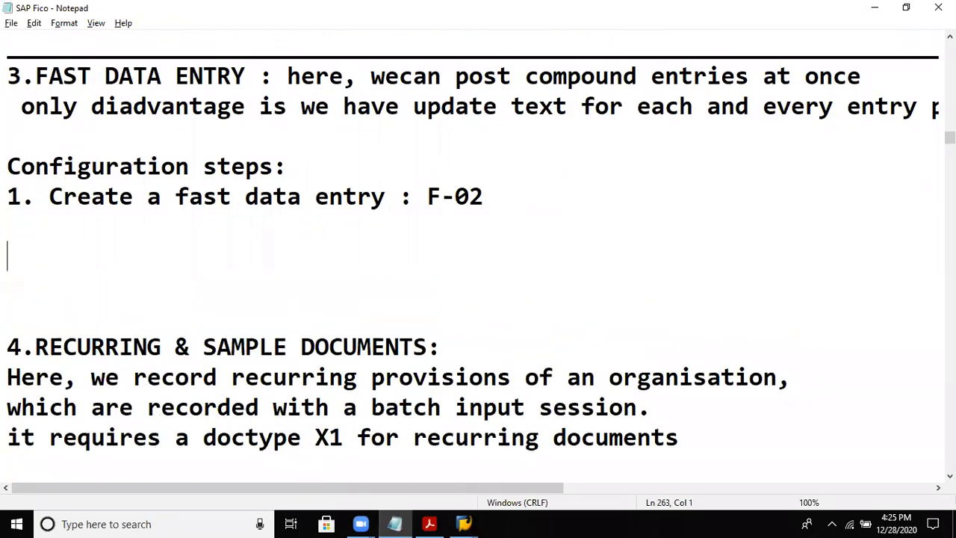
type("_____________________________________________________________________")
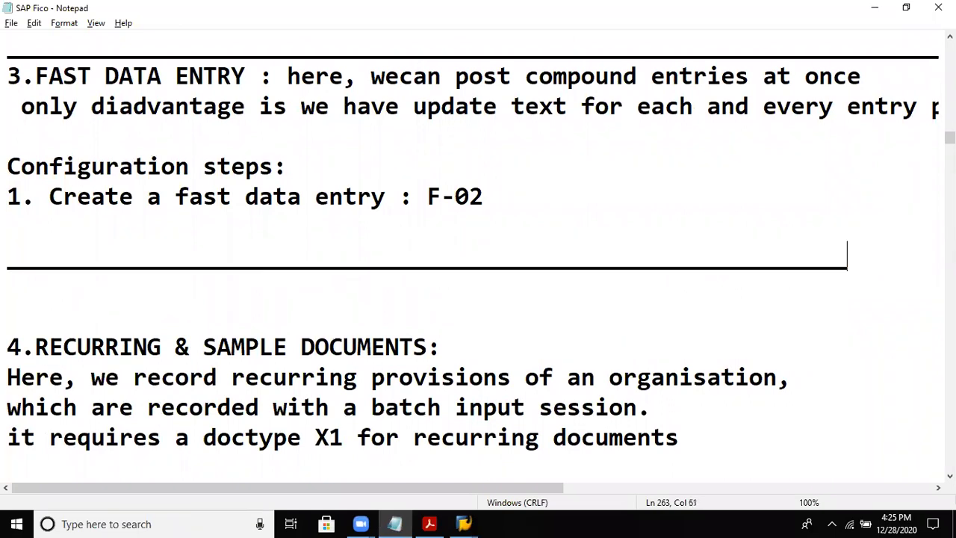
key("Left")
key("Left")
key("Left")
key("Left")
key("Left")
key("Left")
key("Left")
key("Left")
key("Left")
key("Left")
key("Left")
key("Left")
key("Left")
key("Left")
key("Left")
key("Left")
key("Left")
key("Left")
key("Left")
key("Left")
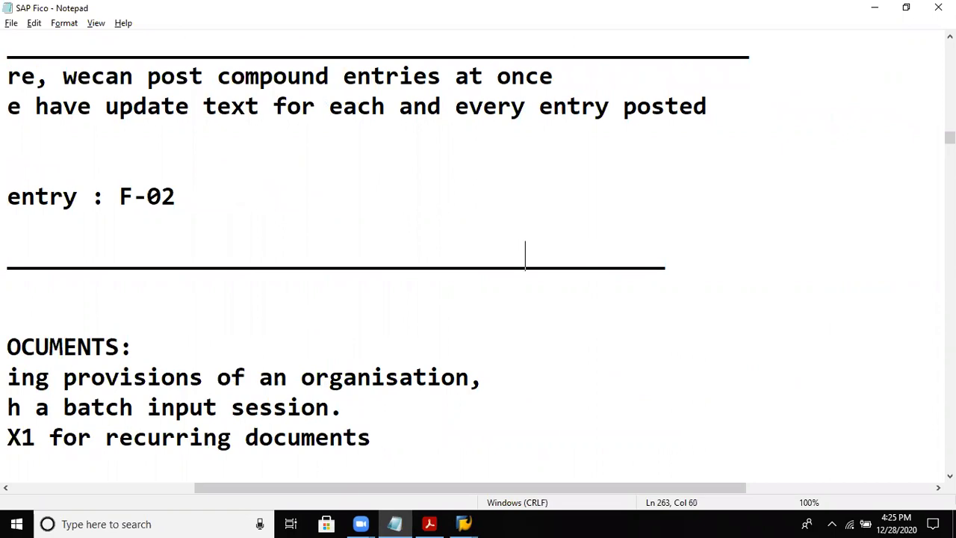
key("Left")
key("Left")
key("Left")
key("Left")
key("Left")
key("Left")
key("Left")
key("Left")
key("Left")
key("Left")
key("Left")
key("Left")
key("Left")
key("Left")
key("Left")
key("Left")
key("Left")
key("Left")
key("Left")
key("Left")
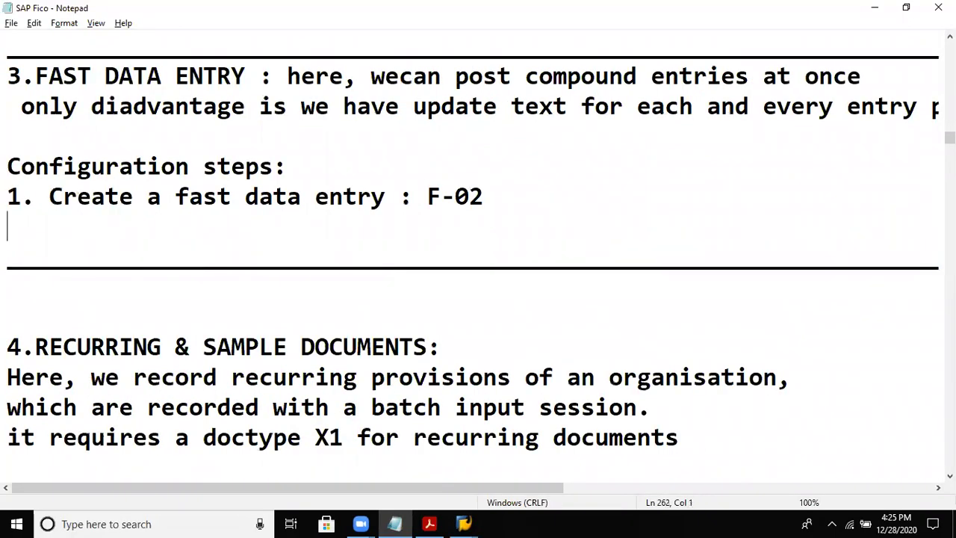